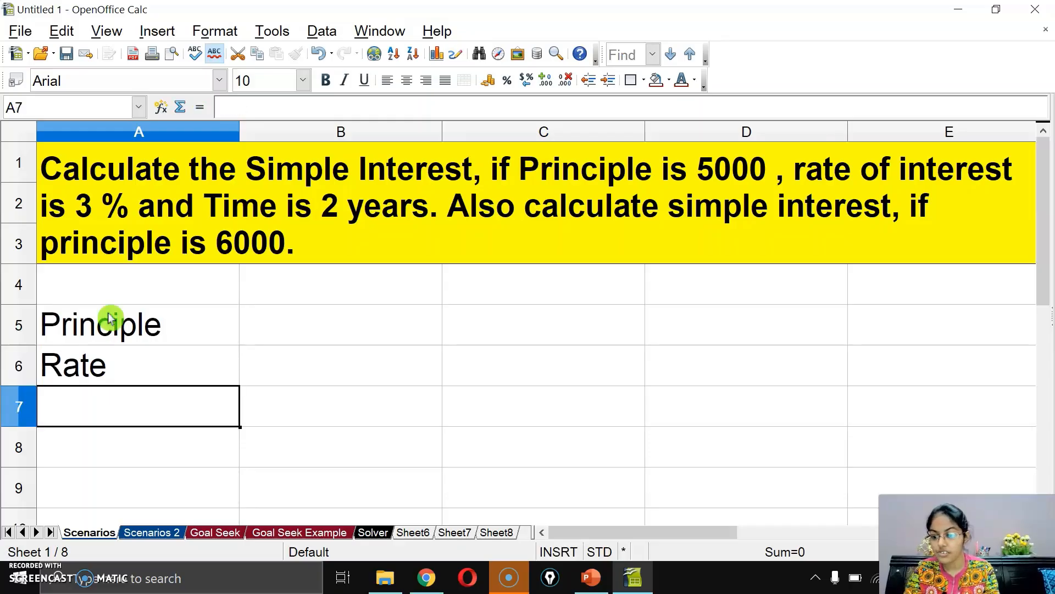
Add the row labels Time in A7 and Simple Interest in A8 beneath the Rate label
text(Time)
key(Return)
text(Simple Int)
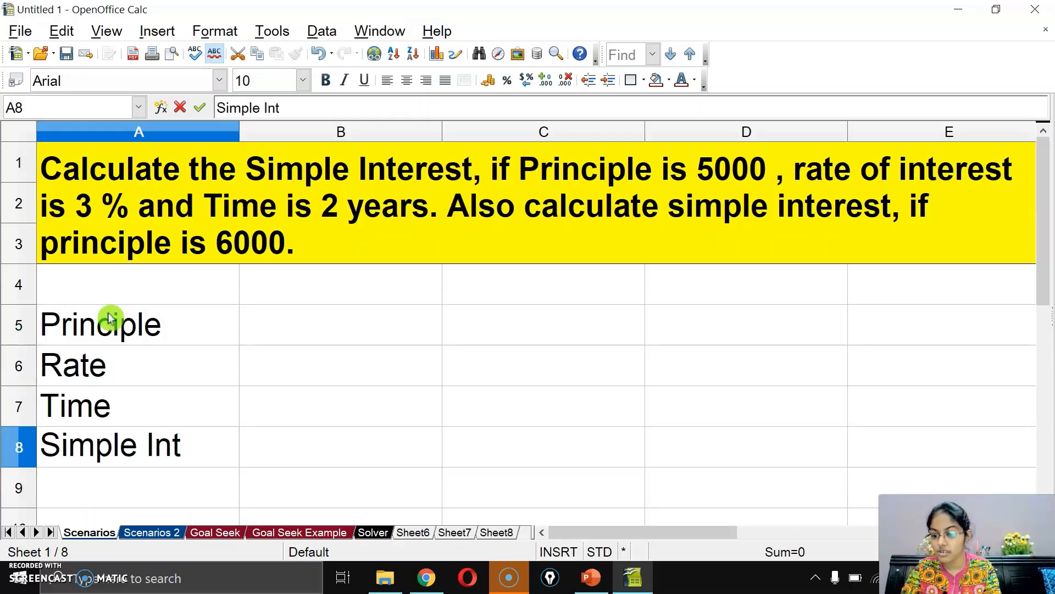
text(erest)
key(Return)
Enter the given values beside their labels: 5000 for Principle in B5, 3 for Rate in B6 and 2 for Time in B7
key(Up)
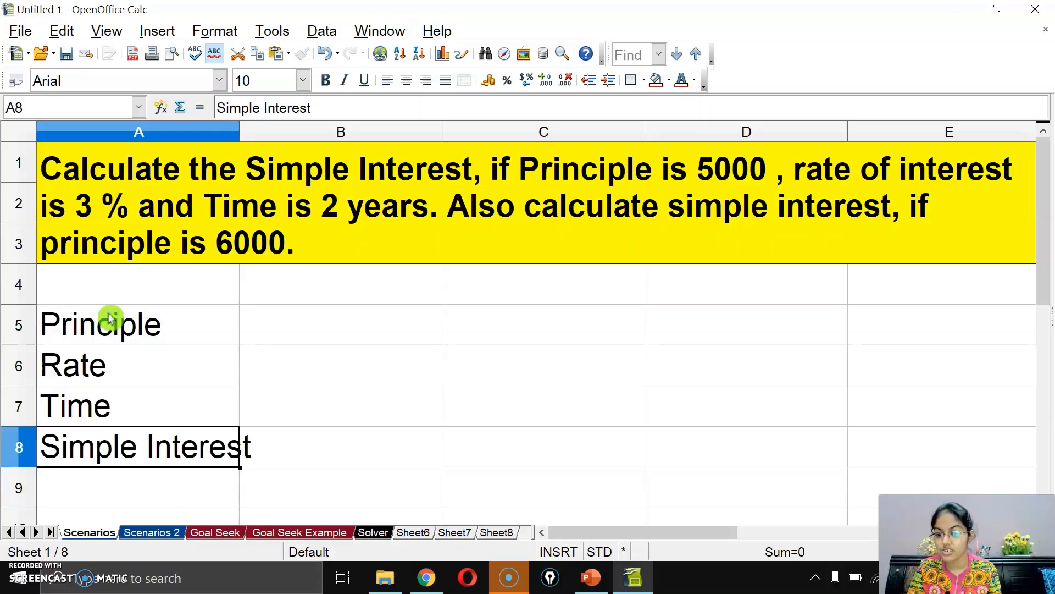
key(Up)
key(Up)
key(Up)
key(Right)
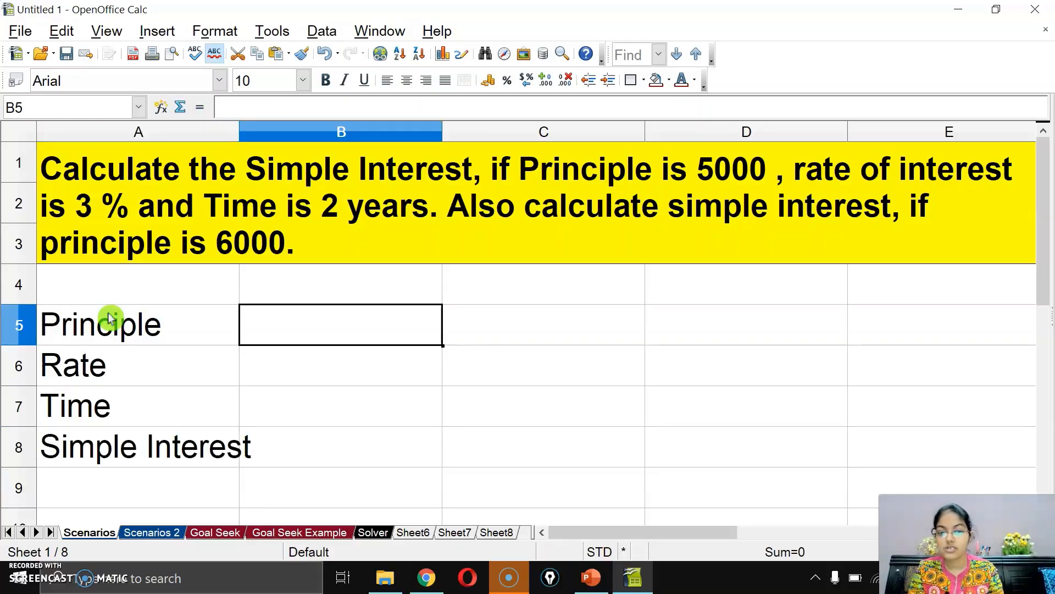
text(5000)
key(Return)
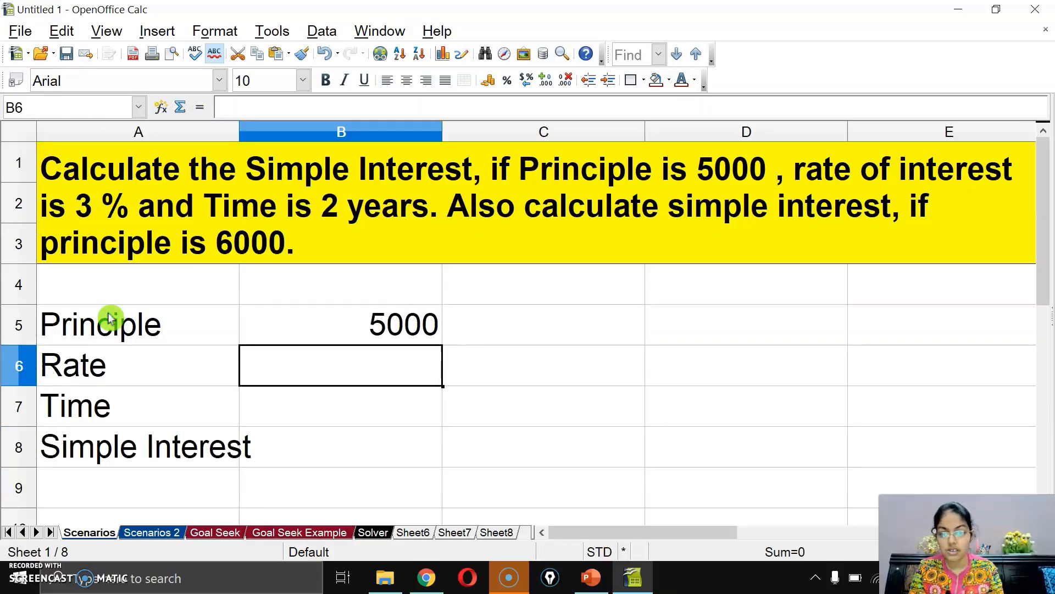
text(3)
key(Return)
text(2)
key(Return)
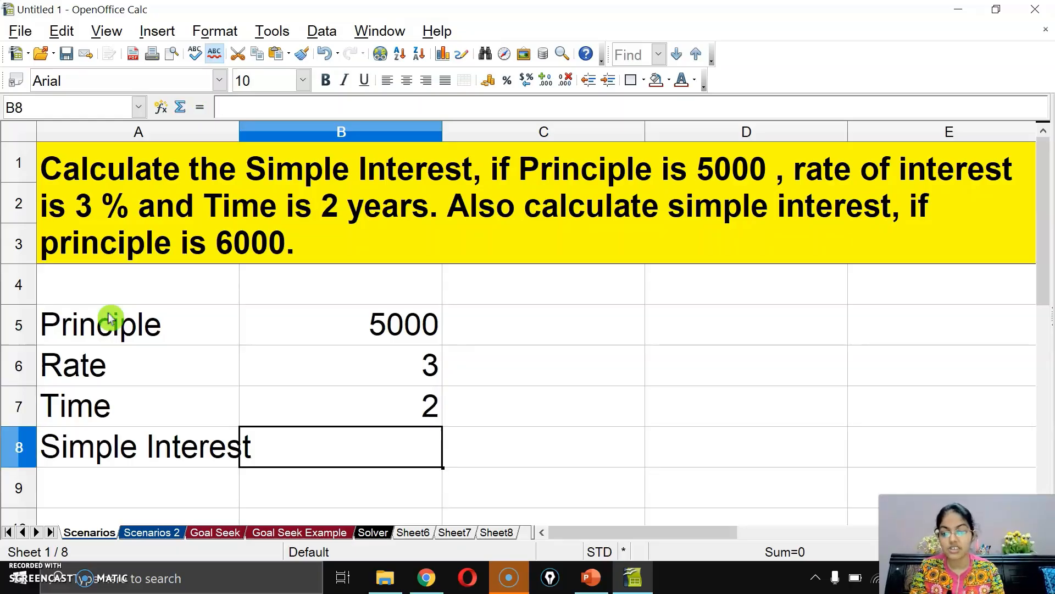
Widen column A so the Simple Interest label fits inside its cell
click(132, 437)
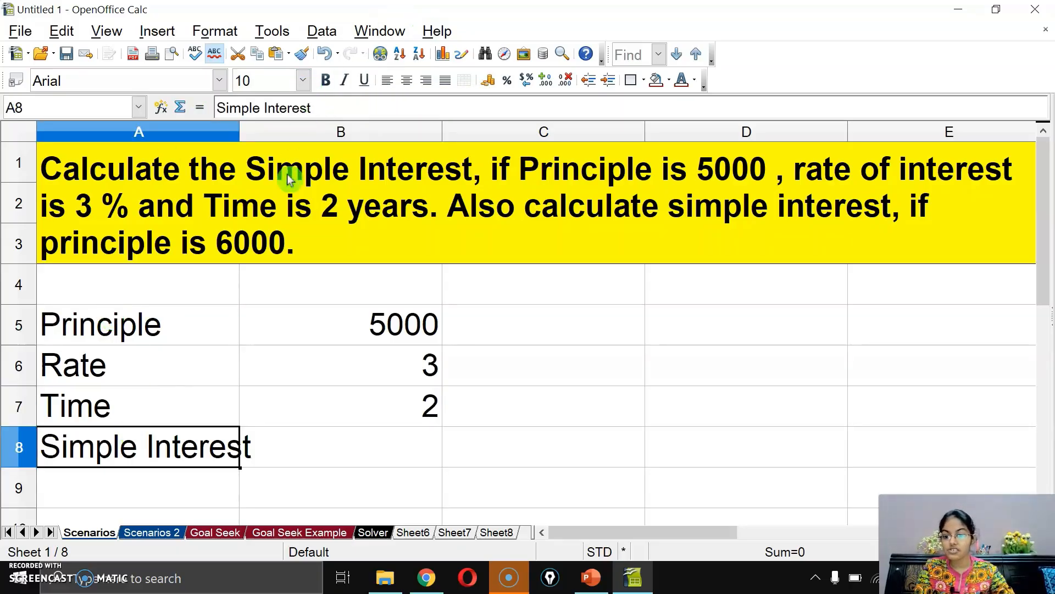
drag(242, 131, 256, 131)
click(363, 364)
click(358, 418)
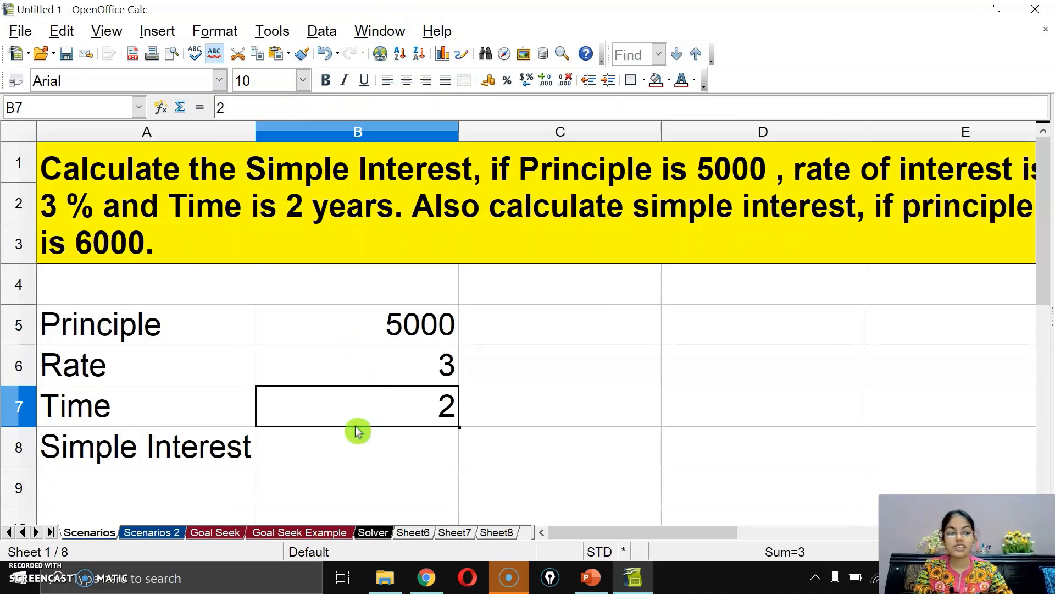
Calculate the simple interest in B8 with the formula =B5*B6*B7/100, and widen column A further to give its label more room
scroll(372, 431, down, 1)
click(339, 423)
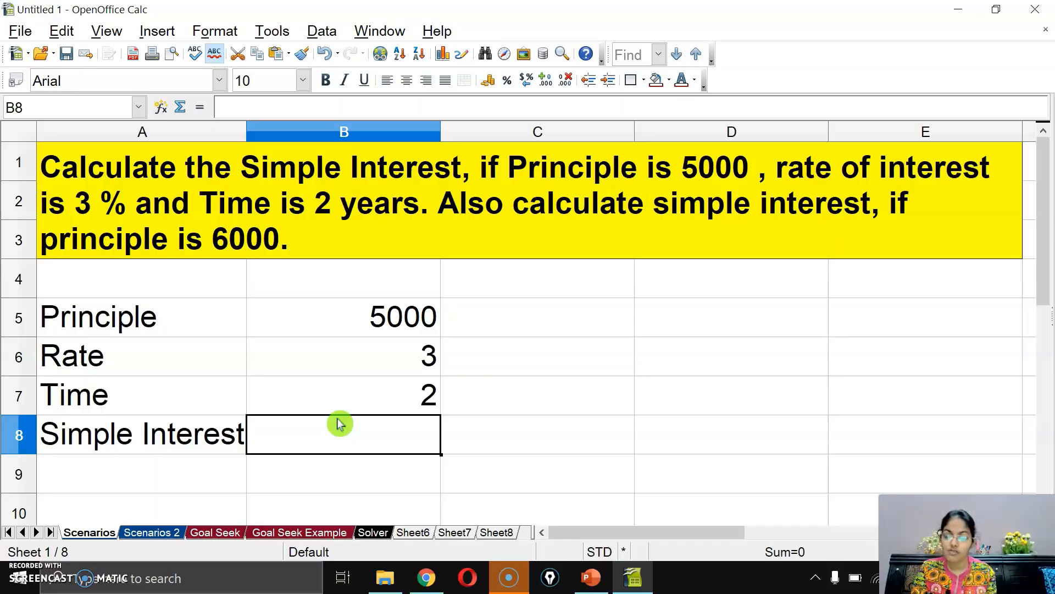
text(=)
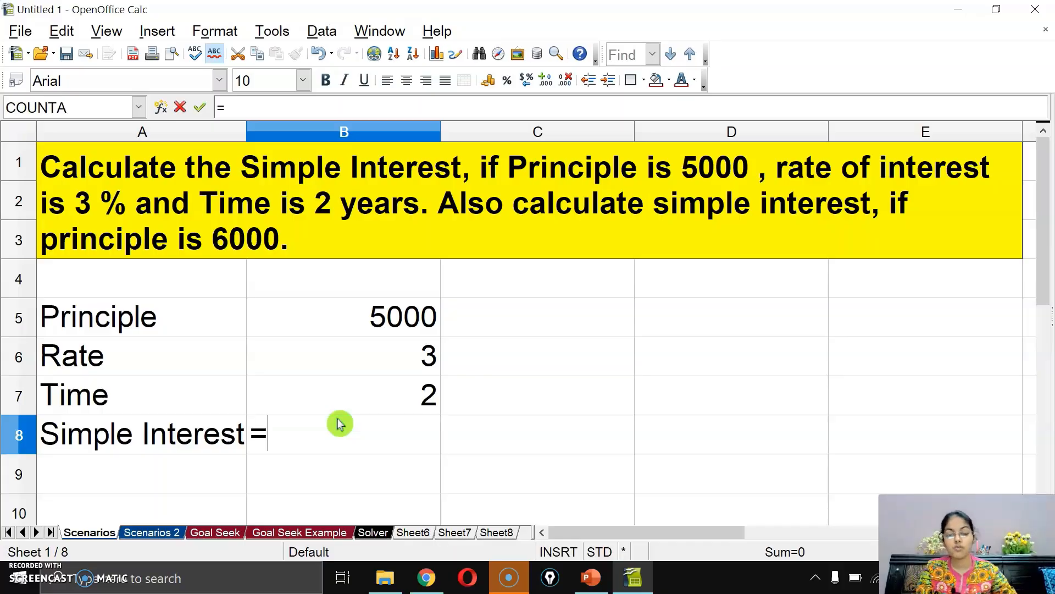
click(323, 330)
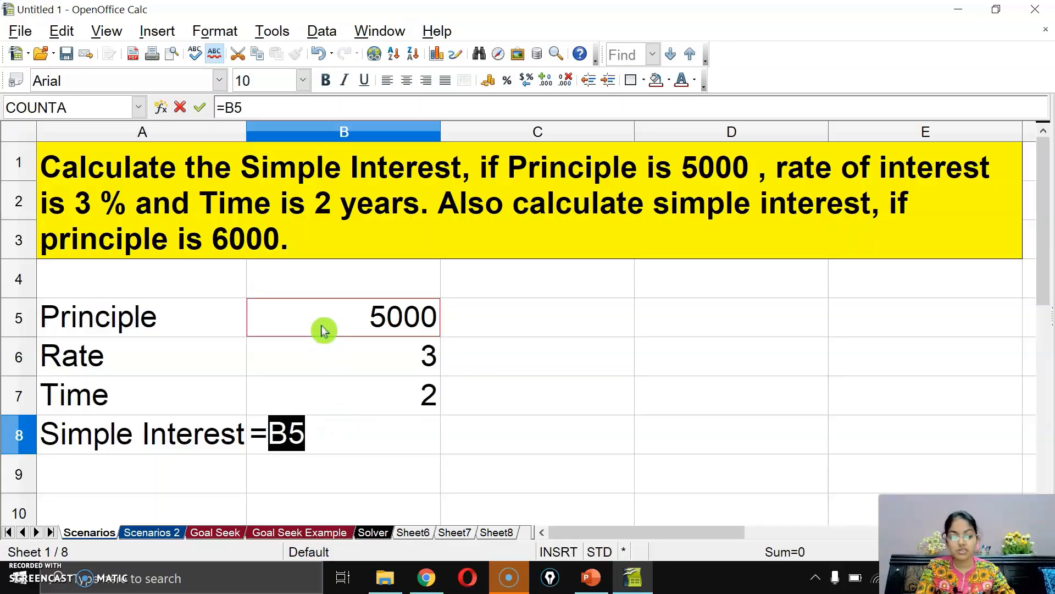
text(*)
click(324, 360)
text(*)
click(332, 402)
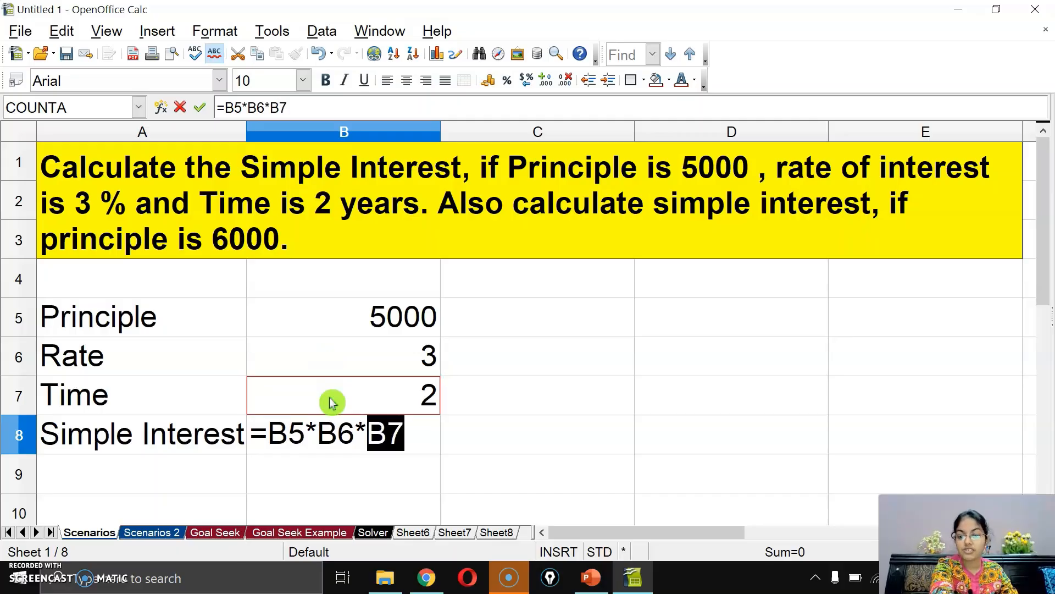
text(/100)
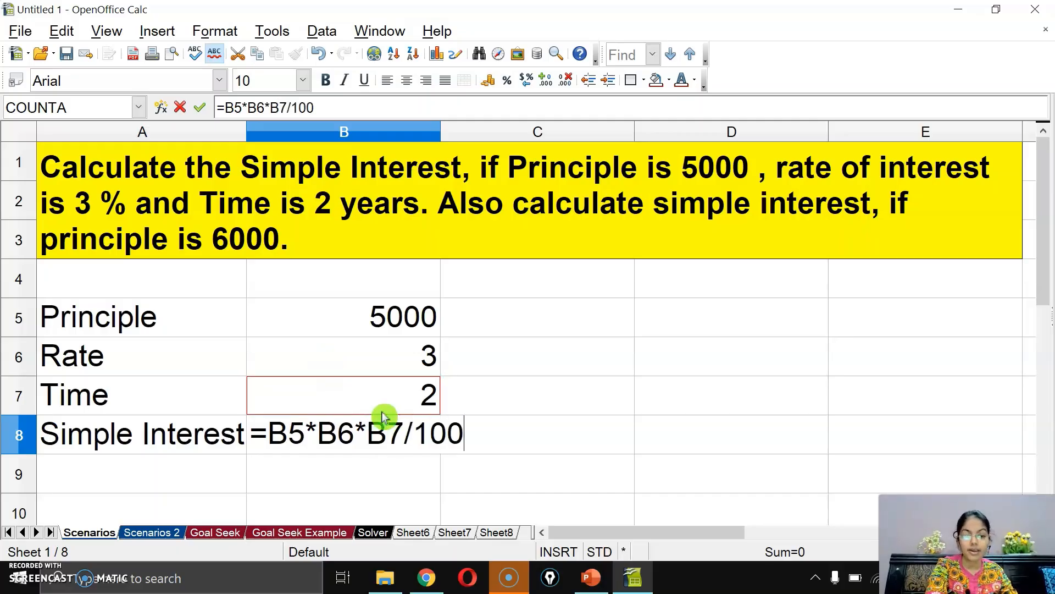
key(Return)
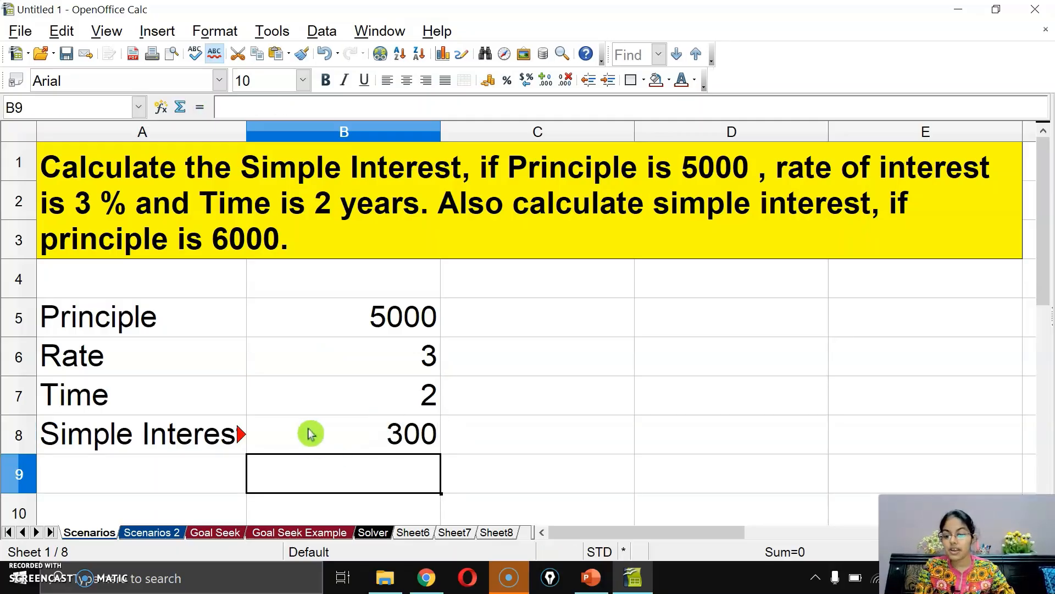
click(310, 435)
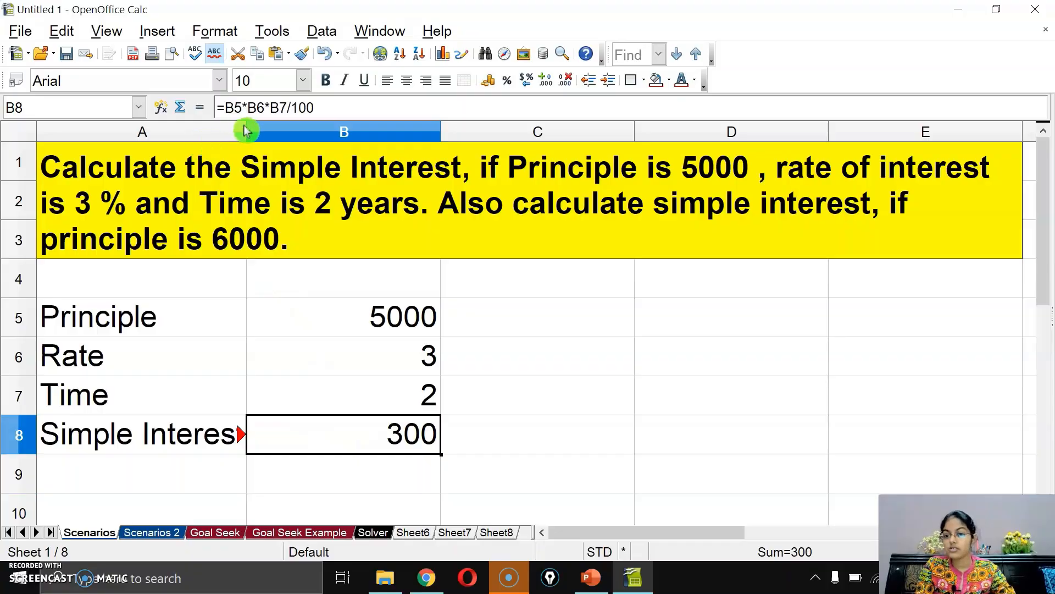
drag(246, 131, 280, 132)
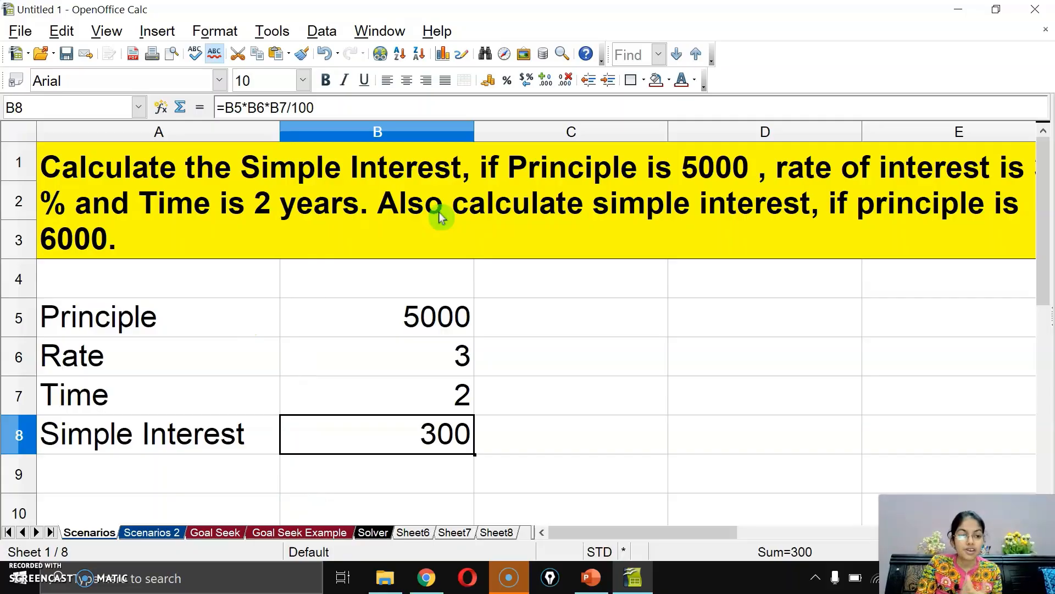
Examine the principle, rate and time values in B5:B7 and the simple interest formula in B8 that depends on them
click(390, 317)
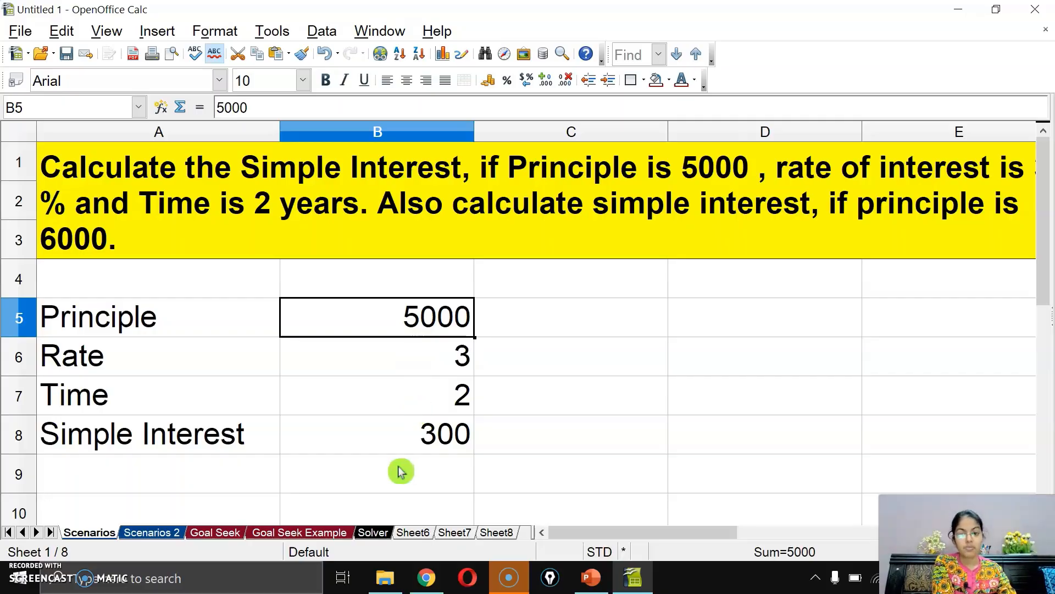
click(353, 364)
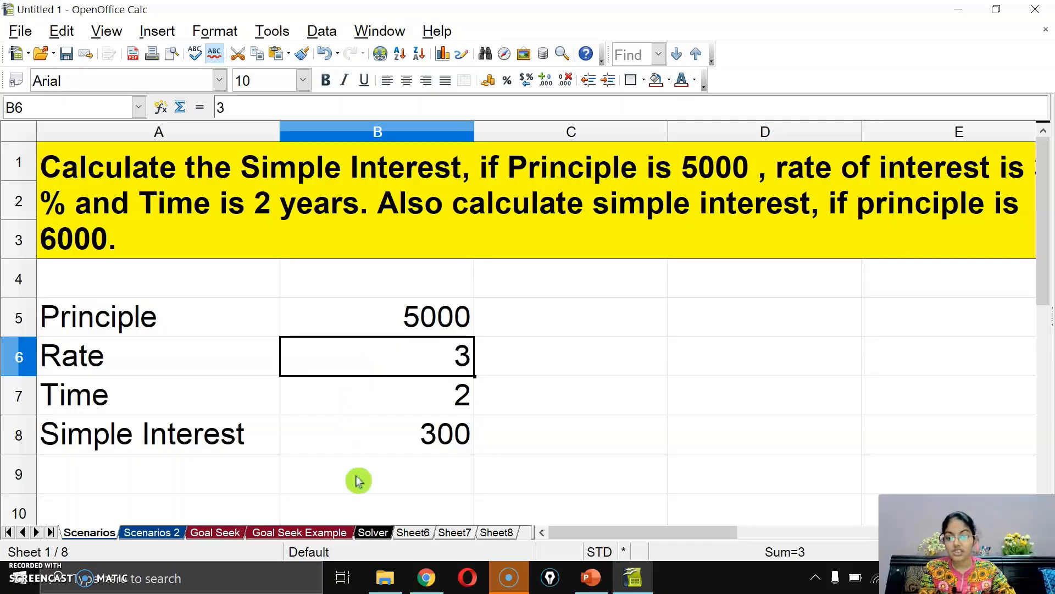
click(337, 334)
click(348, 428)
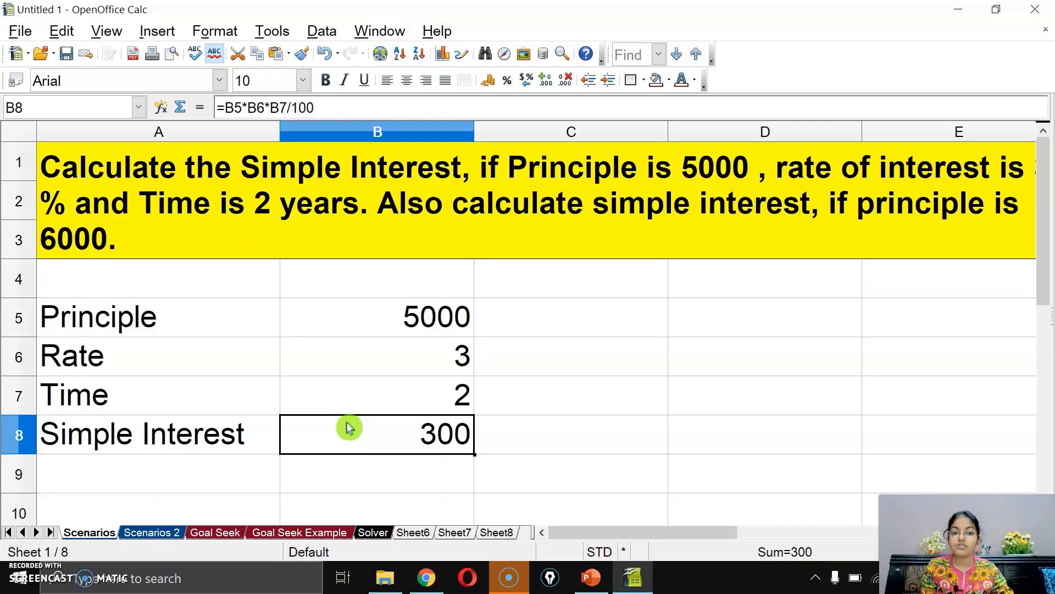
click(374, 327)
click(377, 357)
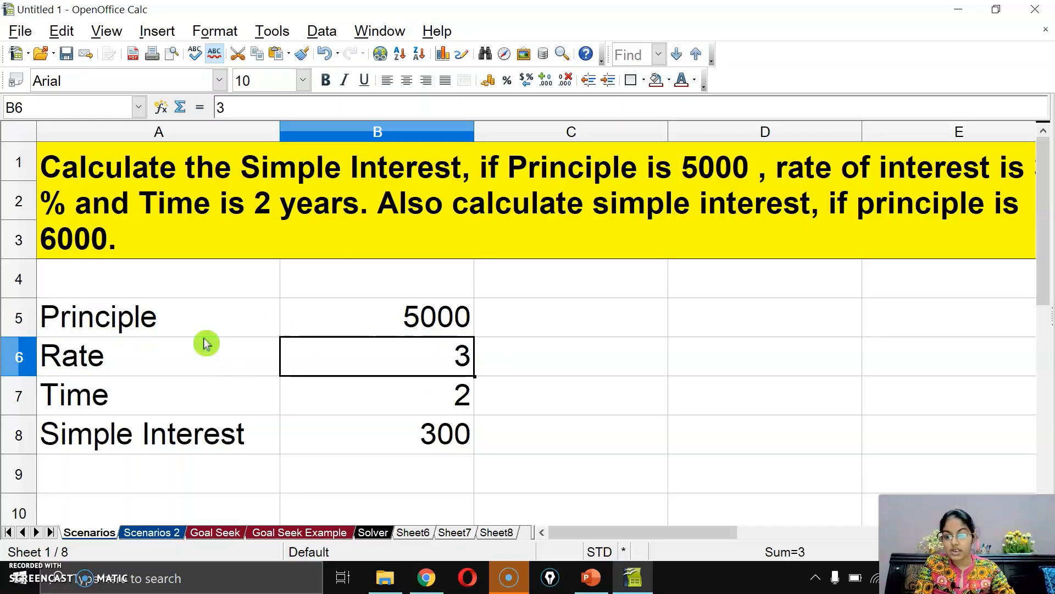
click(129, 320)
click(358, 316)
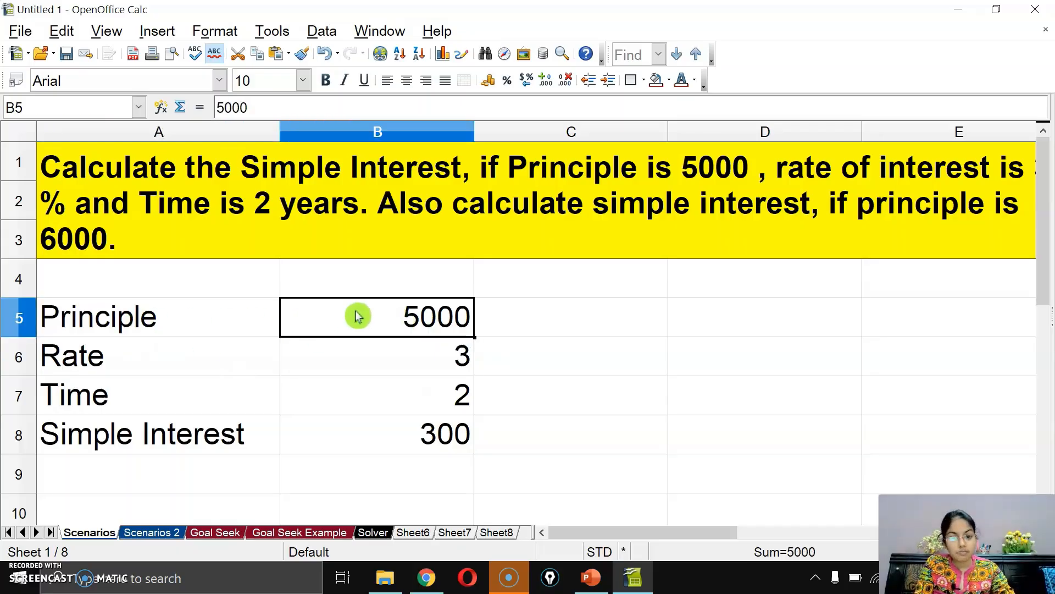
click(358, 363)
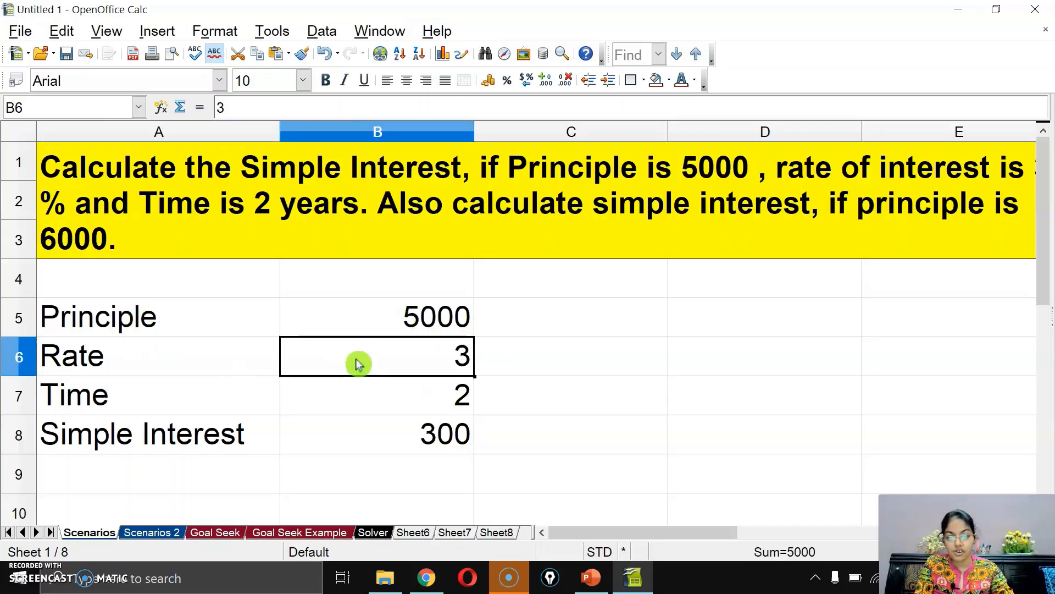
click(365, 405)
click(361, 432)
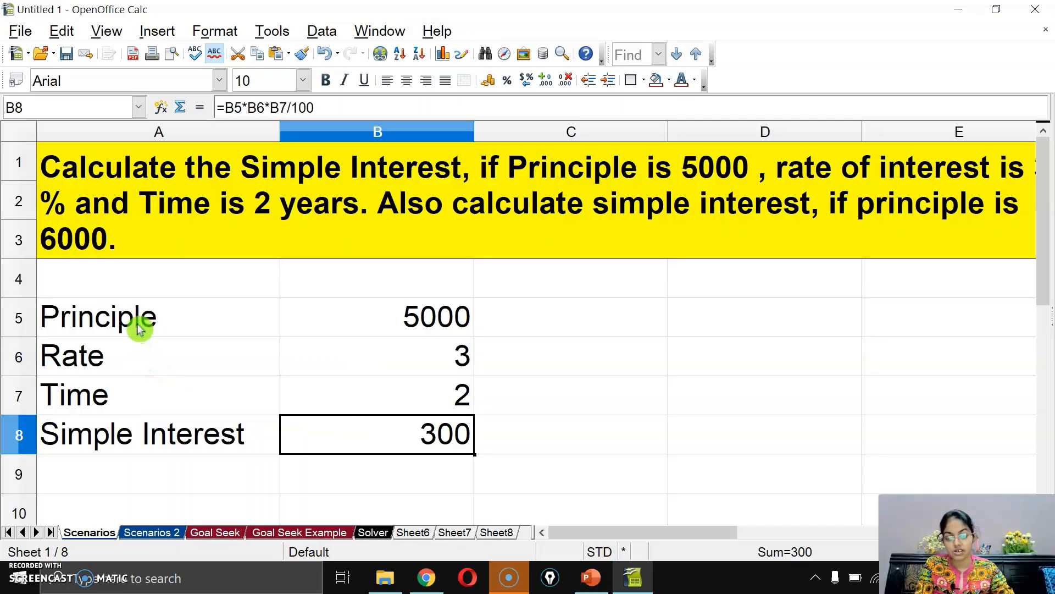
Start creating a scenario from the simple interest table in A5:B8, including both labels and values
drag(140, 322, 323, 424)
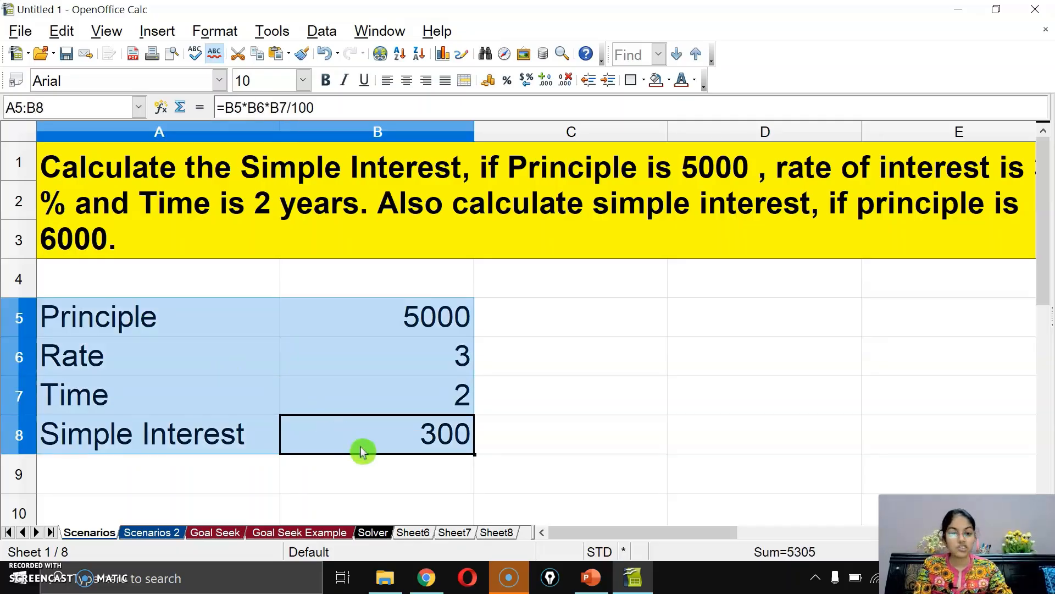
click(271, 31)
click(282, 34)
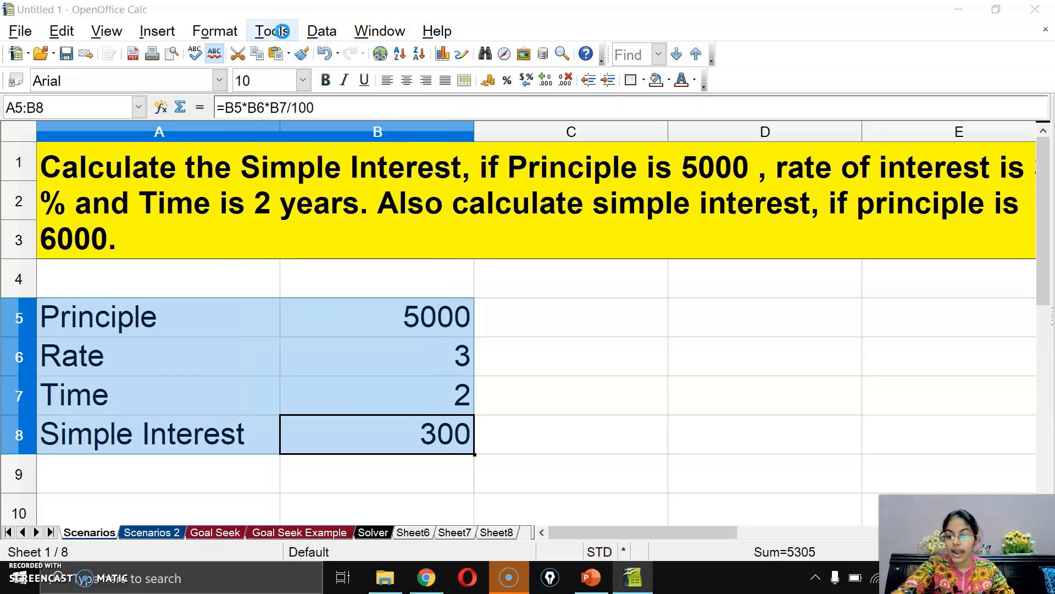
click(281, 31)
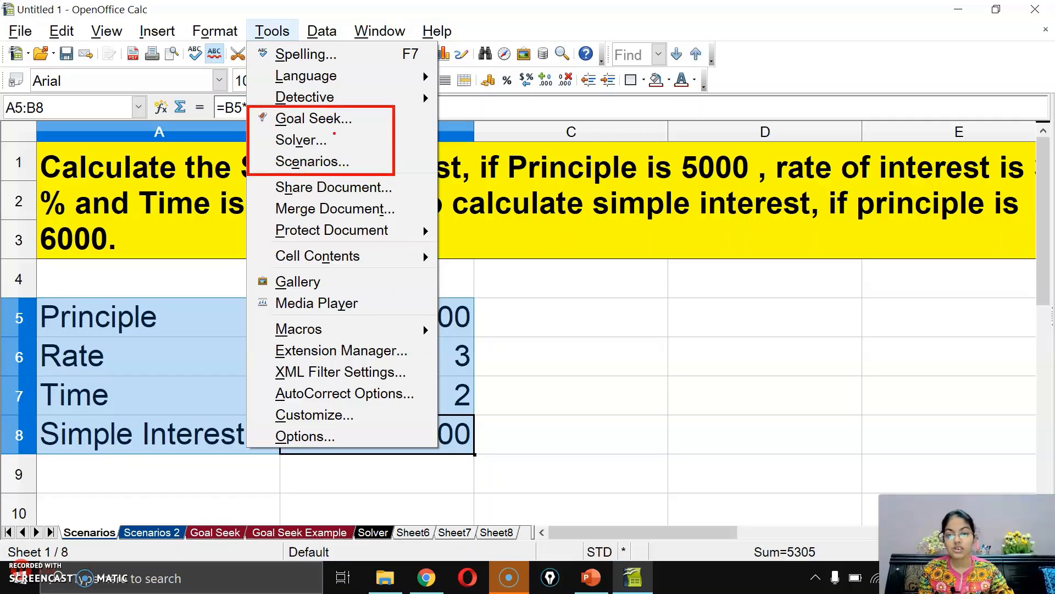
key(Escape)
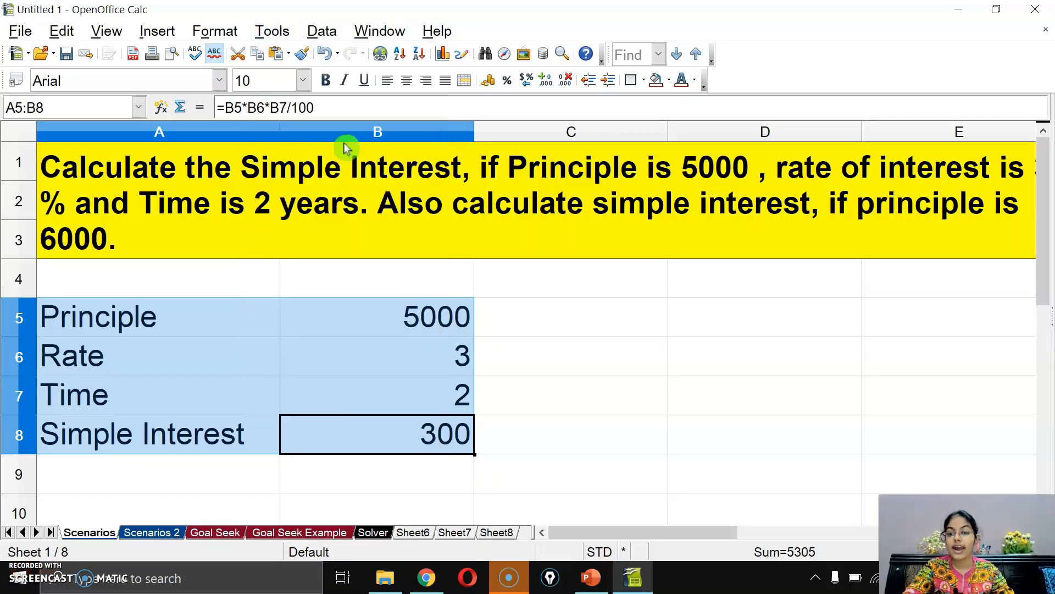
click(272, 32)
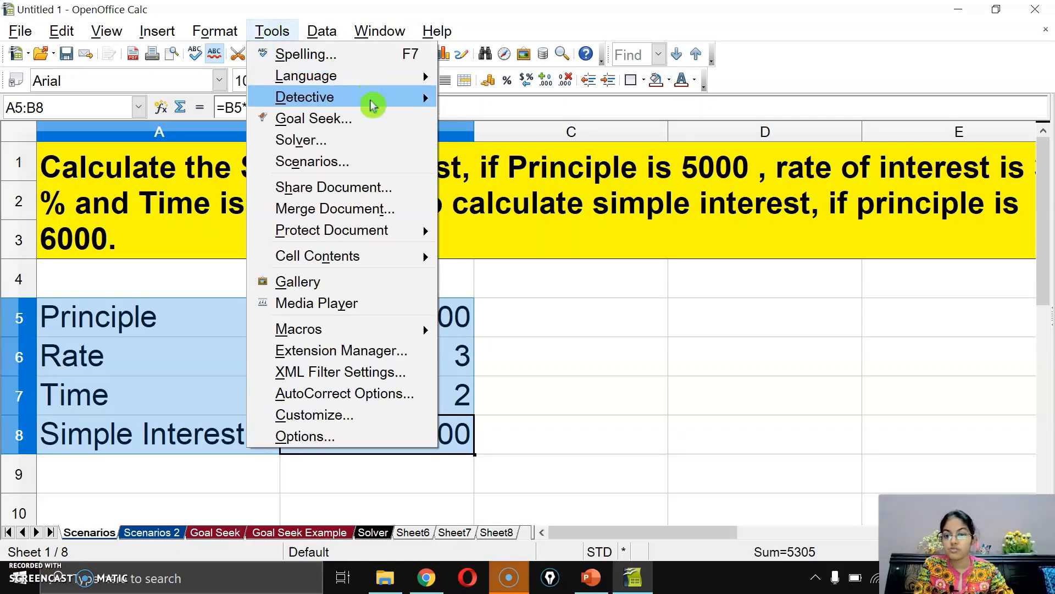
click(383, 162)
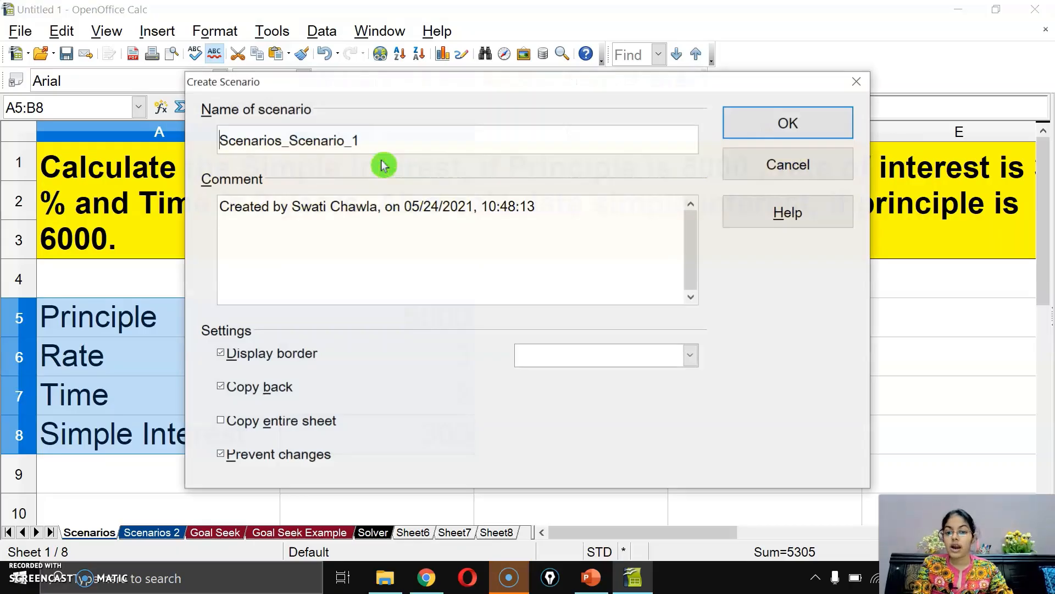
Name the new scenario for the selected simple interest cells "P is 5000"
drag(383, 87, 457, 69)
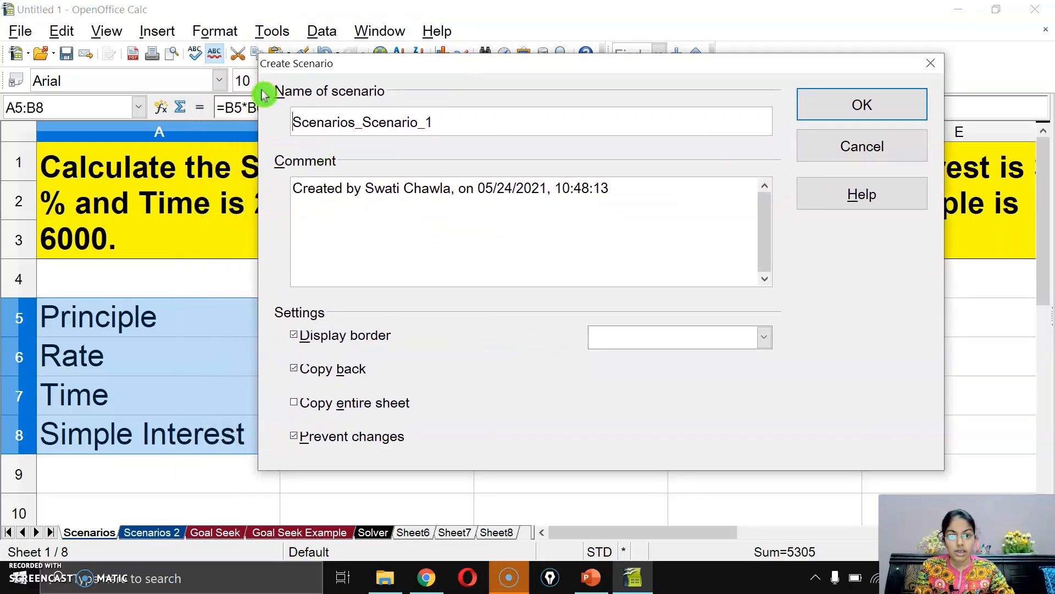
drag(433, 122, 273, 127)
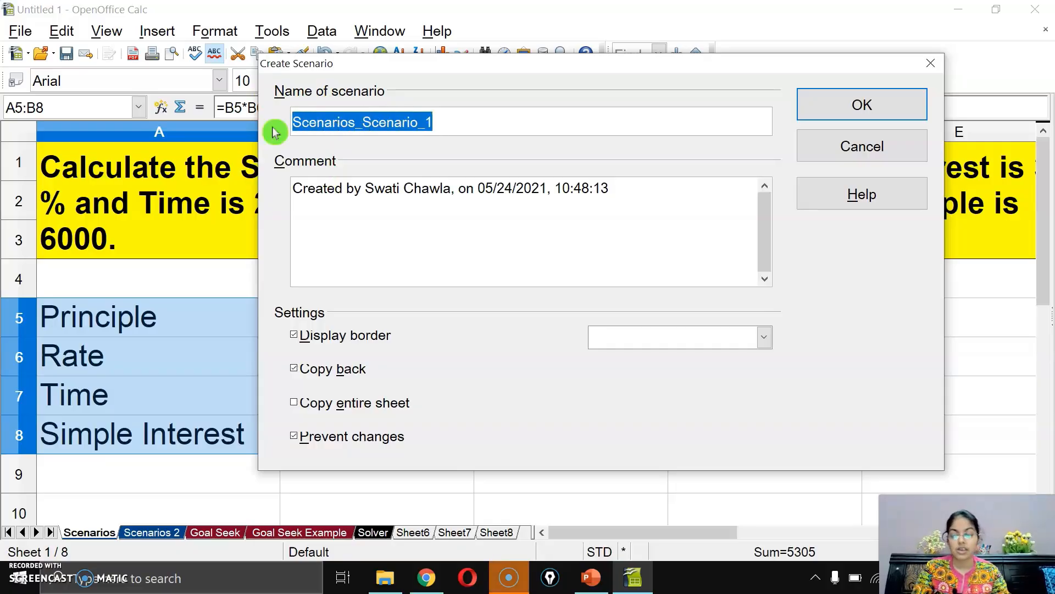
text(P)
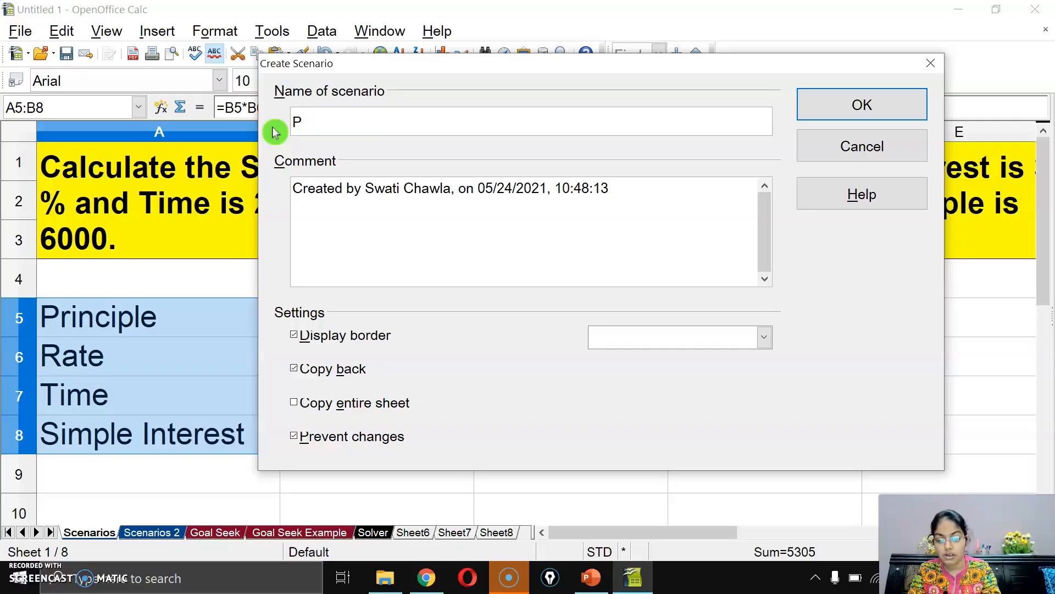
text( is 50)
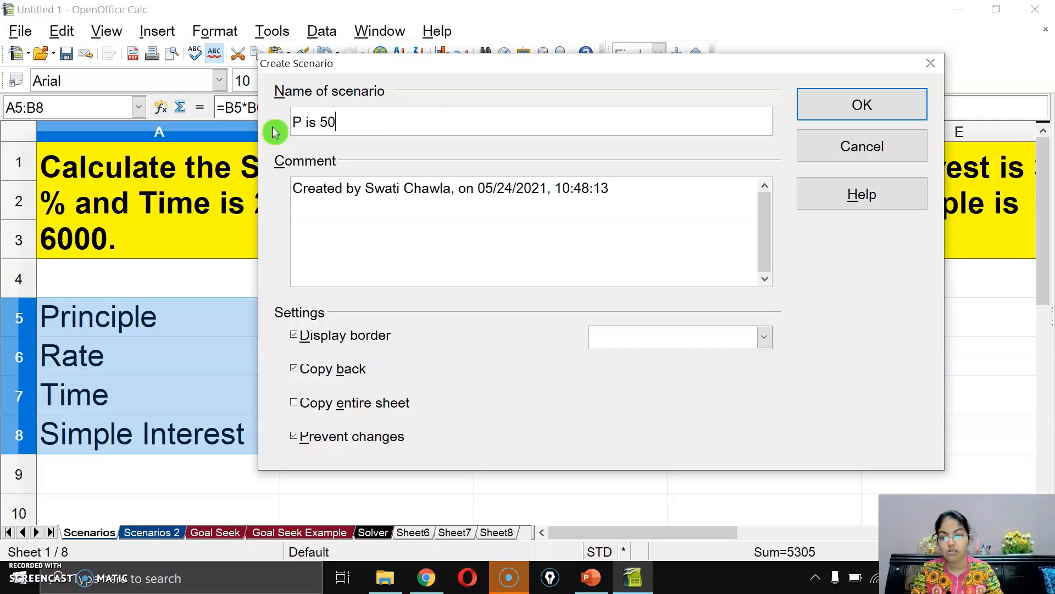
text(000)
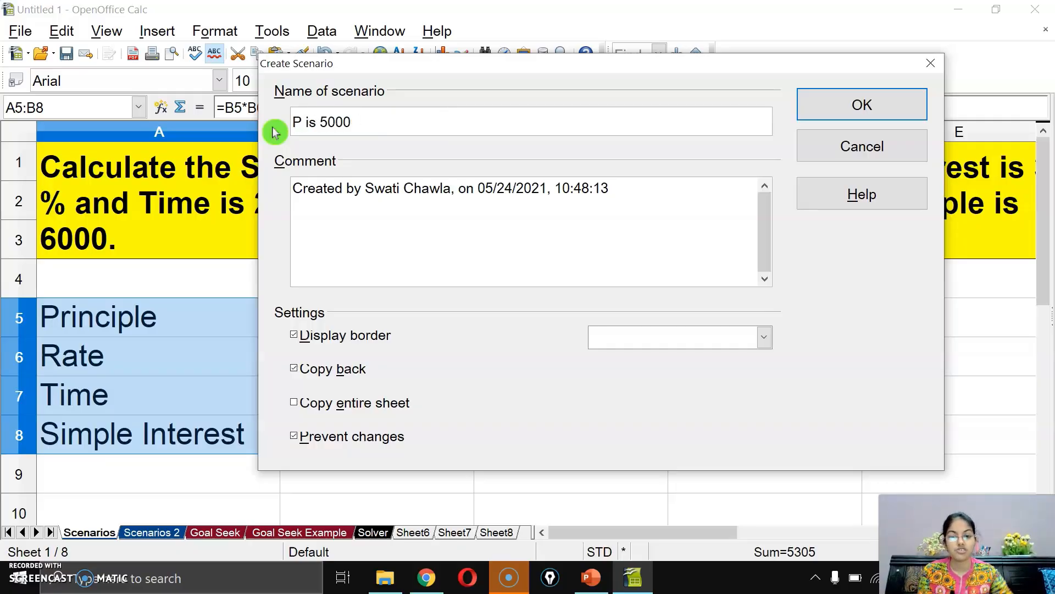
triple_click(426, 192)
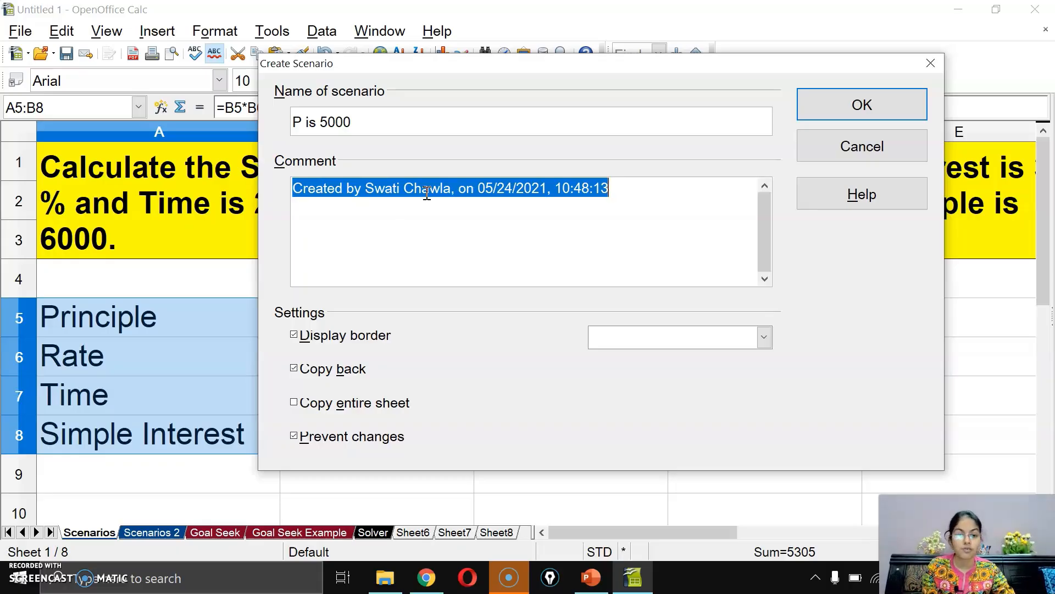
click(442, 225)
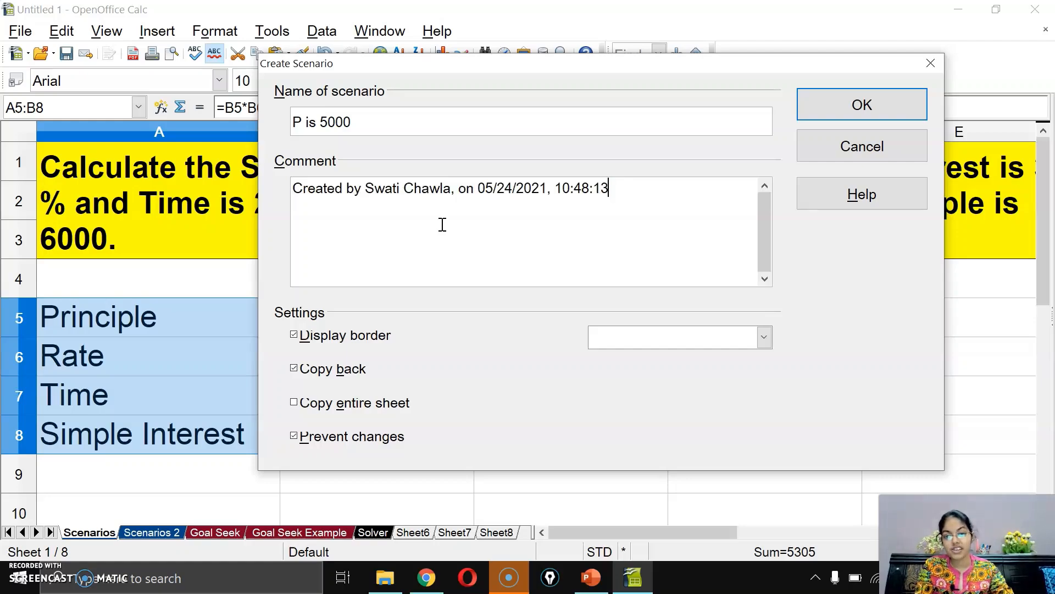
Examine the creator, date and time recorded in the new scenario's comment
drag(366, 188, 456, 197)
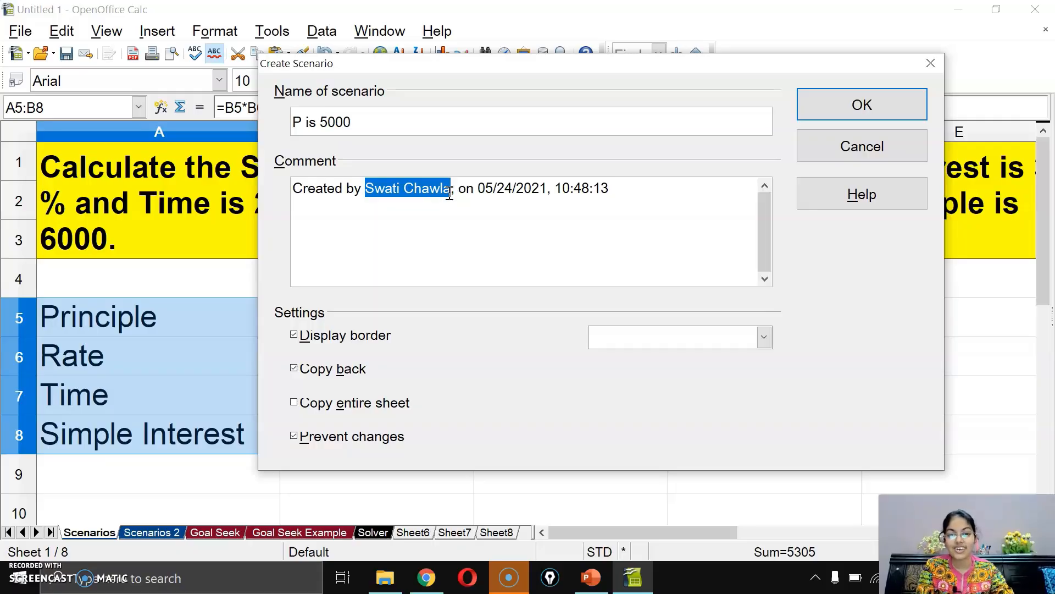
drag(474, 188, 539, 190)
drag(611, 188, 574, 190)
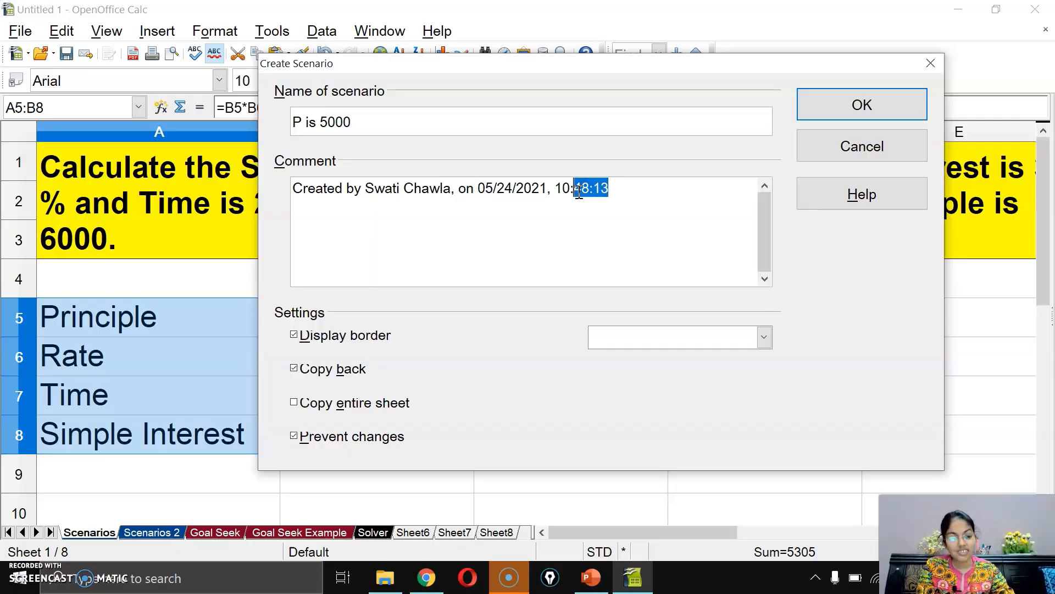
click(497, 236)
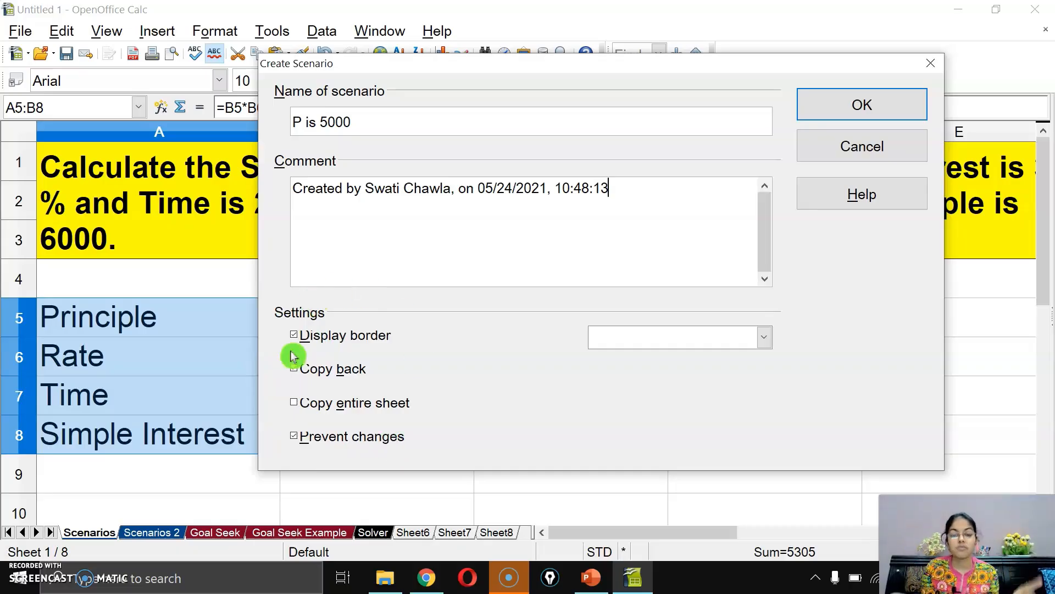
Give the "P is 5000" scenario an Orange border, turn off Copy back, and create it
click(631, 332)
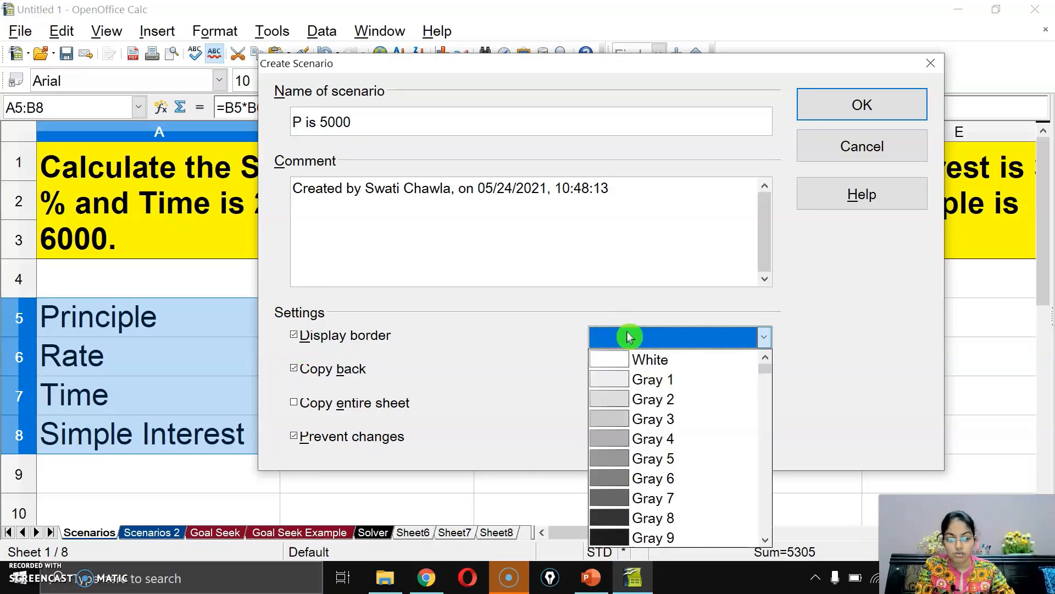
scroll(653, 431, down, 3)
click(681, 438)
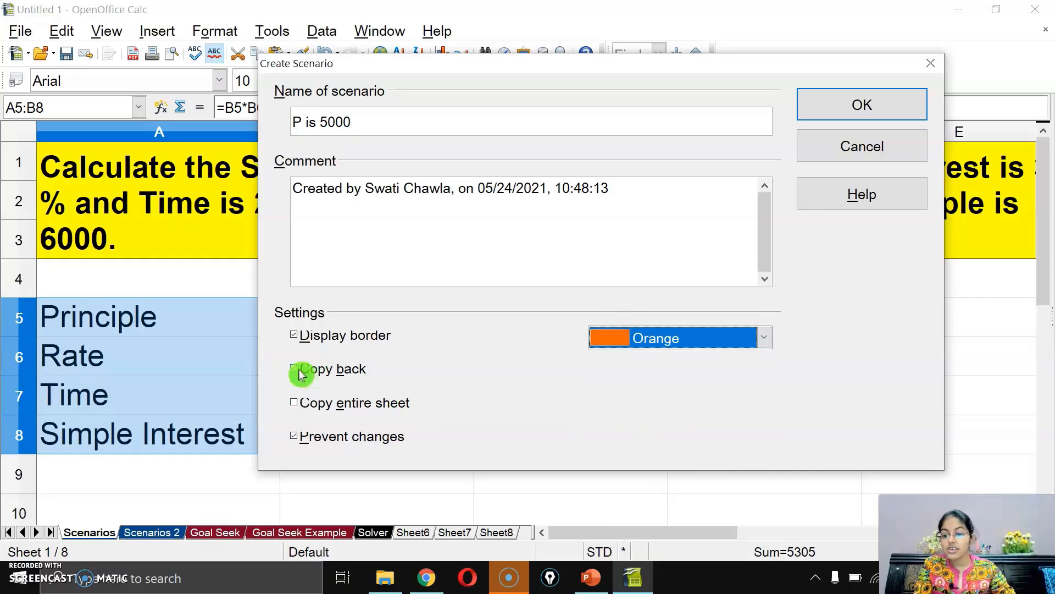
click(295, 374)
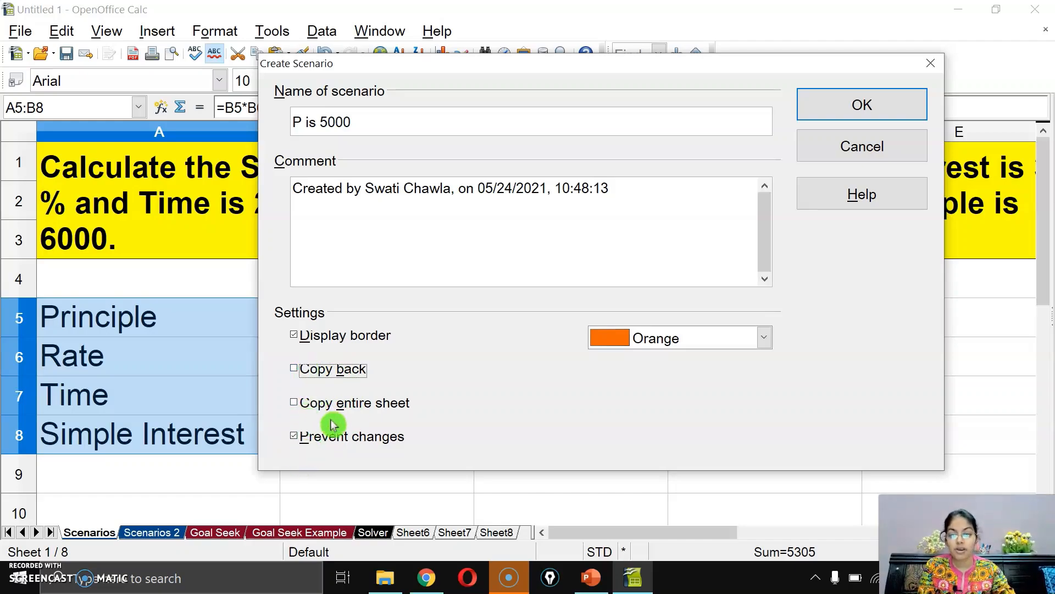
click(833, 110)
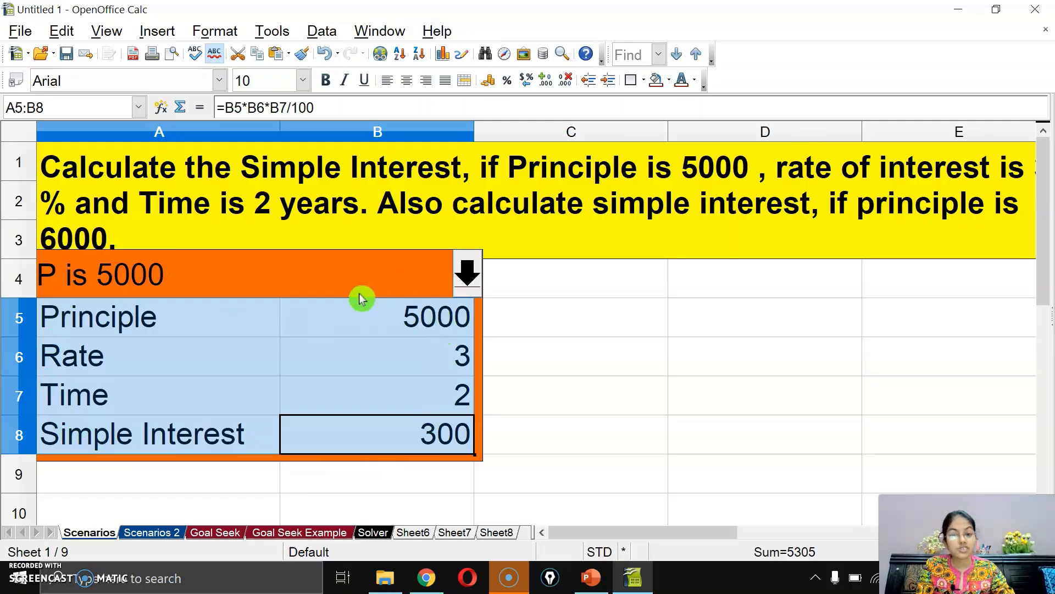
Examine the "P is 5000" scenario's header, its principle value in B5 and the list of available scenarios
click(328, 281)
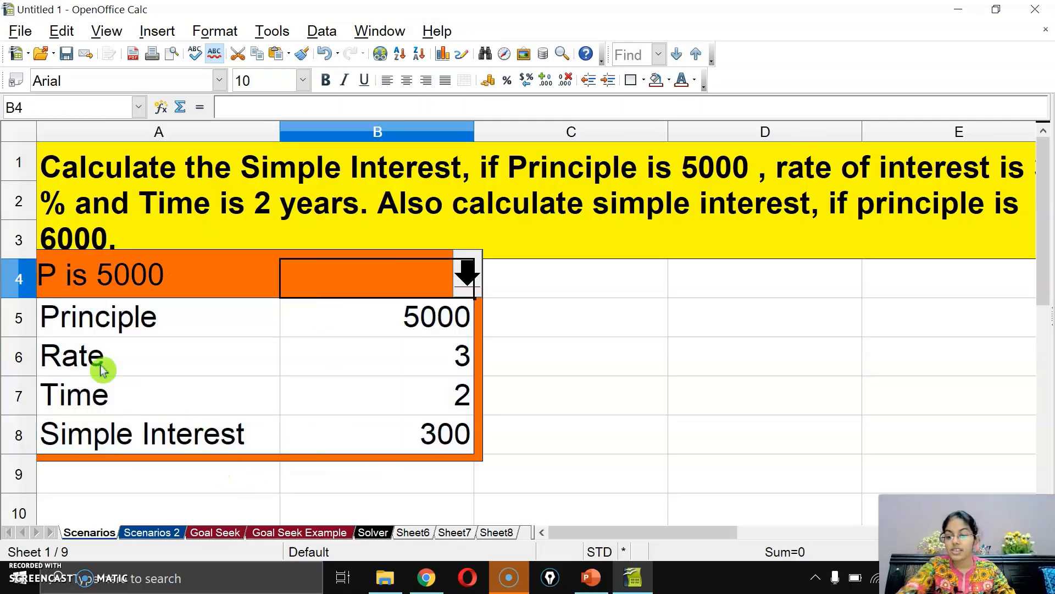
drag(30, 249, 180, 303)
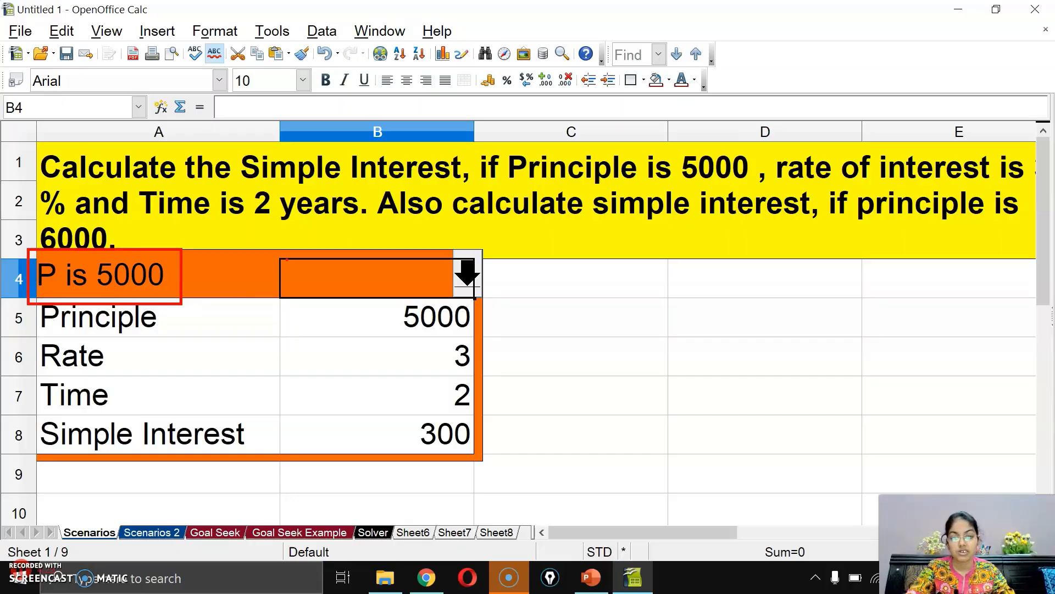
click(424, 305)
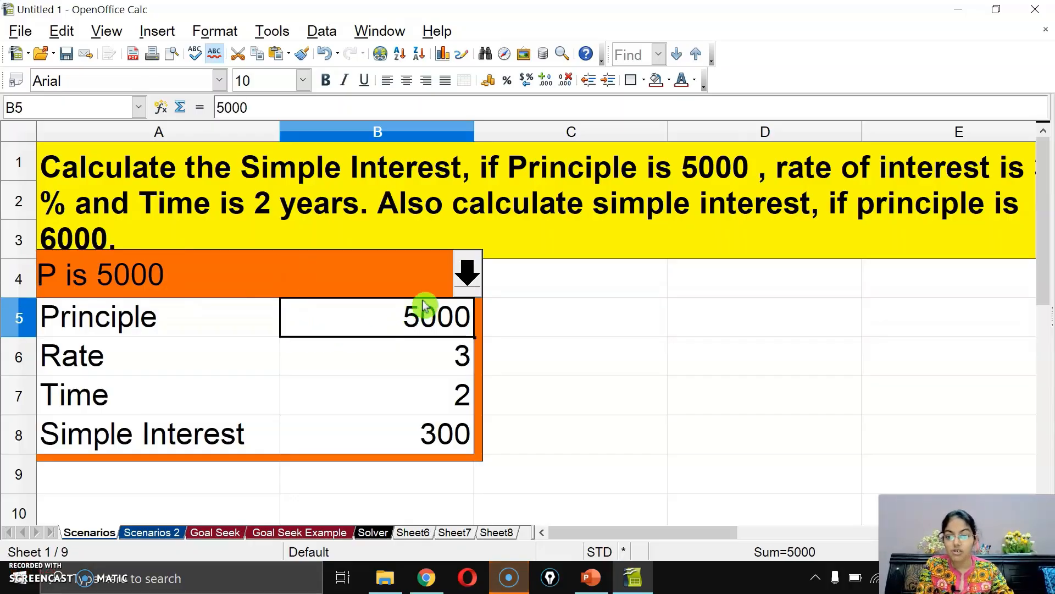
click(464, 281)
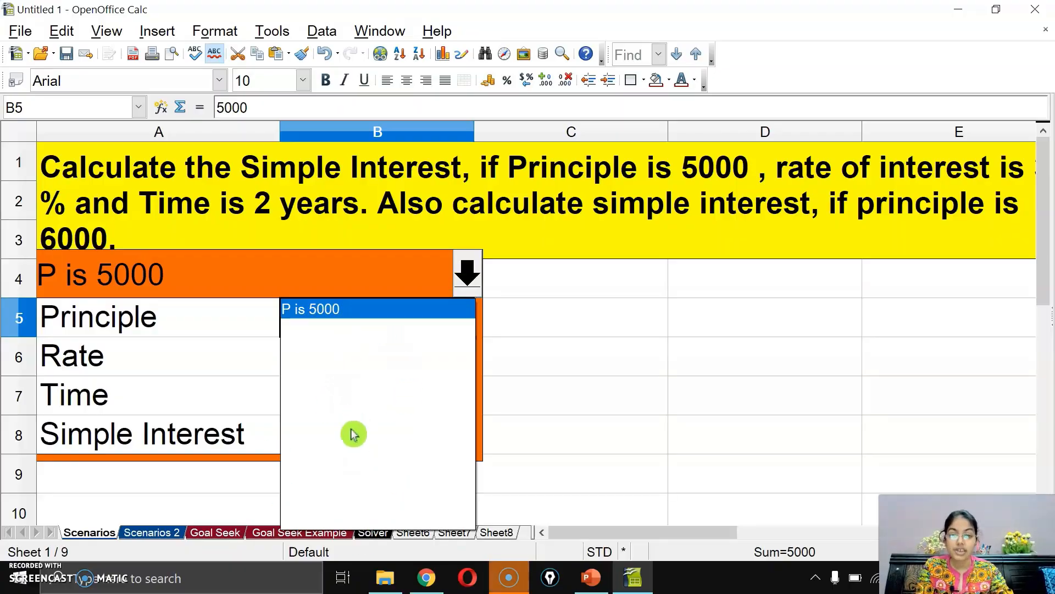
click(572, 384)
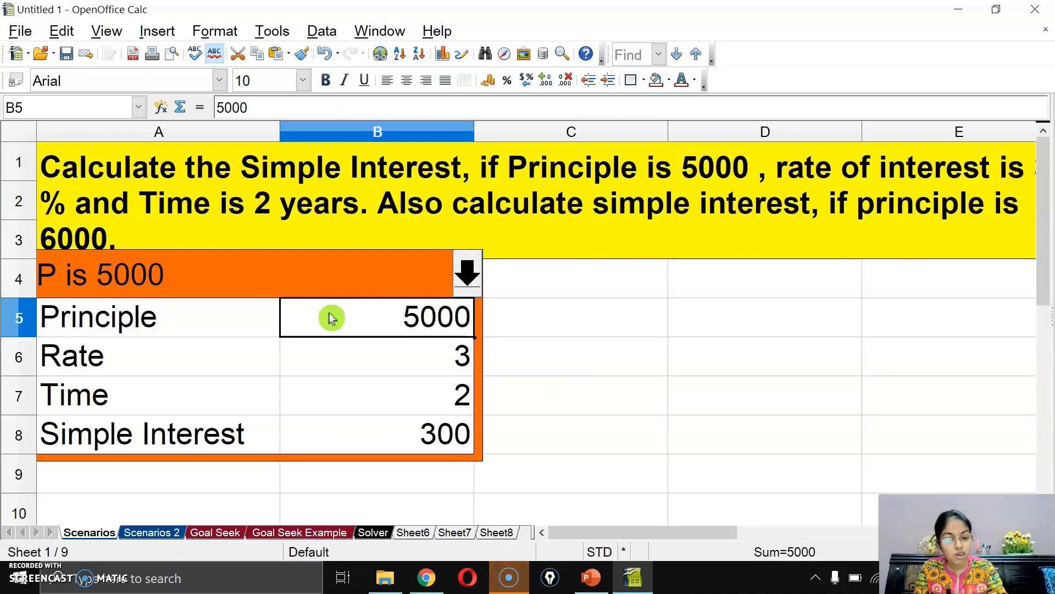
Set the principle in B5 to 6000 and check the simple interest in B8
text(6000)
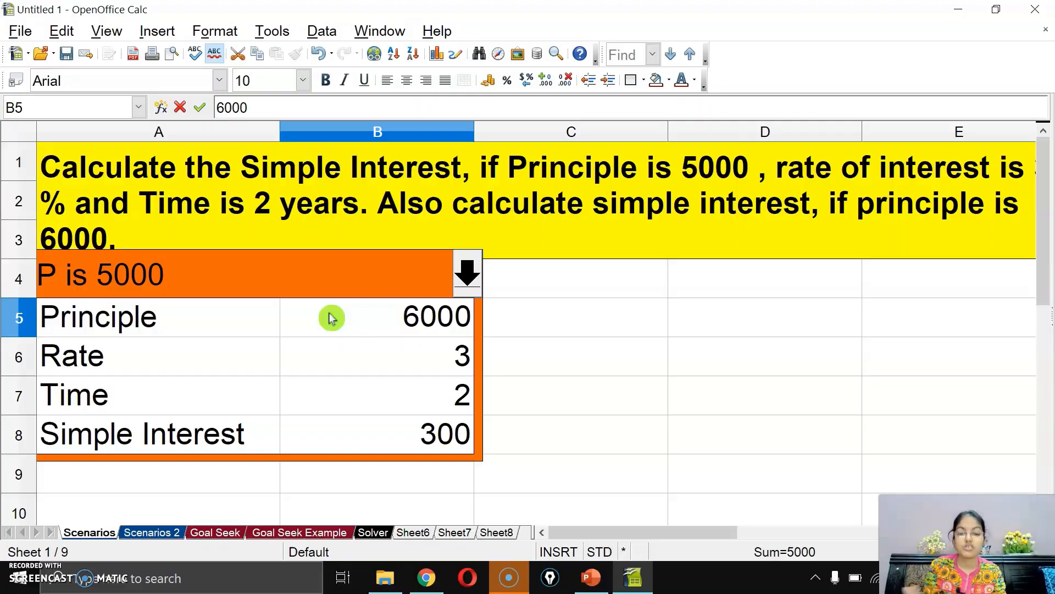
key(Return)
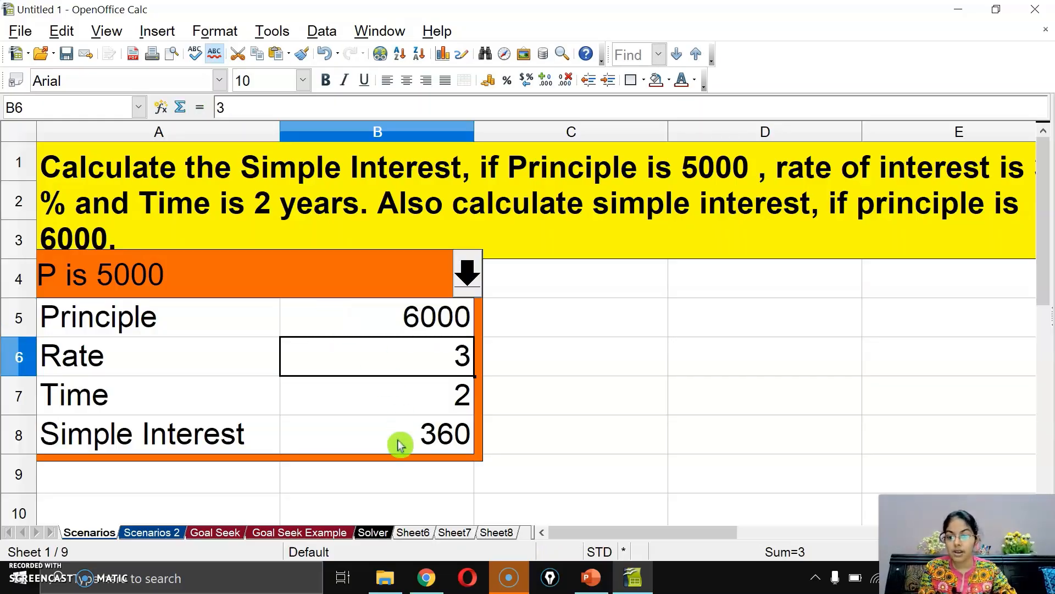
click(400, 444)
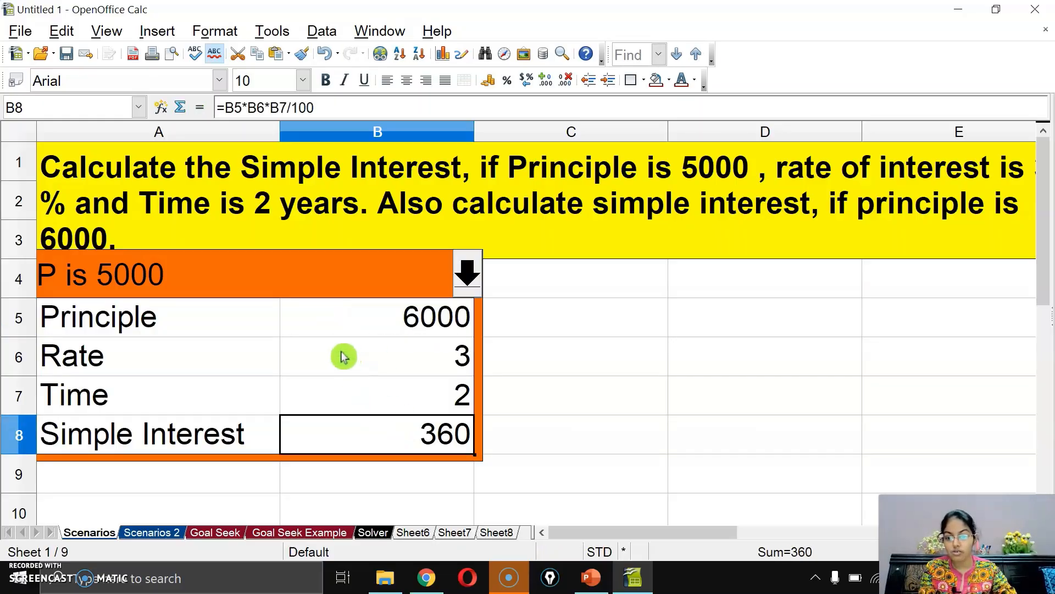
Start another scenario from the simple interest table in A5:B8 and name it "P is 6000"
drag(165, 315, 360, 431)
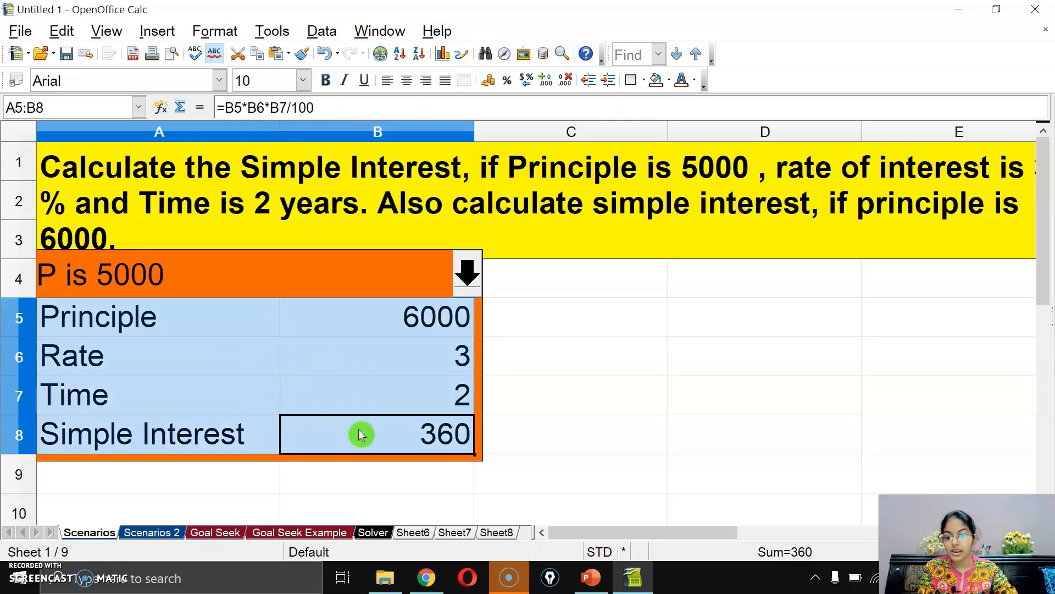
click(273, 32)
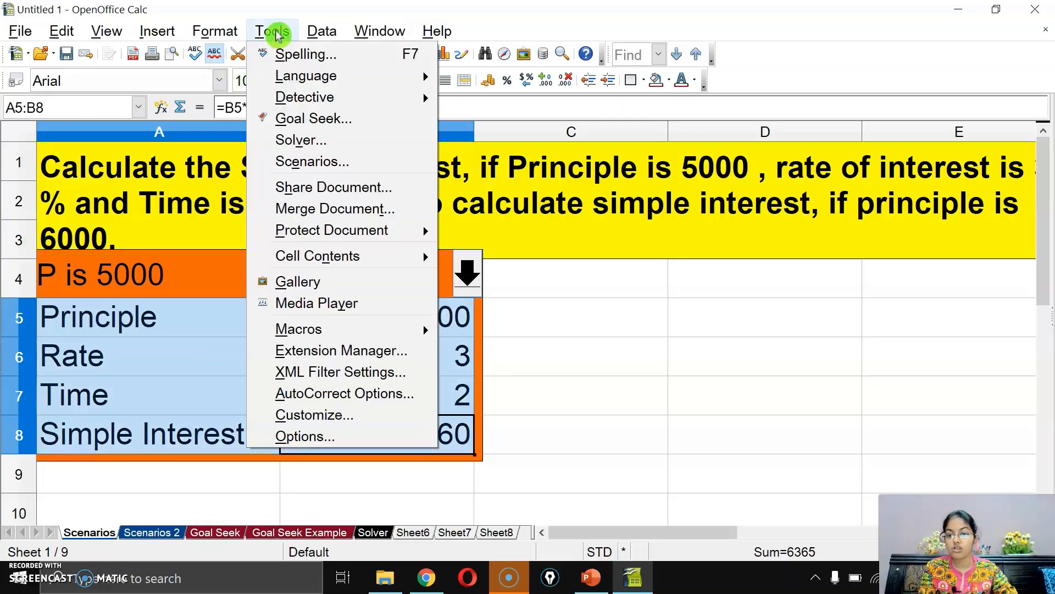
click(352, 163)
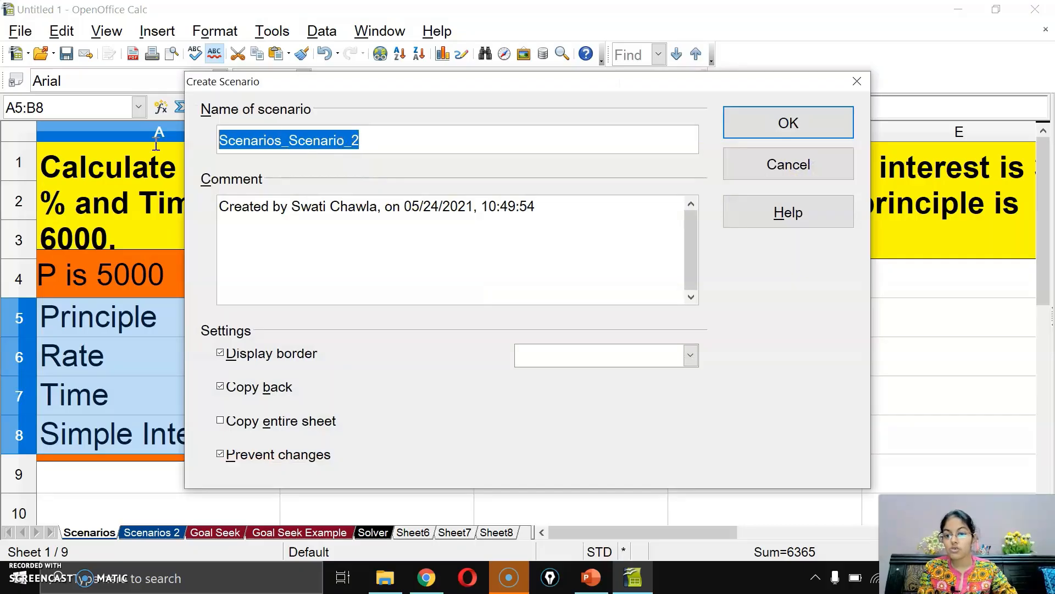
text(P is 6)
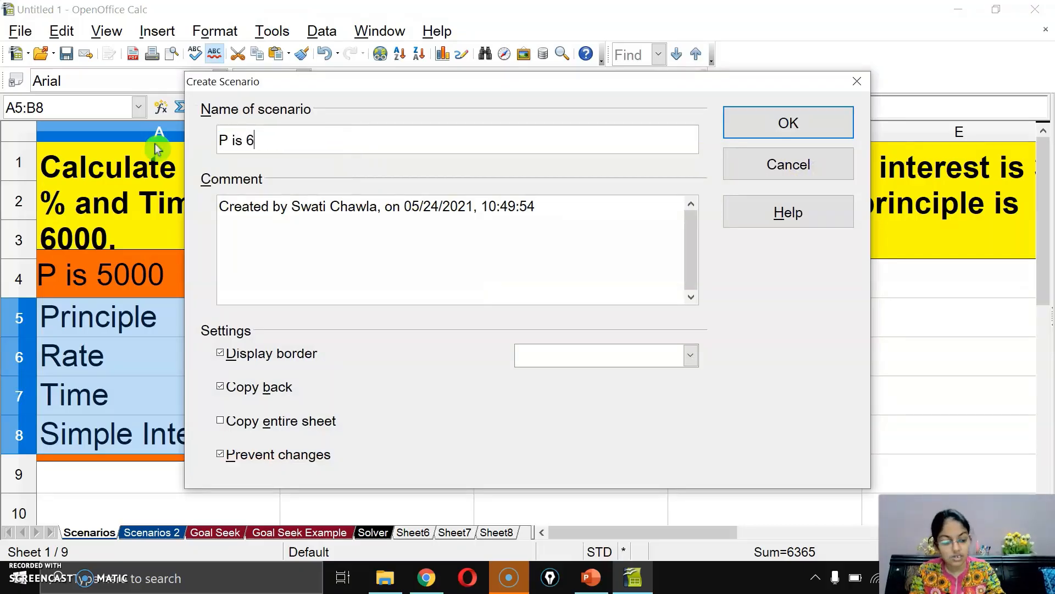
text(000)
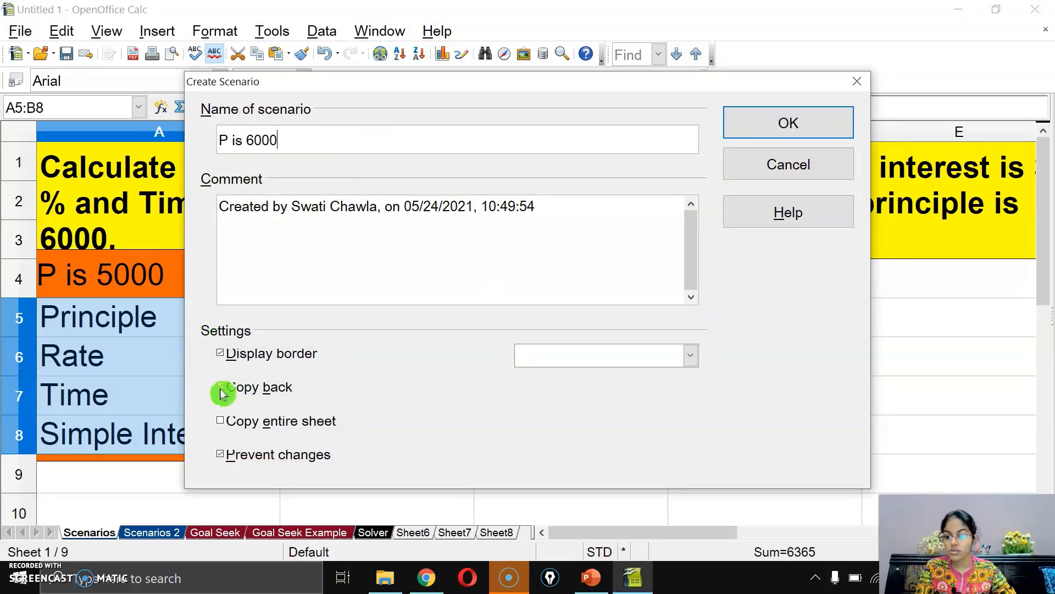
Turn off Copy back for the "P is 6000" scenario, give it a Sky blue border, and create it
click(273, 387)
click(555, 367)
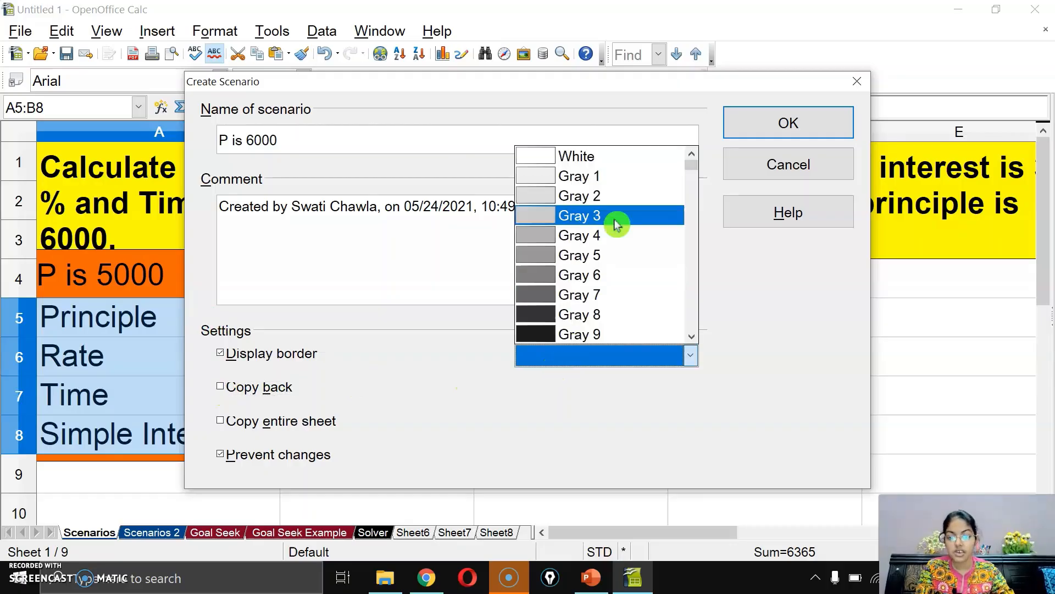
scroll(617, 222, down, 3)
click(608, 294)
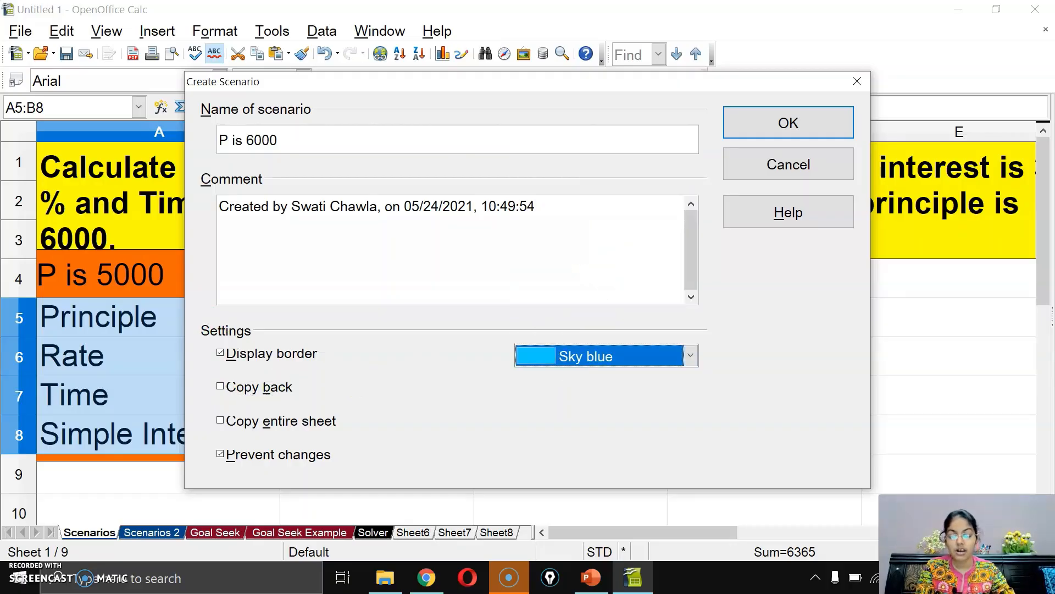
click(801, 128)
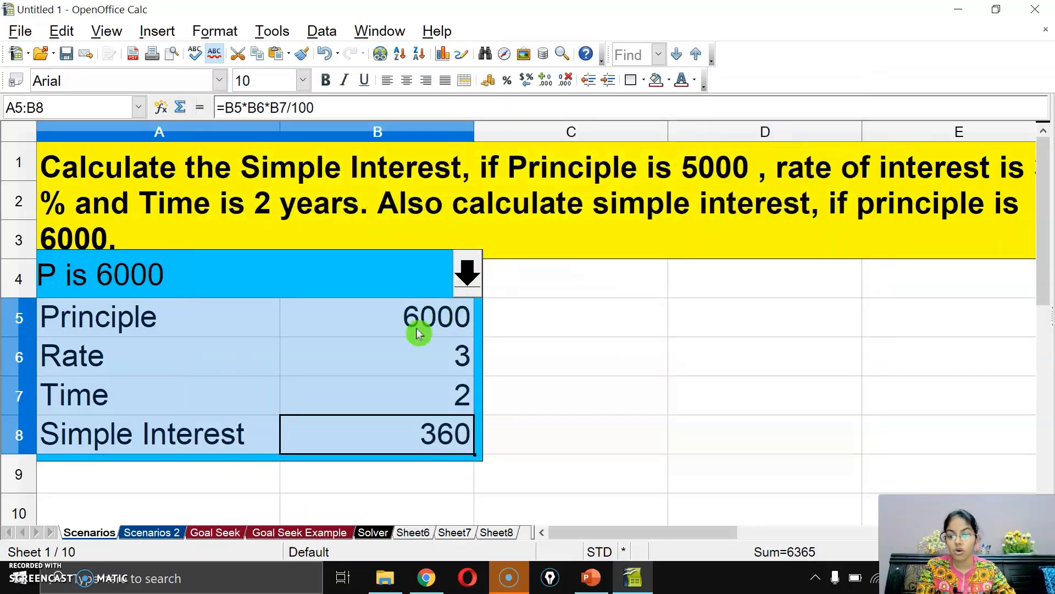
Compare the two scenarios by switching the table to "P is 5000" and back to "P is 6000"
click(467, 272)
click(367, 310)
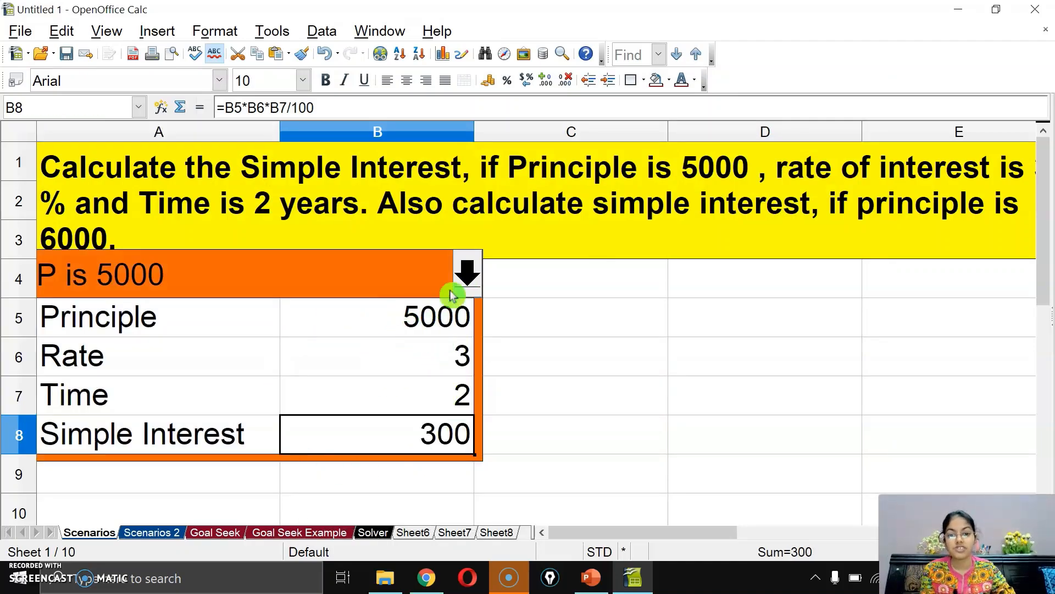
click(464, 276)
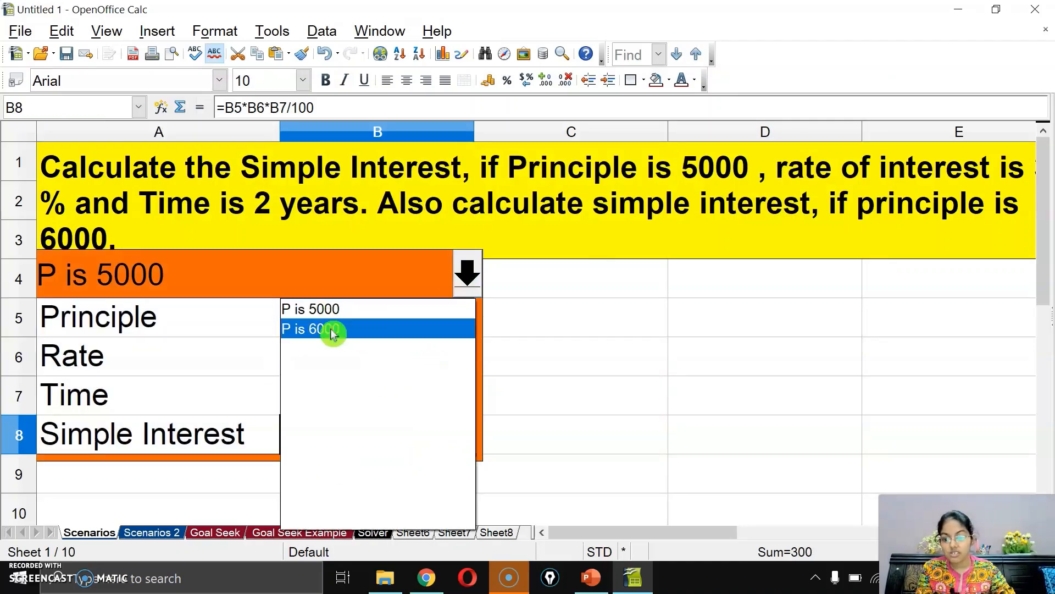
click(333, 331)
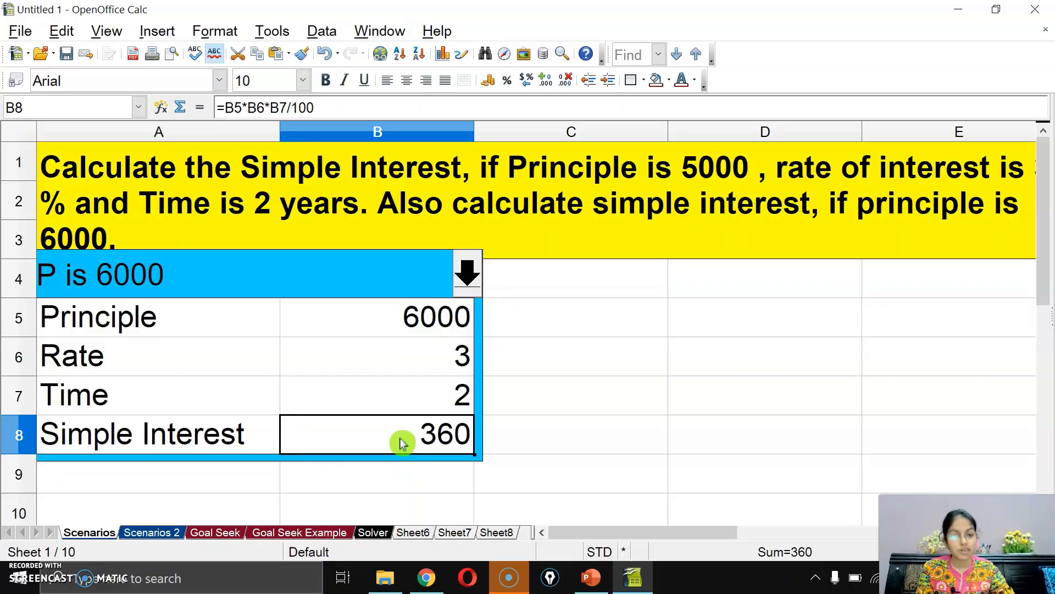
Set the interest rate in B6 to 5
click(356, 368)
text(5)
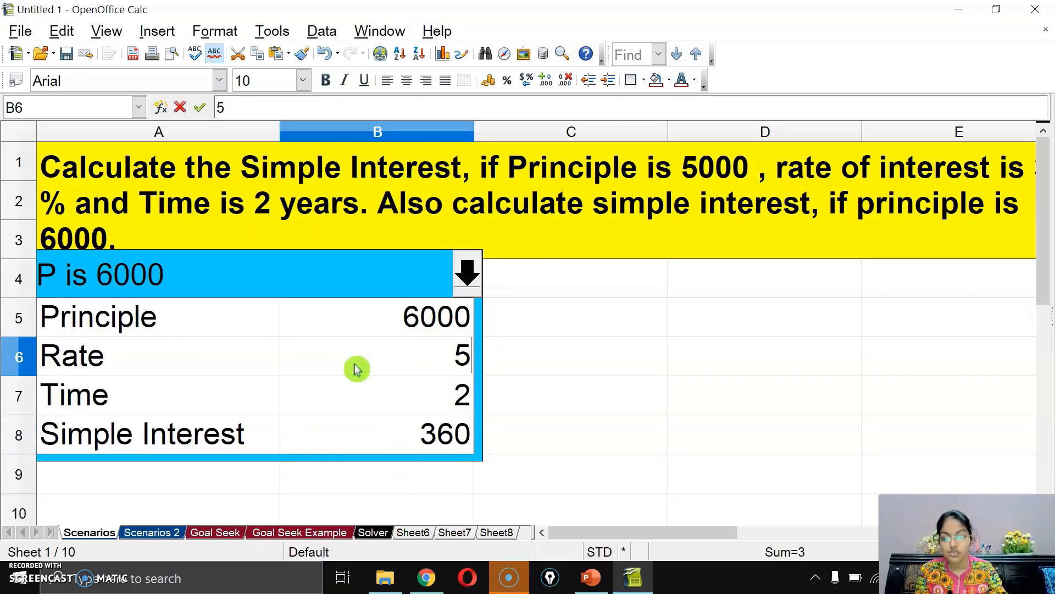
key(Return)
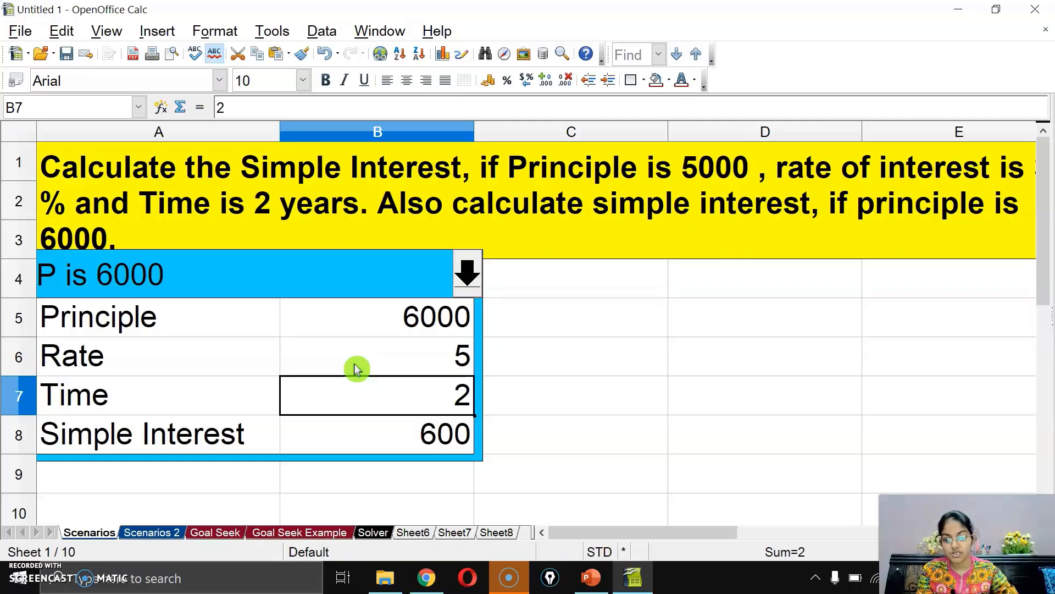
Start a third scenario from the simple interest table in A5:B8 and name it "R is 5"
drag(216, 325, 372, 427)
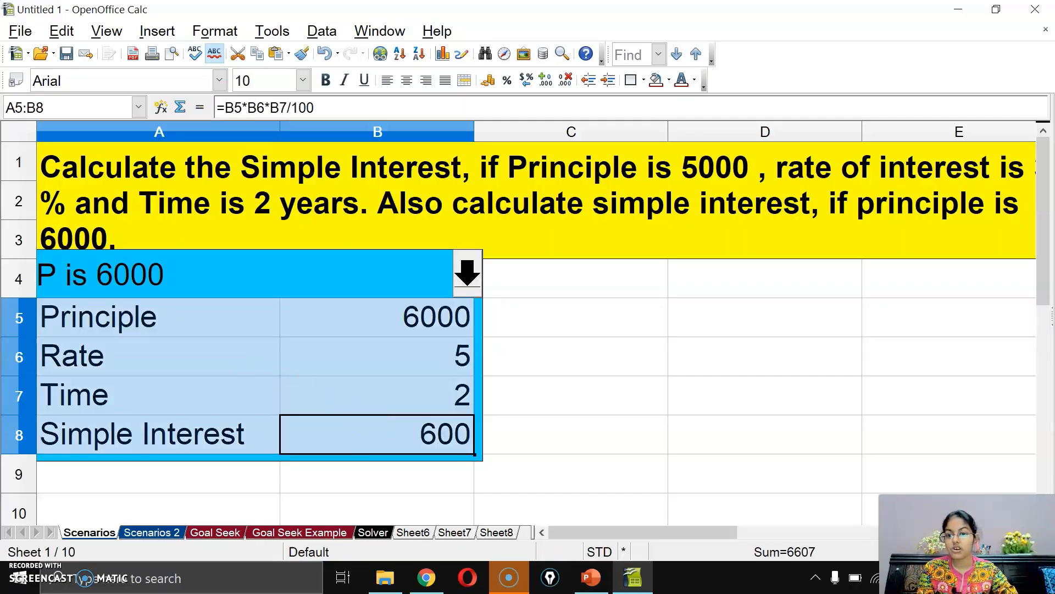
click(272, 31)
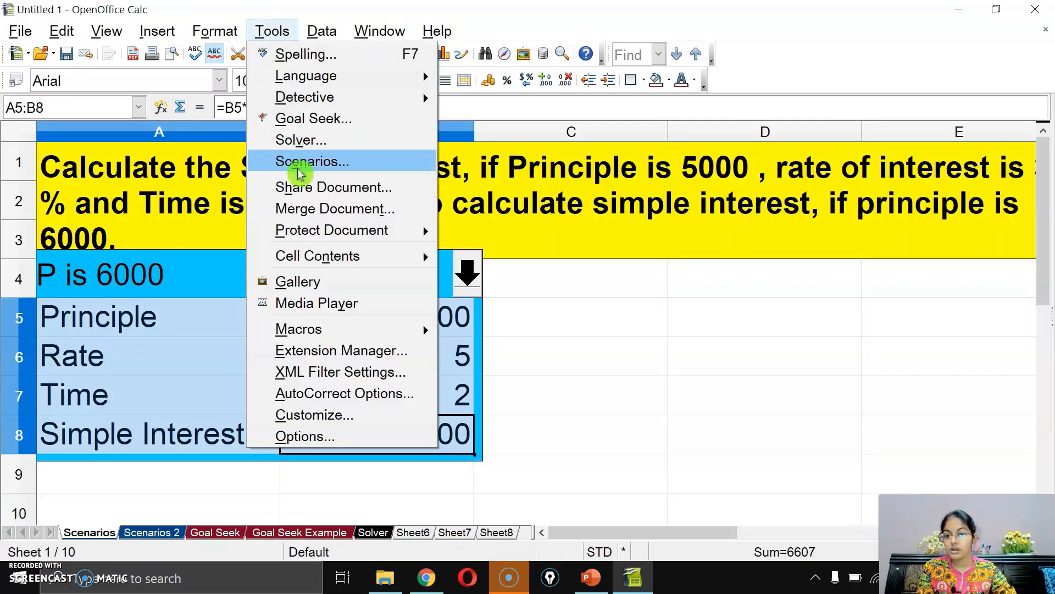
click(296, 162)
click(206, 139)
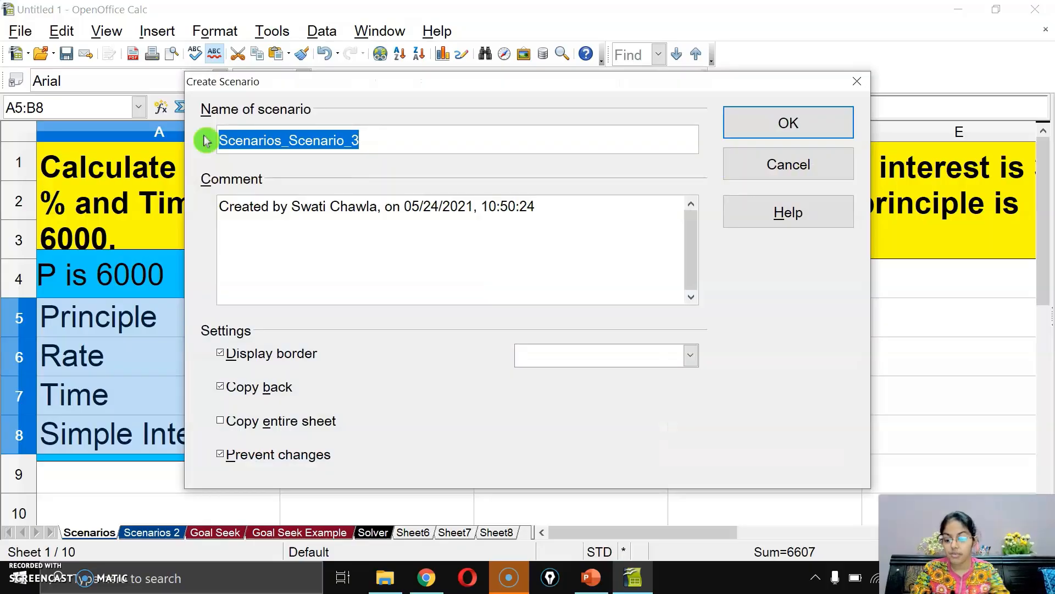
text(R is 5)
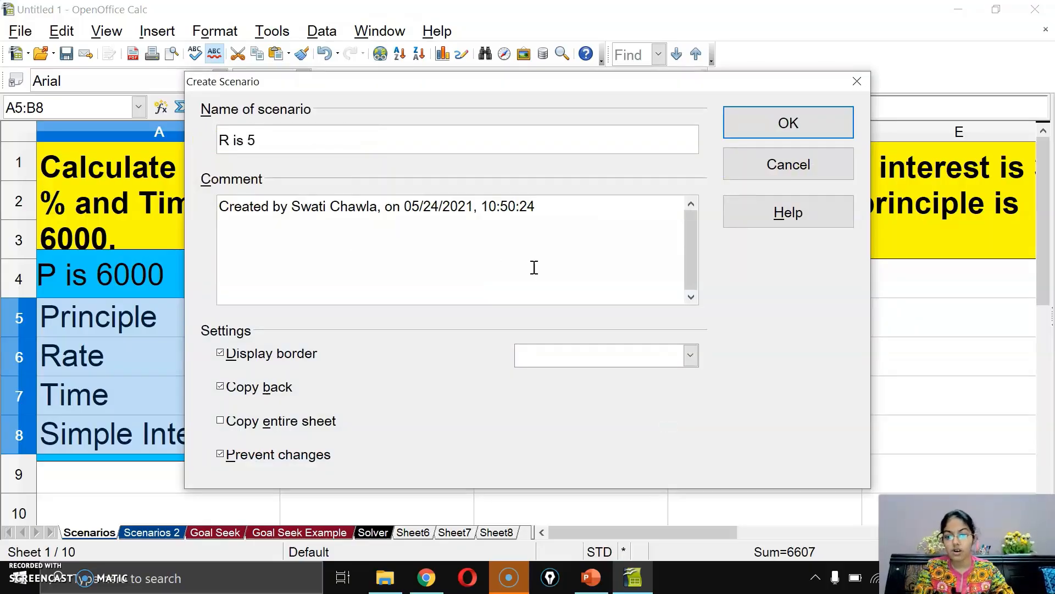
Give the "R is 5" scenario a Yellow green border, create it, and check its rate in B6
click(584, 356)
scroll(599, 302, down, 5)
click(586, 313)
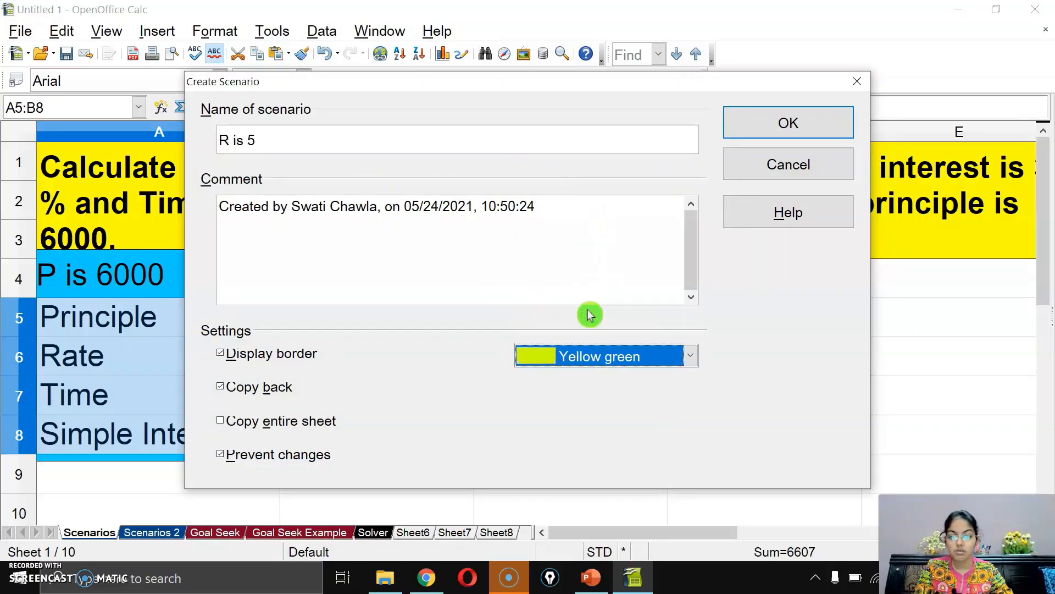
click(780, 127)
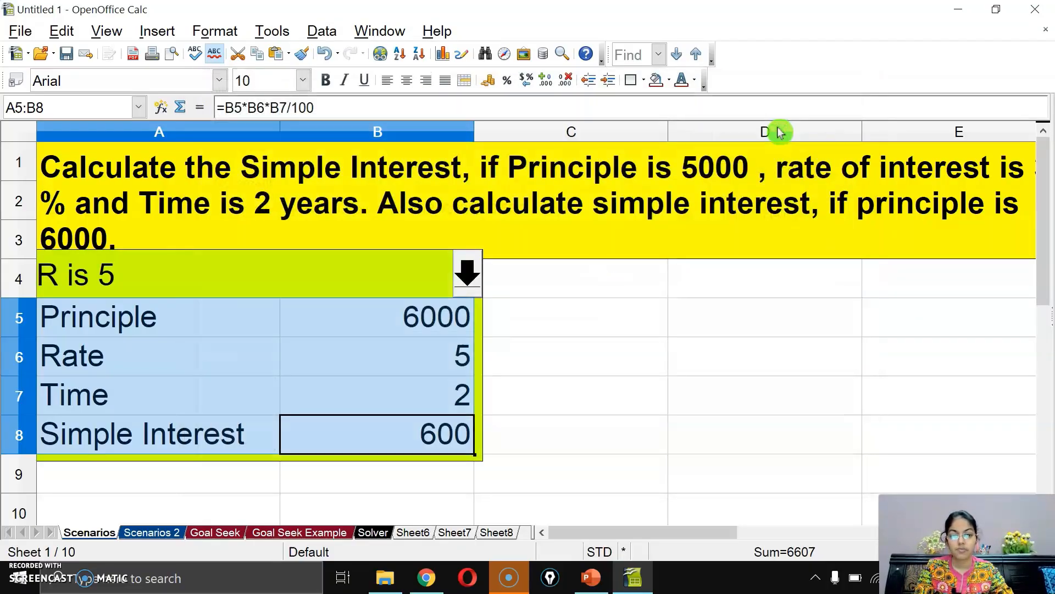
click(394, 349)
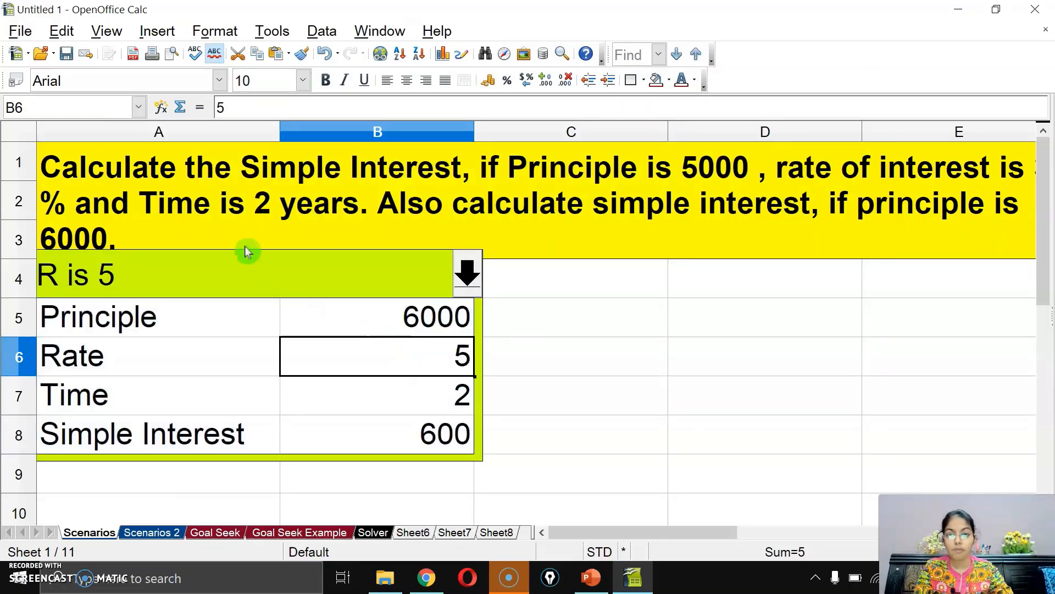
Review the Copy back setting for a new scenario on A5:B8, and cancel without creating it
click(272, 31)
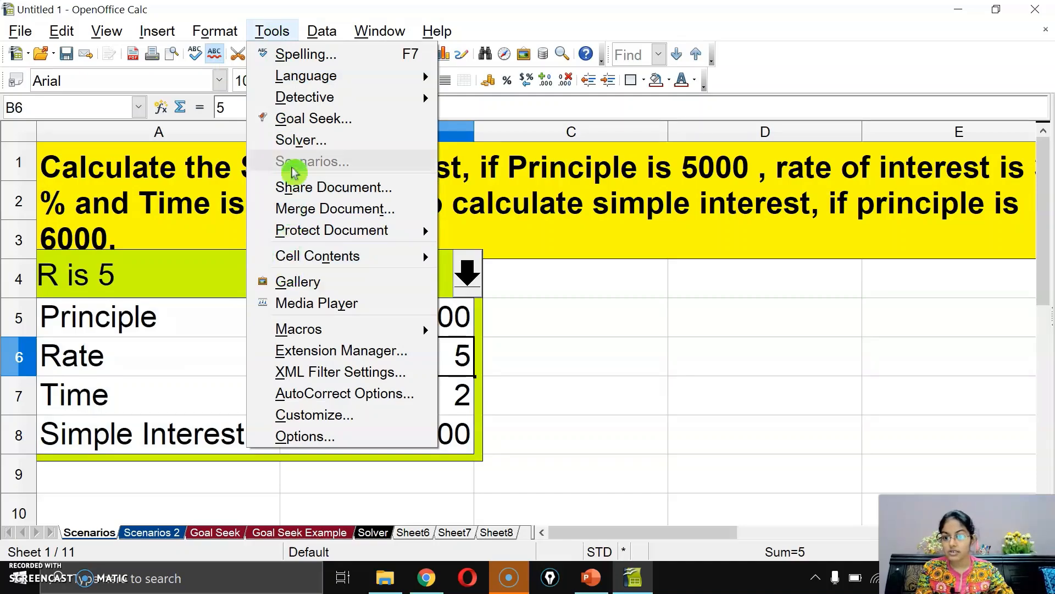
click(167, 391)
drag(147, 300, 349, 419)
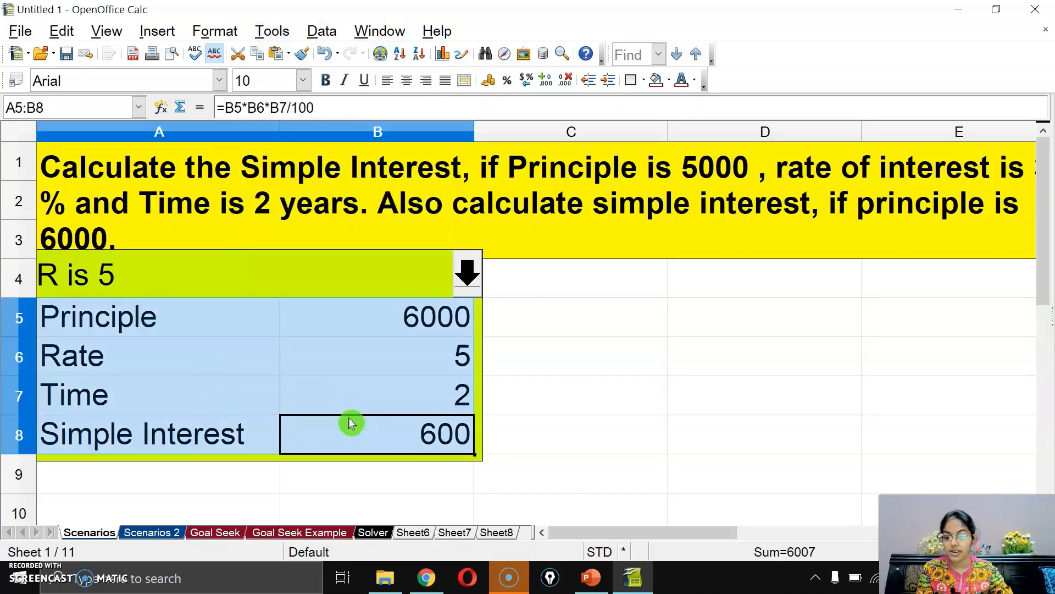
click(265, 33)
click(306, 161)
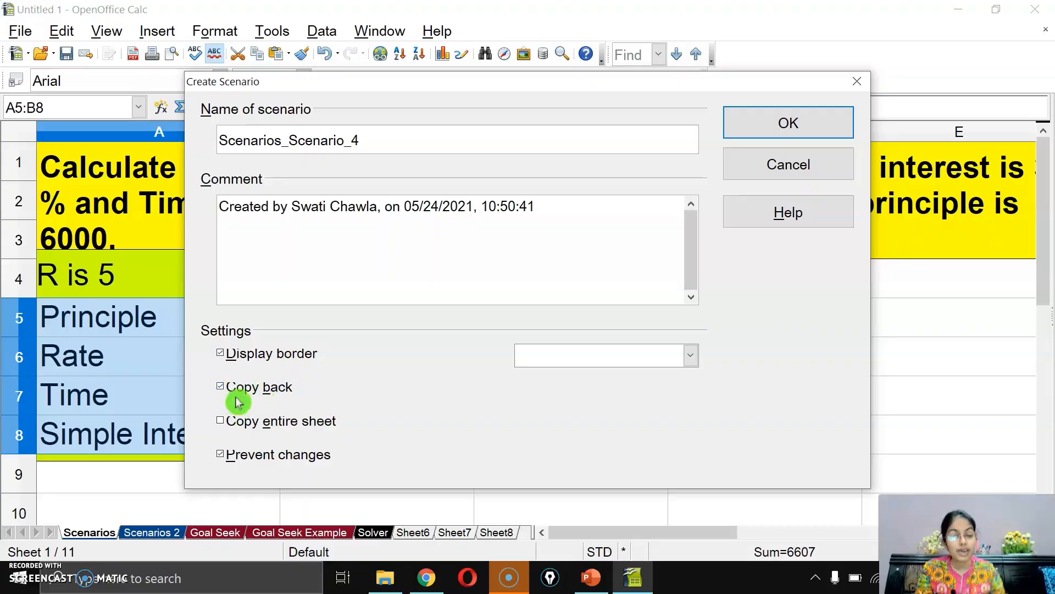
click(788, 166)
Compare the three scenarios by switching the table to "P is 5000", "P is 6000" and back to "R is 5"
click(379, 306)
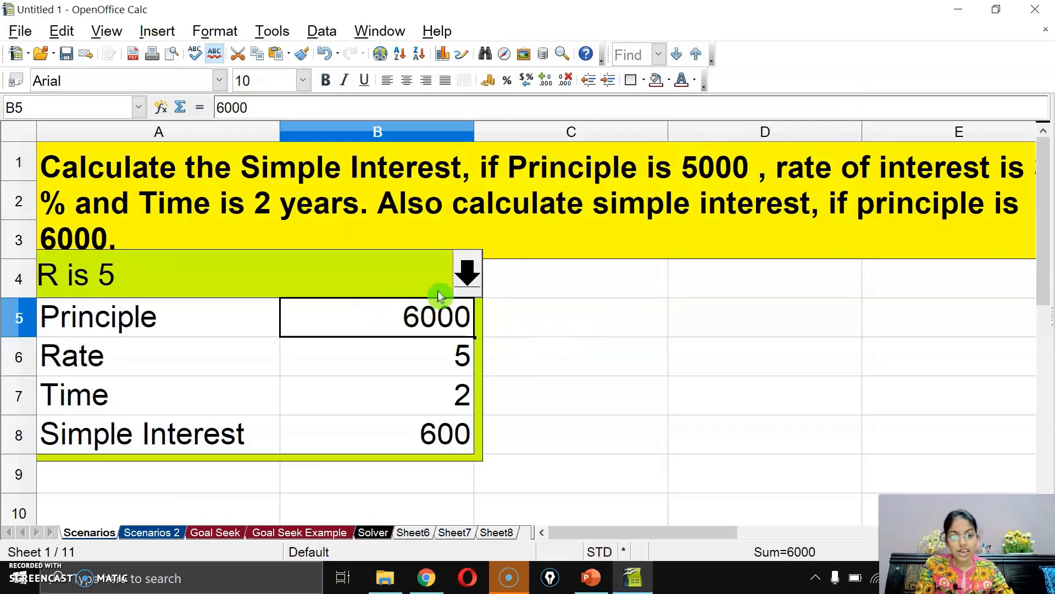
click(466, 272)
click(331, 311)
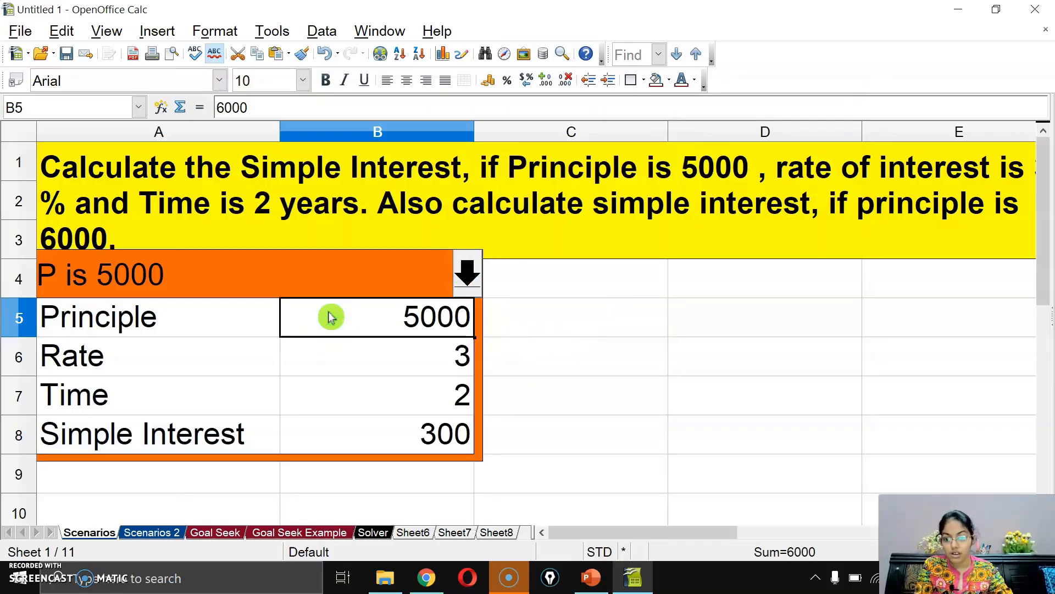
click(466, 275)
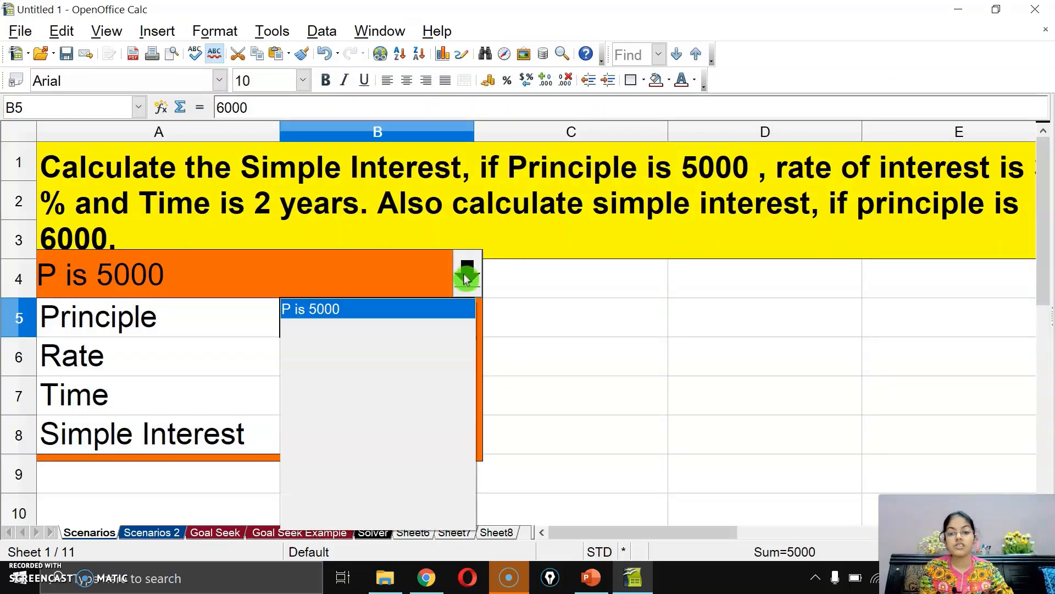
click(315, 329)
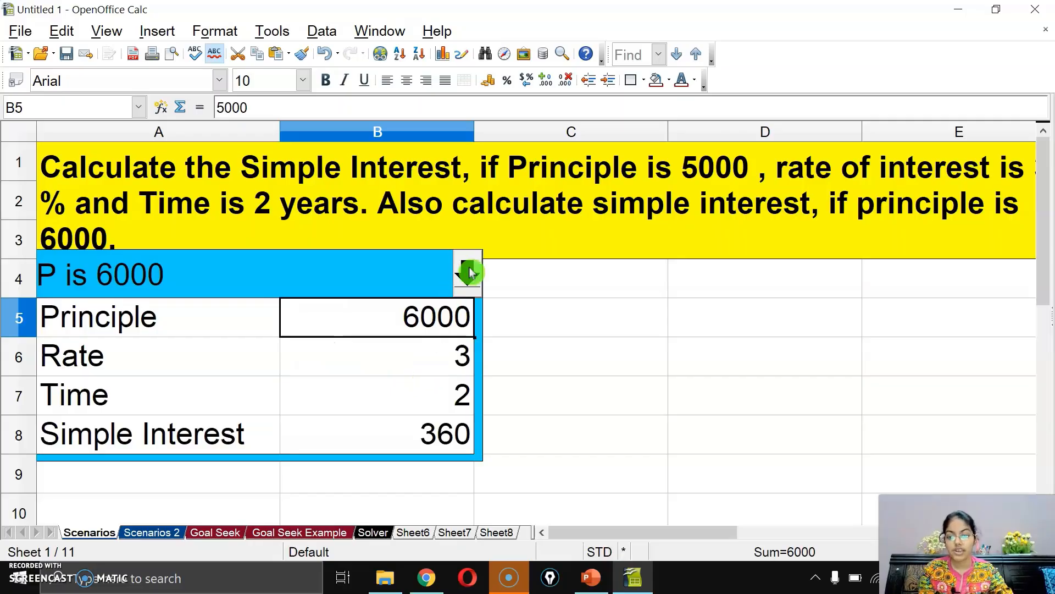
click(468, 272)
click(342, 353)
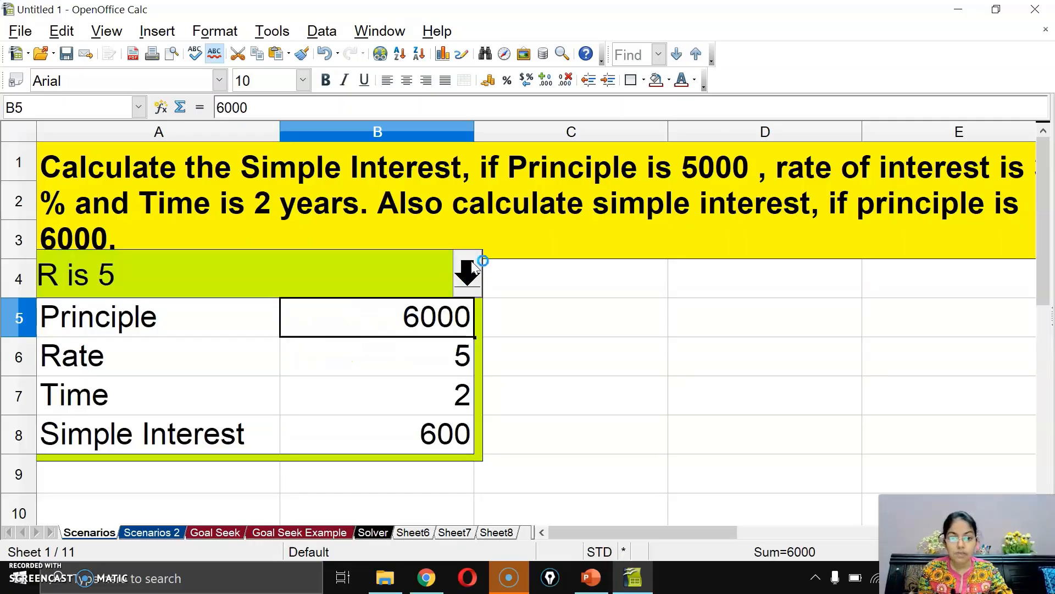
Switch to the "P is 5000" scenario and try changing its principal in B5 to 5500
click(470, 270)
click(348, 308)
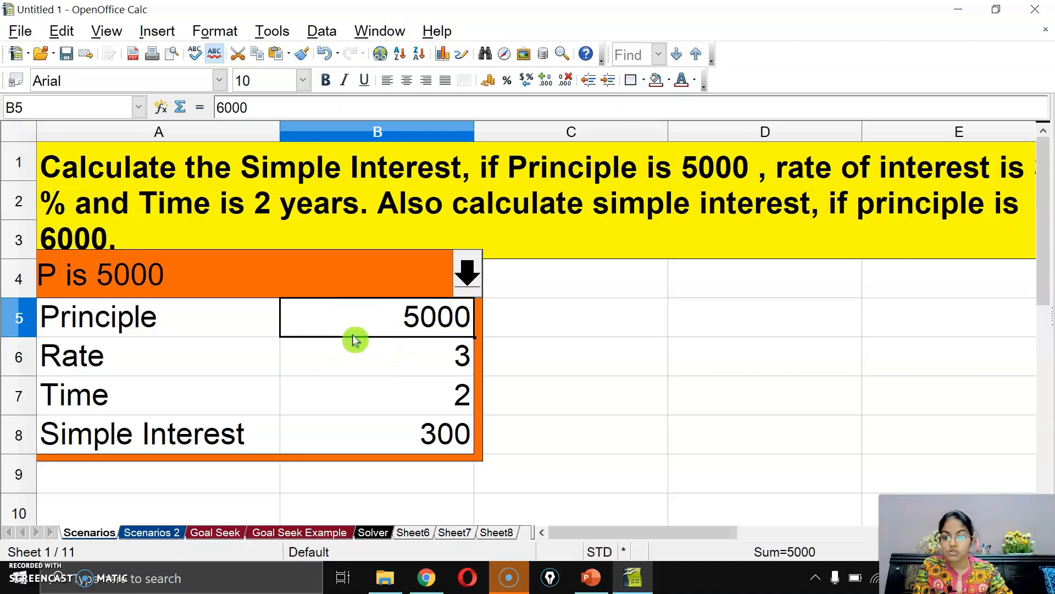
text(5500)
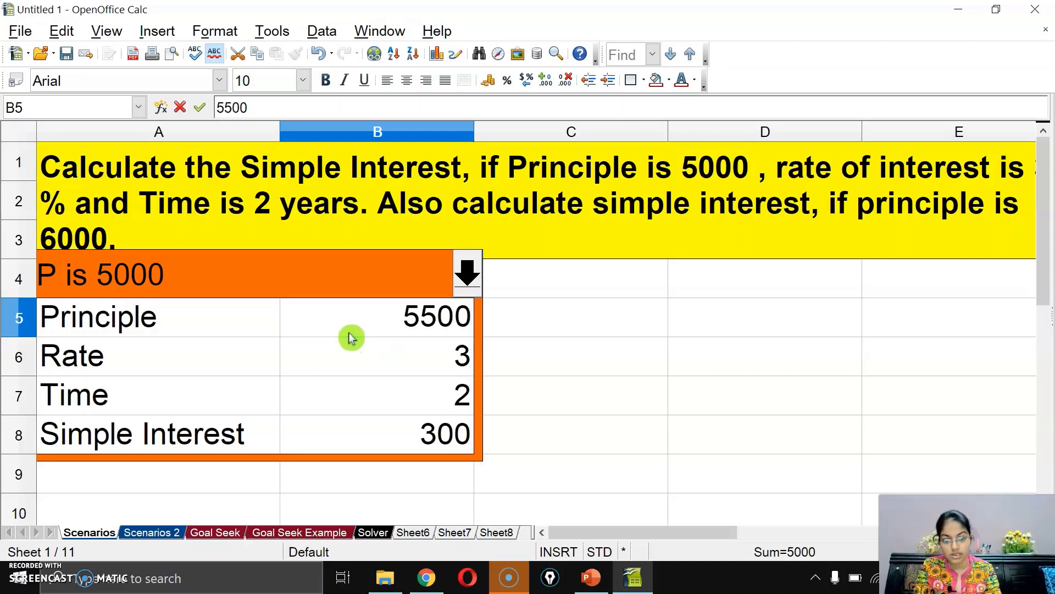
key(Return)
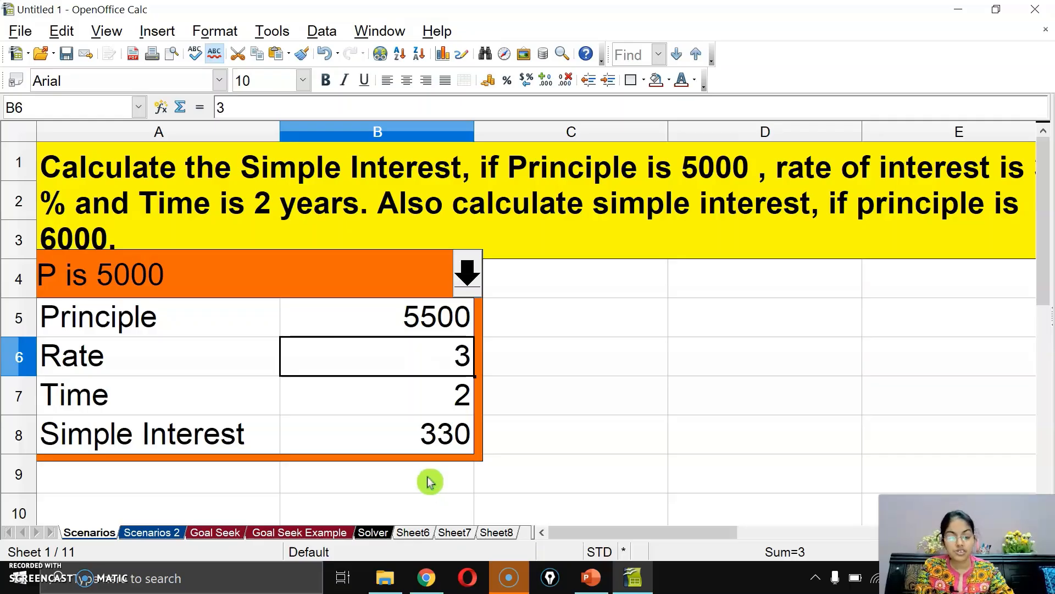
Switch the table to "P is 6000" and back to "P is 5000" to check whether the edited principal is kept
click(467, 274)
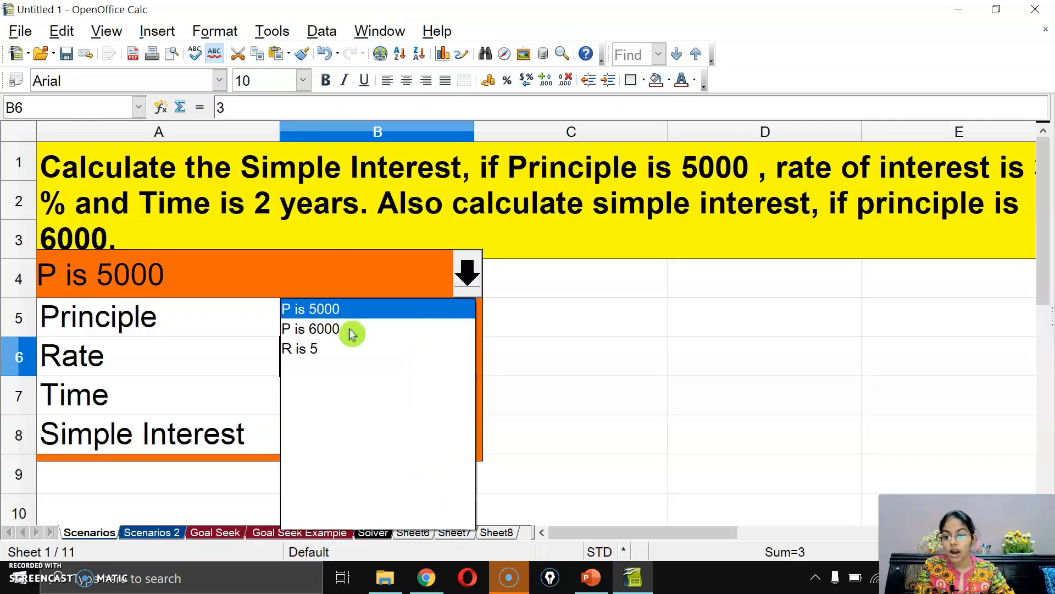
click(352, 333)
click(466, 273)
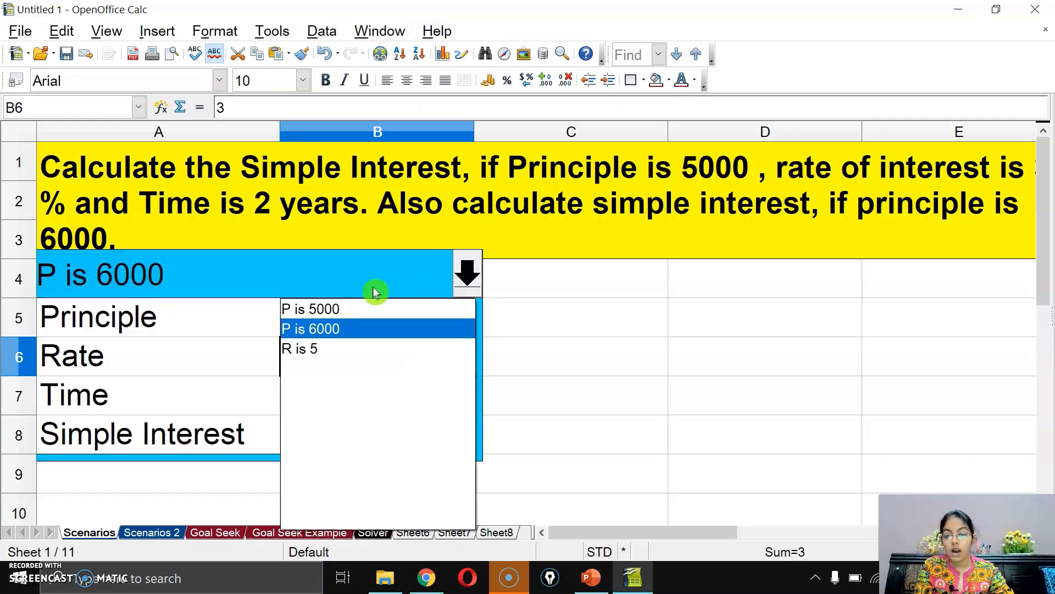
click(328, 308)
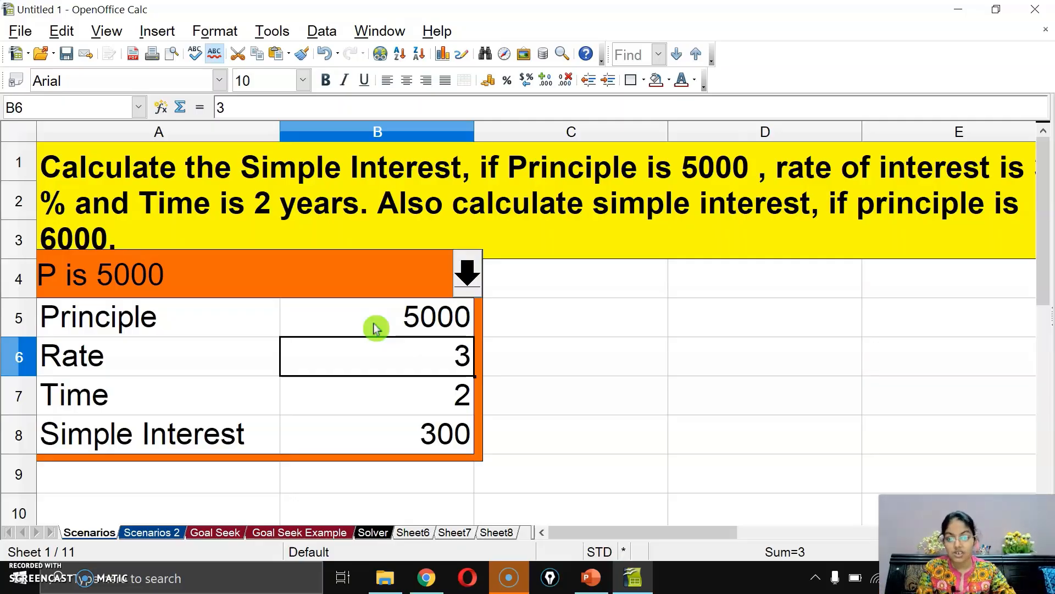
Switch to the "R is 5" scenario and set its interest rate in B6 to 15
click(470, 268)
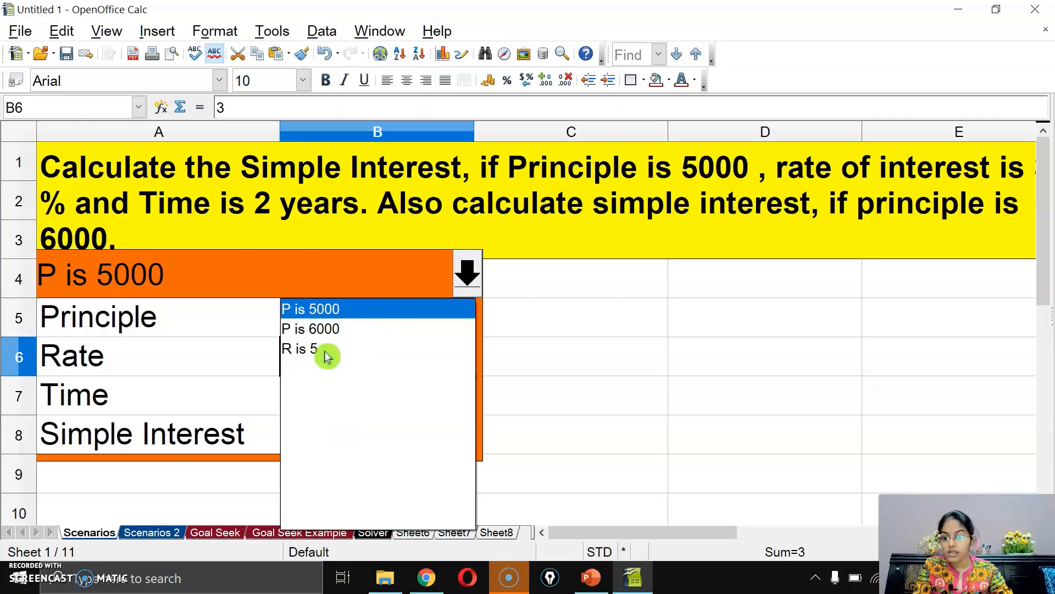
click(325, 354)
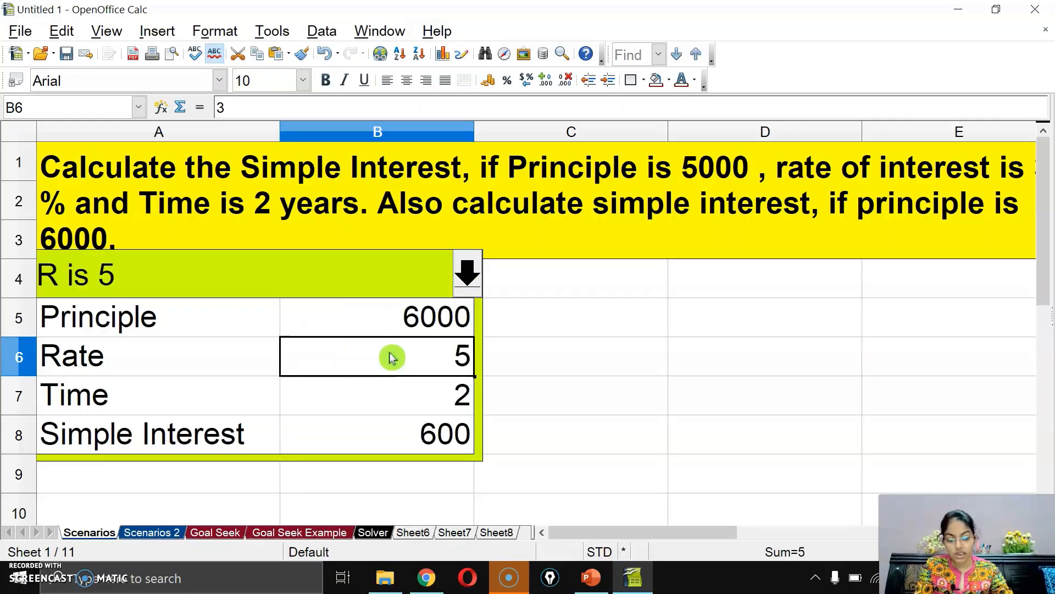
text(15)
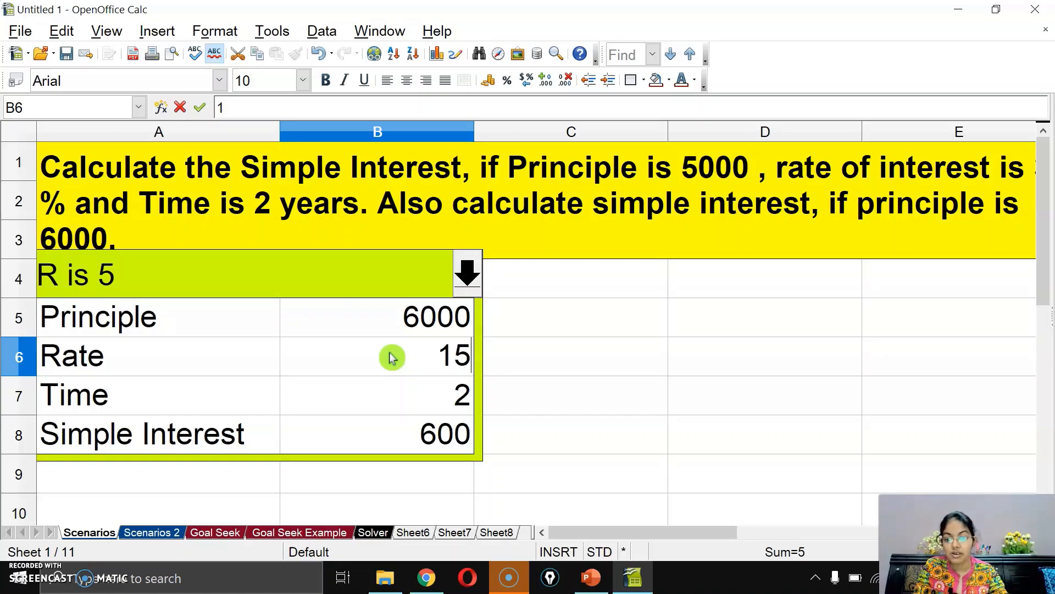
key(Return)
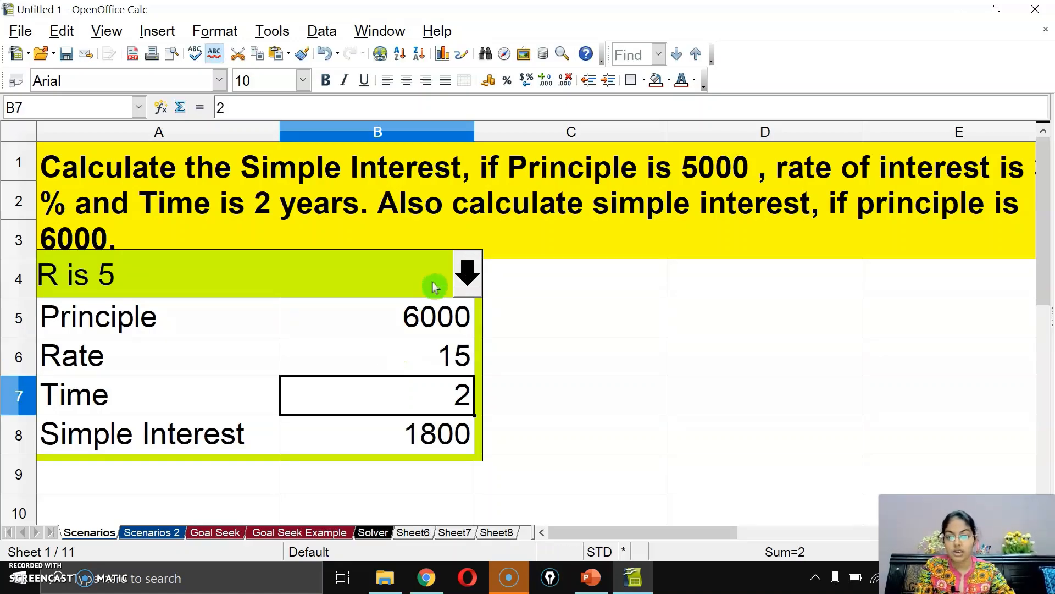
Switch the table to "P is 5000" and back to "R is 5" to check the rate stored in B6
click(467, 270)
click(352, 308)
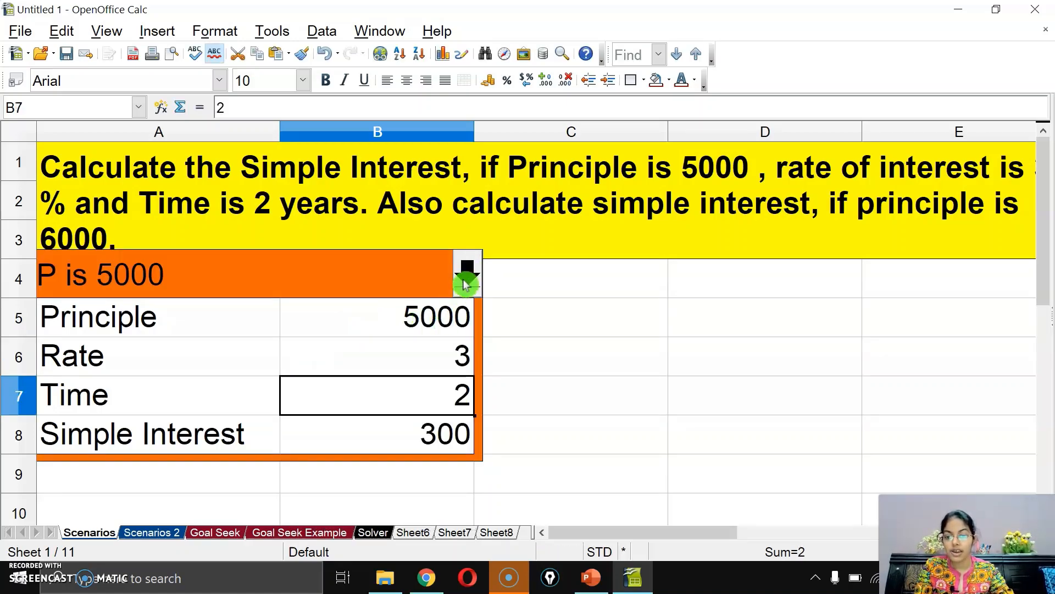
click(467, 273)
click(341, 351)
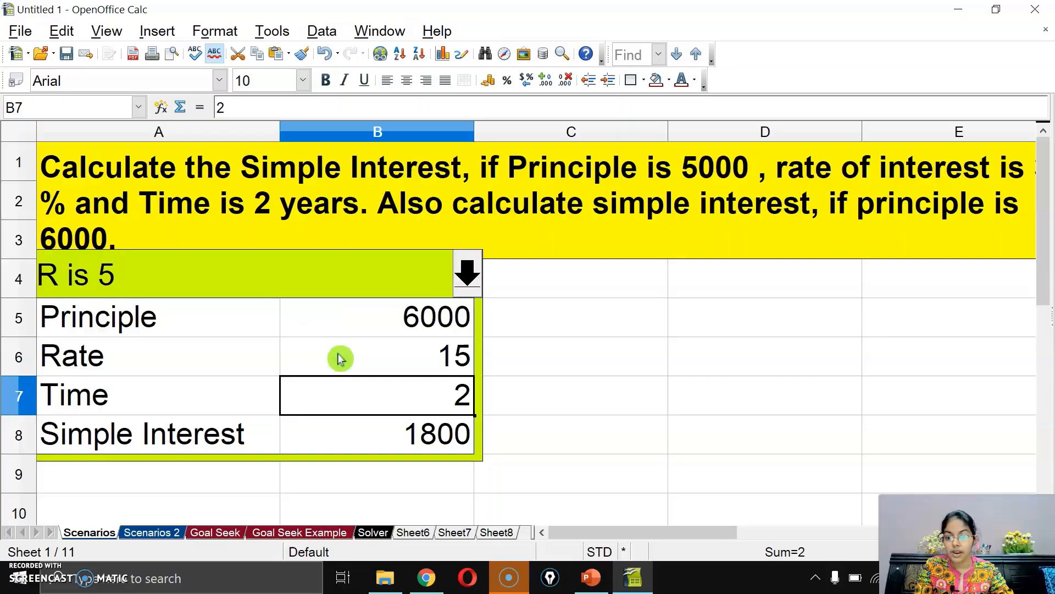
click(385, 361)
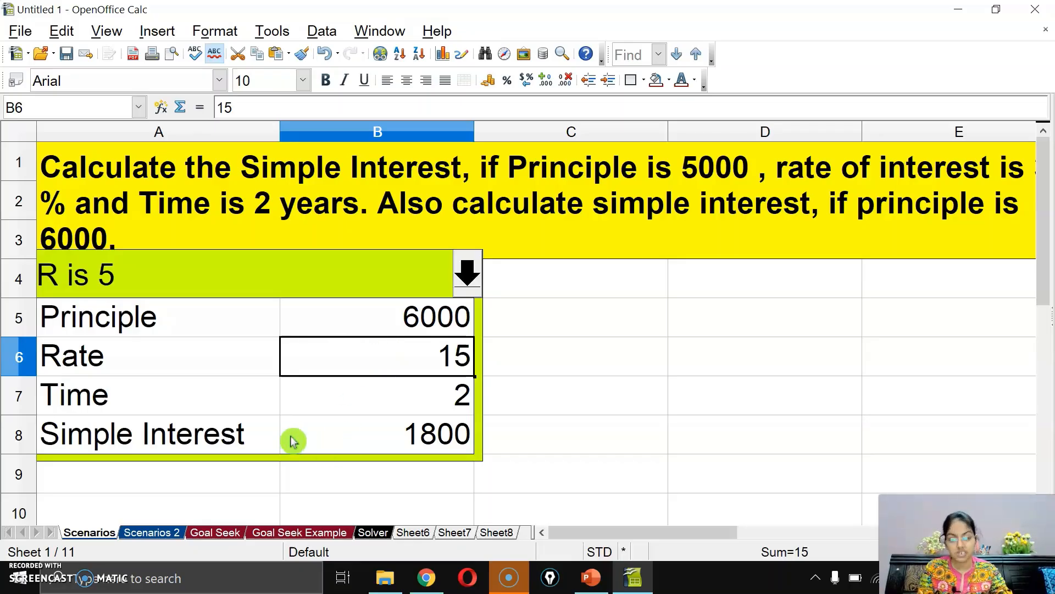
On the Scenarios 2 sheet, enter "Phone Model" in A1 and "Samsung M20" in B1
click(155, 535)
click(135, 163)
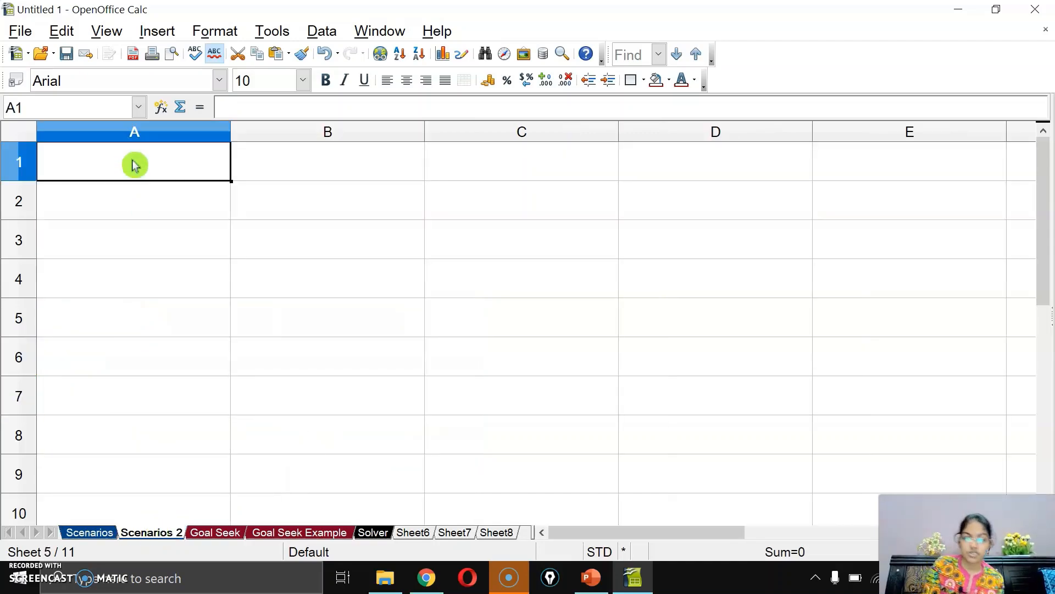
text(Phone)
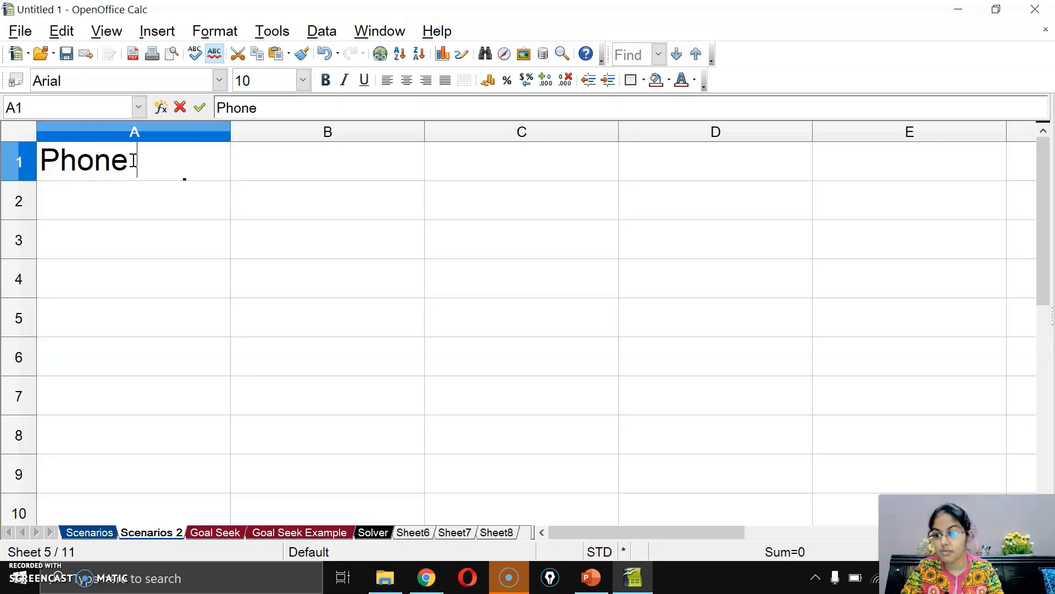
text( Model)
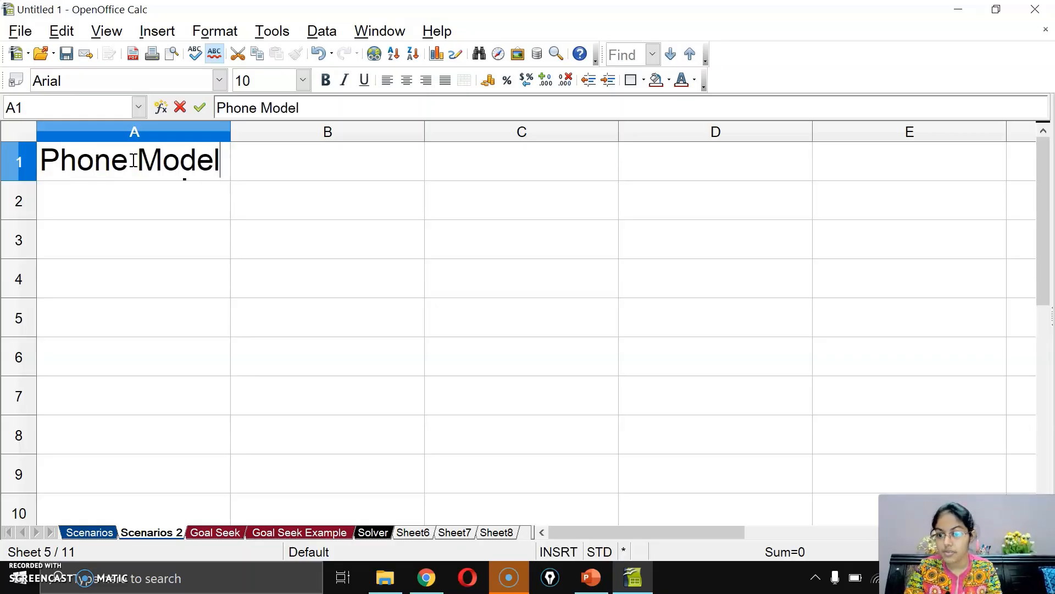
key(Return)
click(135, 163)
key(Tab)
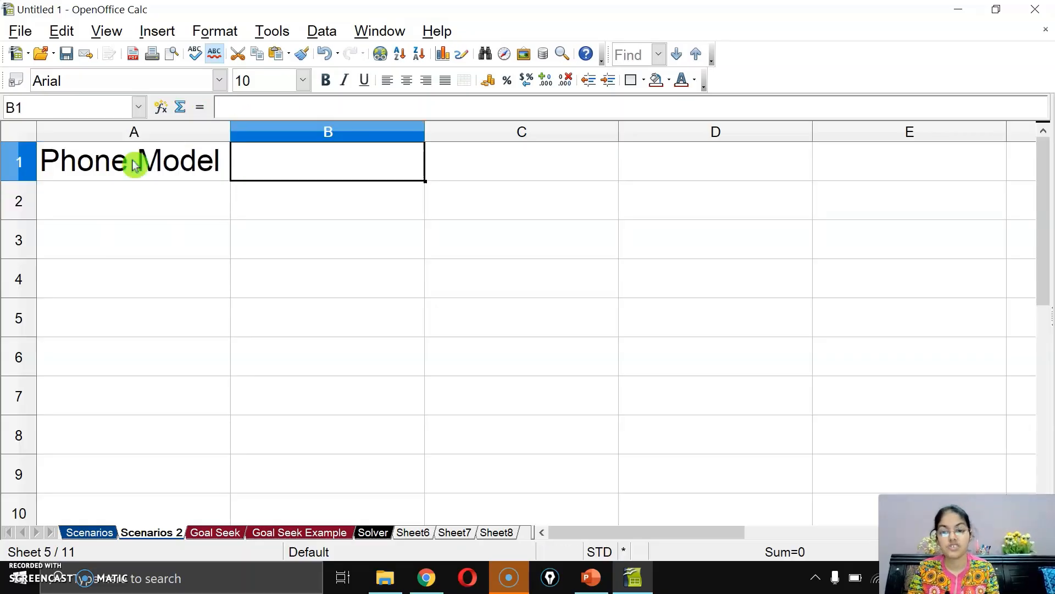
text(Samsung)
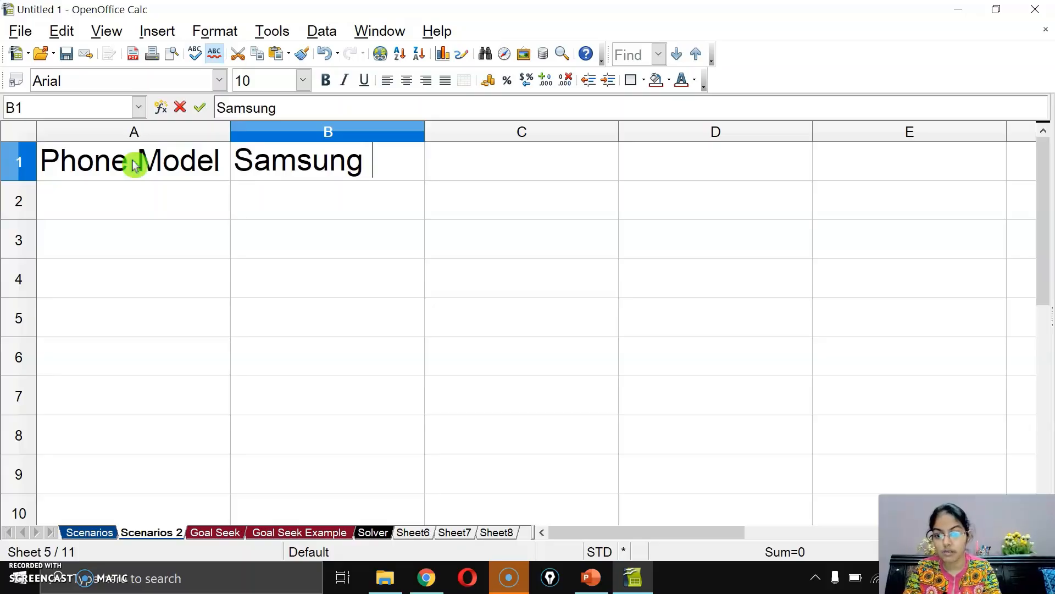
text( M20)
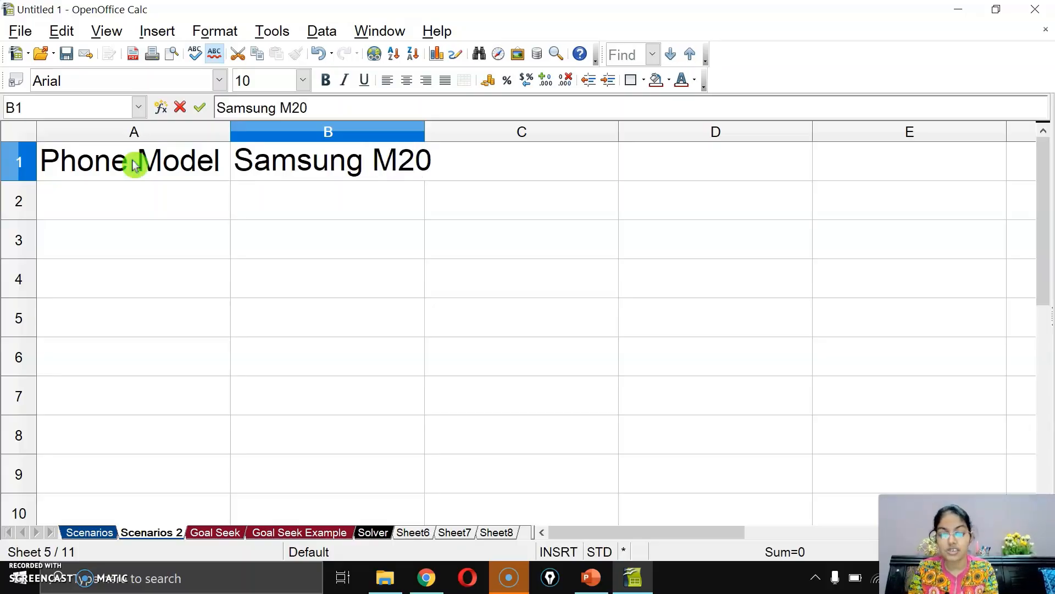
key(Return)
key(Left)
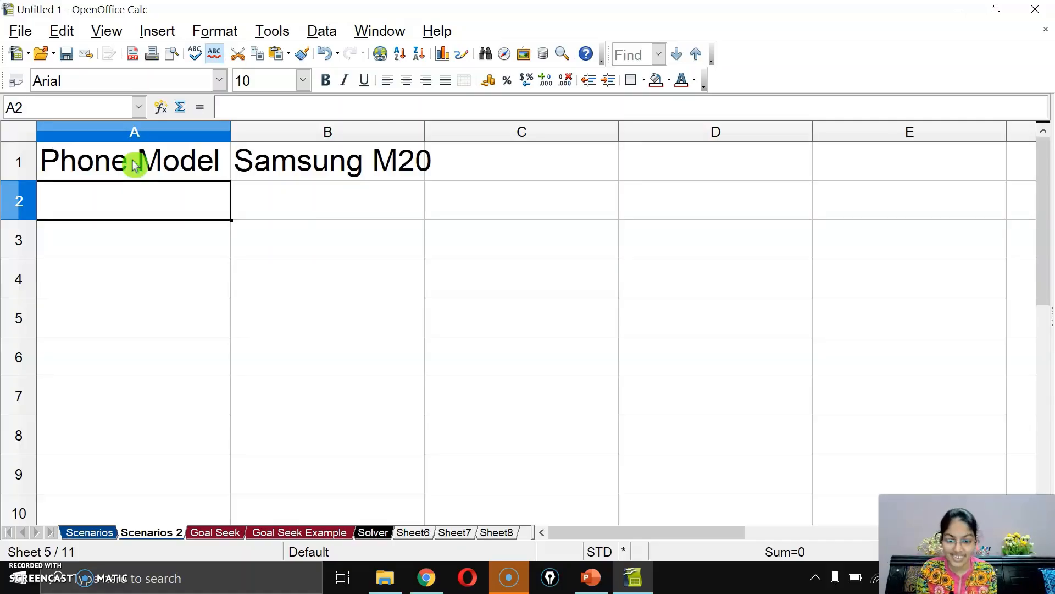
Add a "Camera" row with the value 20 in A2:B2 and a "Battery" row with 3000 in A3:B3
text(Camera)
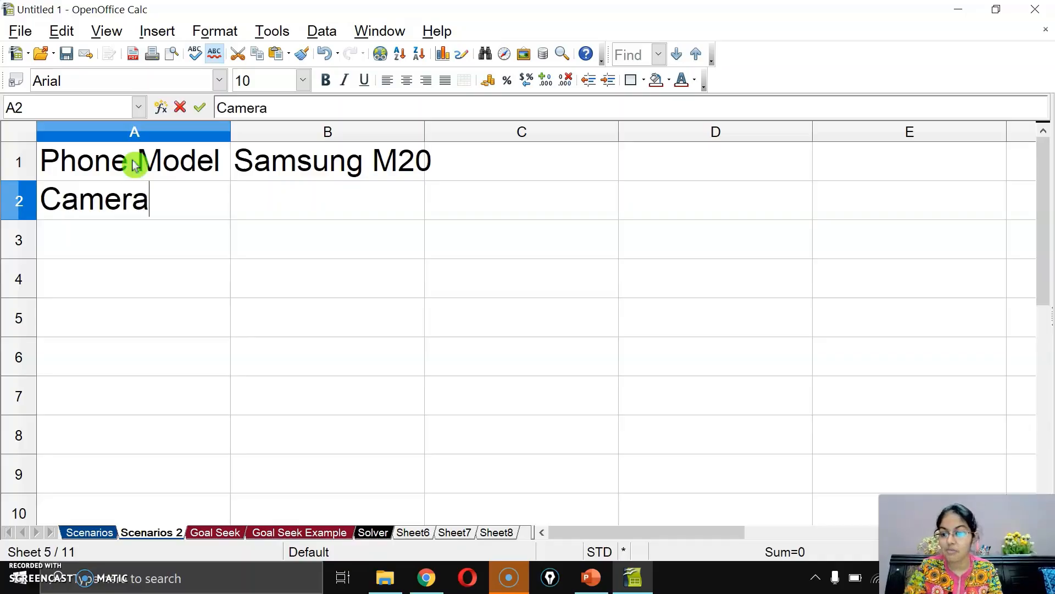
key(Tab)
text(20)
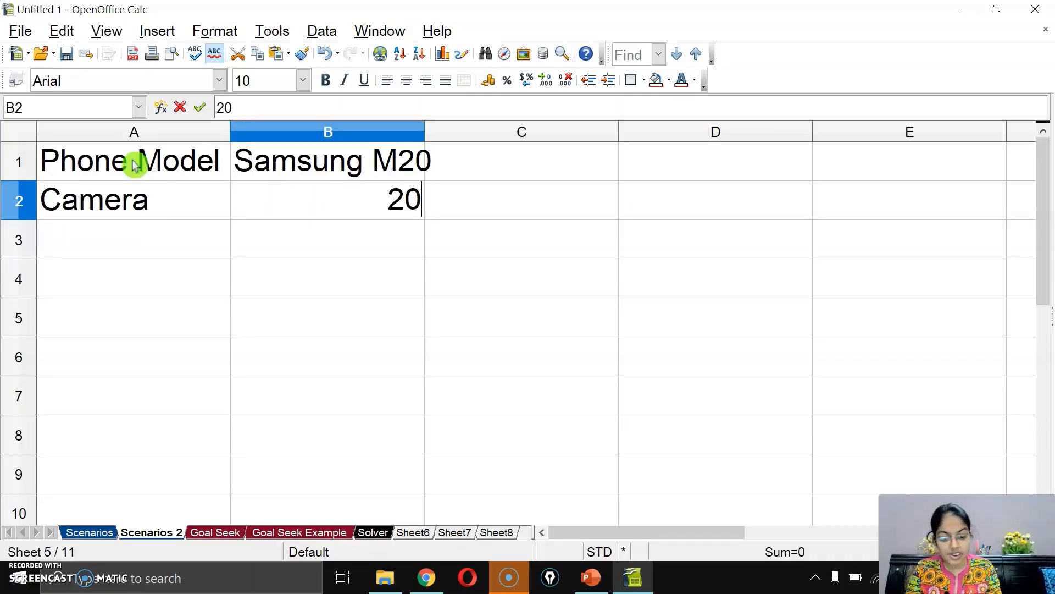
key(Return)
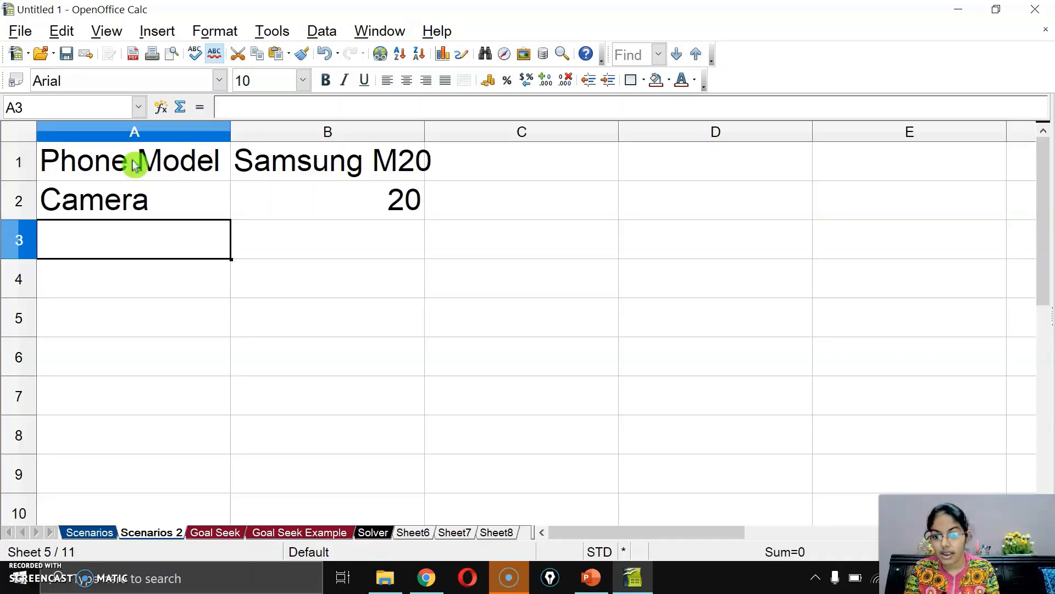
text(Battery)
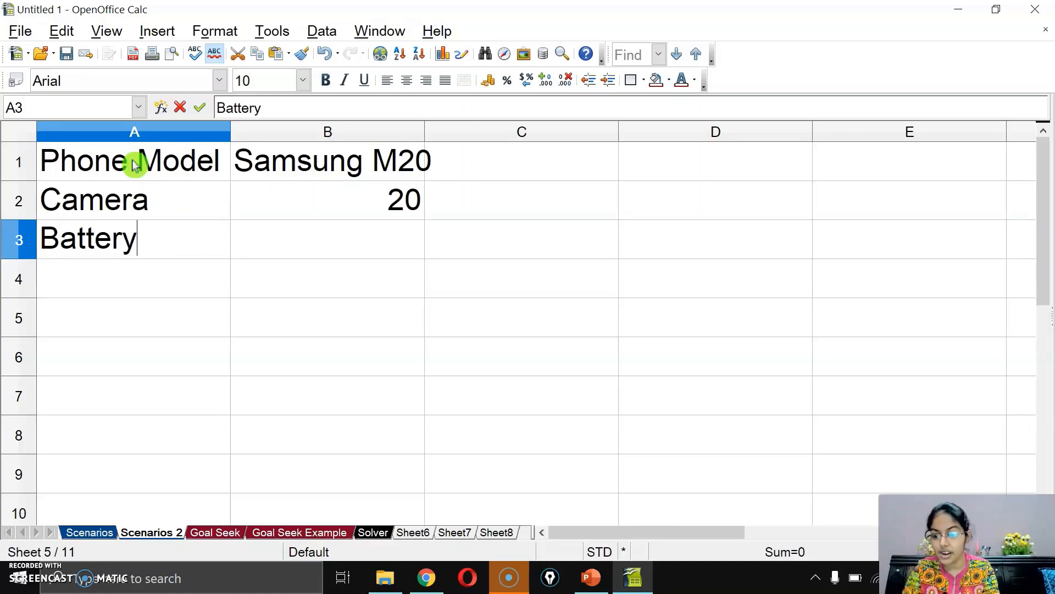
key(Tab)
text(3000)
key(Return)
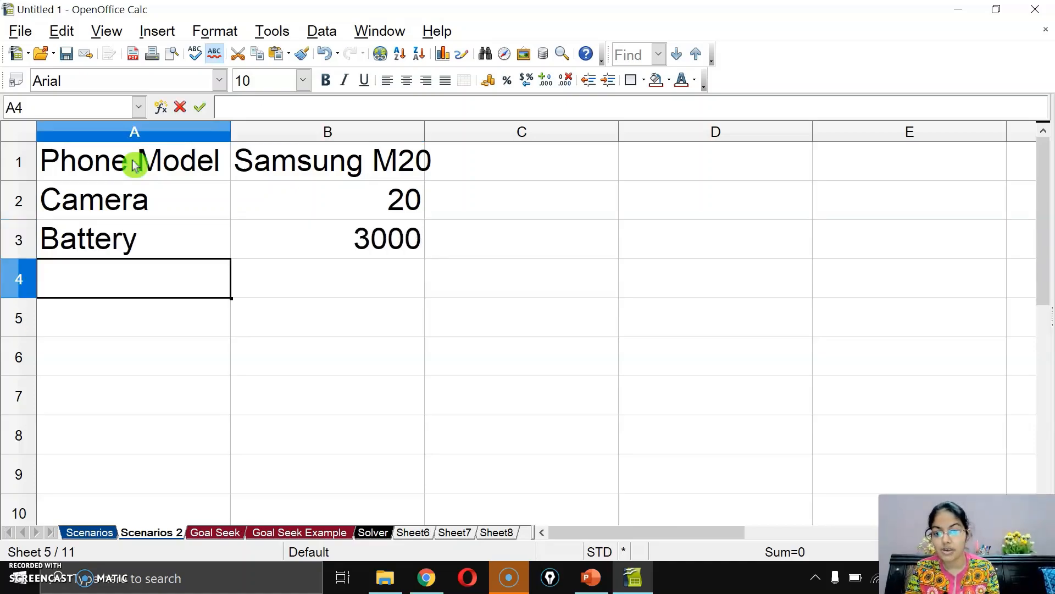
text(T==)
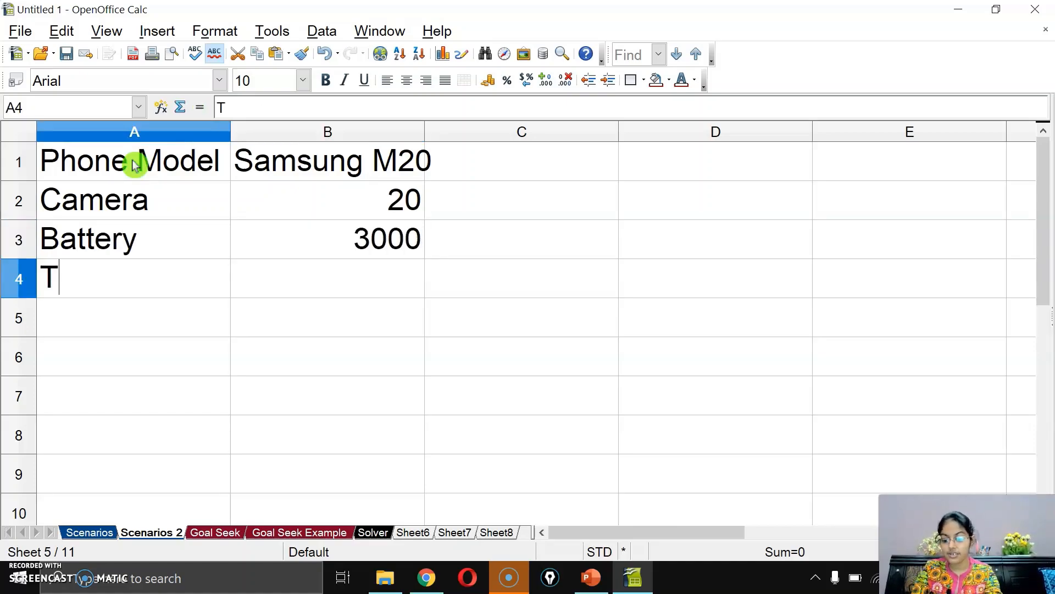
key(BackSpace)
key(BackSpace)
key(BackSpace)
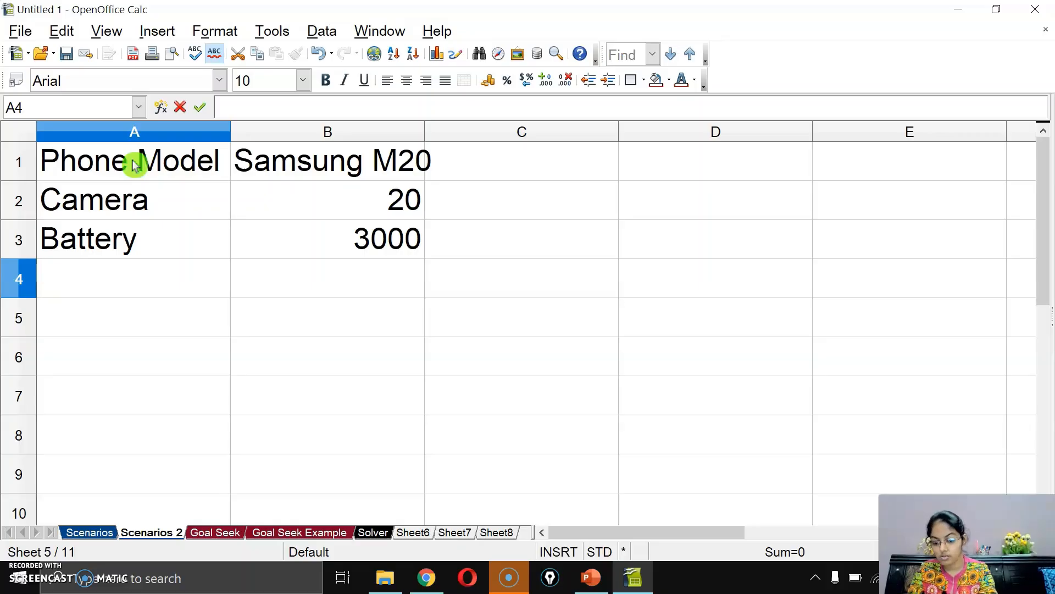
Add a "RAM" row with the value 2 in A4:B4 of the phone specification table
text(RAM)
key(Tab)
text(2)
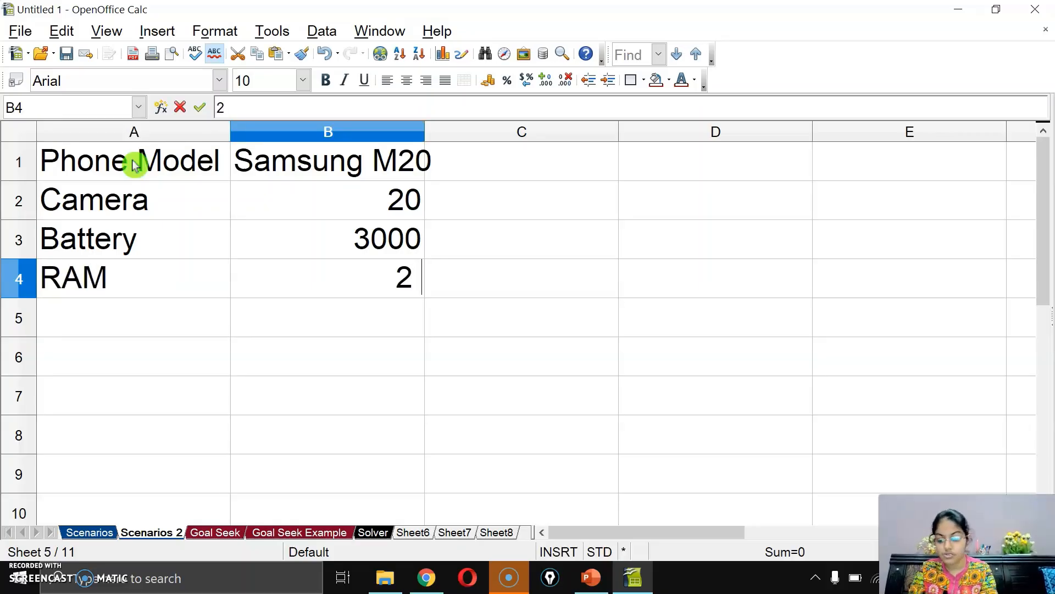
key(Return)
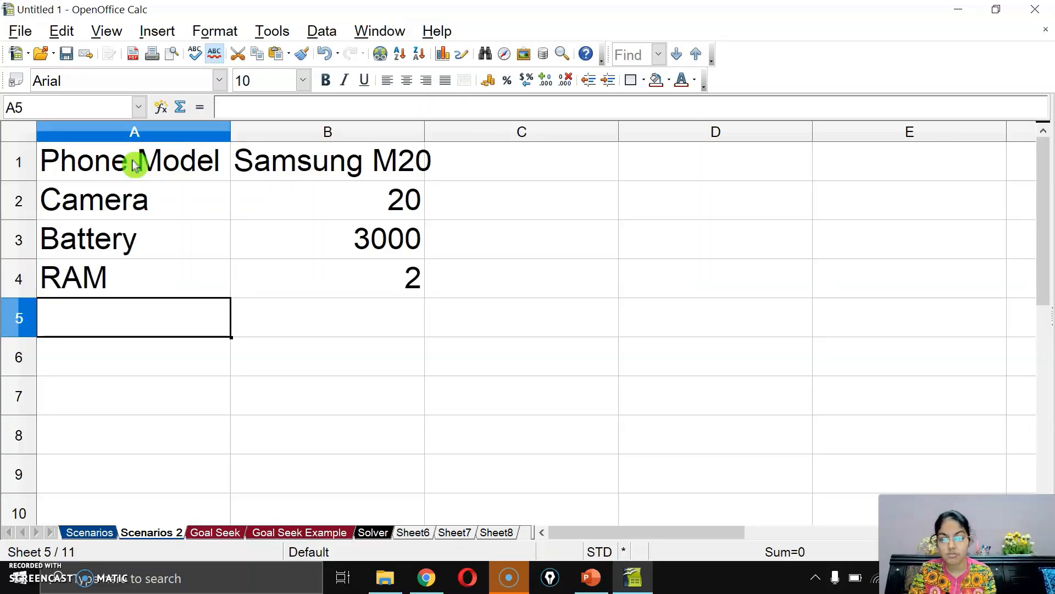
Add a "ROM" row with the value 128 in A5:B5 and widen column B to fit its contents
text(ROm)
key(Tab)
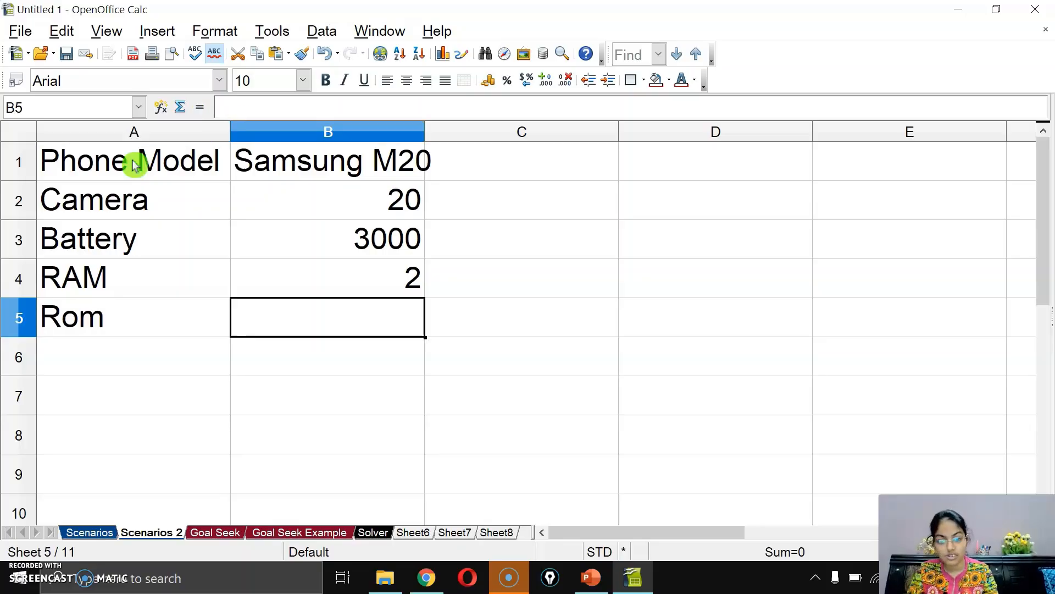
key(Left)
text(ROM)
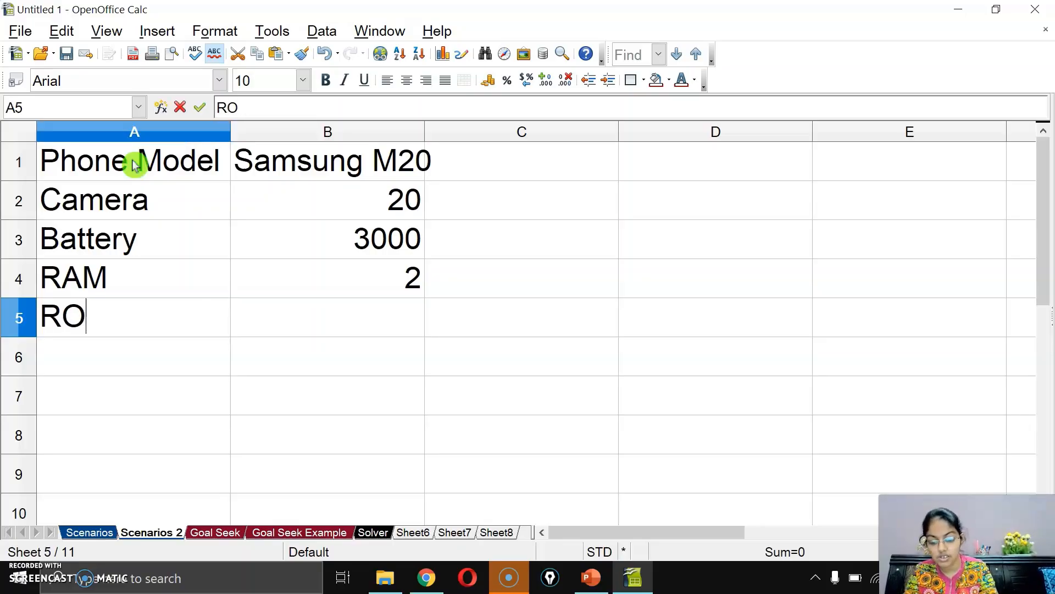
key(Tab)
text(128)
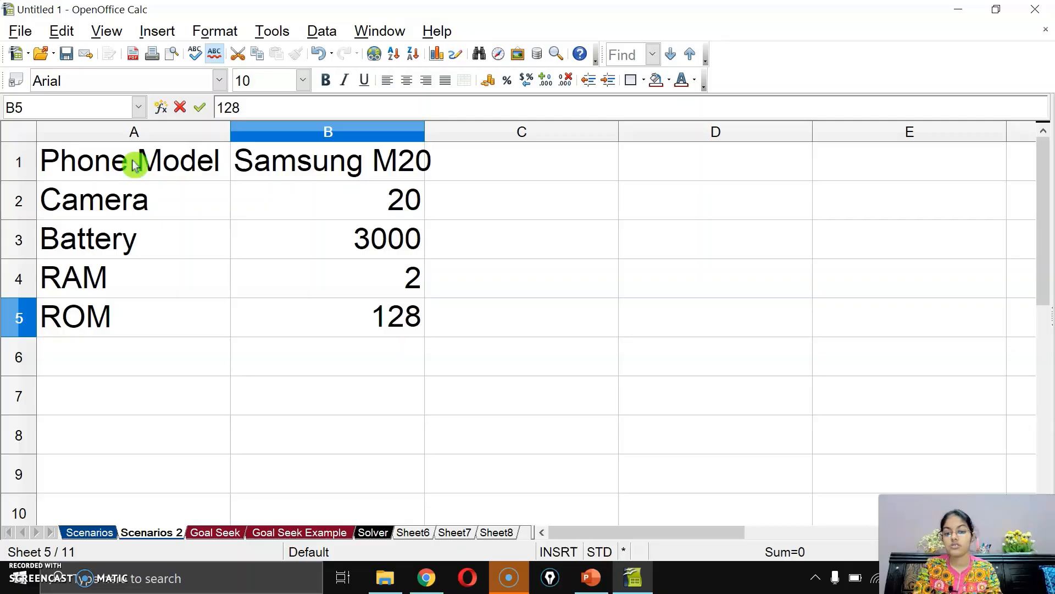
key(Return)
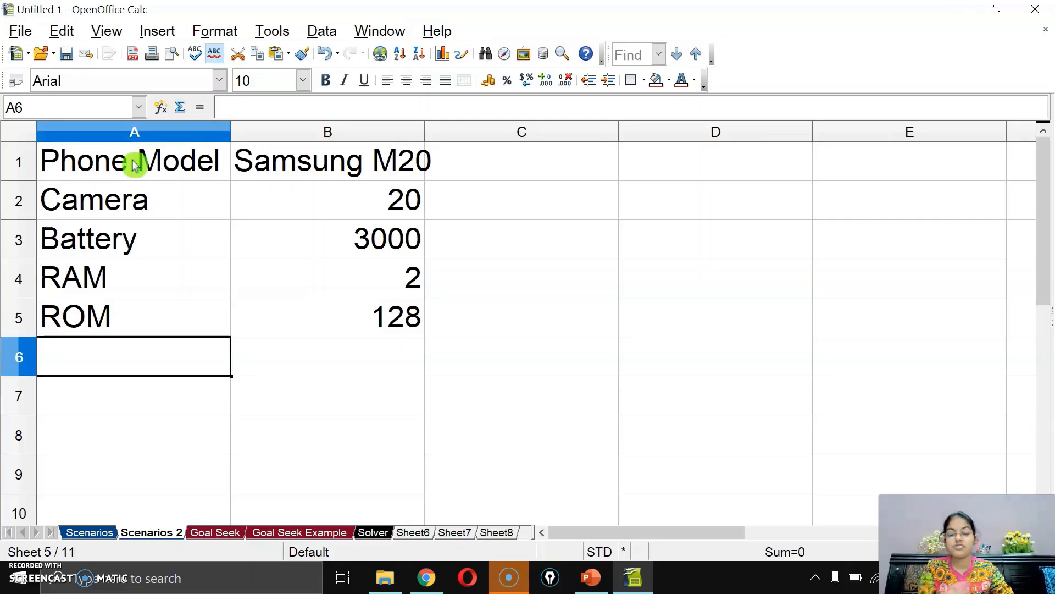
double_click(425, 131)
Create a scenario named "M20" from A1:B5 with a Yellow green border
drag(116, 161, 321, 311)
click(275, 32)
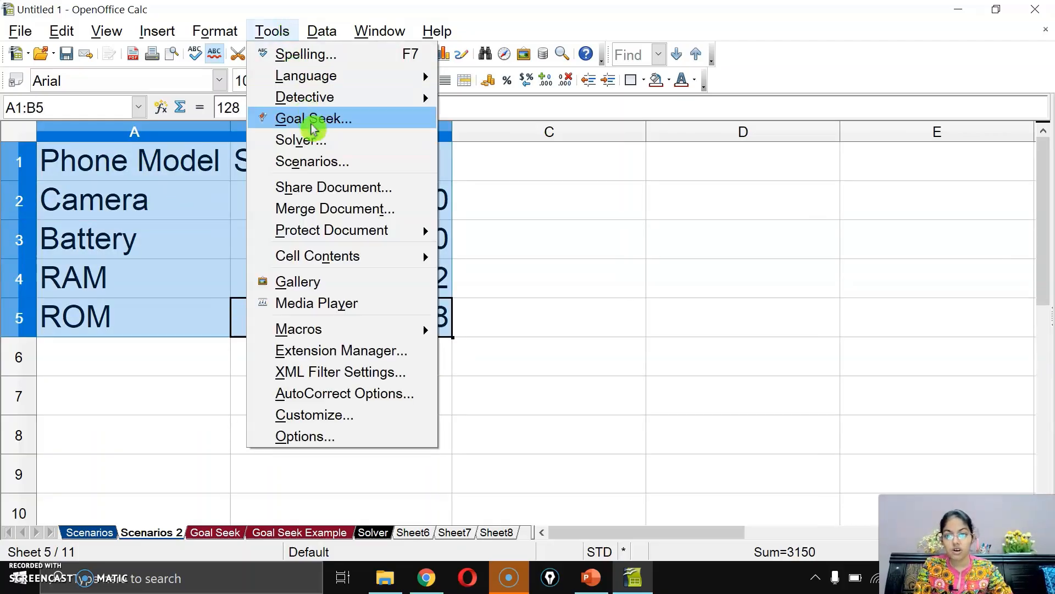
click(321, 162)
drag(395, 144, 232, 144)
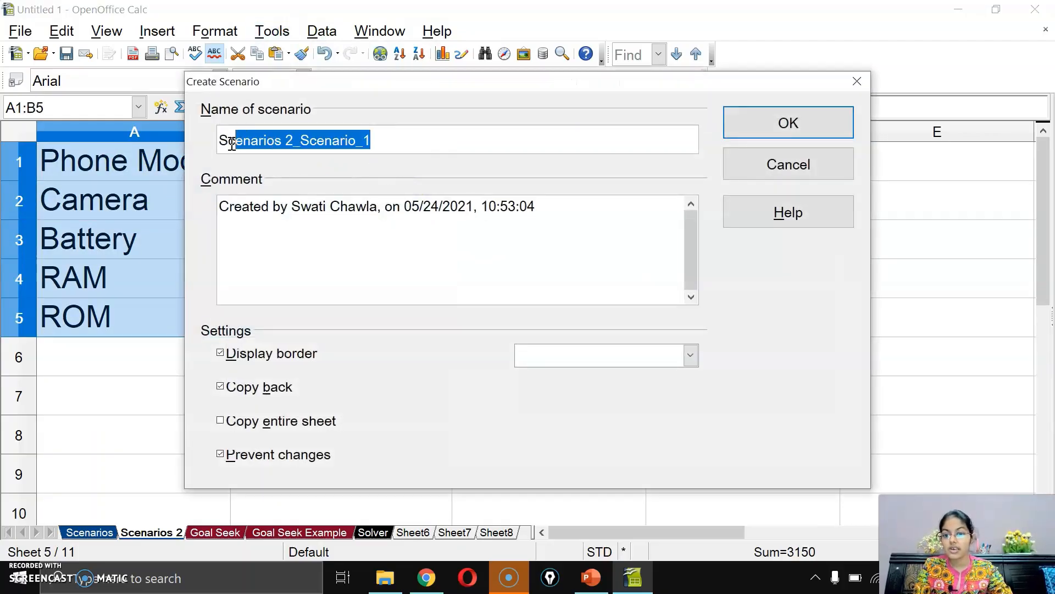
text(M2)
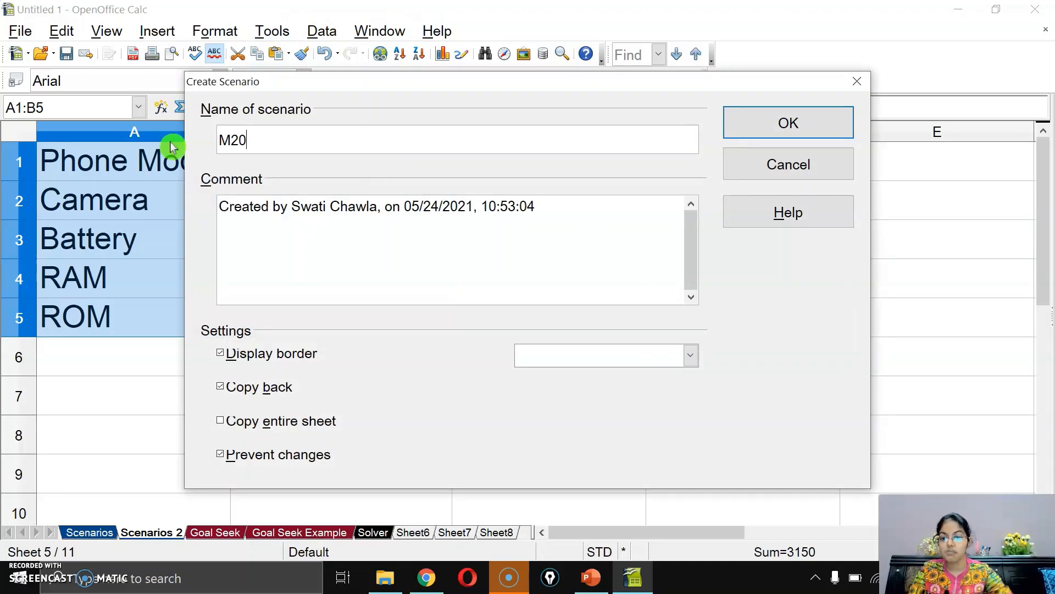
text(0)
click(561, 354)
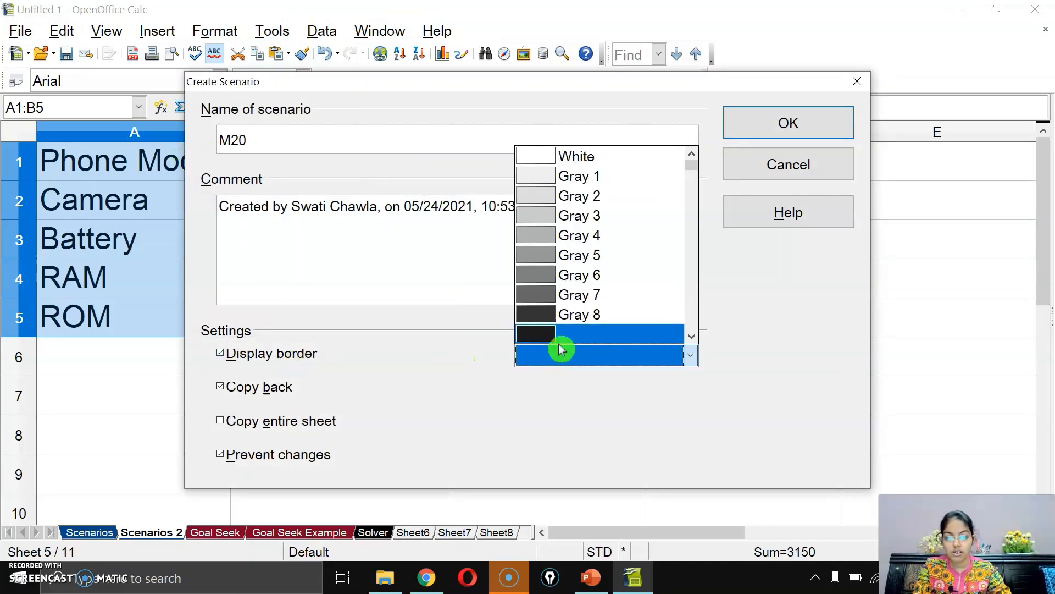
scroll(569, 308, down, 6)
click(577, 312)
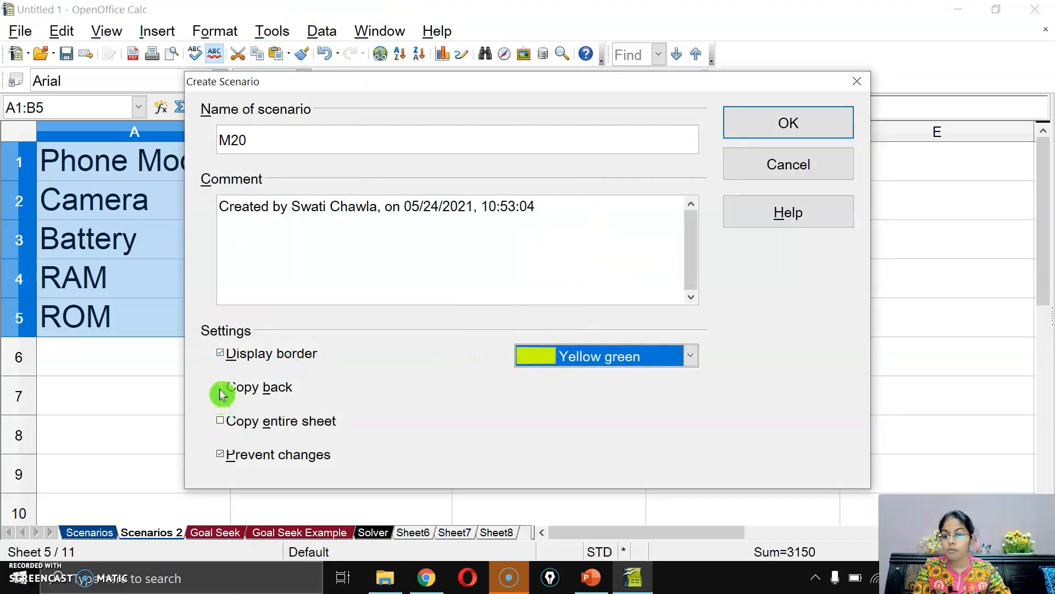
click(780, 134)
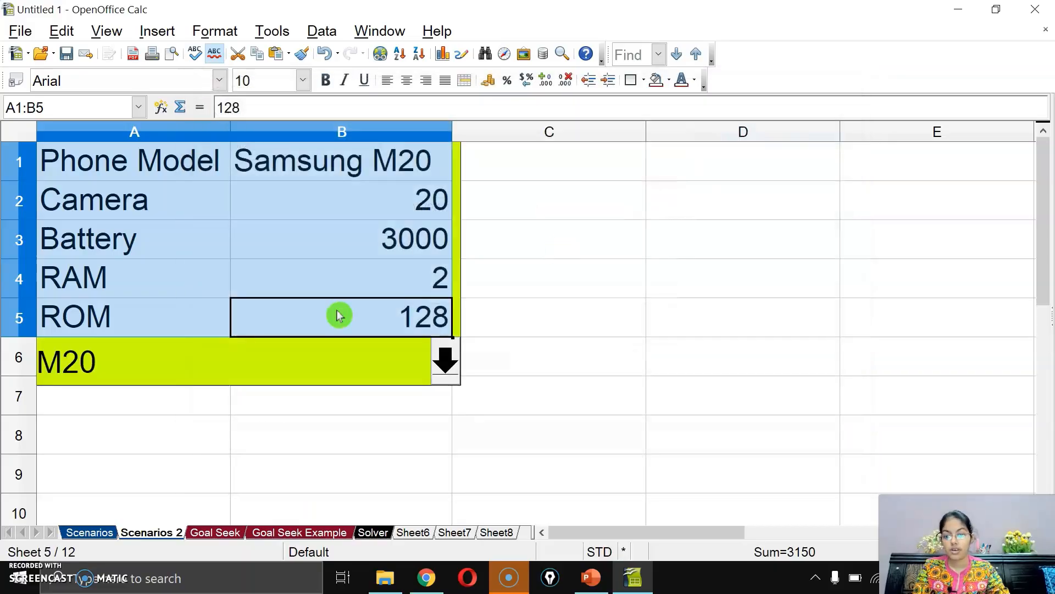
Change the phone model in B1 to "Samsung M21", with Camera 13 and Battery 3500 in B2:B3
click(341, 358)
click(323, 166)
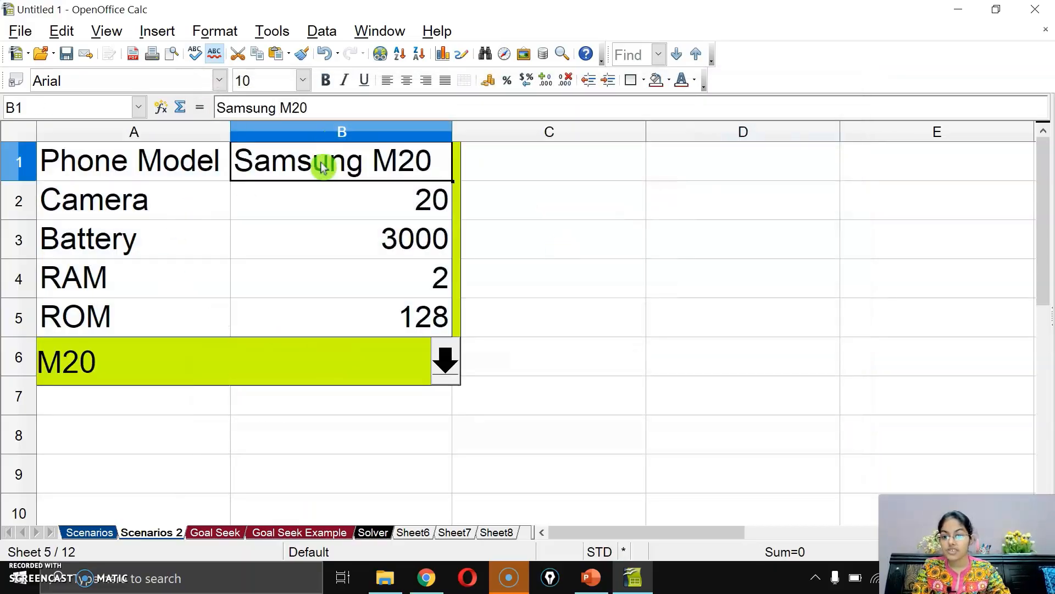
double_click(415, 165)
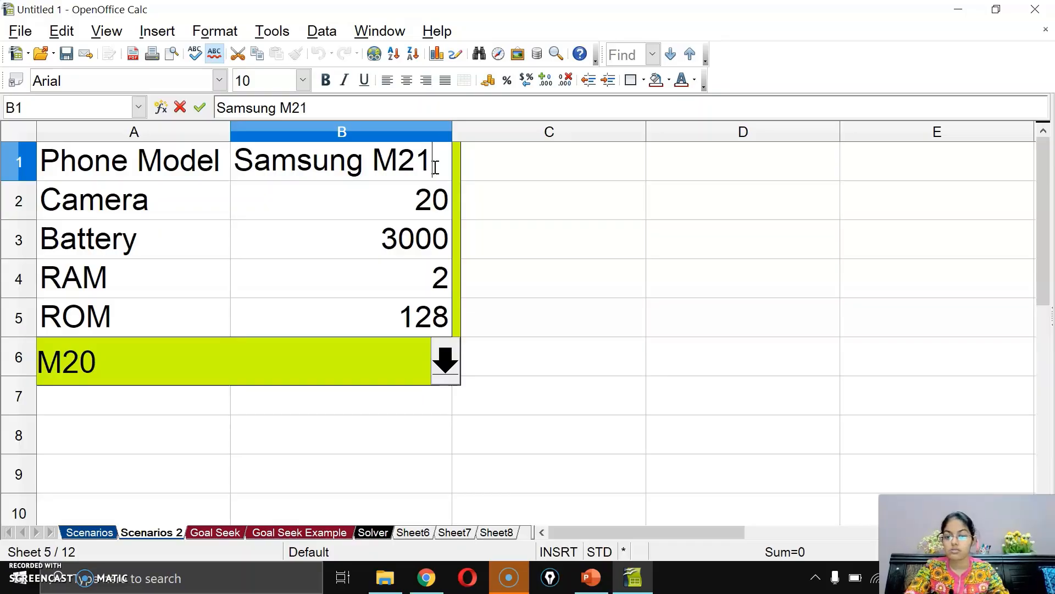
key(Return)
text(13)
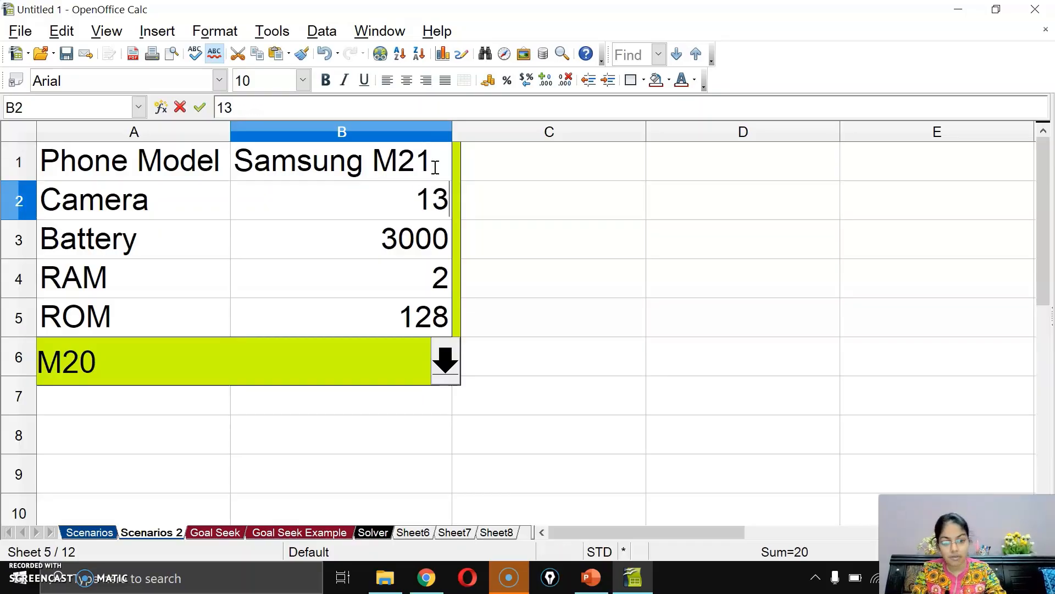
key(Return)
text(3500)
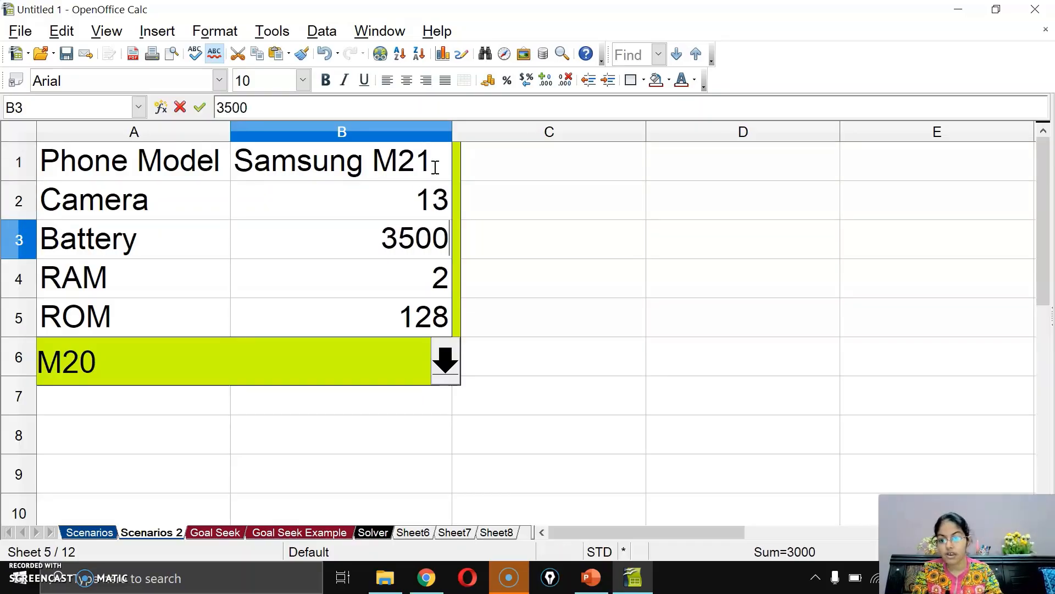
key(Return)
Set the RAM value in B4 to 4 and the ROM value in B5 to 256
text(4)
key(Return)
text(2)
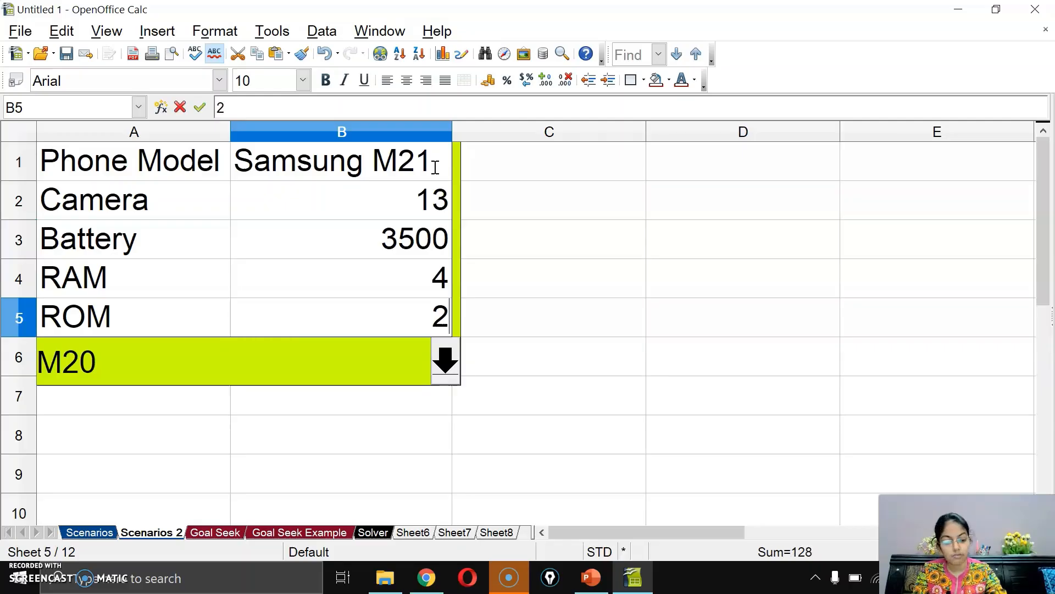
text(56)
key(Return)
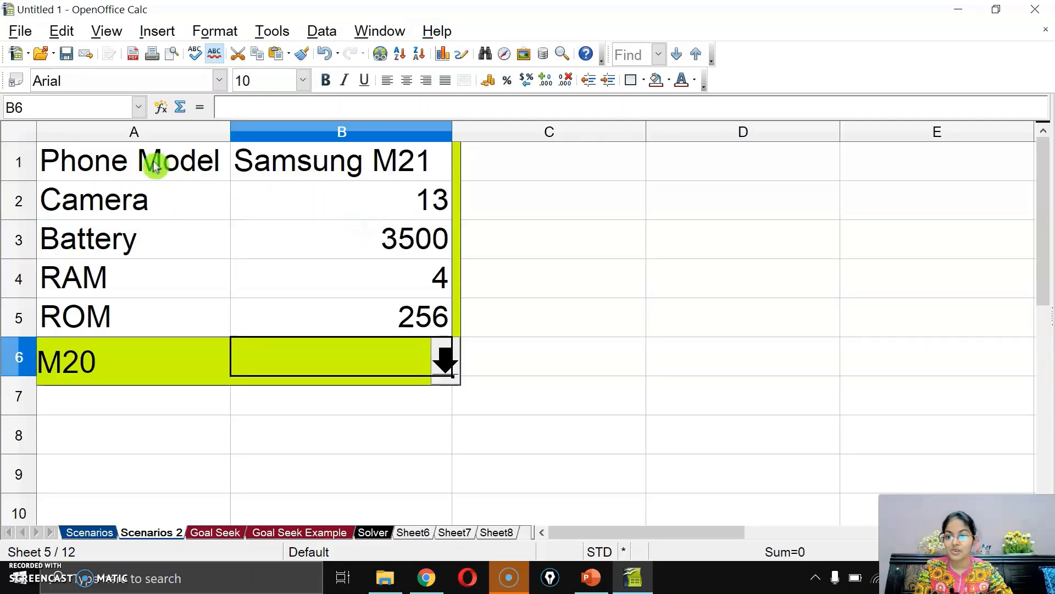
Create a scenario named "M21" from A1:B5 with Copy back turned off and a Pink 2 border
drag(156, 160, 323, 311)
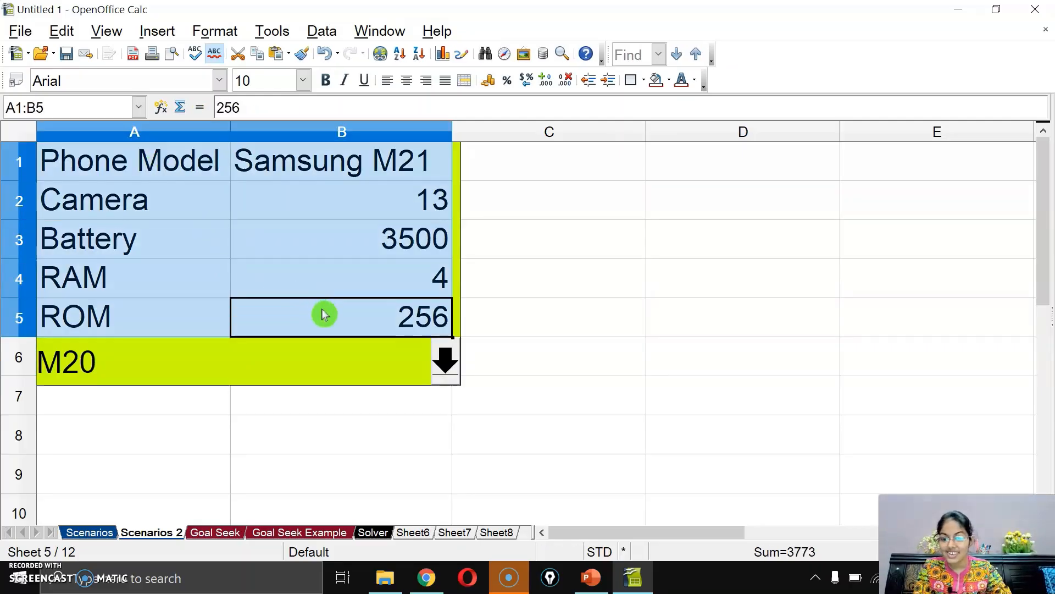
click(273, 30)
click(379, 165)
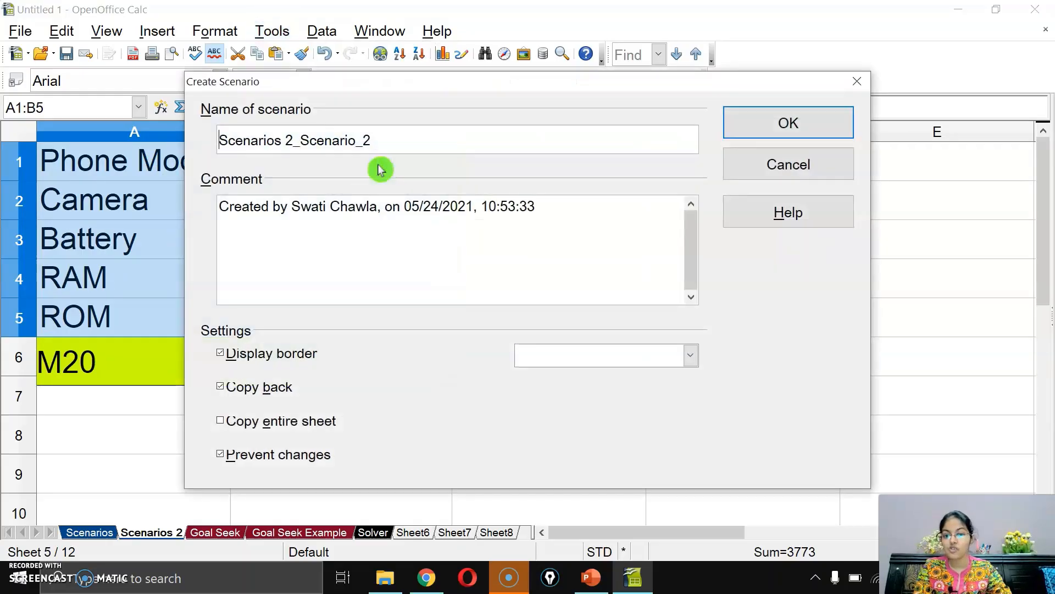
drag(391, 140, 192, 144)
text(M21)
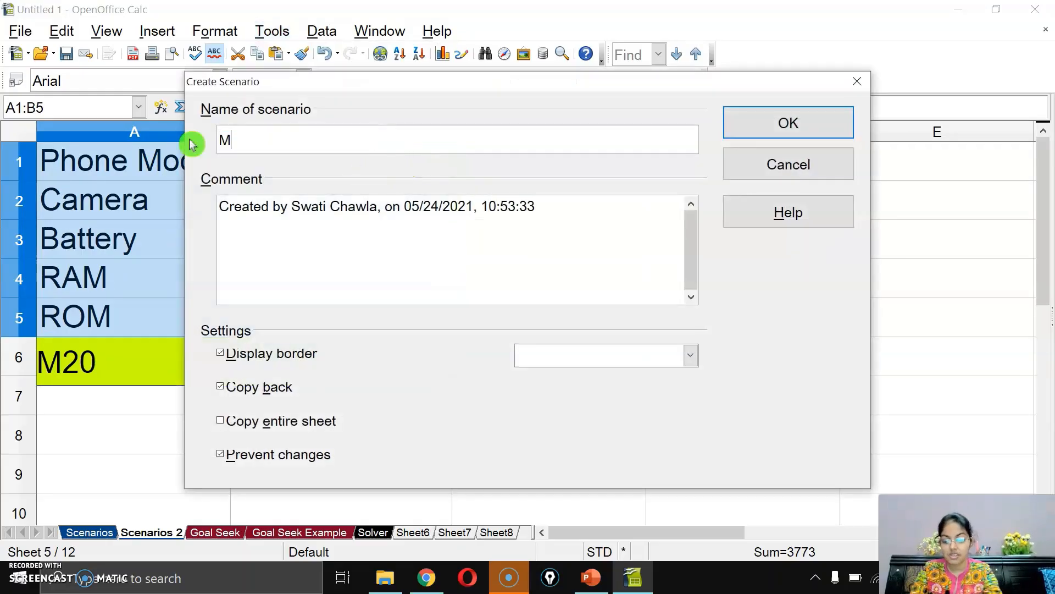
click(245, 389)
click(535, 356)
scroll(632, 324, down, 10)
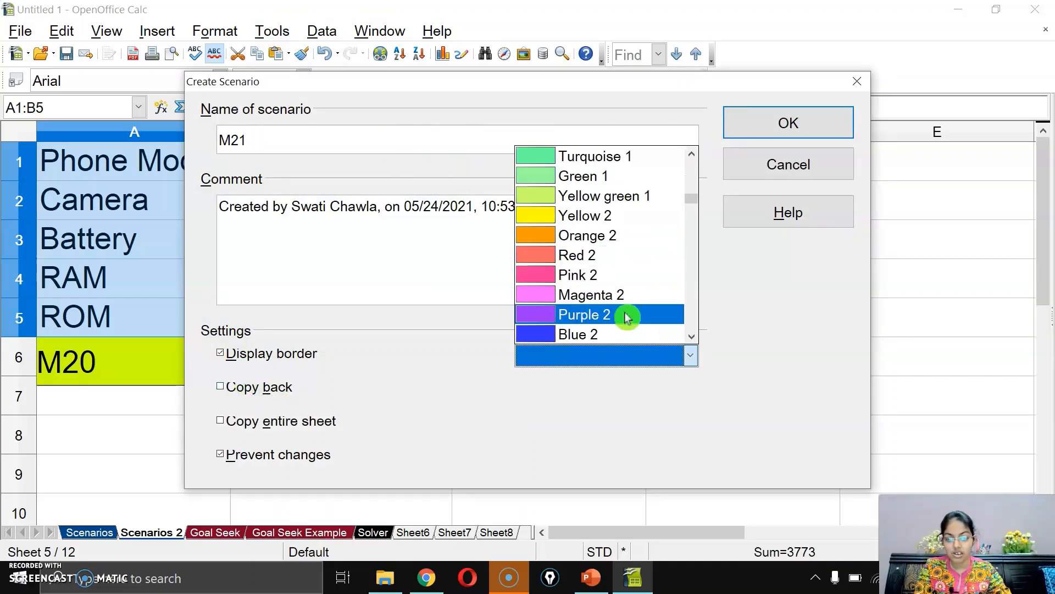
click(612, 275)
click(739, 125)
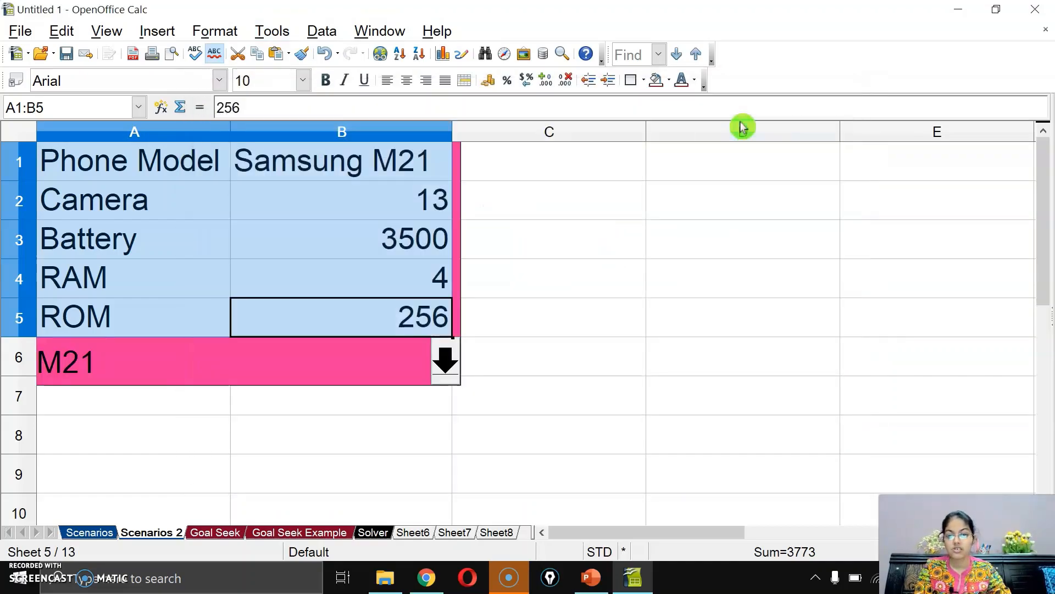
Change the phone model in B1 to "Samsung M22", with Camera 18 and Battery 4000 in B2:B3
click(412, 311)
click(290, 162)
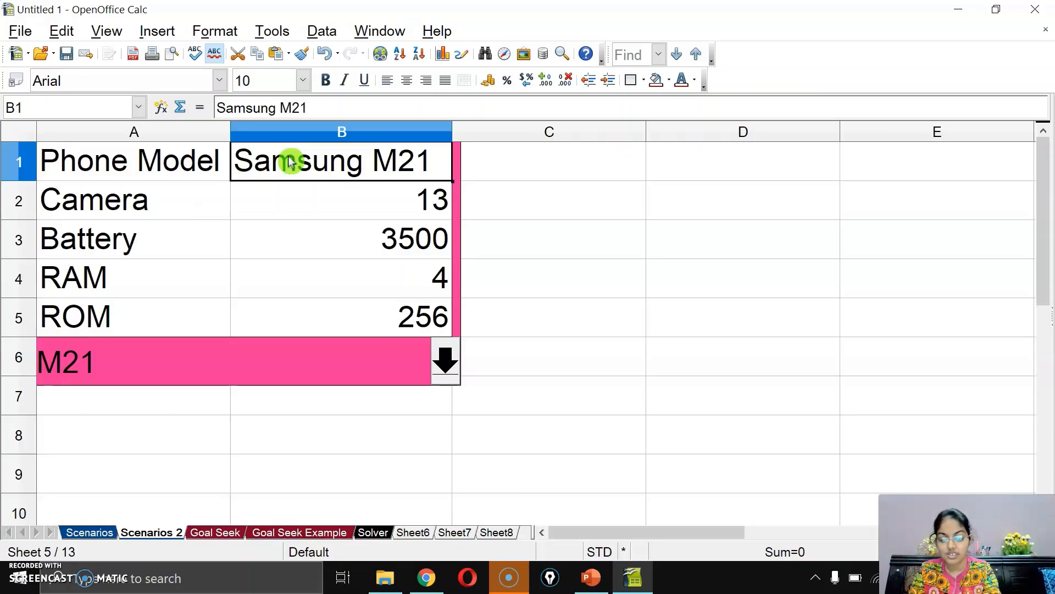
text(Sam)
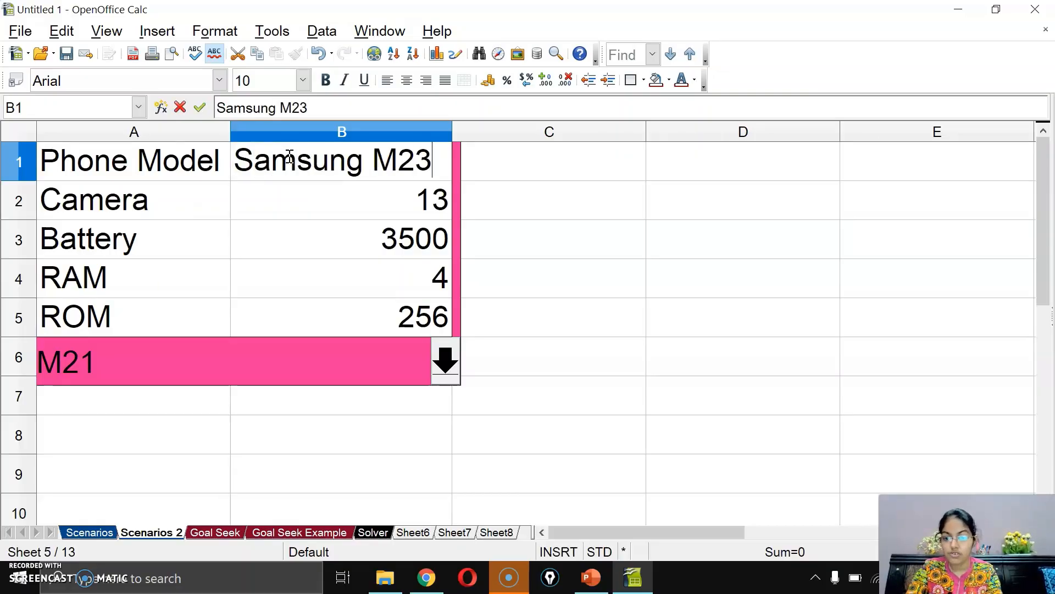
key(Return)
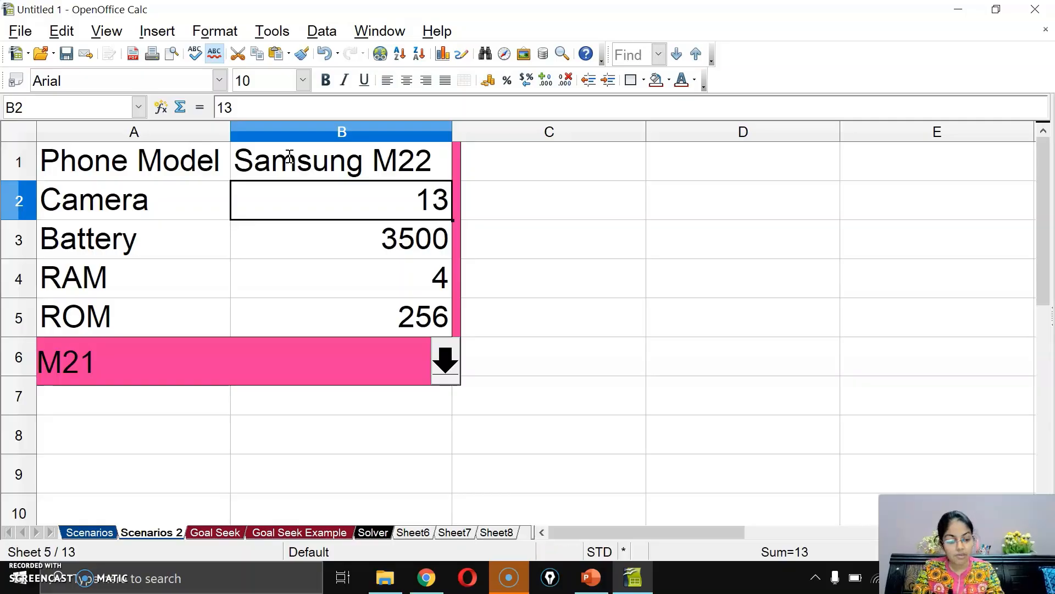
text(1)
key(Return)
text(4000)
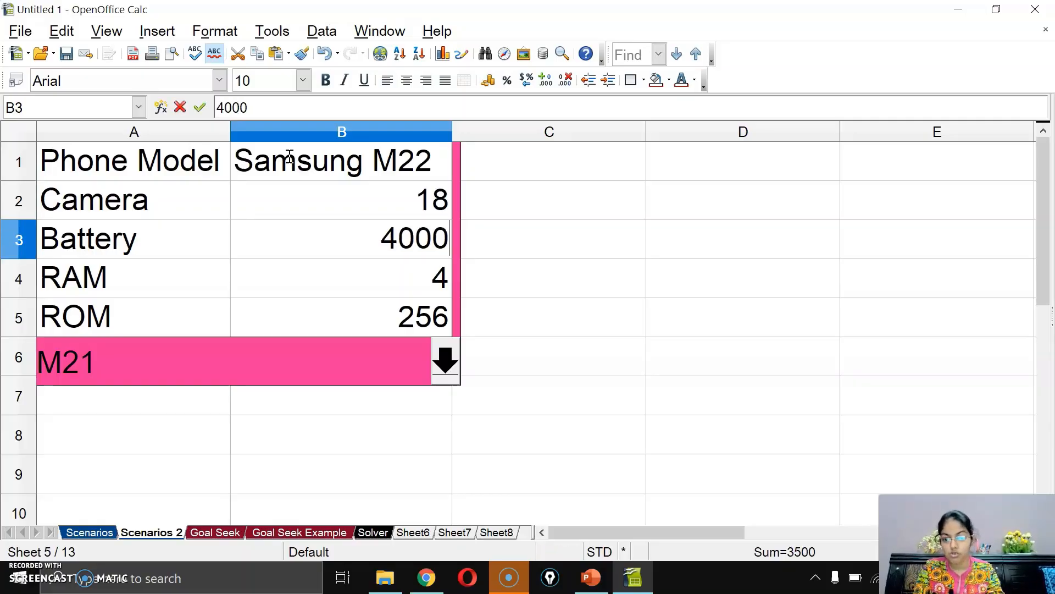
key(Return)
Set the RAM value in B4 to 8 and the ROM value in B5 to 32
text(8)
key(Return)
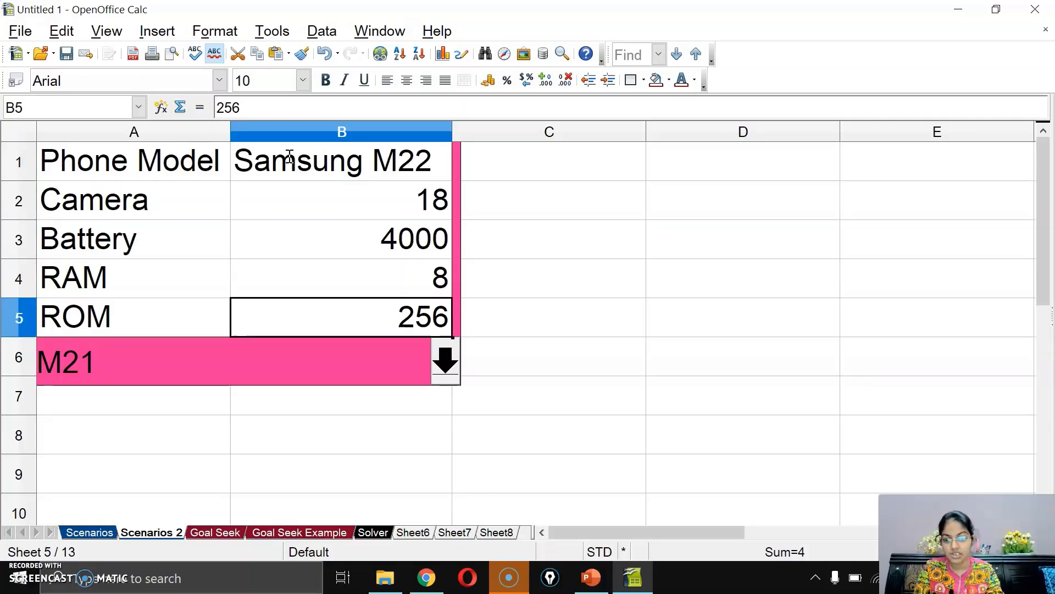
text(32)
key(Return)
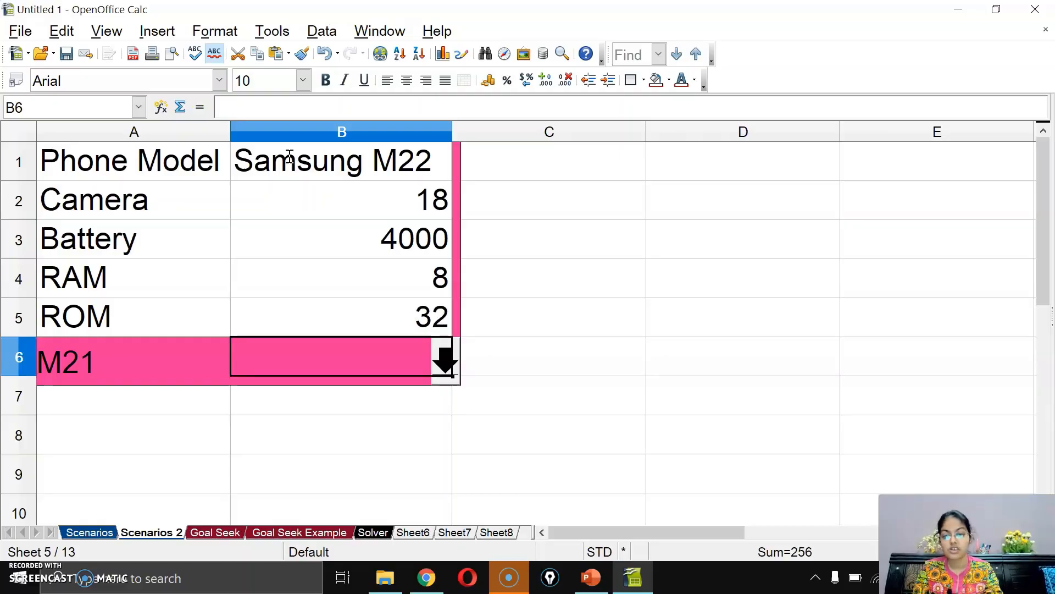
Create a scenario named "M 23" from A1:B5 with Copy back turned off and an Orange 3 border
drag(183, 165, 337, 315)
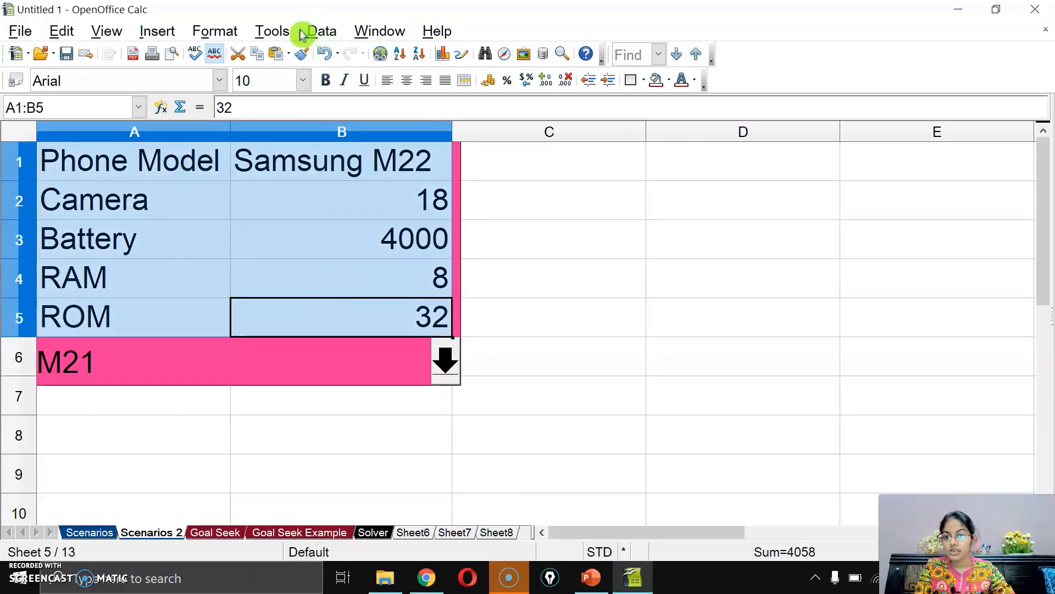
click(283, 32)
click(354, 157)
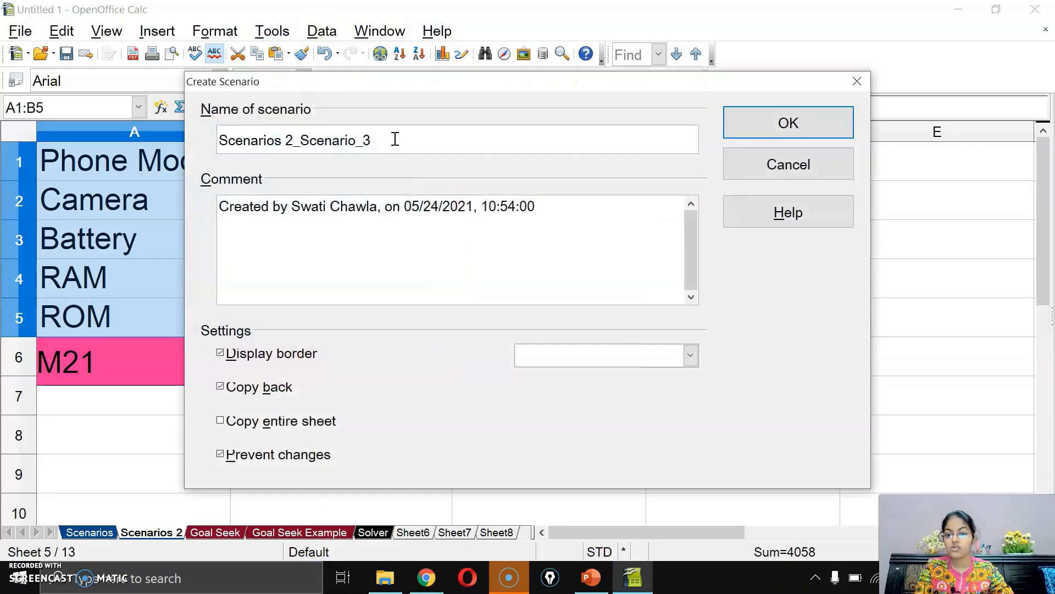
drag(393, 140, 113, 142)
text(m)
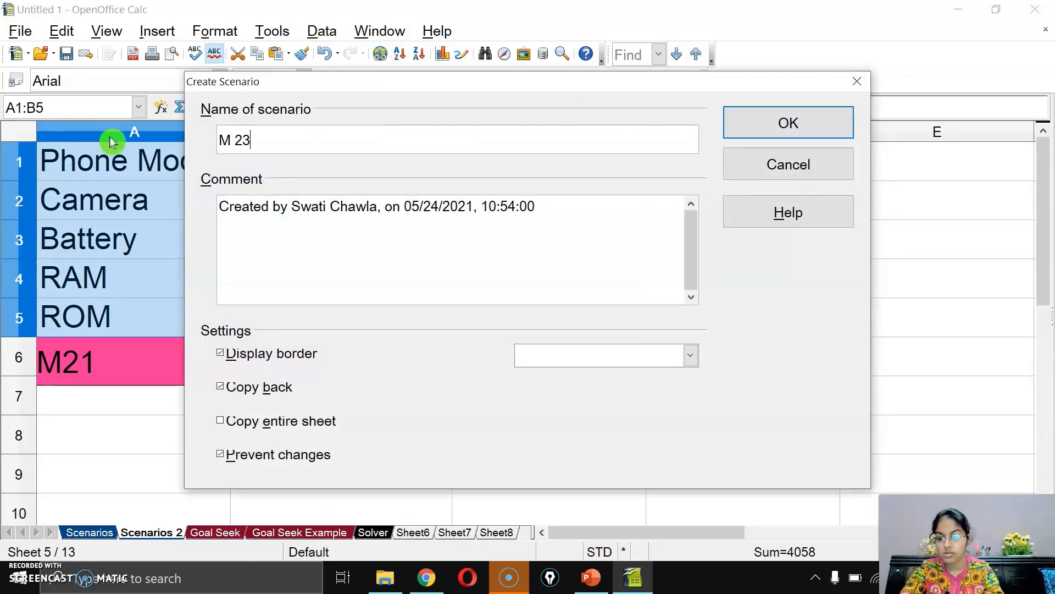
click(570, 352)
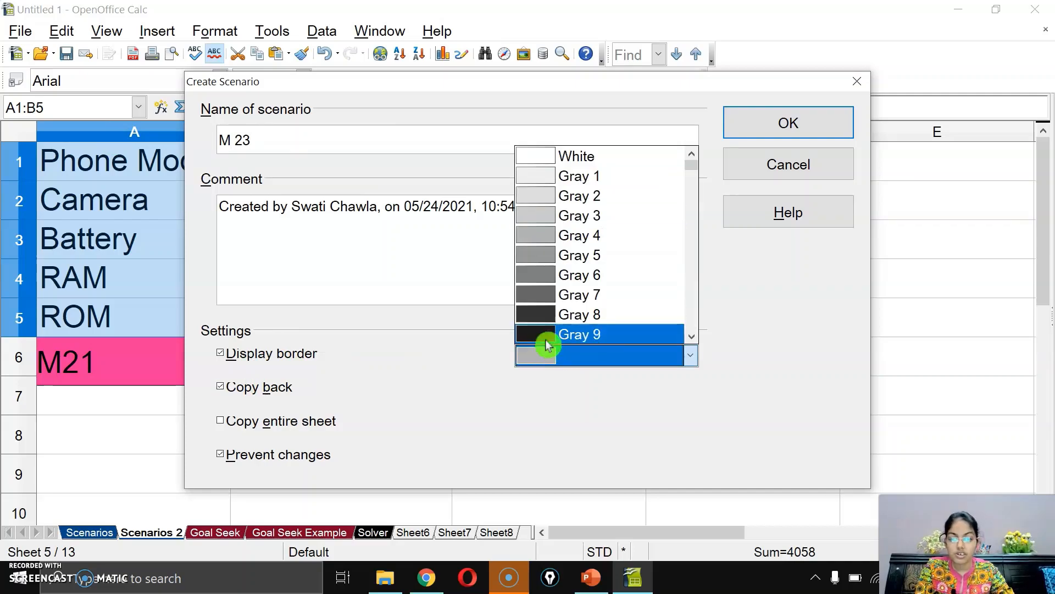
scroll(572, 313, down, 5)
scroll(572, 315, down, 3)
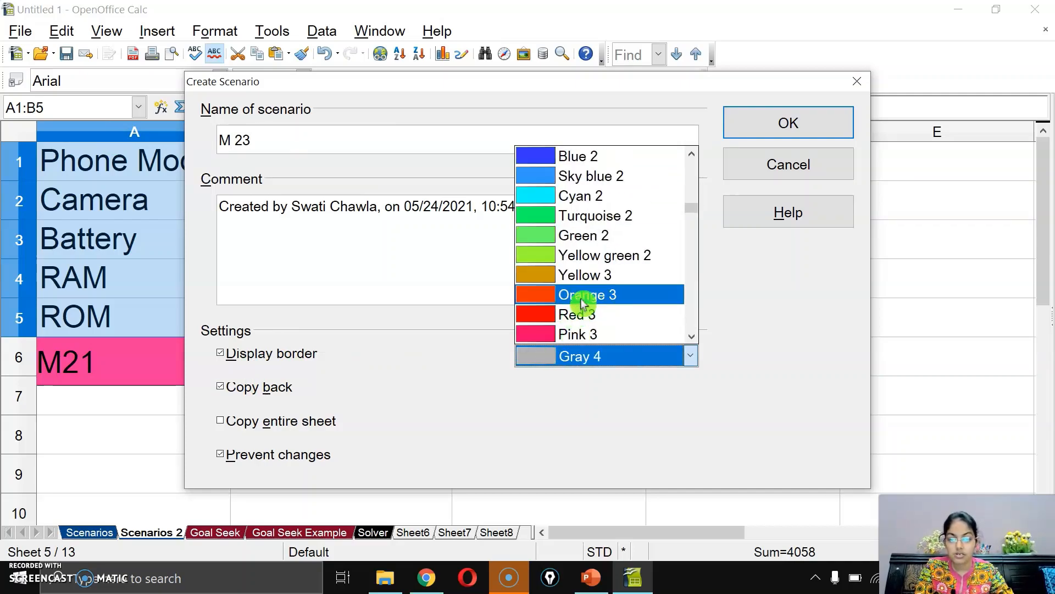
click(581, 297)
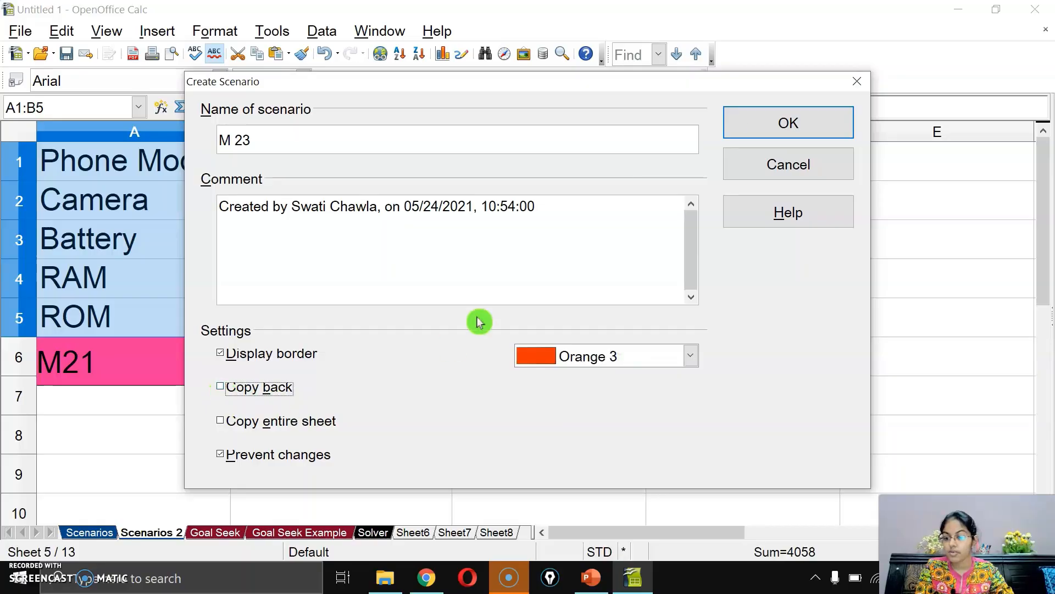
click(806, 131)
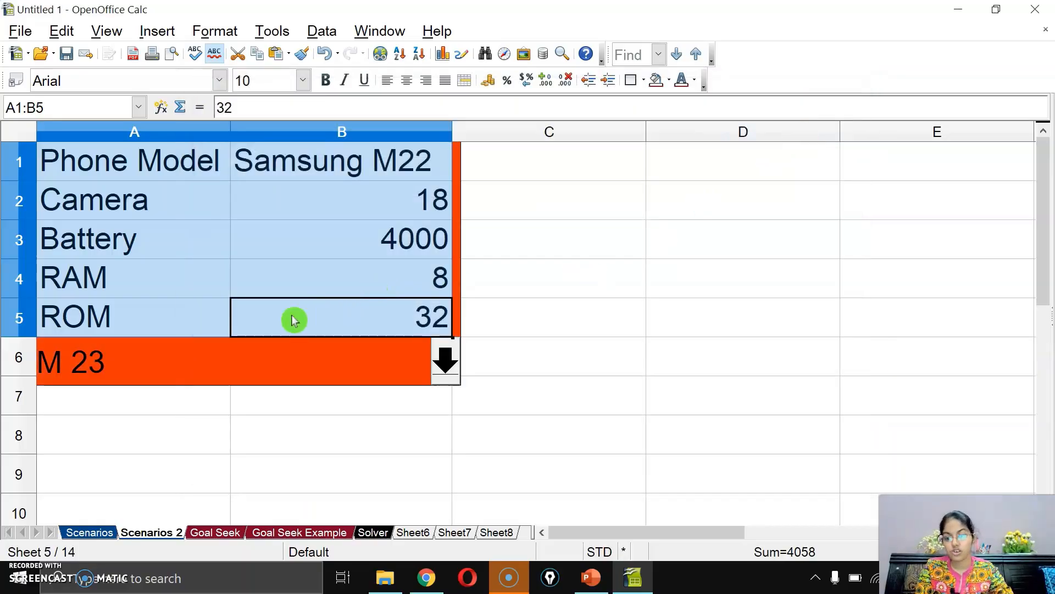
Switch the phone table through the M20, M21 and M 23 scenarios to compare their specifications
click(430, 369)
click(442, 364)
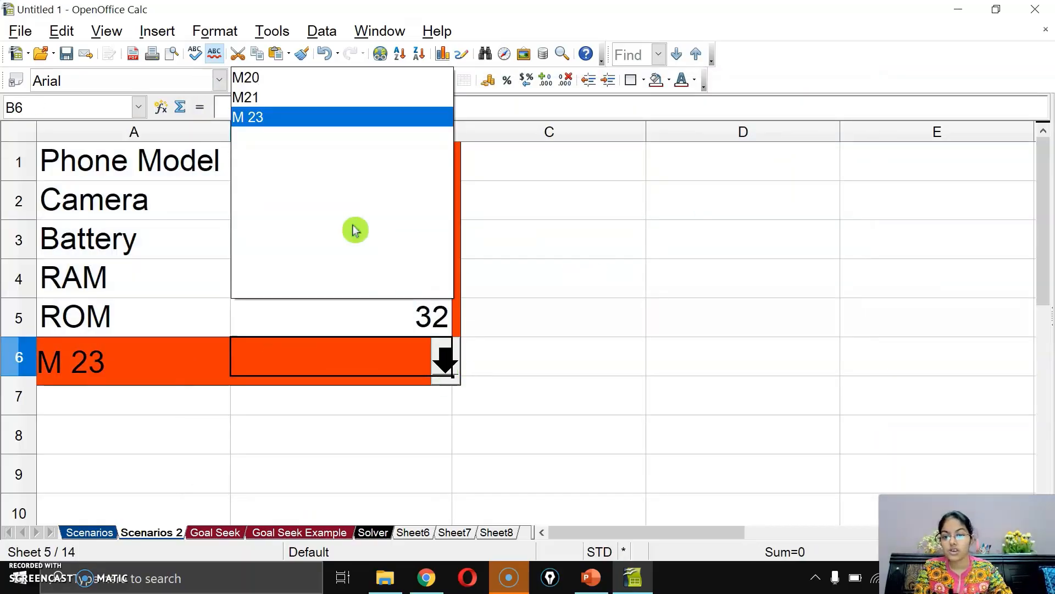
click(286, 77)
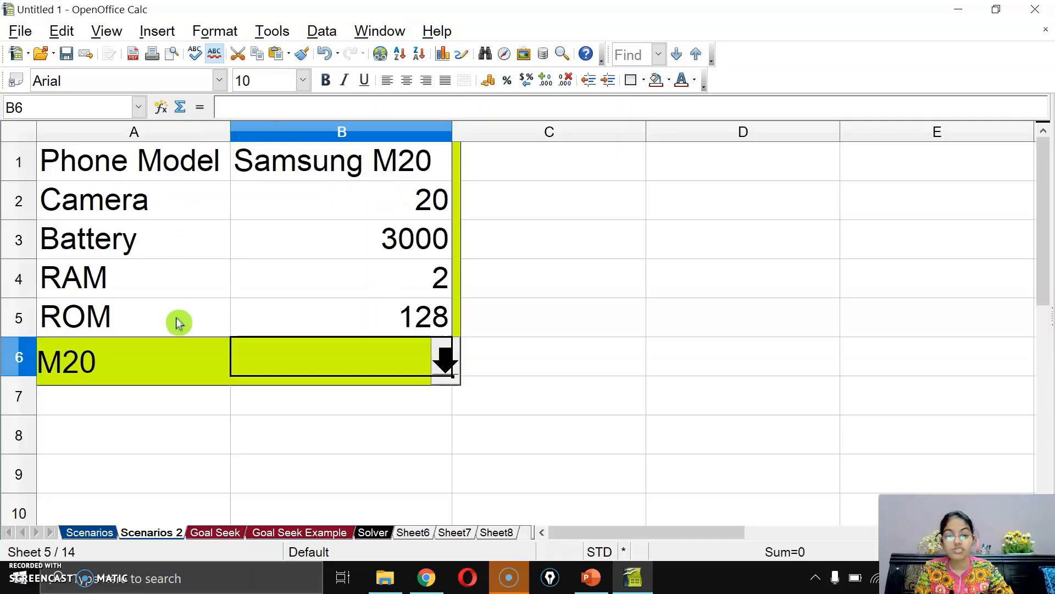
click(447, 354)
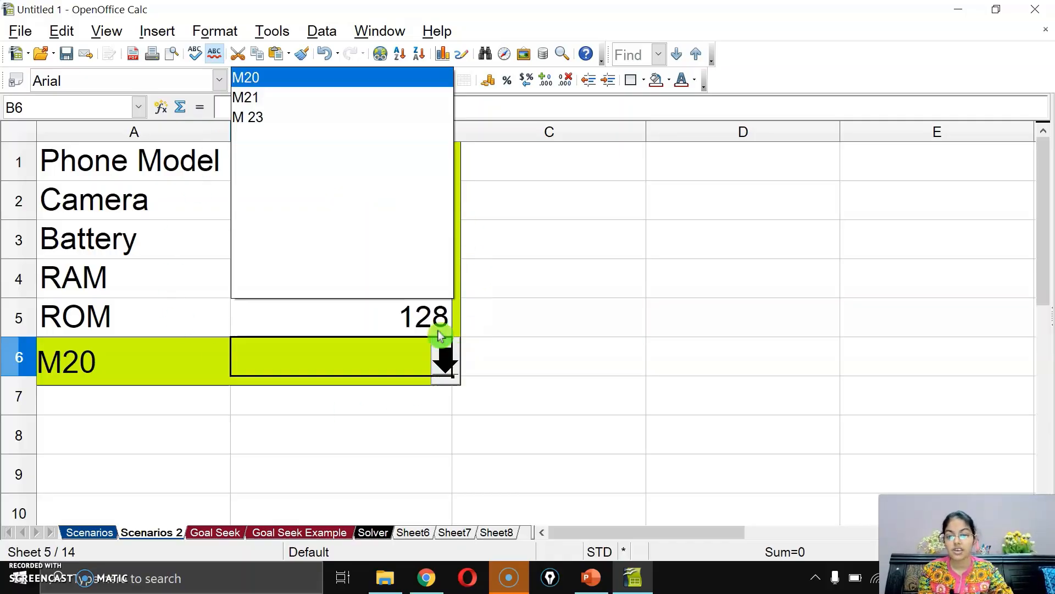
click(250, 102)
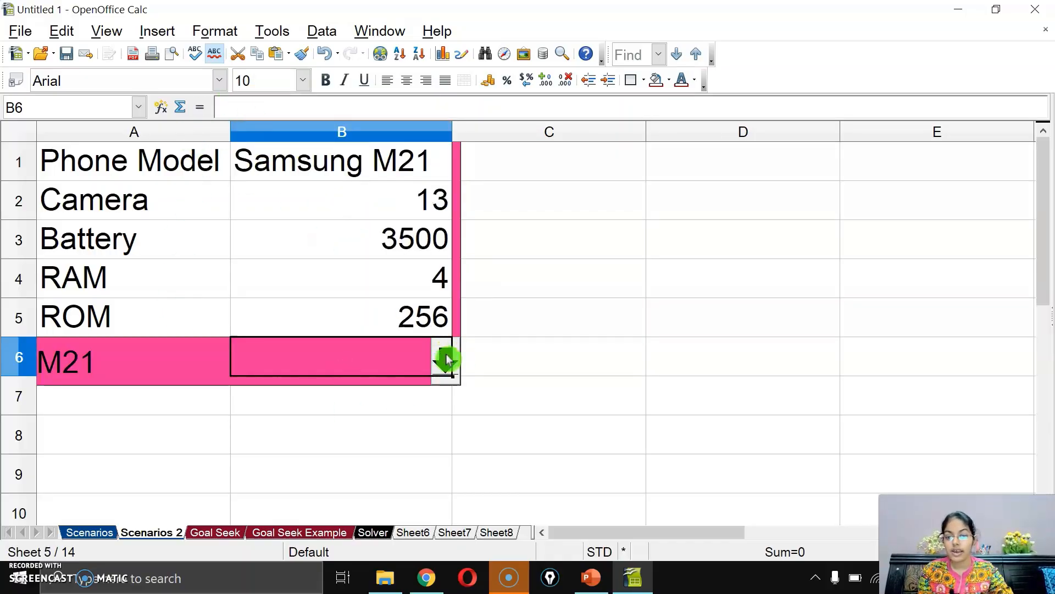
click(446, 354)
click(254, 114)
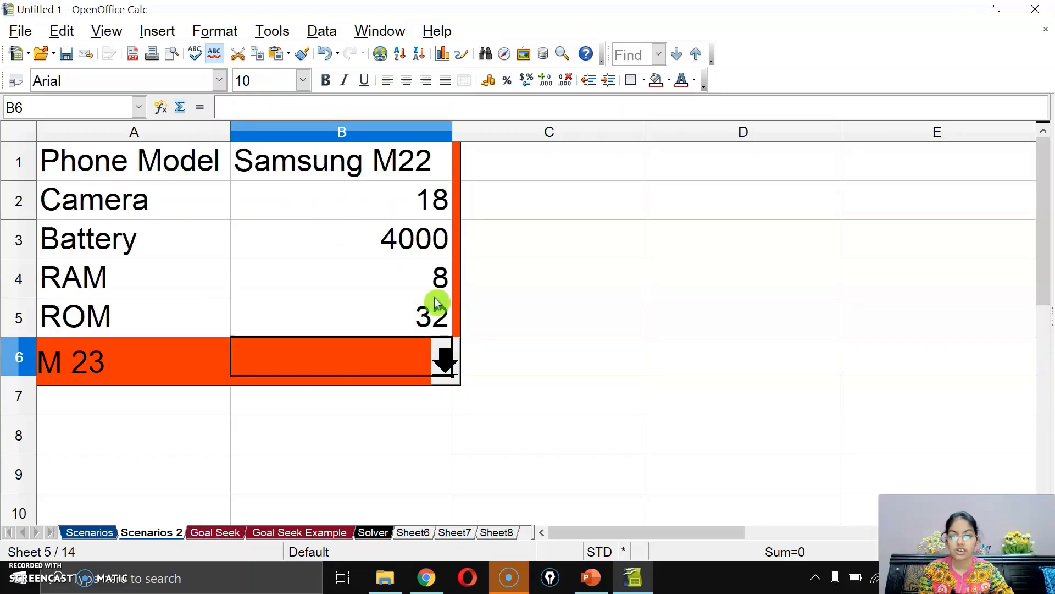
click(440, 365)
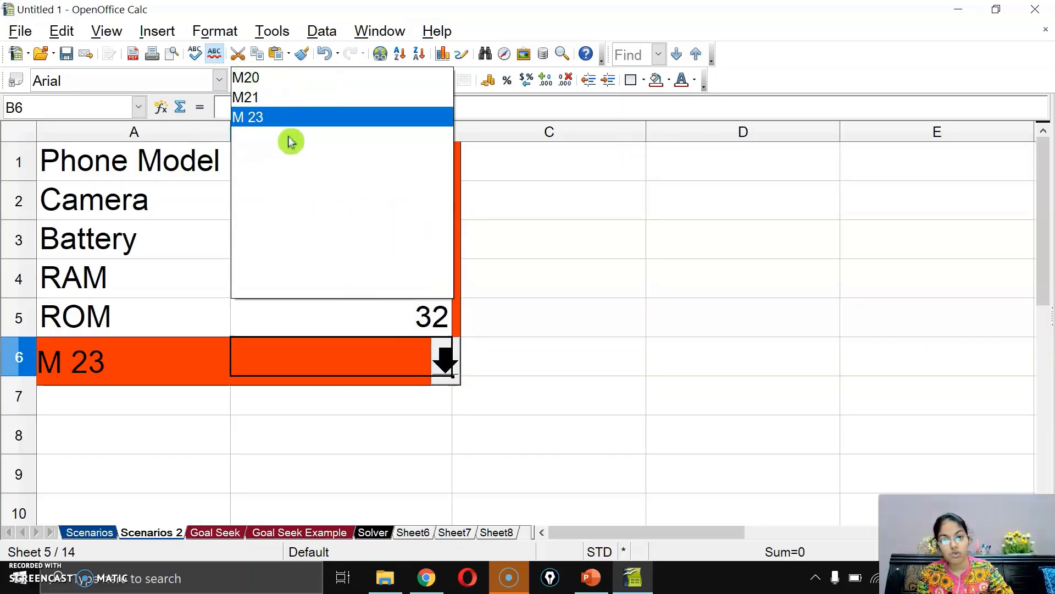
click(161, 283)
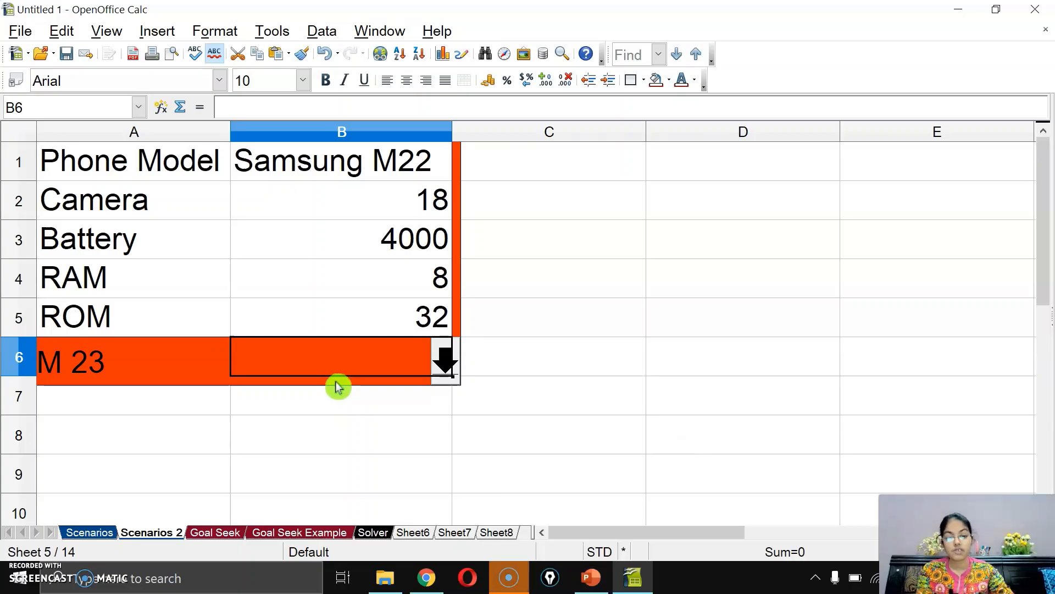
Switch to PowerPoint, present from the current Scenarios slide through the Goal Seek definition slides, and end the slide show
key(alt+Tab)
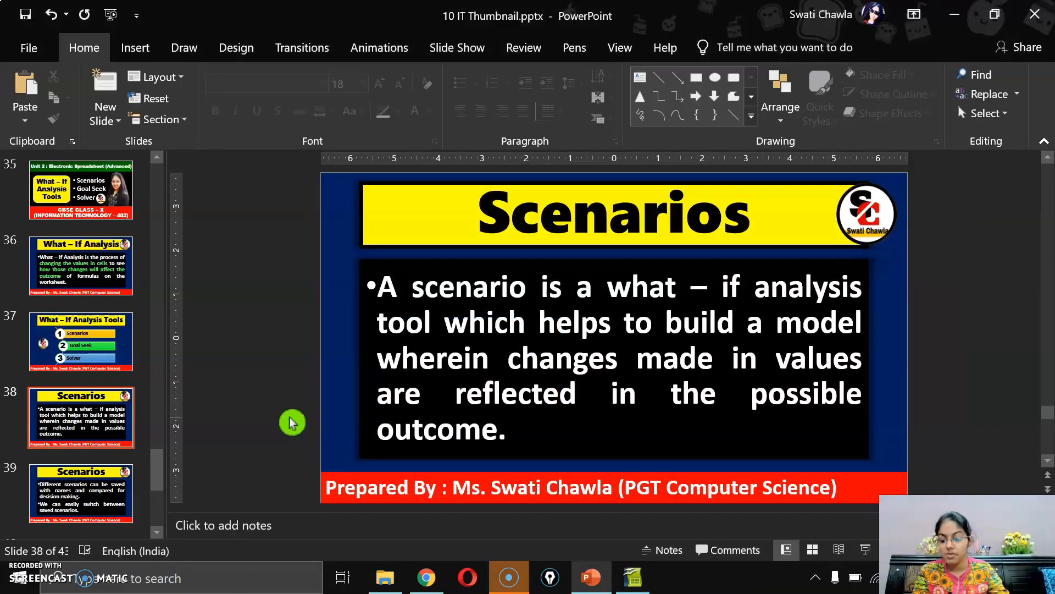
key(shift+F5)
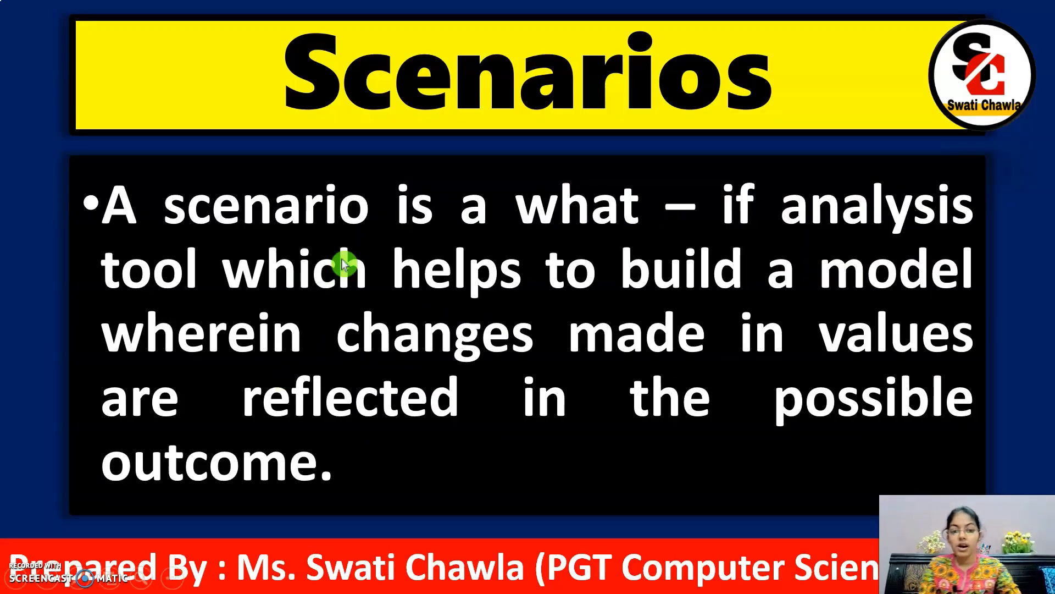
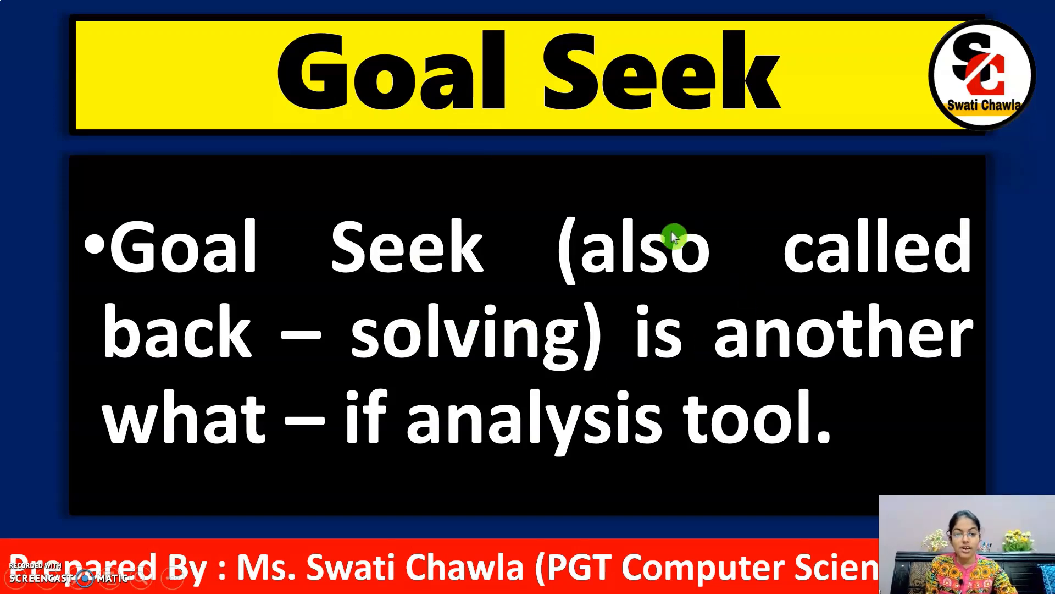
click(389, 316)
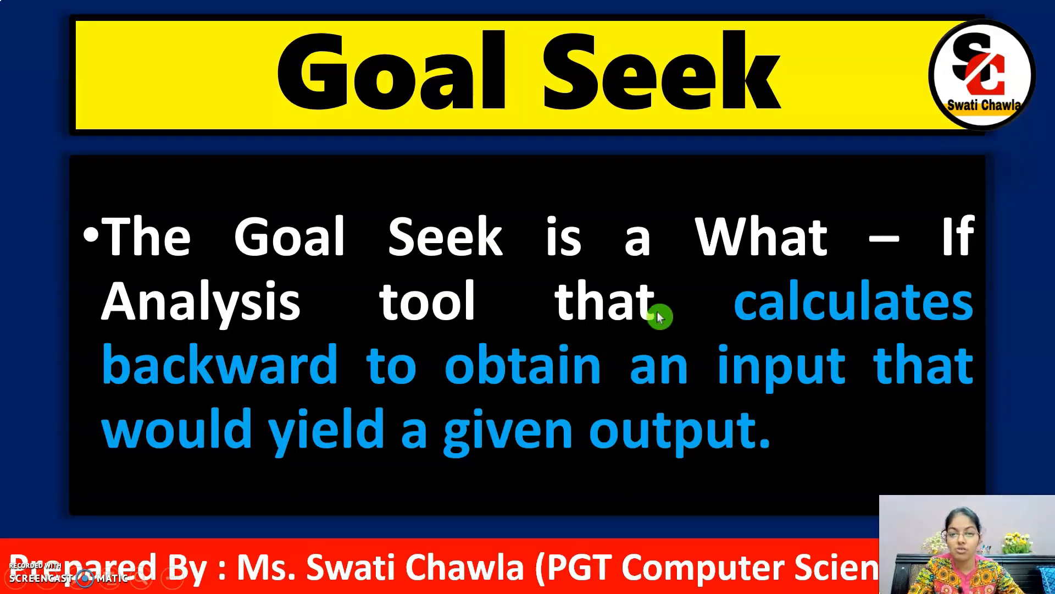
key(Escape)
Switch back to OpenOffice Calc and, on the Goal Seek sheet, enter "Principle" in A5 and 5000 in B5
click(634, 577)
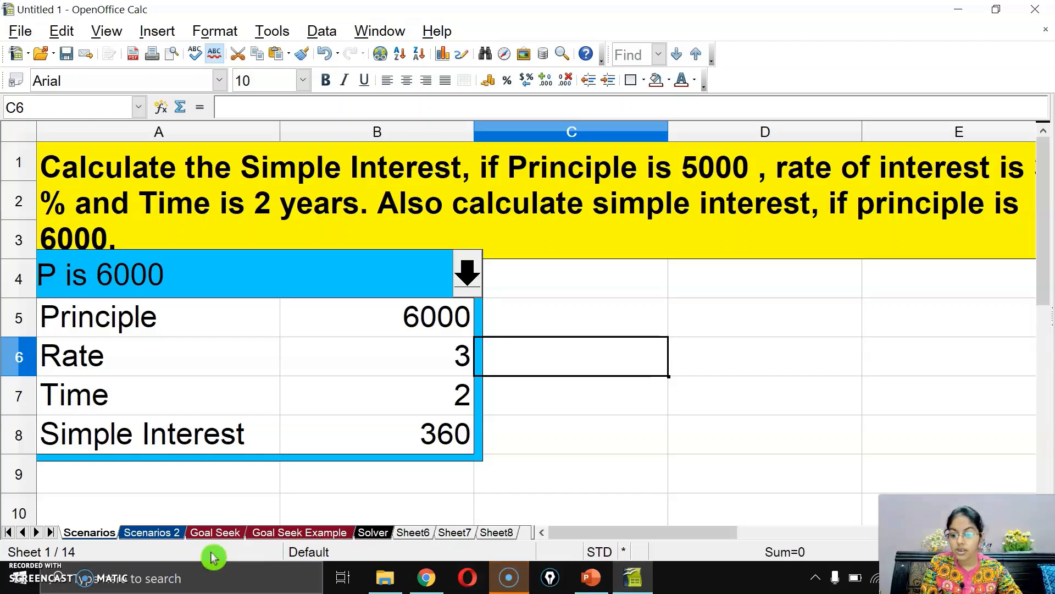
click(194, 532)
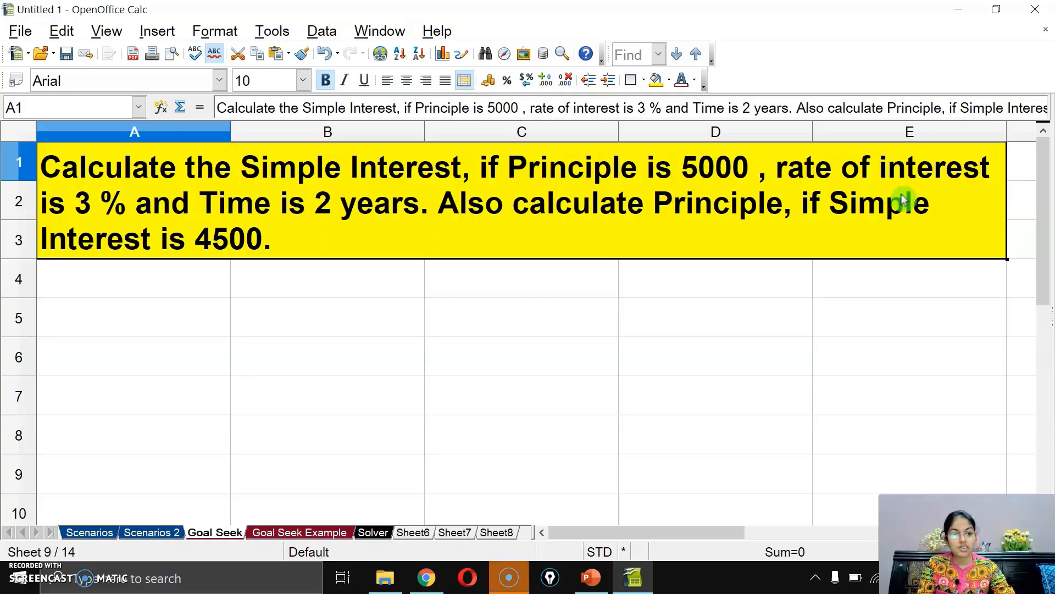
click(122, 323)
text(Principle)
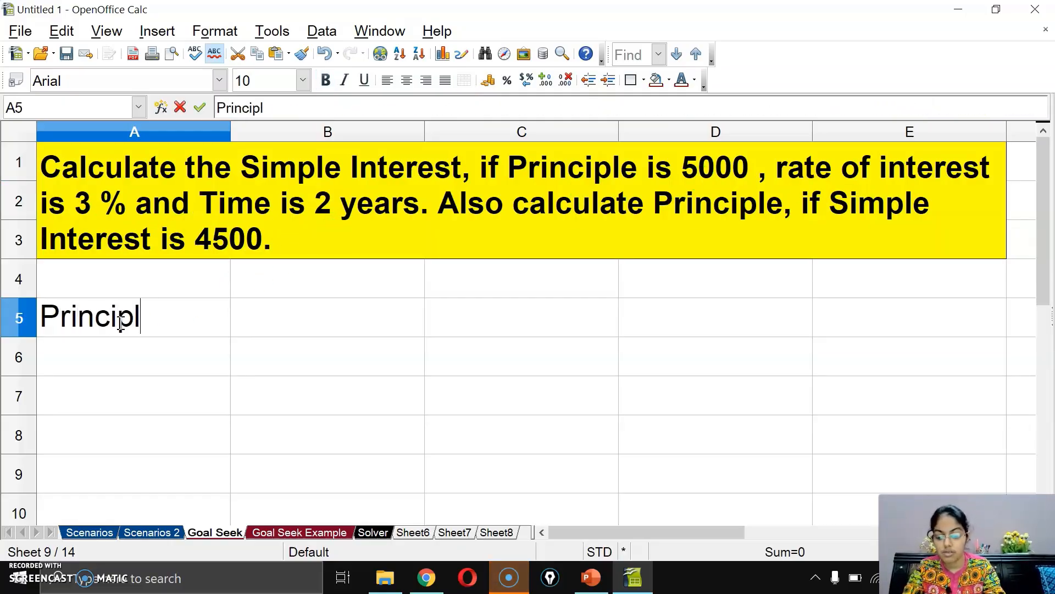
key(Tab)
text(5000)
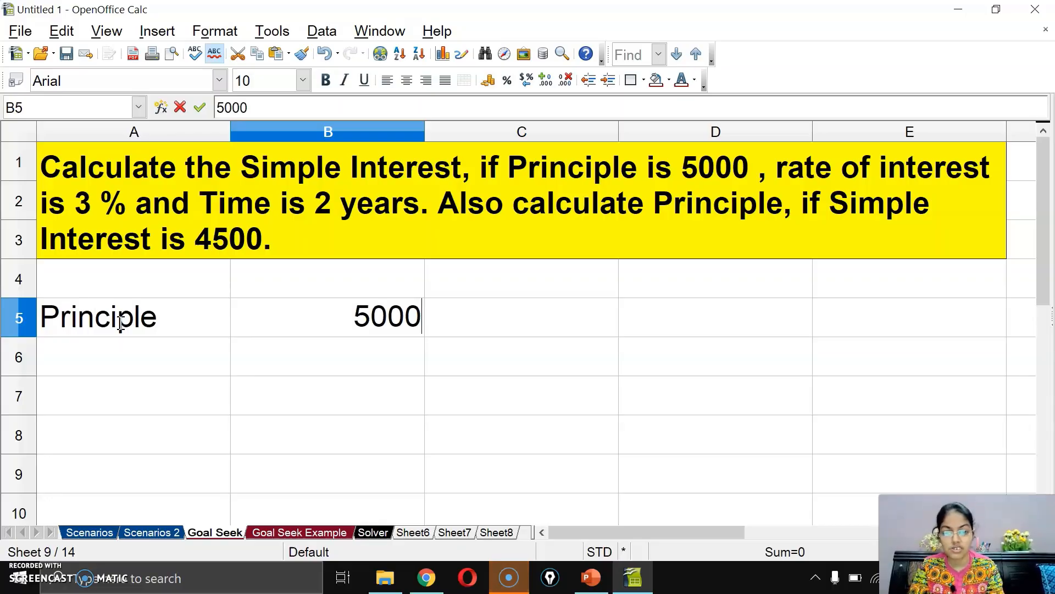
key(Return)
Add a "Rate" row with 3 in A6:B6 and a "Time" row with 2 in A7:B7
text(Rate)
key(Tab)
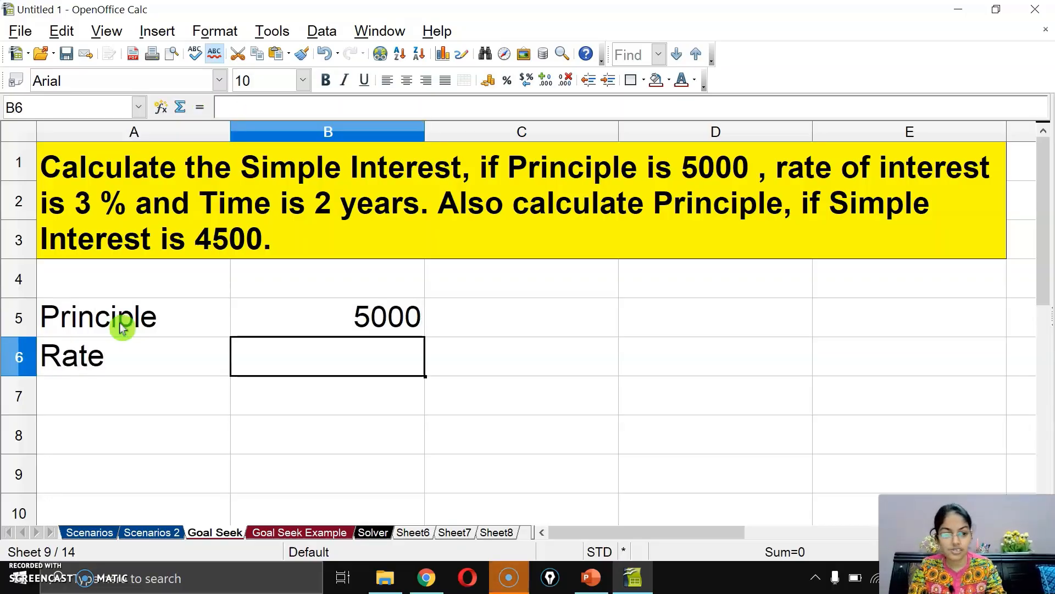
text(3)
key(Return)
text(Time)
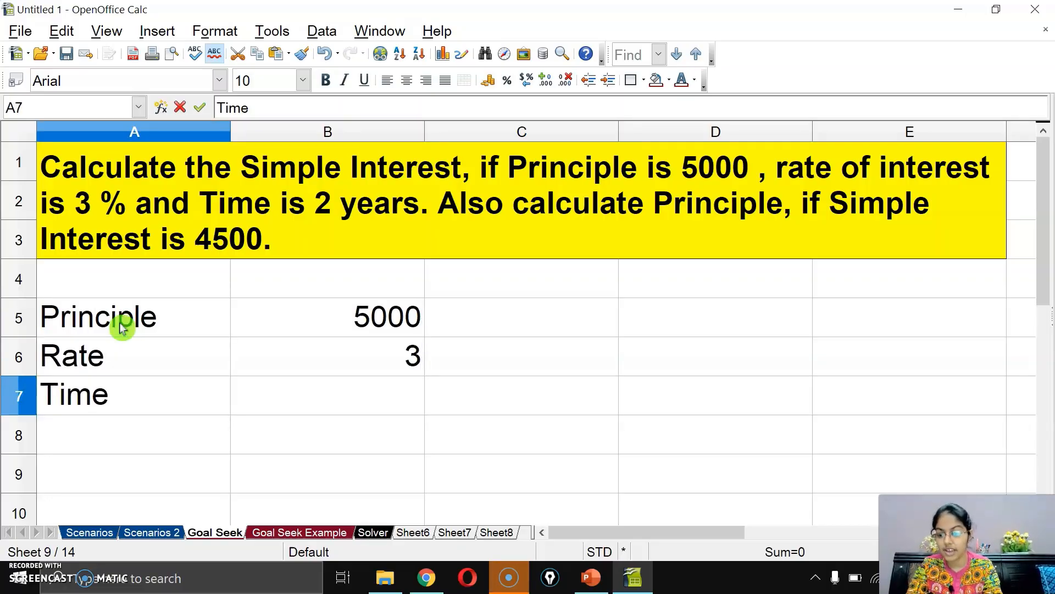
key(Tab)
text(2)
key(Return)
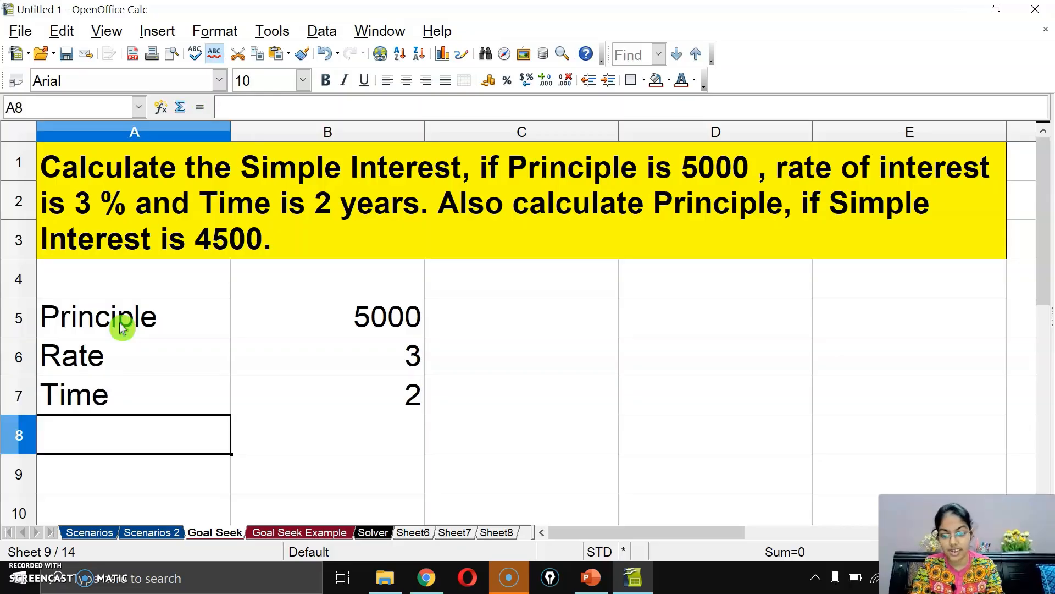
Label A8 "S.I." and calculate the simple interest in B8 with =(B5*B6*B7)/100
text(SI)
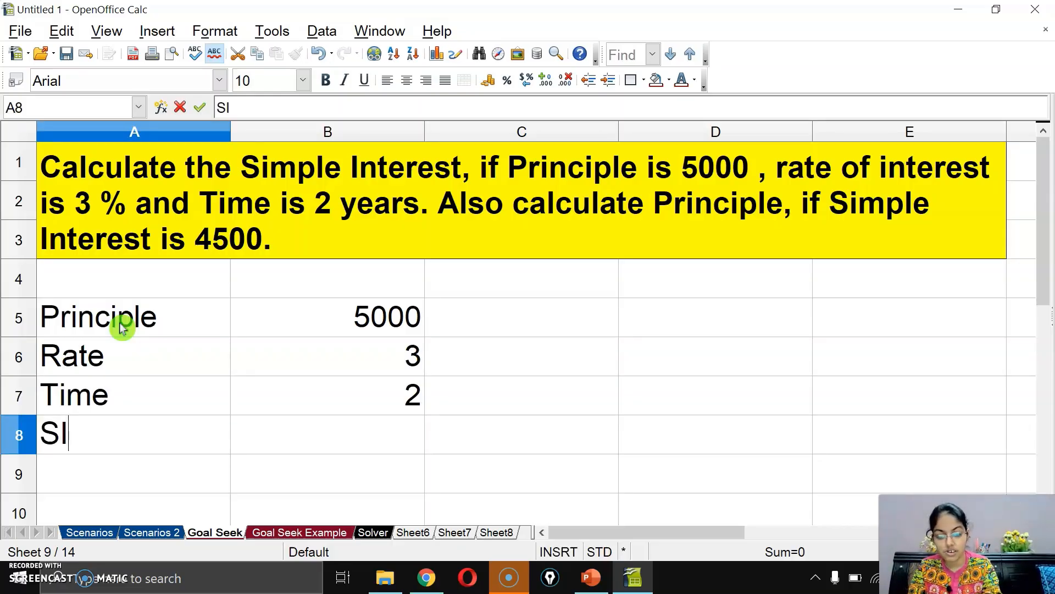
key(BackSpace)
text(.I.)
key(Tab)
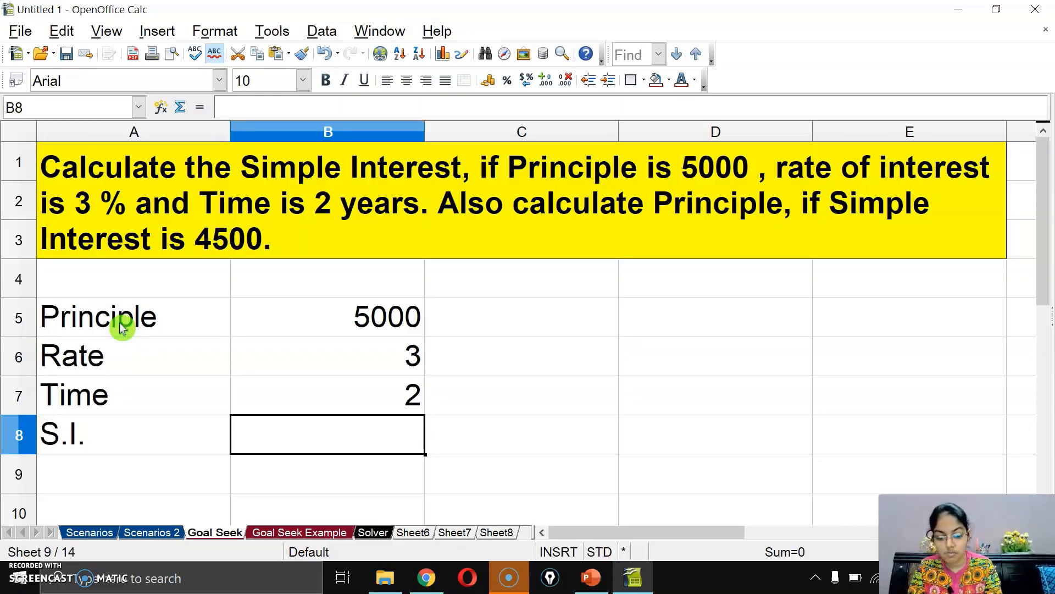
text(=()
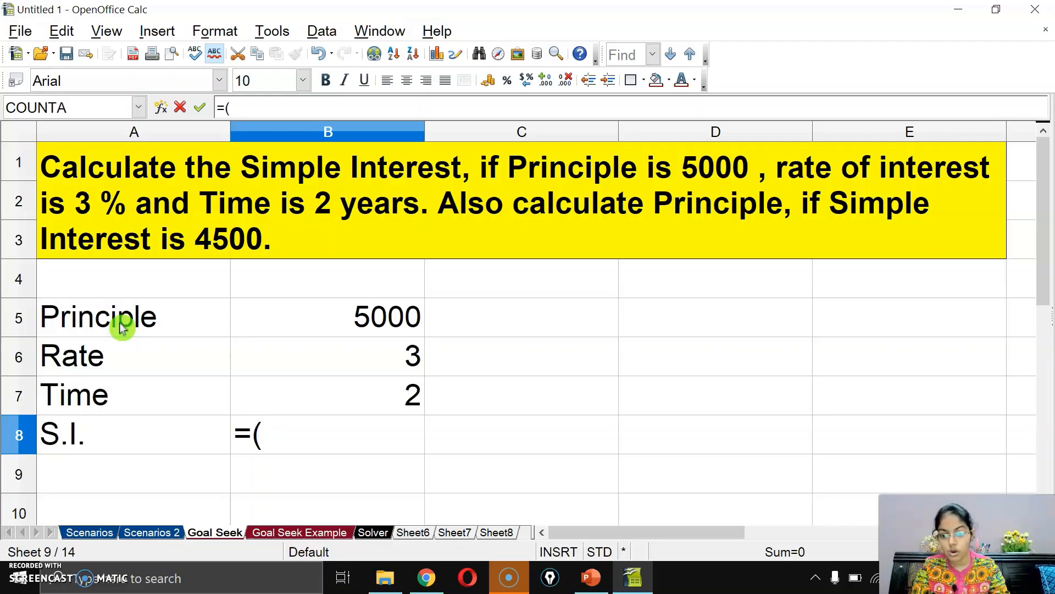
key(Up)
key(Up)
key(Up)
text(*)
key(Down)
text(*)
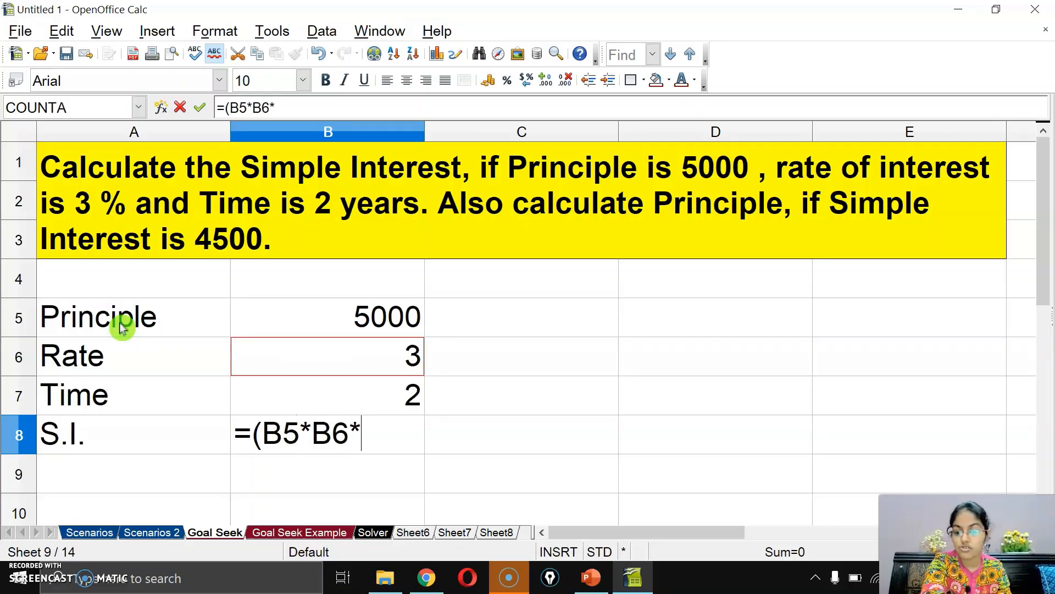
key(Down)
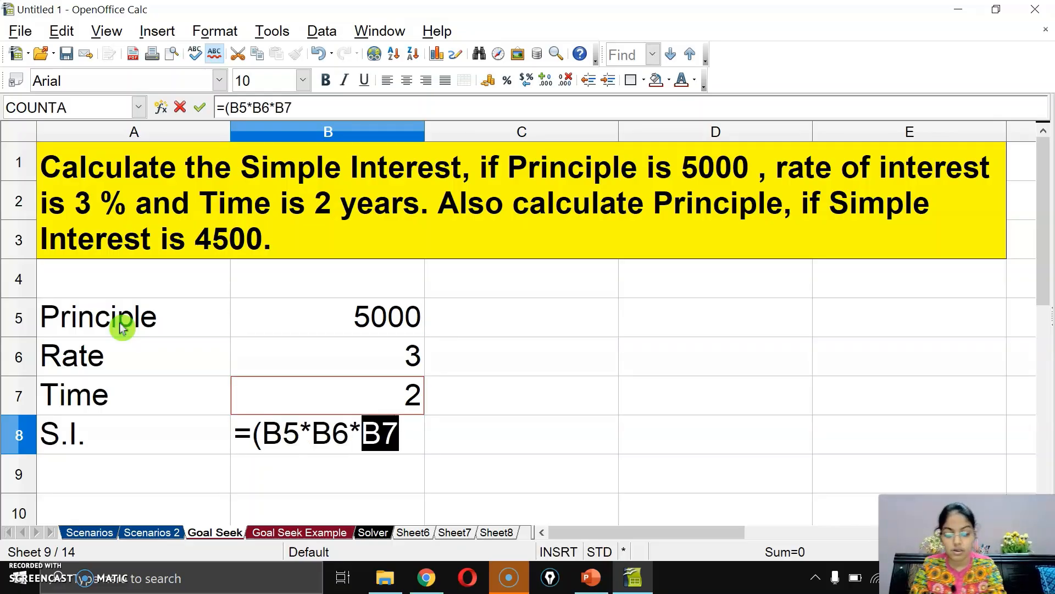
text()/100)
key(Return)
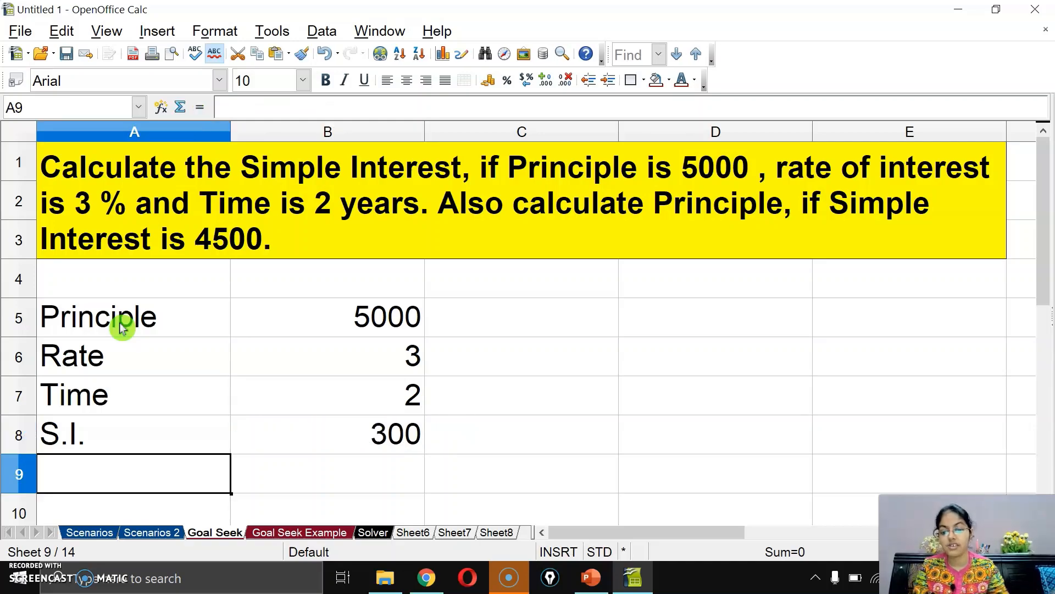
Check the S.I. formula in B8, compare it with the principle on the Scenarios sheet, and return to the Goal Seek sheet
click(321, 429)
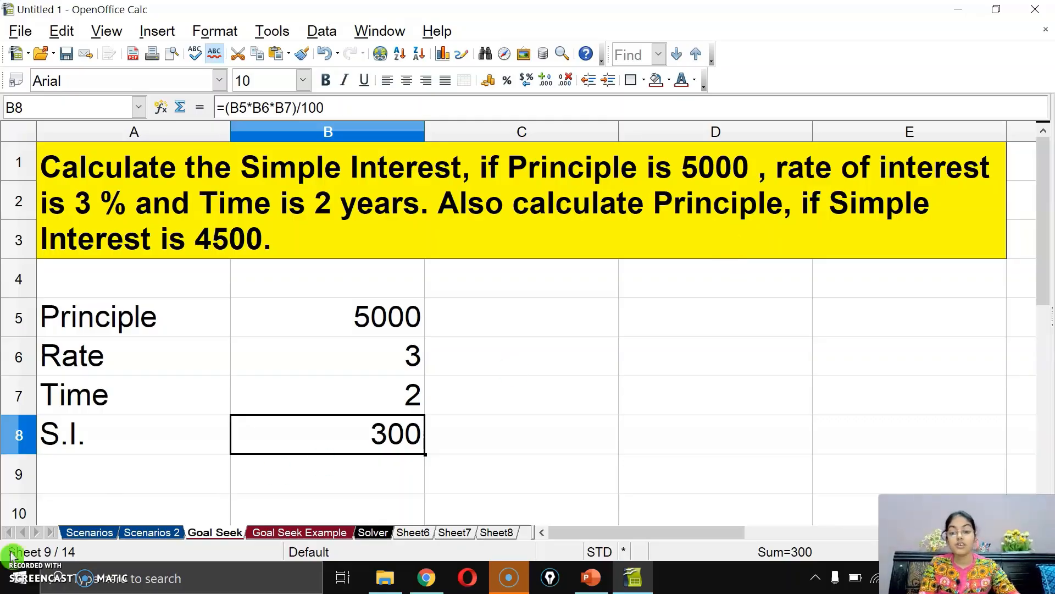
click(98, 532)
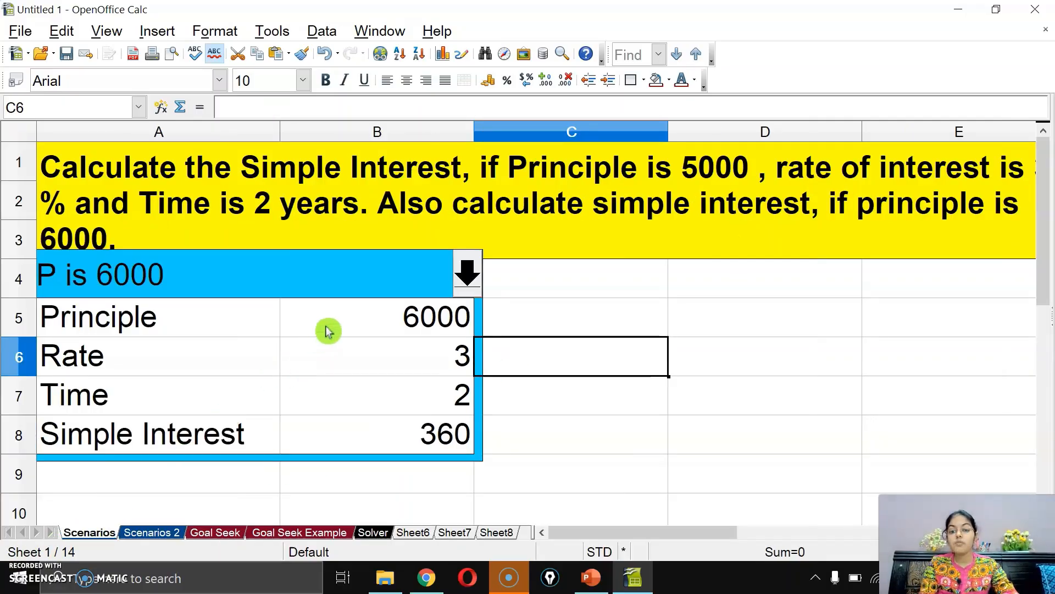
click(327, 330)
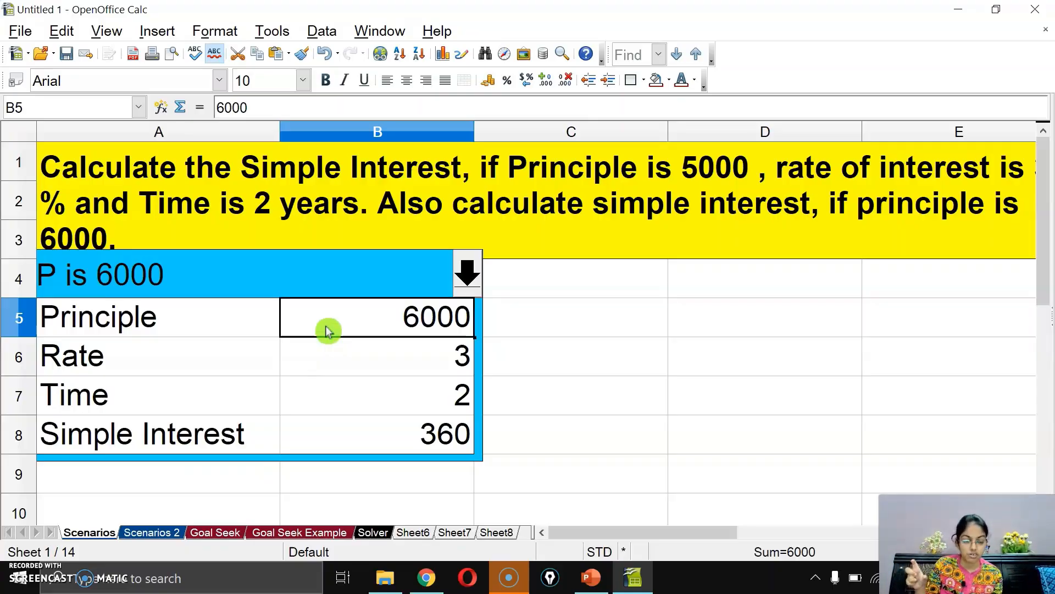
click(215, 532)
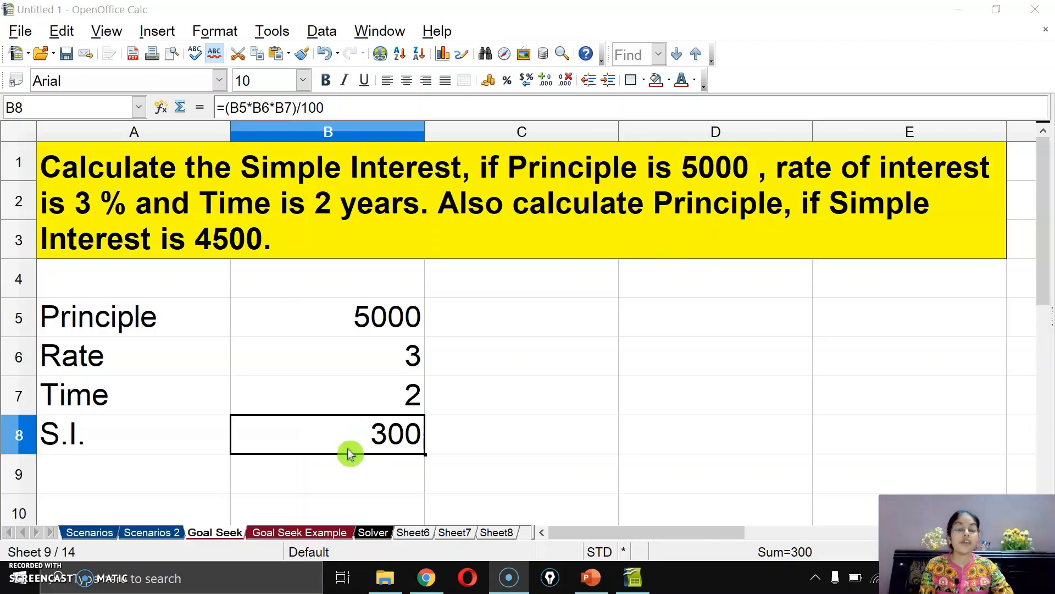
Start Goal Seek with B8 as the formula cell and 4500 as the target value
click(272, 31)
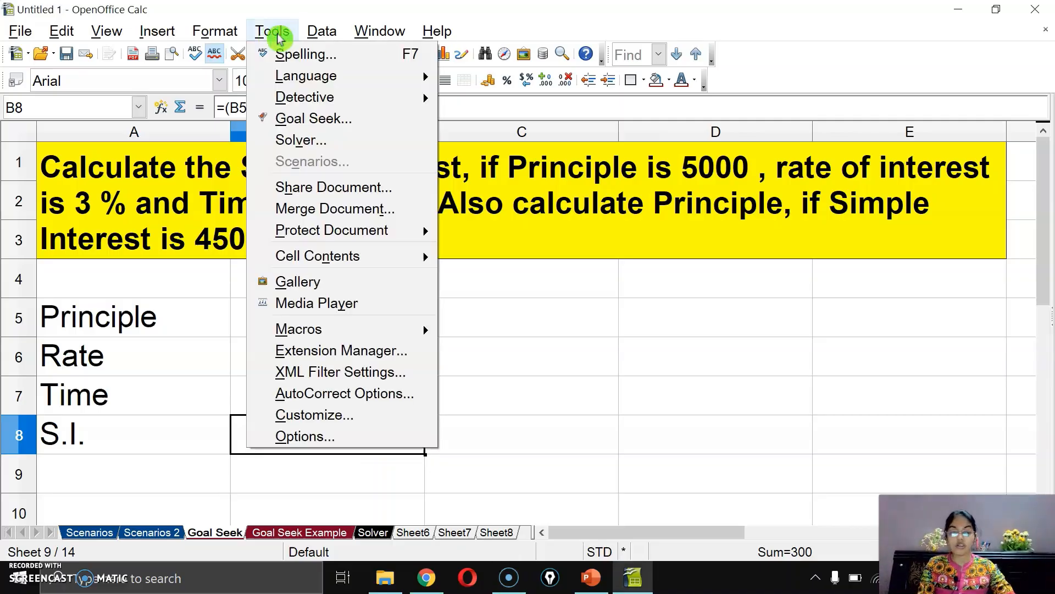
click(374, 121)
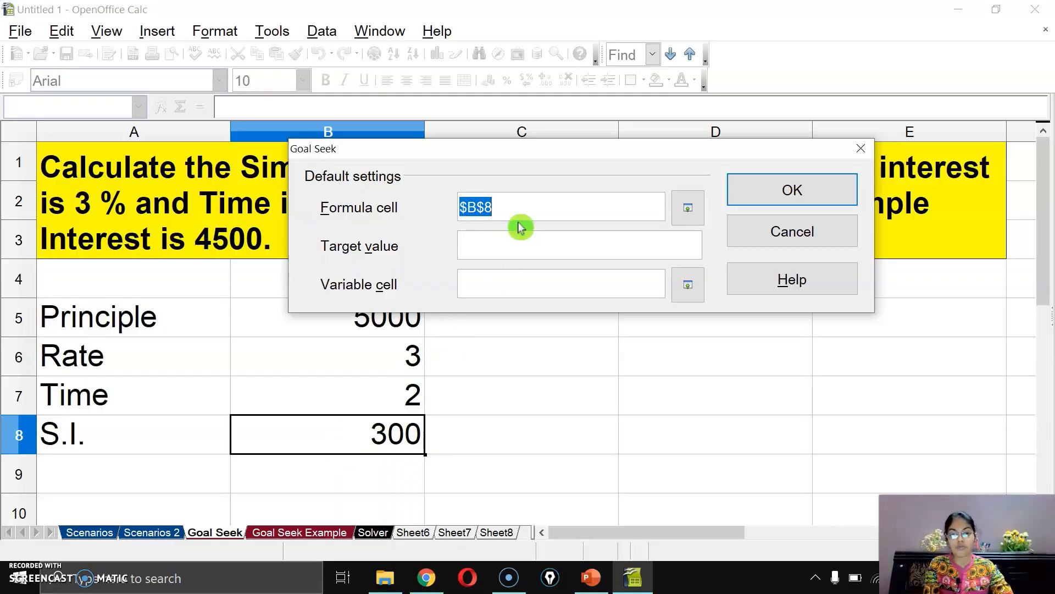
key(BackSpace)
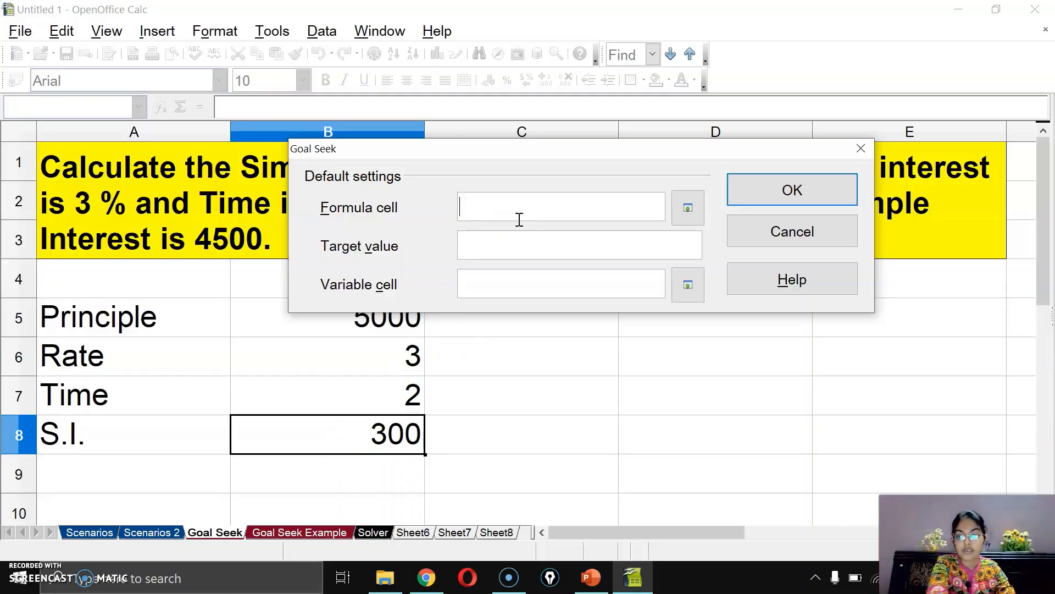
click(367, 443)
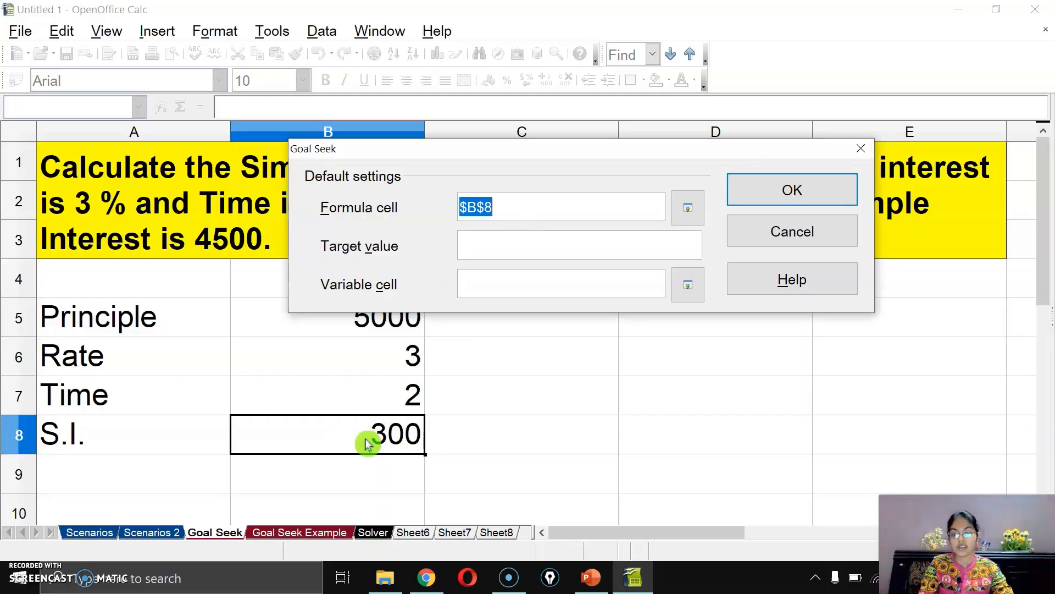
click(479, 236)
drag(478, 157, 454, 280)
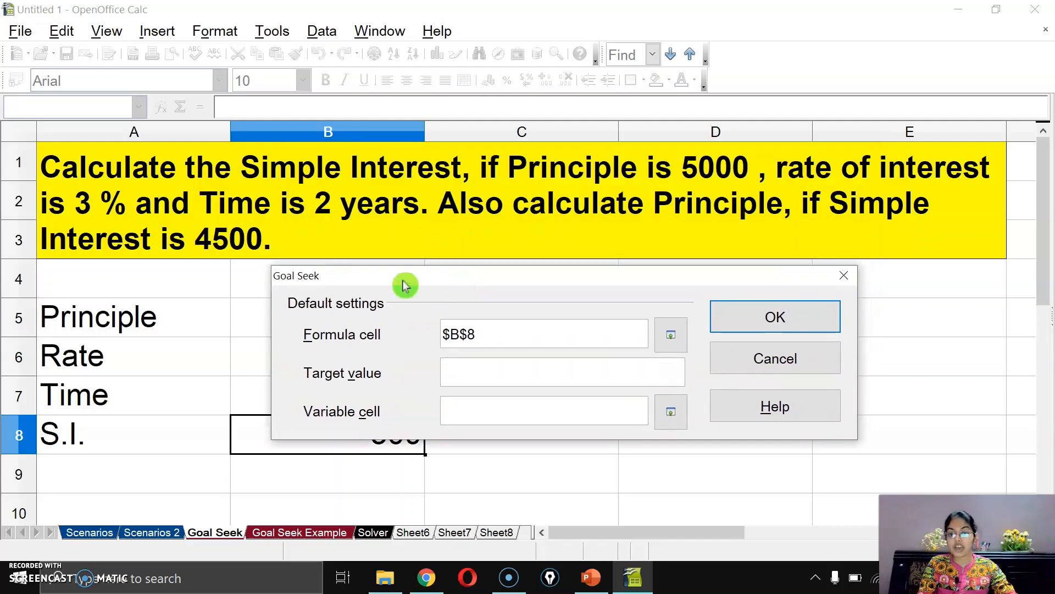
drag(342, 277, 352, 245)
text(4500)
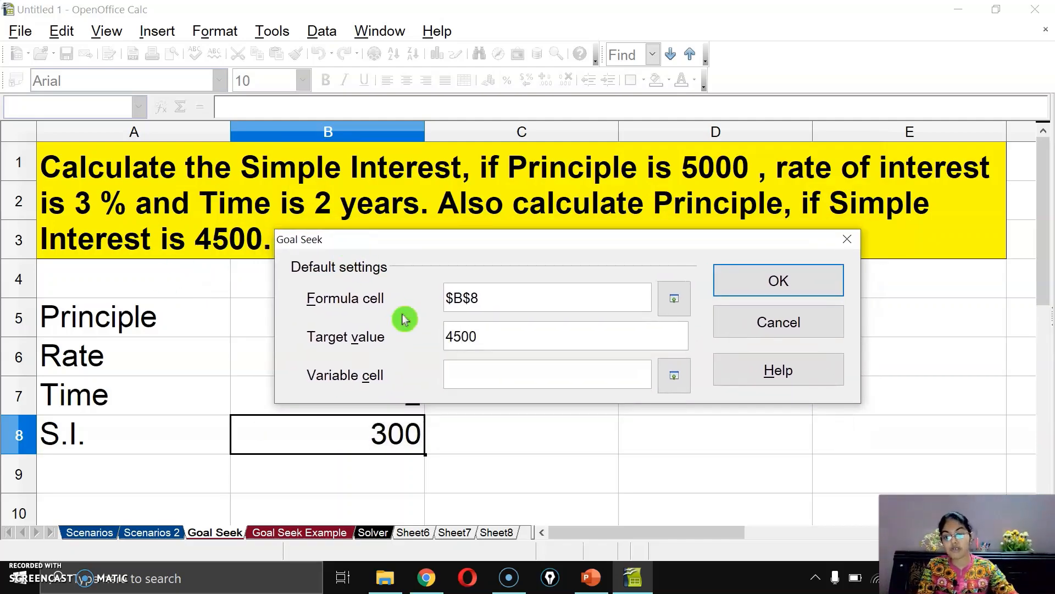
Use the principle in B5 as the variable cell, run Goal Seek and insert the result into the sheet
click(448, 371)
drag(432, 233, 592, 130)
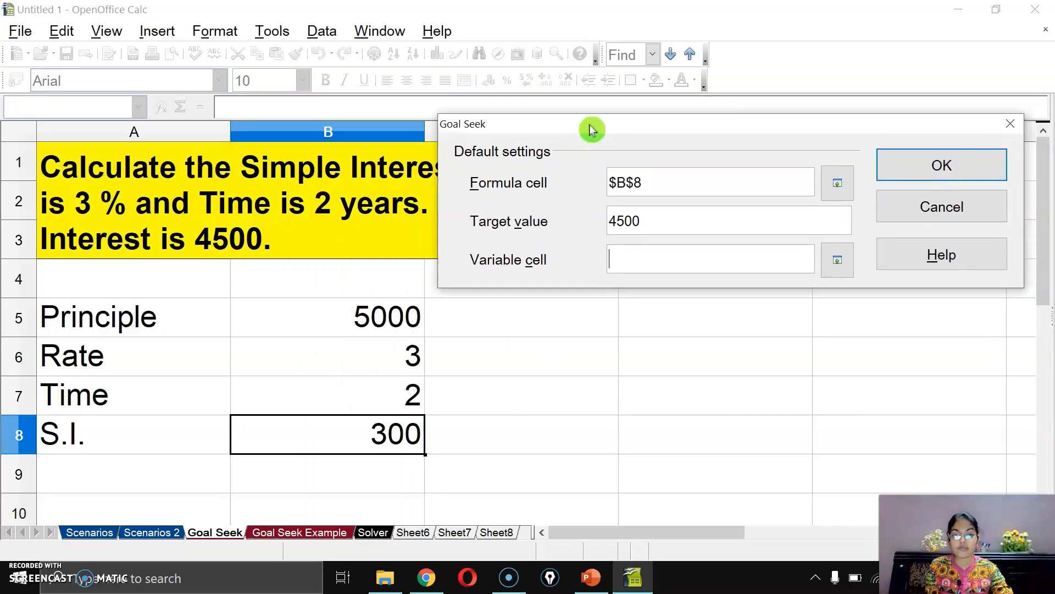
click(296, 325)
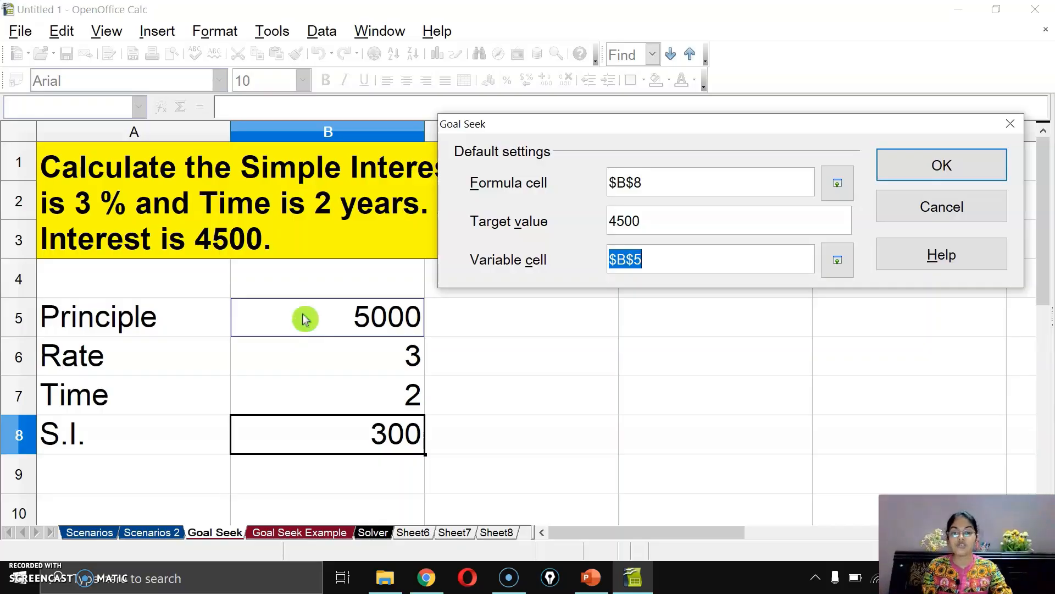
drag(513, 130, 422, 78)
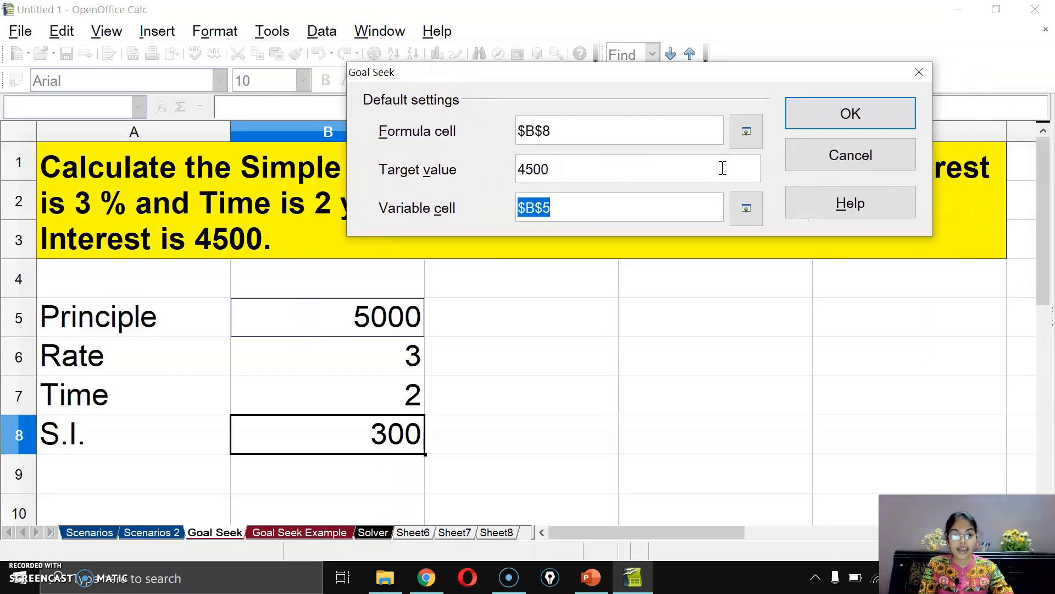
click(860, 120)
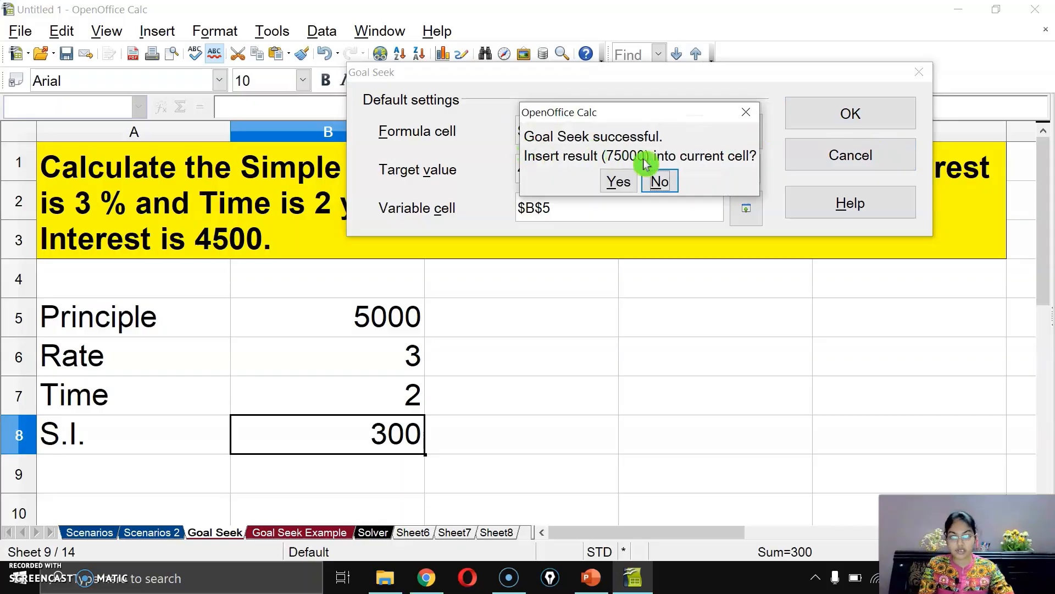
click(619, 184)
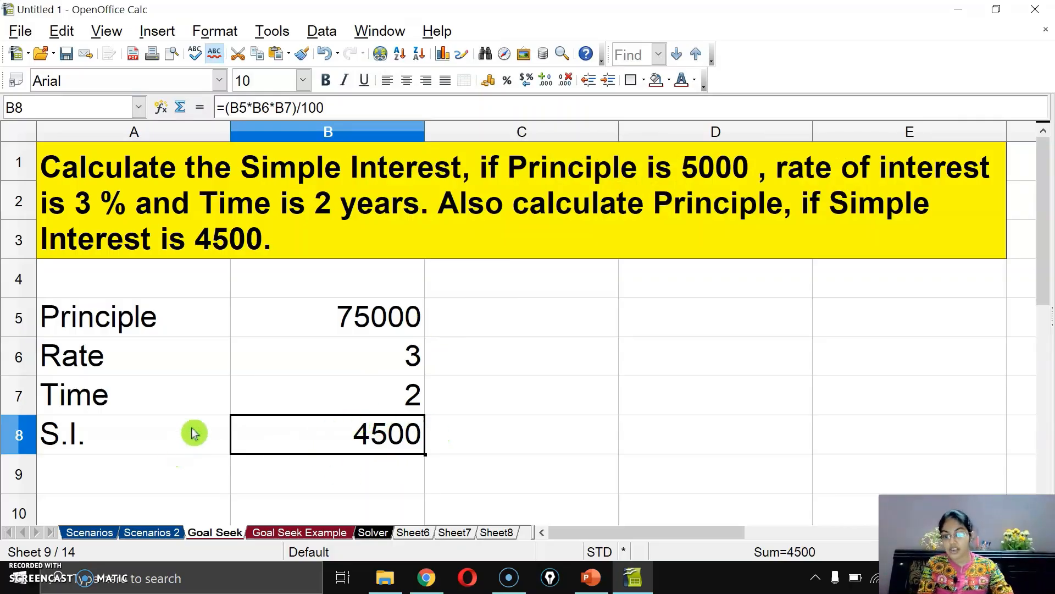
Start a subject list below the interest example with "English" in A12 and "Hindi" in A13
scroll(181, 423, down, 3)
click(106, 239)
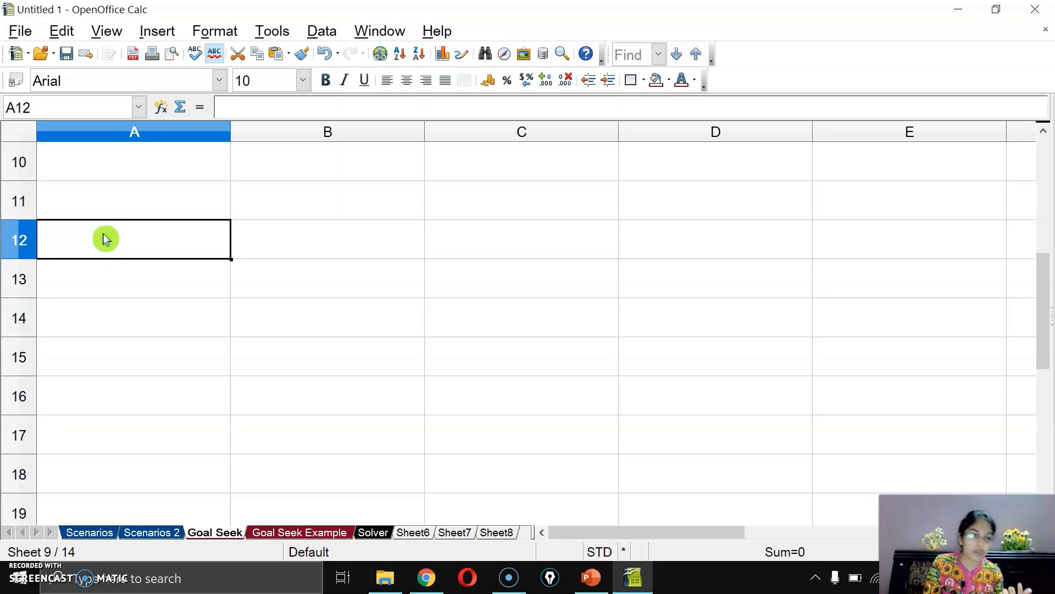
text(English)
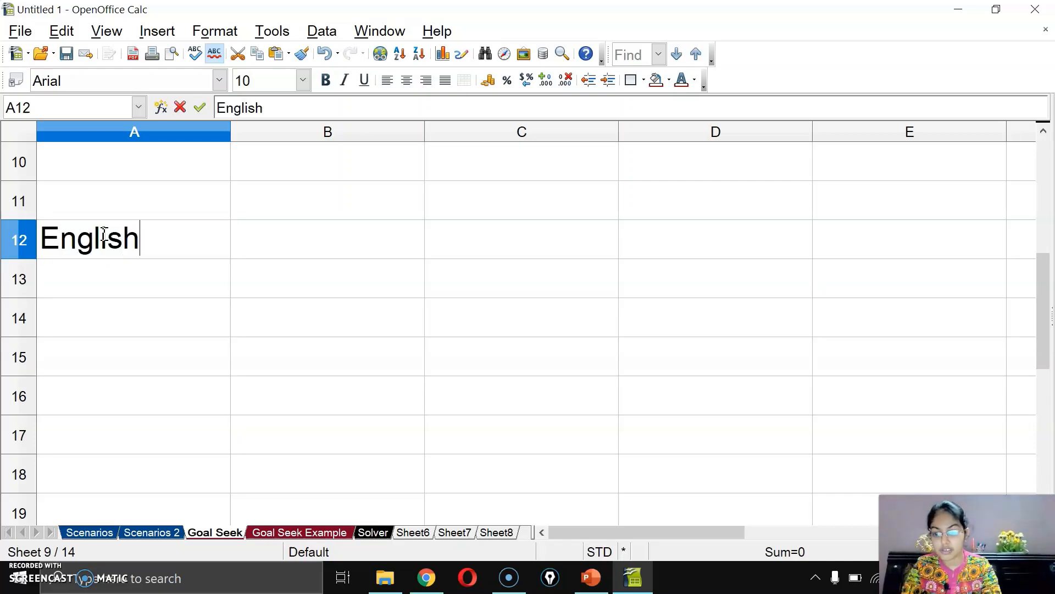
key(Return)
text(H9n)
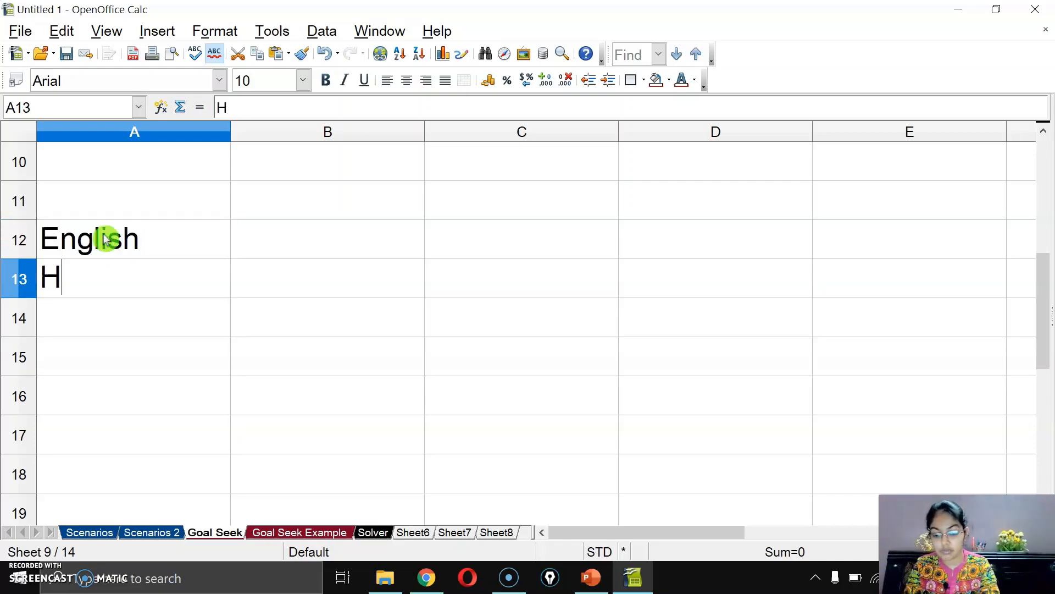
key(BackSpace)
key(BackSpace)
text(indi)
key(Return)
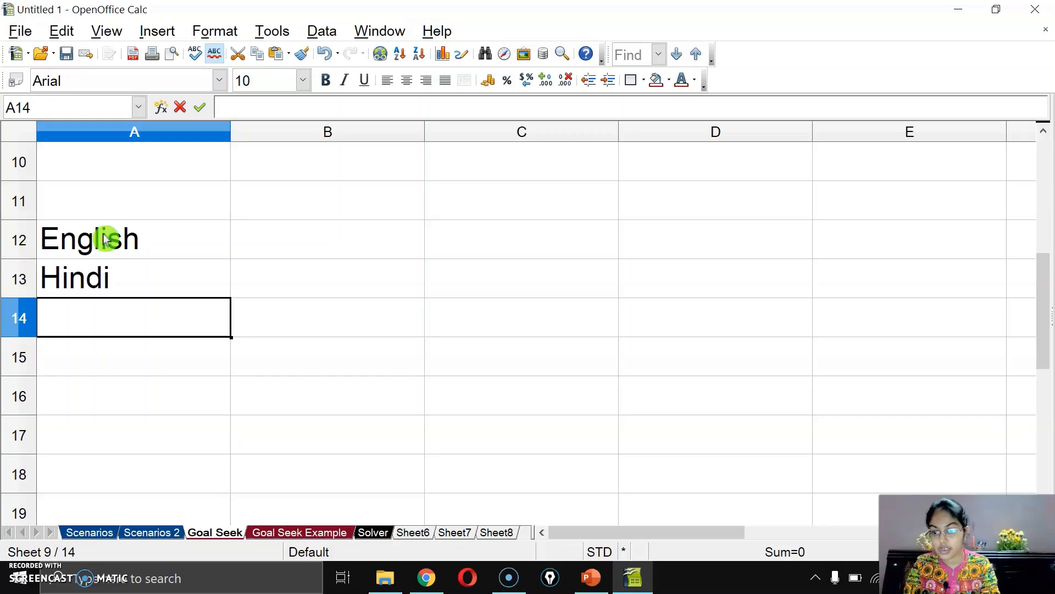
Add the subjects "Maths", "S.Sc." and "Science" in A14:A16
text(a)
key(BackSpace)
text(Maths)
key(Return)
text(S.Sc.)
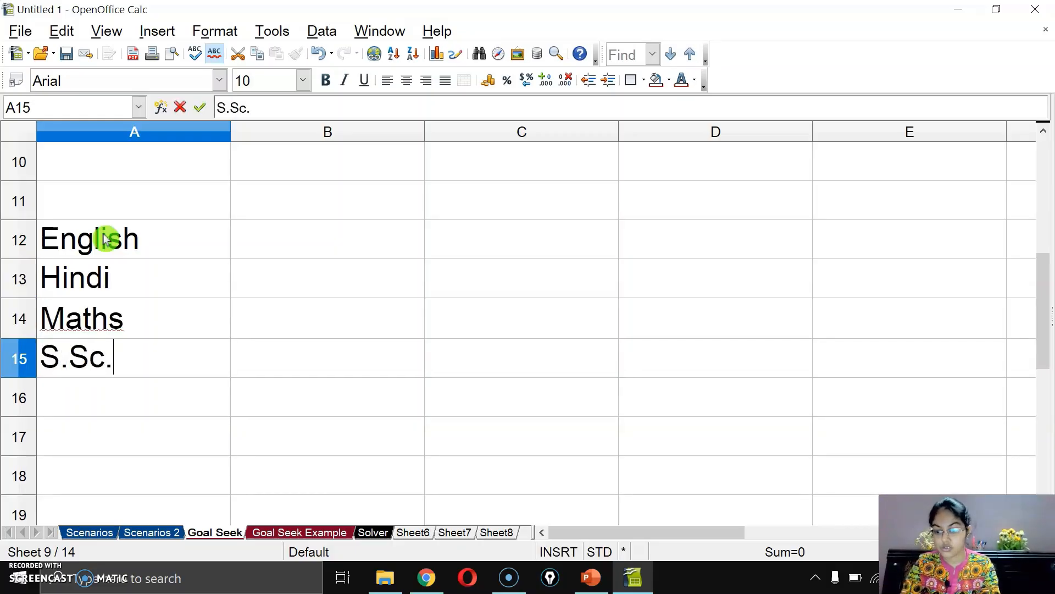
key(Return)
text(Sv)
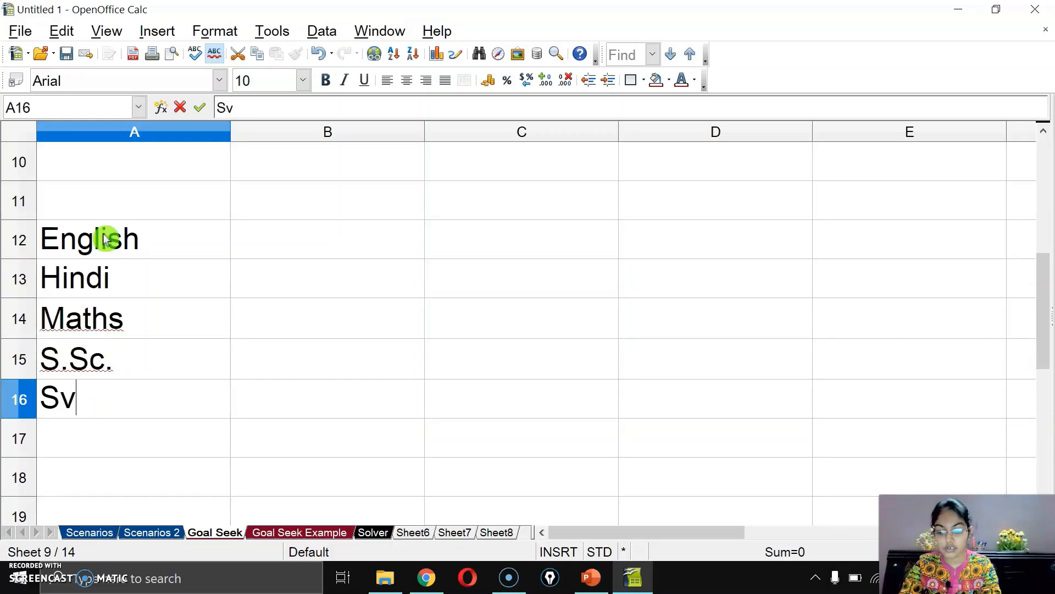
key(BackSpace)
text(cience)
key(Return)
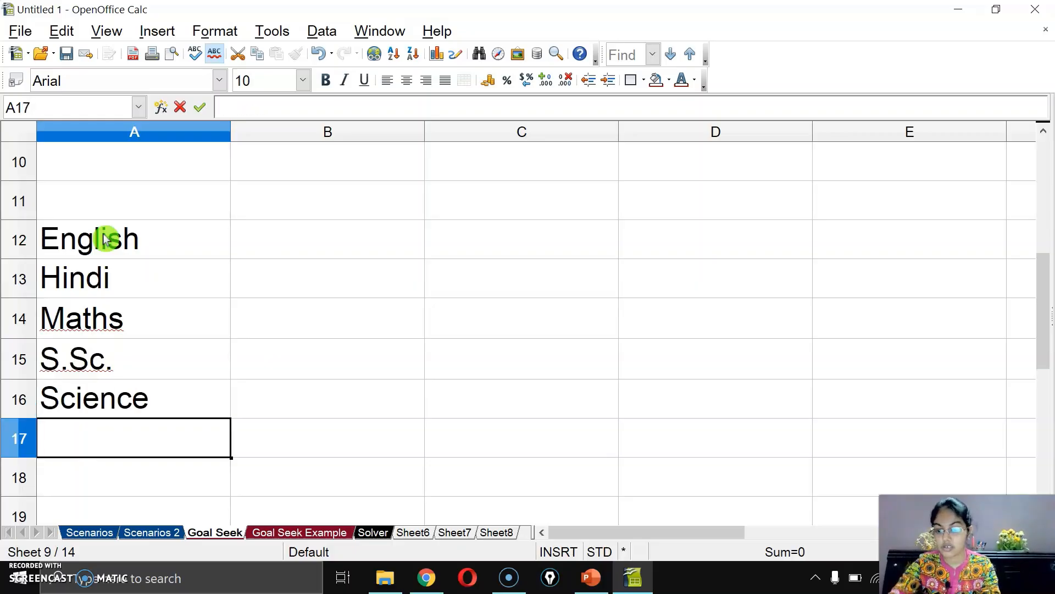
Complete the label column with "IT" in A17 and "Percentage" in A18
text(IT)
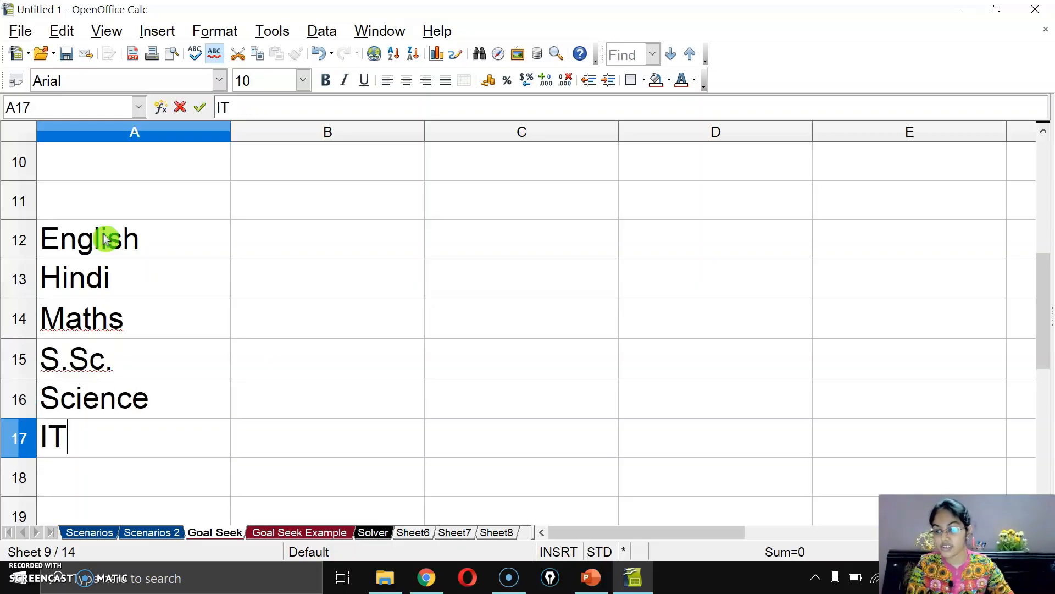
scroll(104, 237, down, 1)
click(1043, 132)
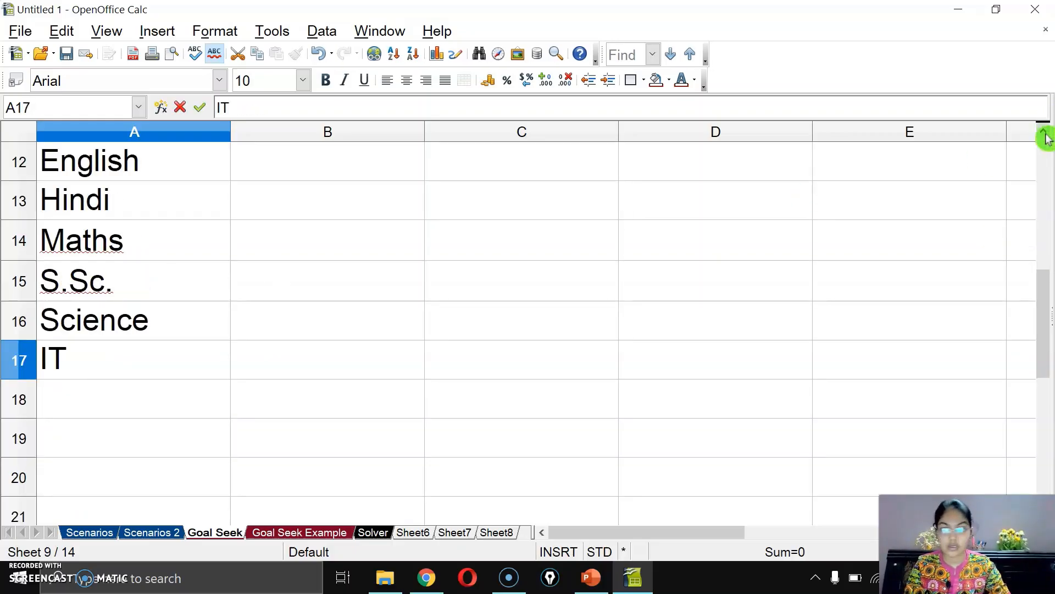
click(1044, 132)
click(173, 434)
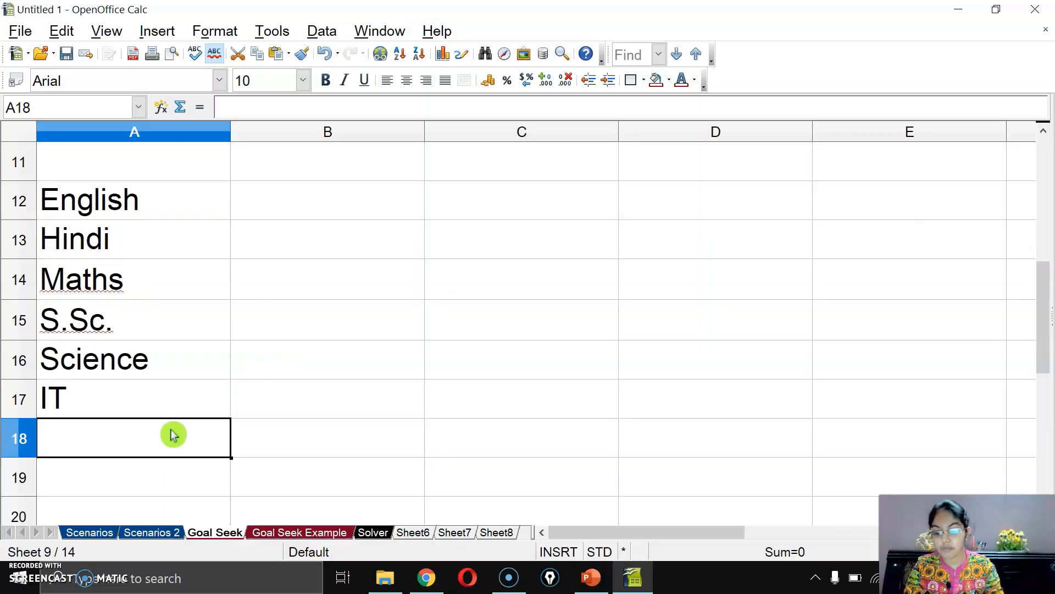
text(Perce)
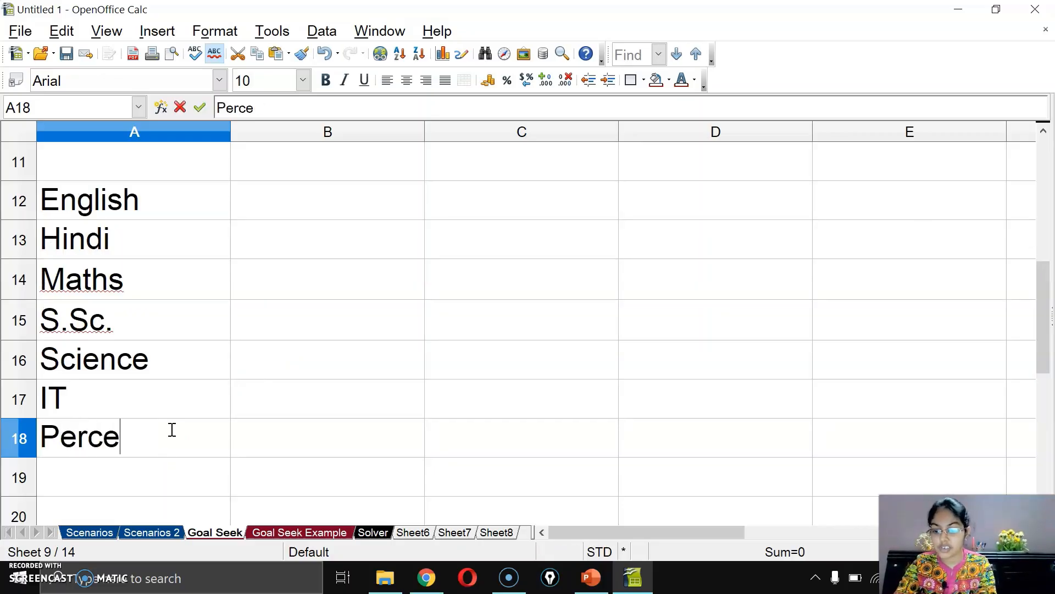
text(ntage)
key(Return)
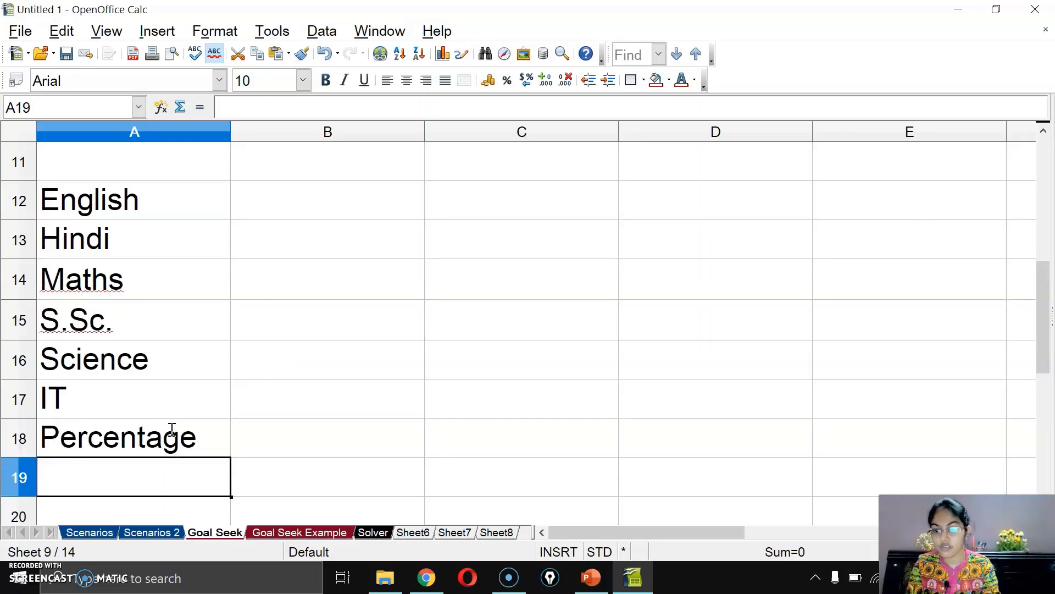
Enter the marks 85 for English, 74 for Hindi and 68 for Maths in B12:B14
key(Up)
key(Up)
key(Up)
key(Up)
key(Up)
key(Up)
key(Up)
key(Right)
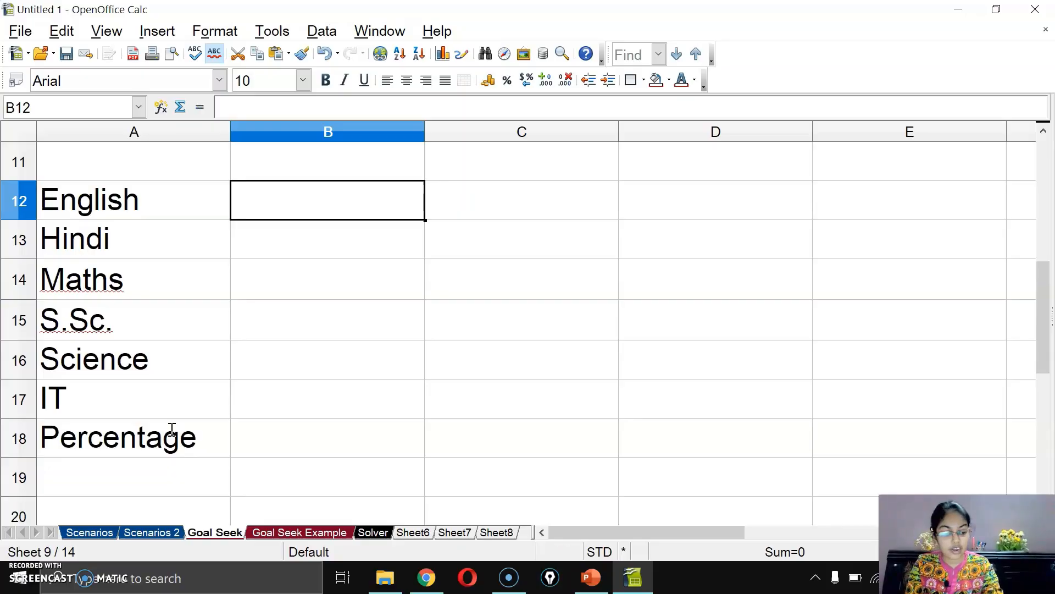
text(85)
key(Return)
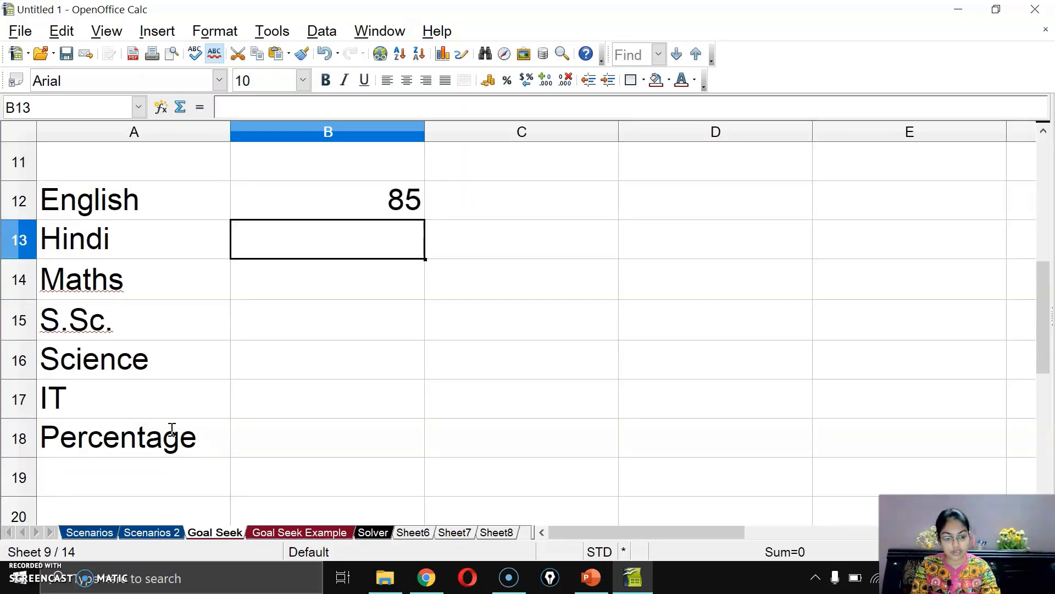
text(74)
key(Return)
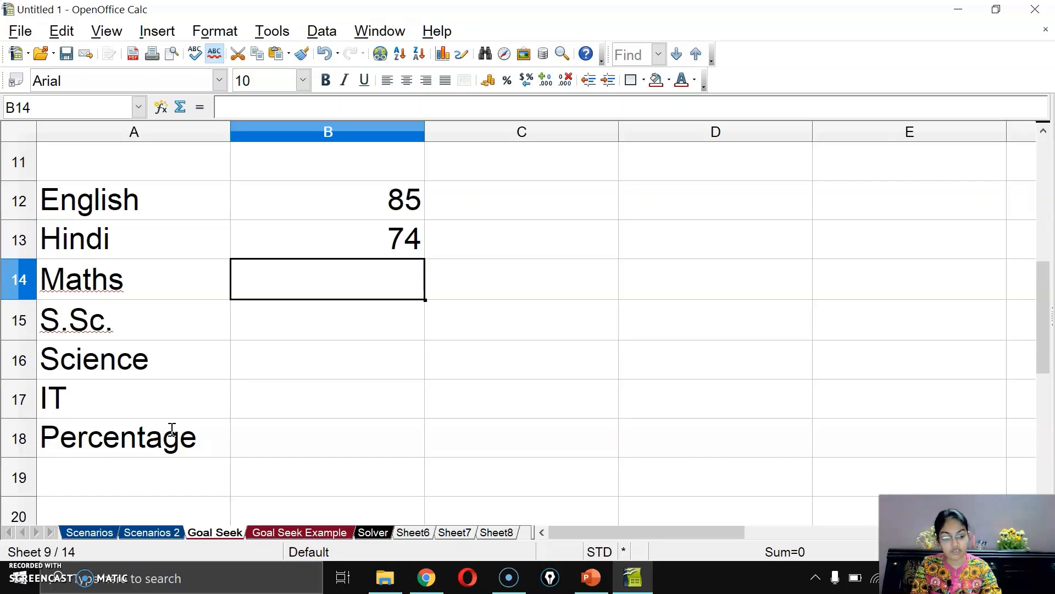
text(68)
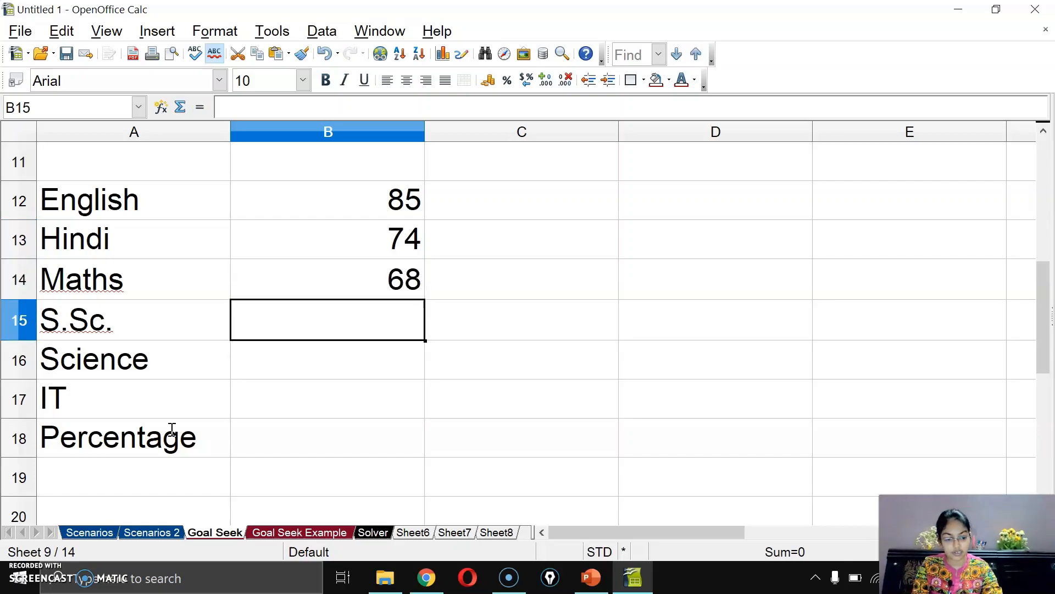
Enter the marks 74 for S.Sc., 56 for Science and 0 for IT in B15:B17
text(74)
key(Return)
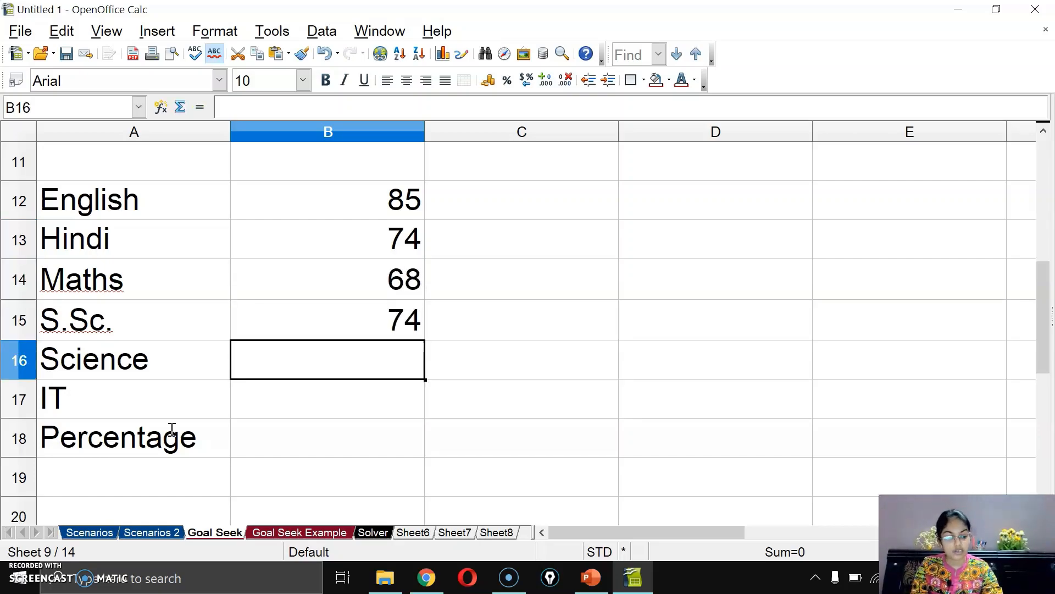
text(56)
key(Return)
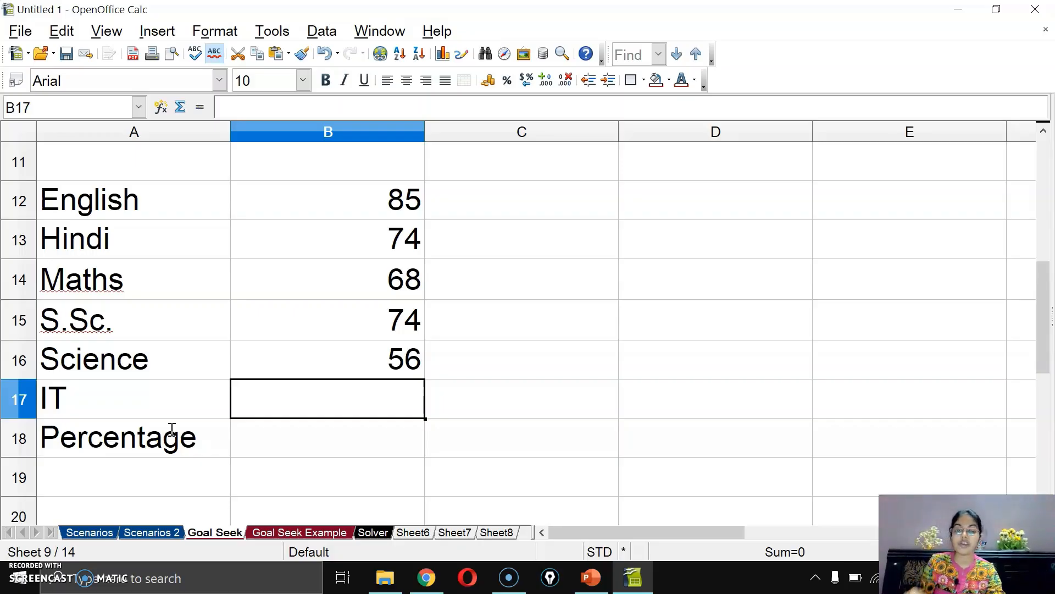
text(0)
key(Return)
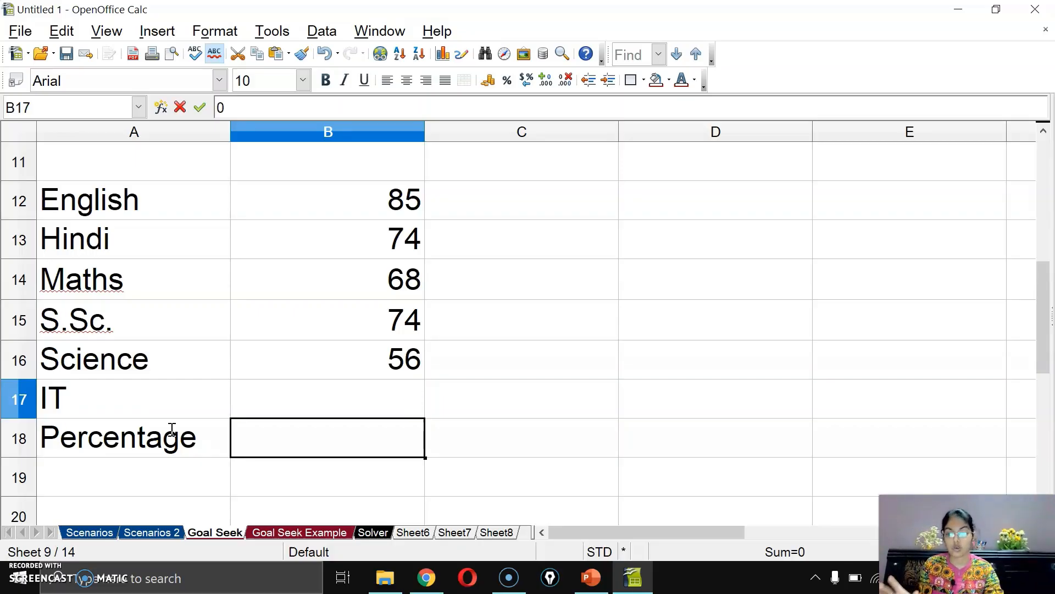
Calculate the percentage in B18 with =AVERAGE(B12:B17) and select that cell
text(=aver)
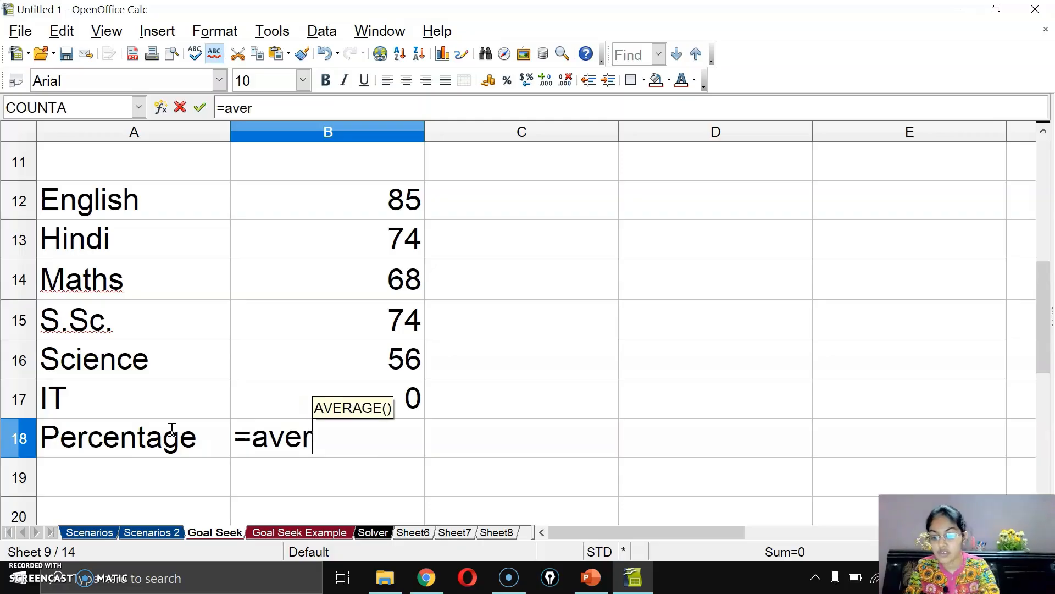
text(age()
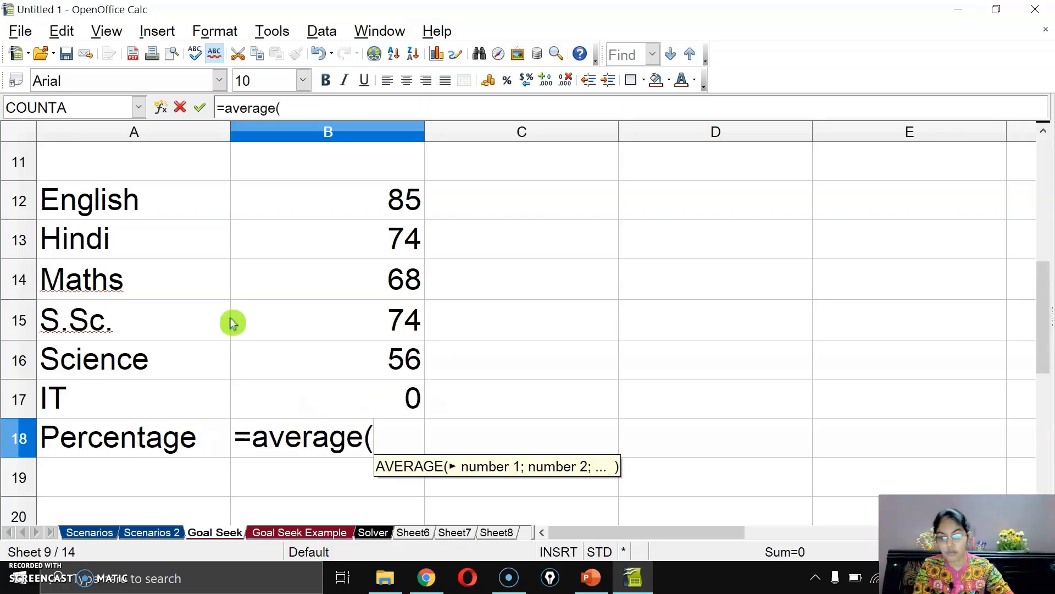
drag(334, 207, 341, 412)
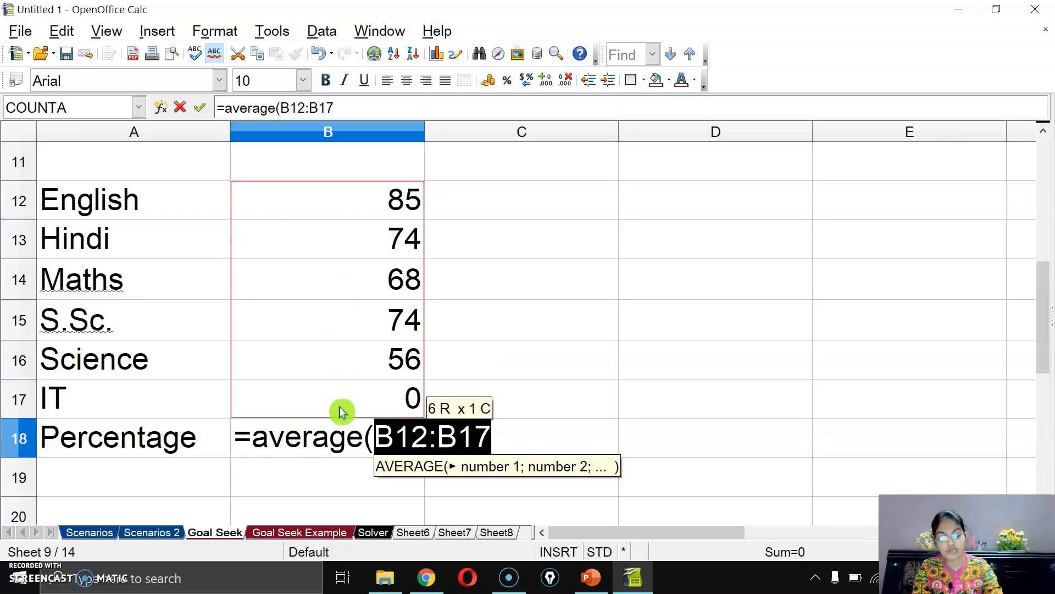
text())
key(Return)
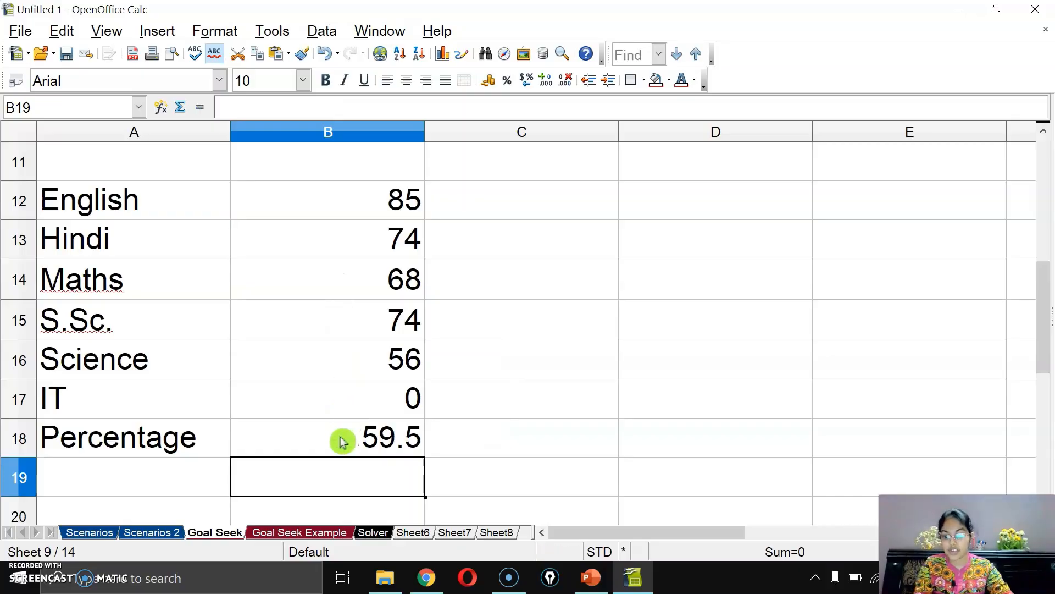
click(342, 441)
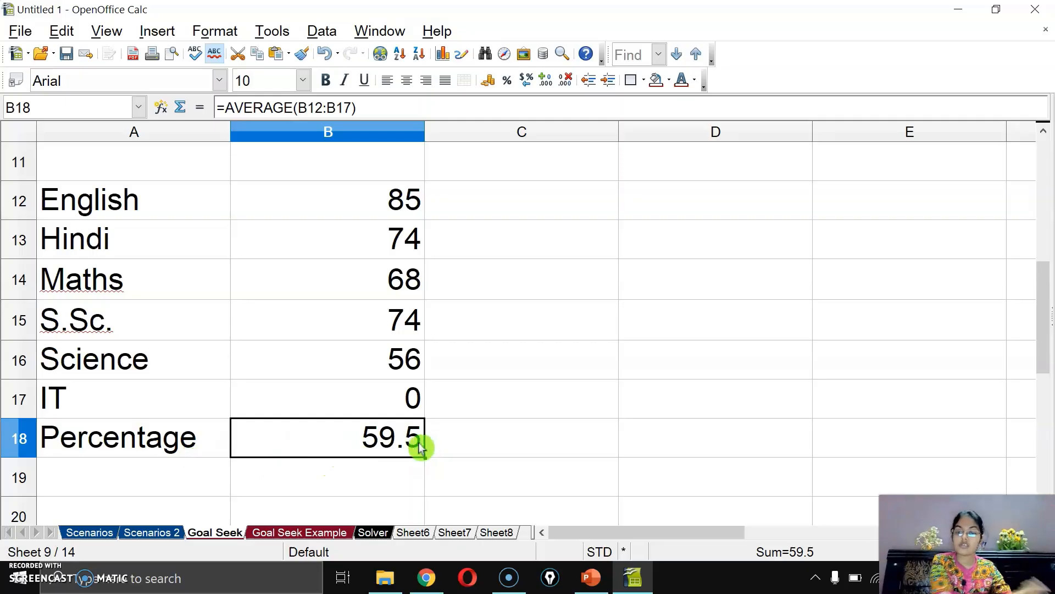
Run Goal Seek on the percentage in B18 with target value 70 and variable cell B17, and insert the result
click(361, 406)
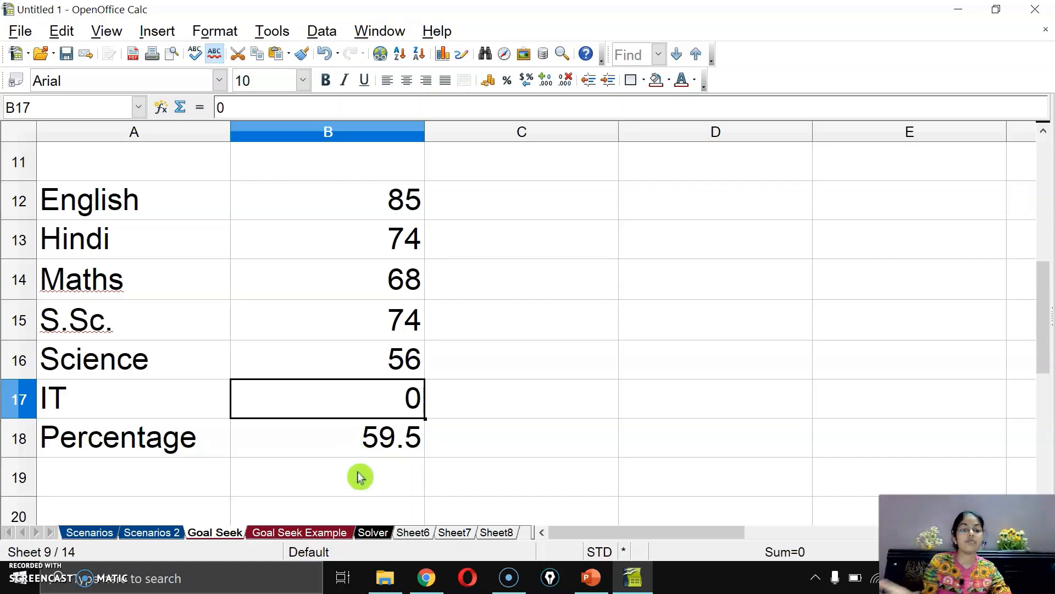
click(298, 445)
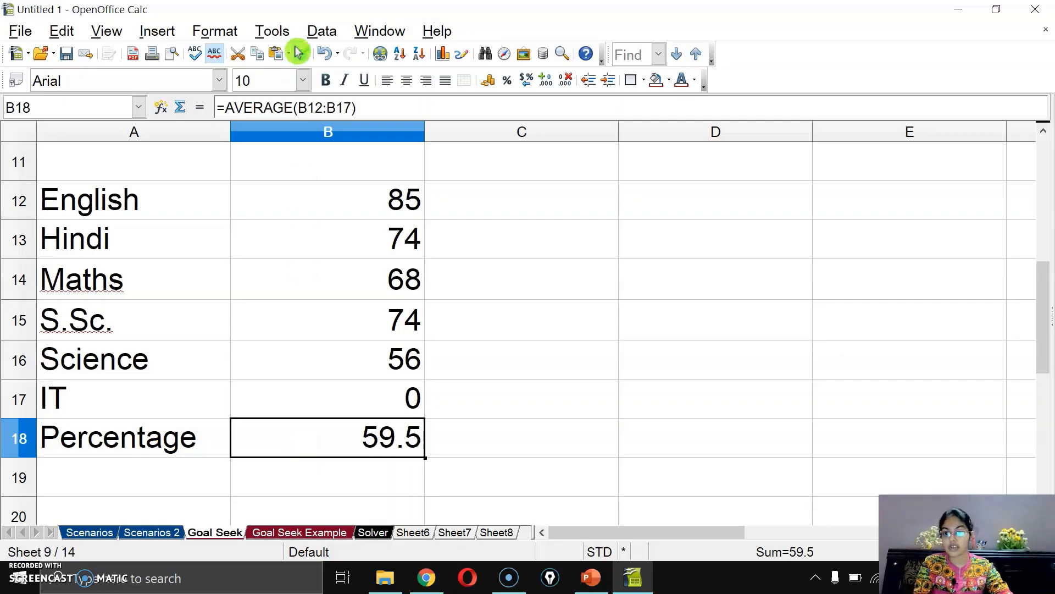
click(277, 36)
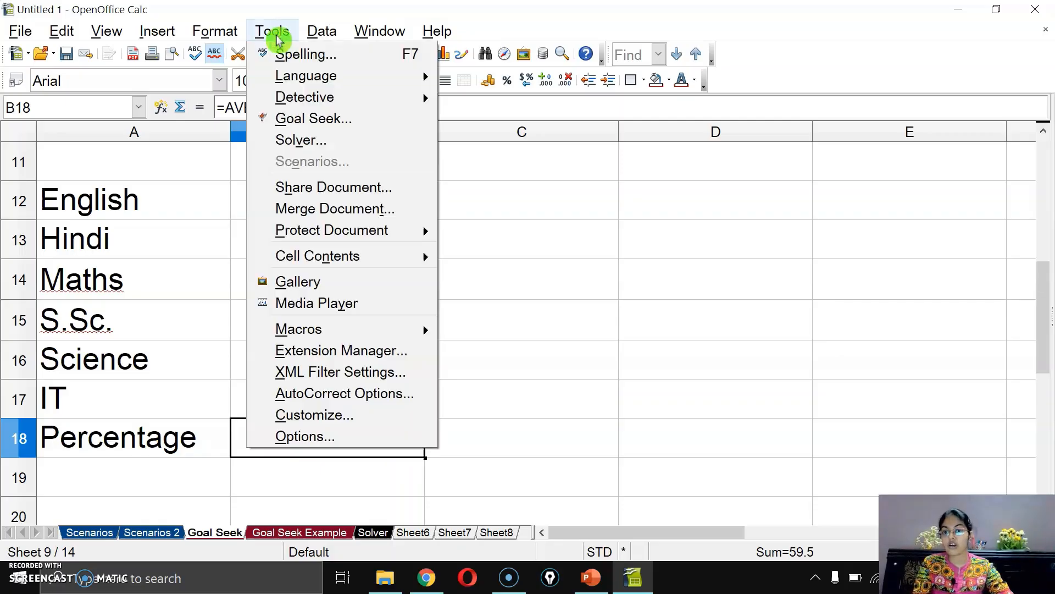
click(381, 124)
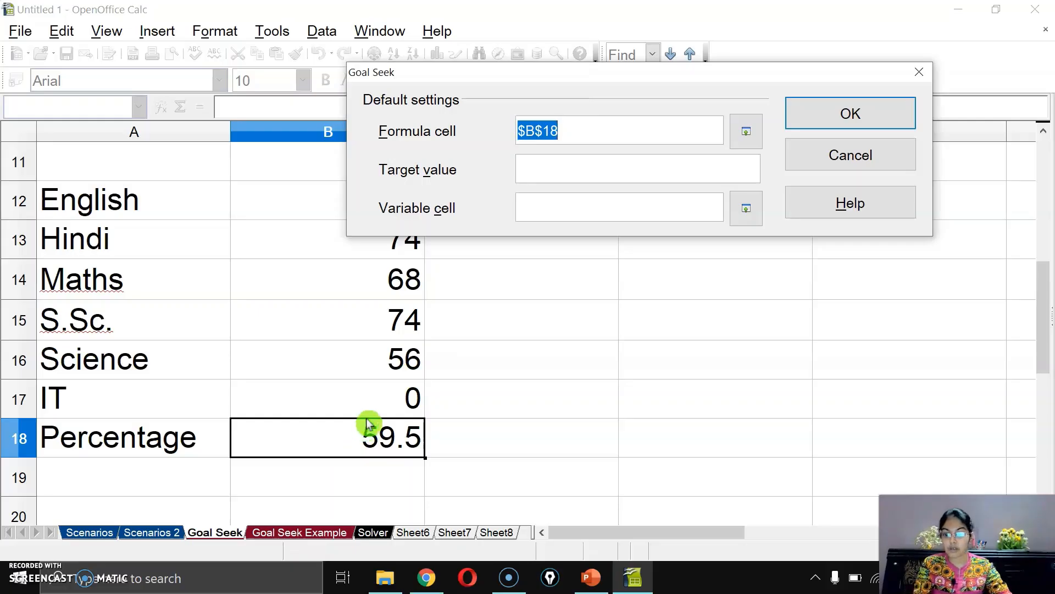
click(545, 174)
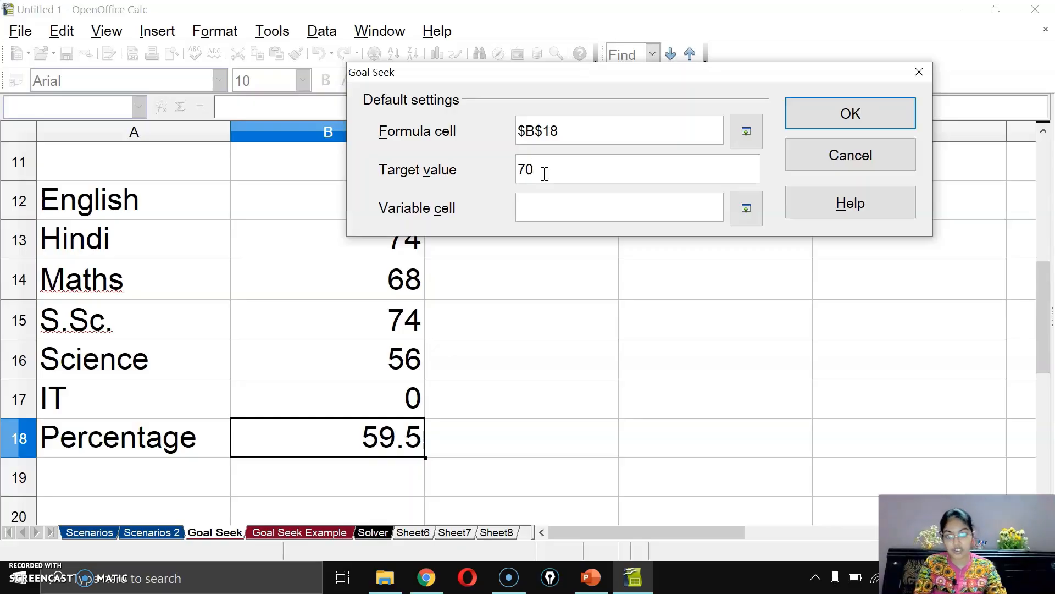
click(372, 415)
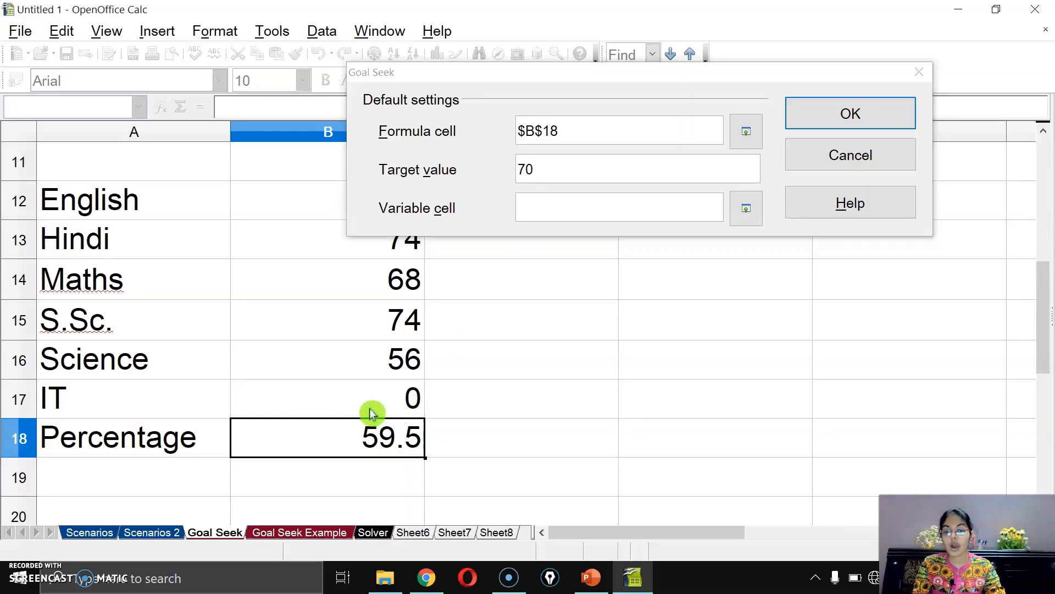
click(836, 116)
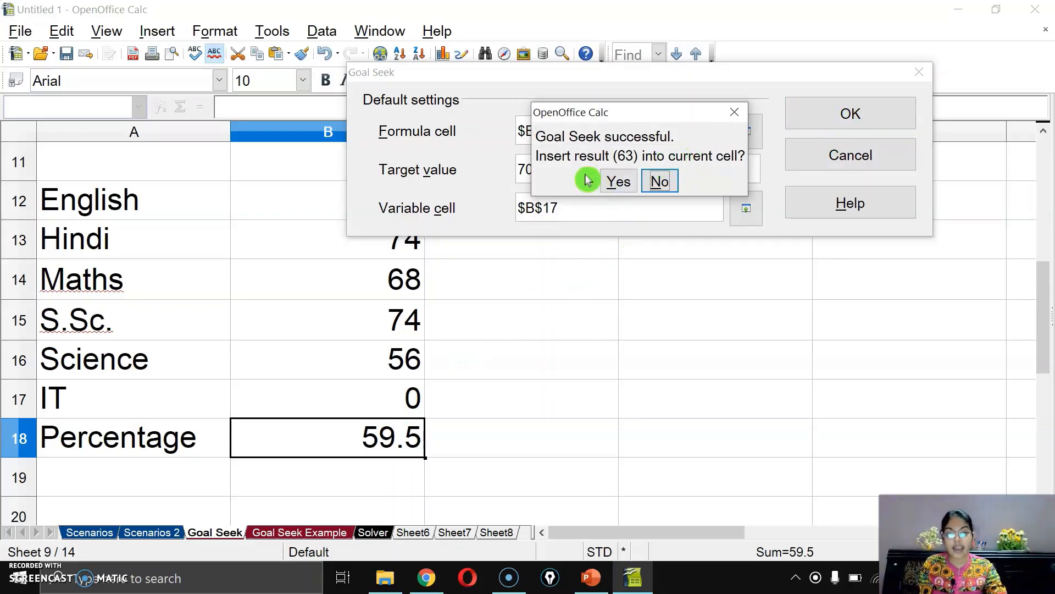
click(620, 183)
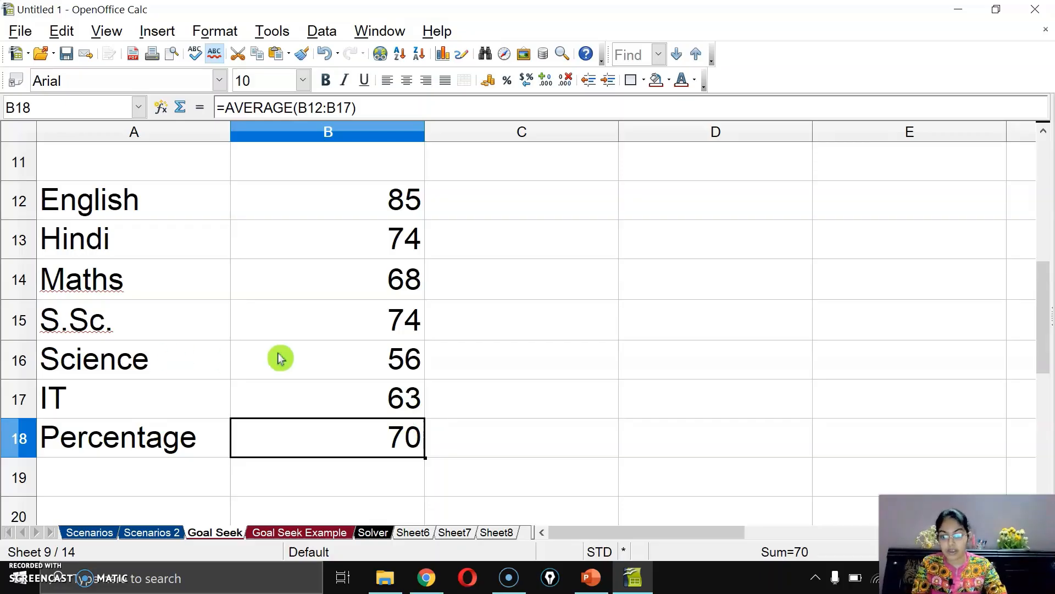
click(311, 406)
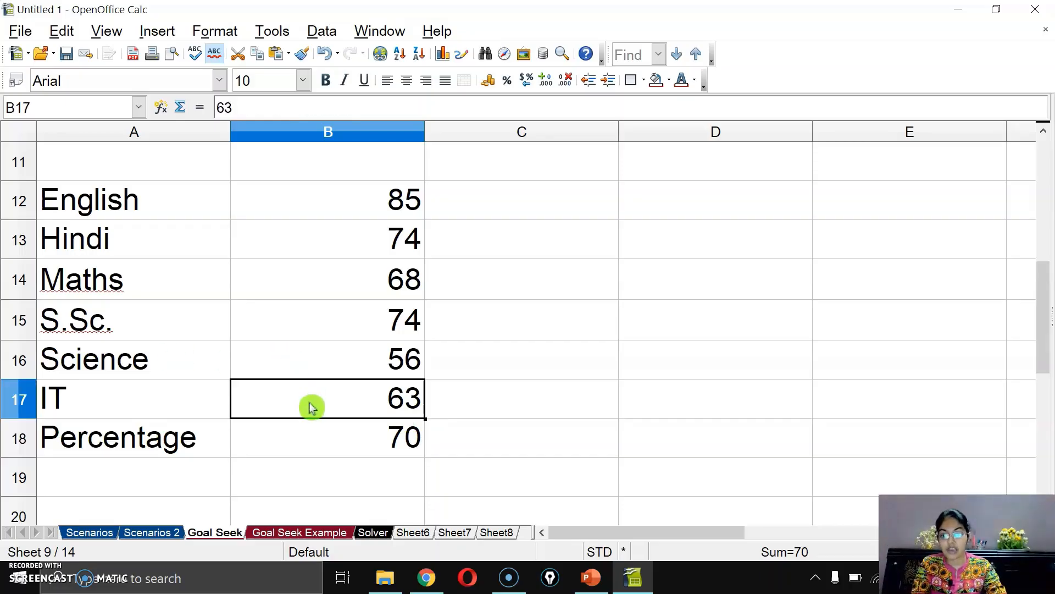
click(314, 443)
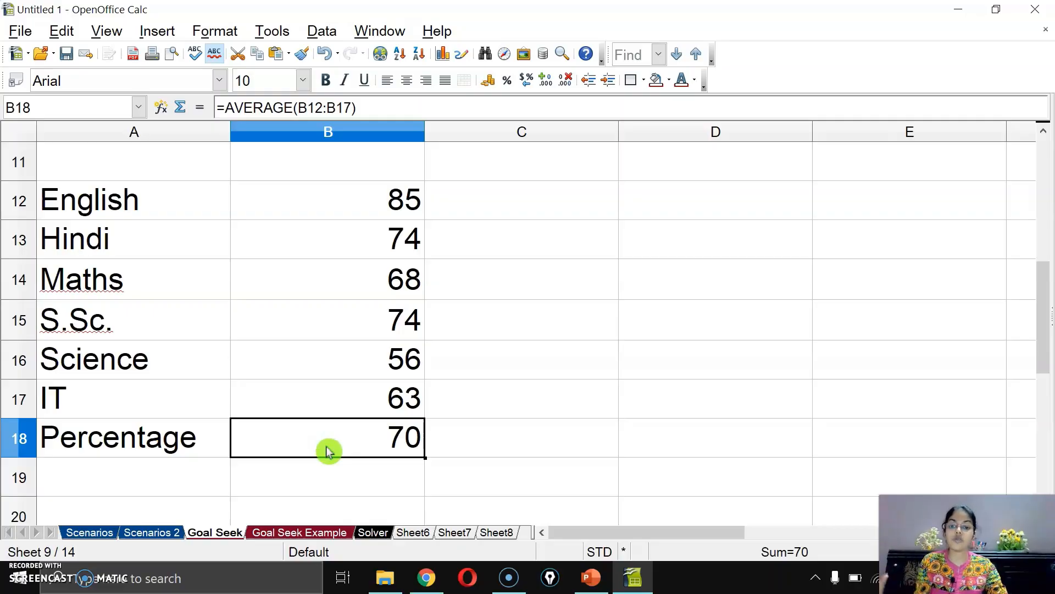
Switch to the Goal Seek Example sheet and read the problem about the Semester 4 marks needed for a distinction
click(271, 534)
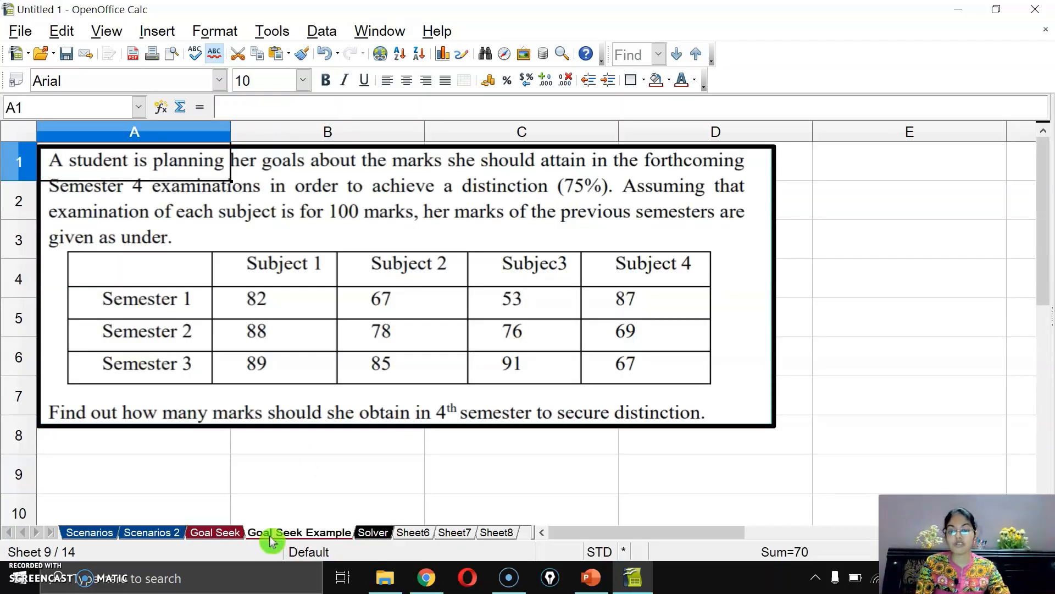
click(873, 290)
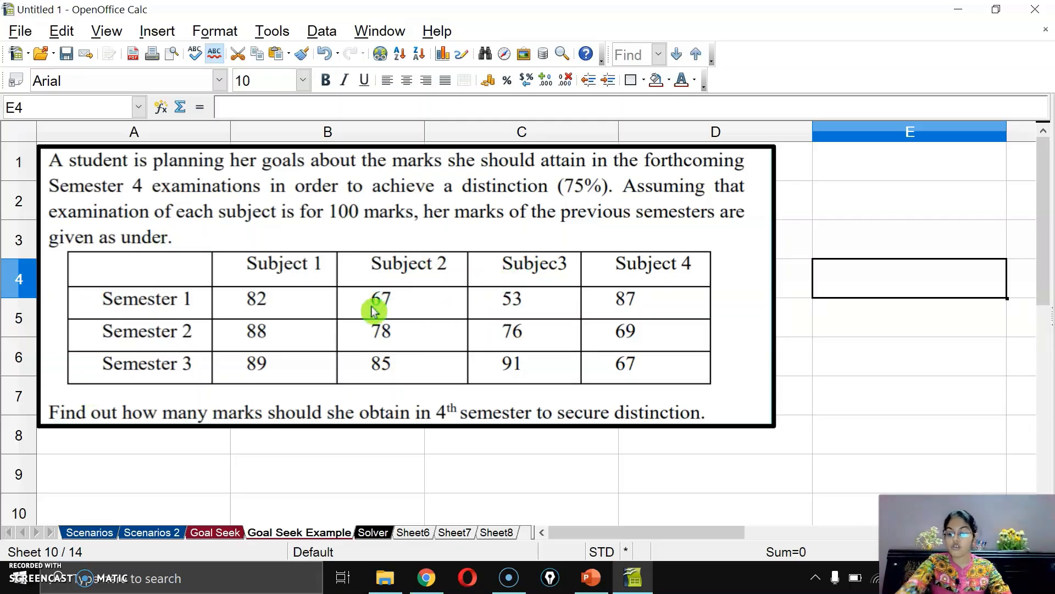
mouse_move(213, 252)
mouse_down()
mouse_move(694, 269)
mouse_move(710, 284)
mouse_up()
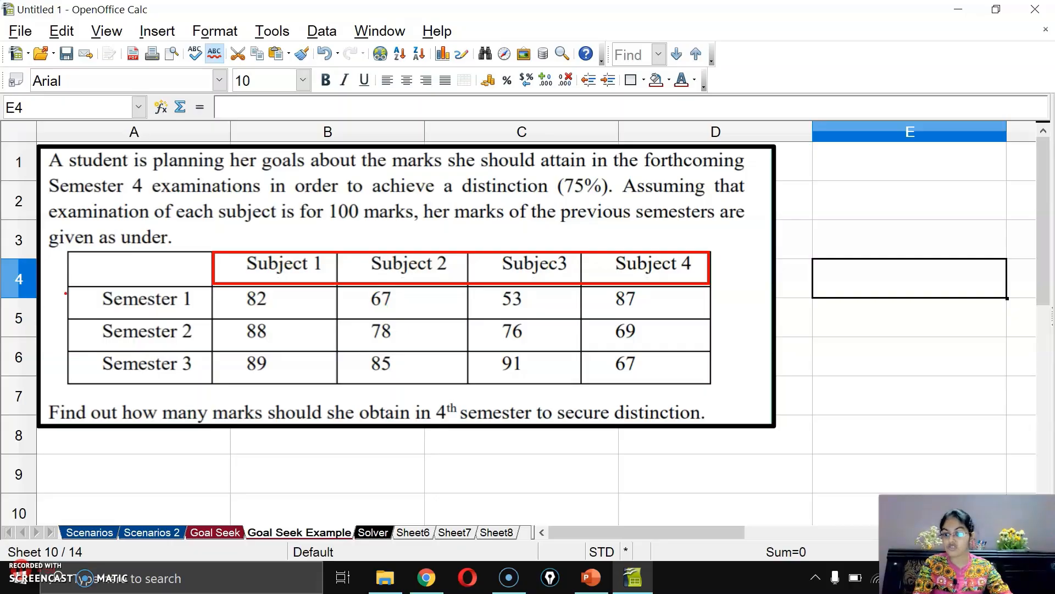
drag(82, 288, 201, 380)
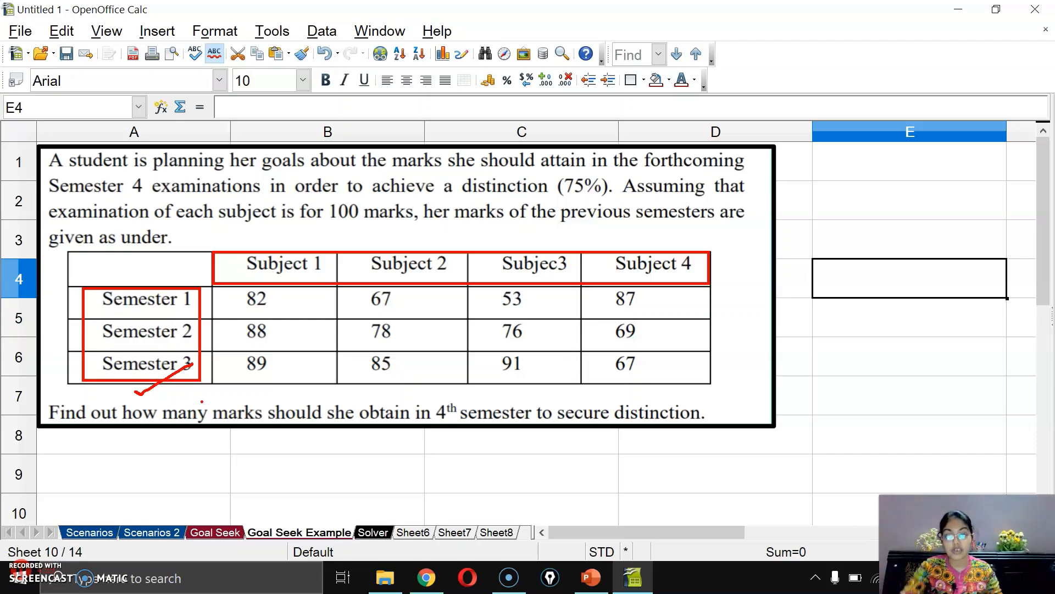
click(121, 480)
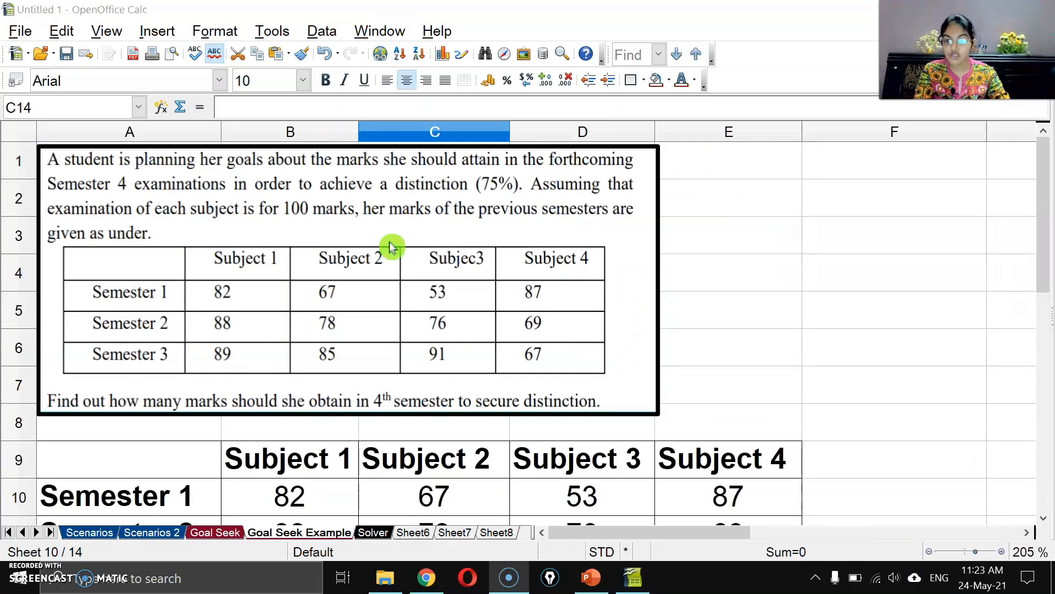
Examine the Semester 1 to 3 marks table in A9:E13 against the marks in the problem statement
click(378, 314)
scroll(378, 314, down, 2)
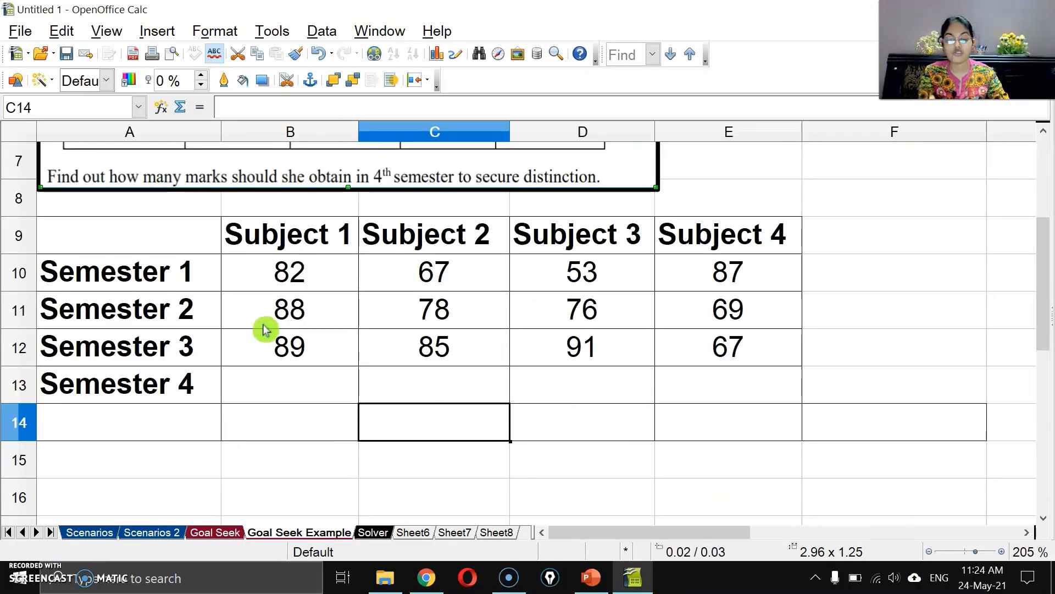
scroll(212, 373, up, 1)
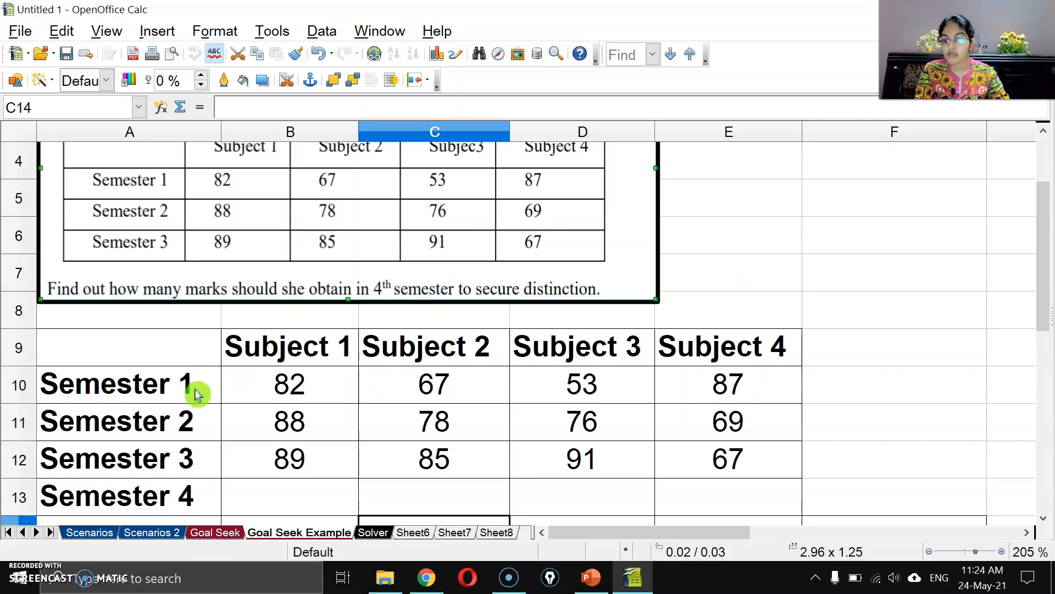
drag(348, 394, 682, 395)
drag(291, 424, 676, 461)
scroll(365, 405, up, 1)
scroll(397, 286, down, 1)
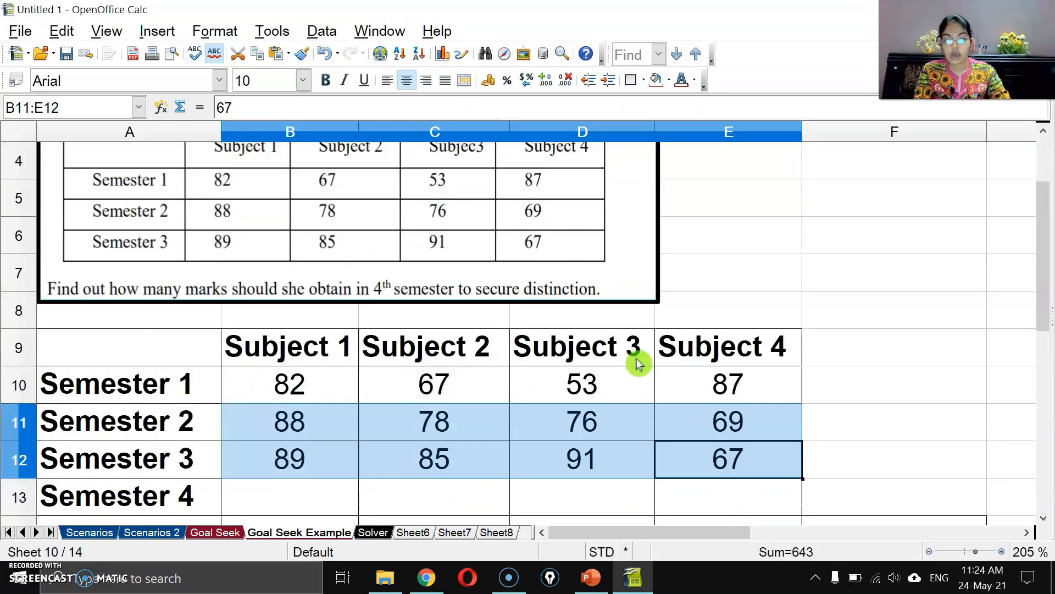
Add the bold column header "Average" in F9
click(815, 358)
text(Average)
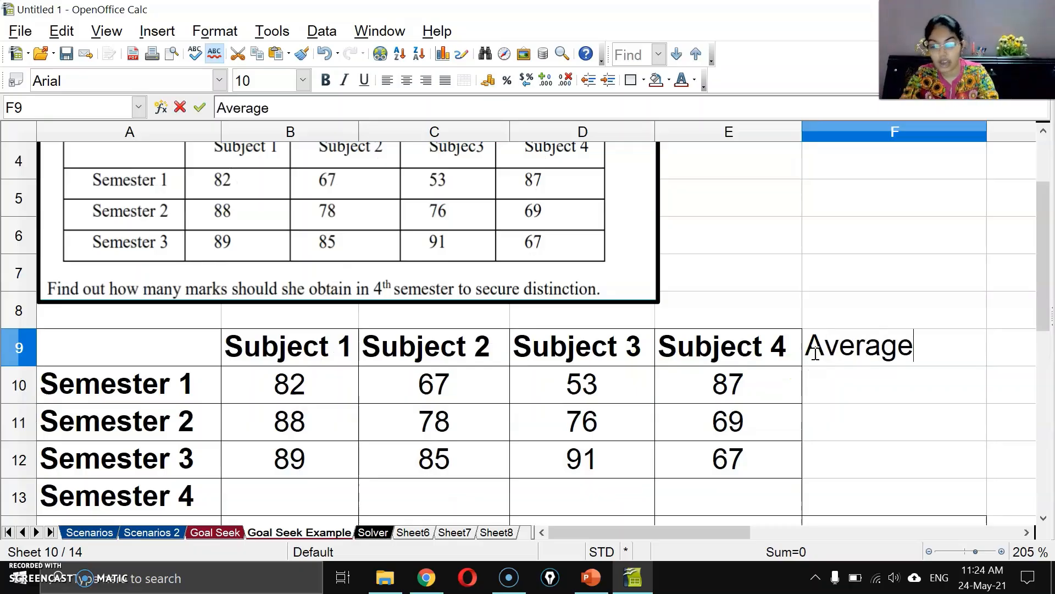
key(Return)
click(815, 354)
key(ctrl+b)
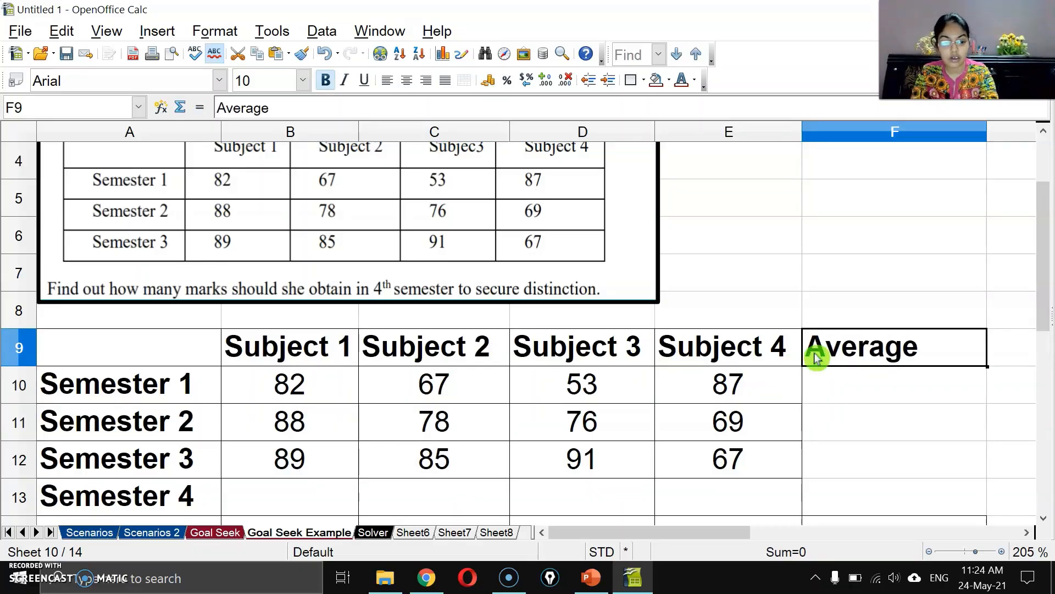
Calculate the Semester 1 average in F10 with =AVERAGE(B10:E10) and fill the formula down to F13
key(Return)
text(=av)
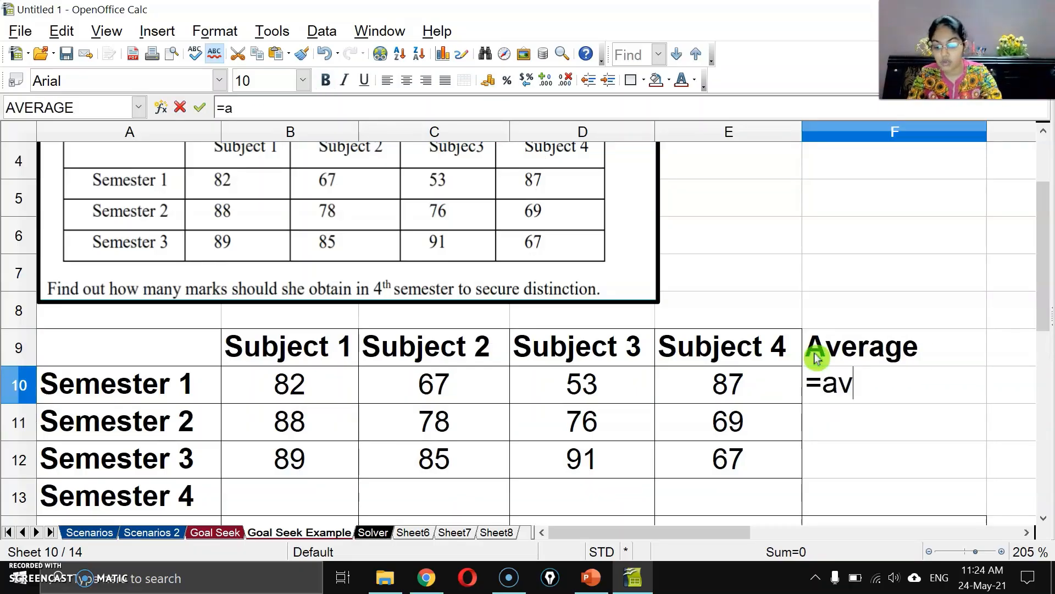
text(erage()
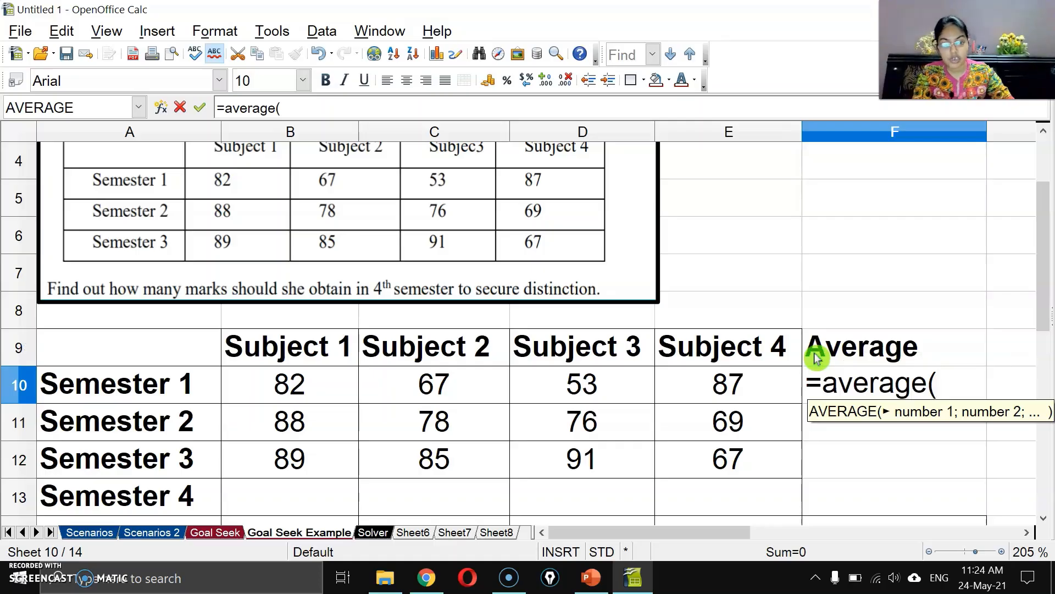
drag(295, 383, 702, 386)
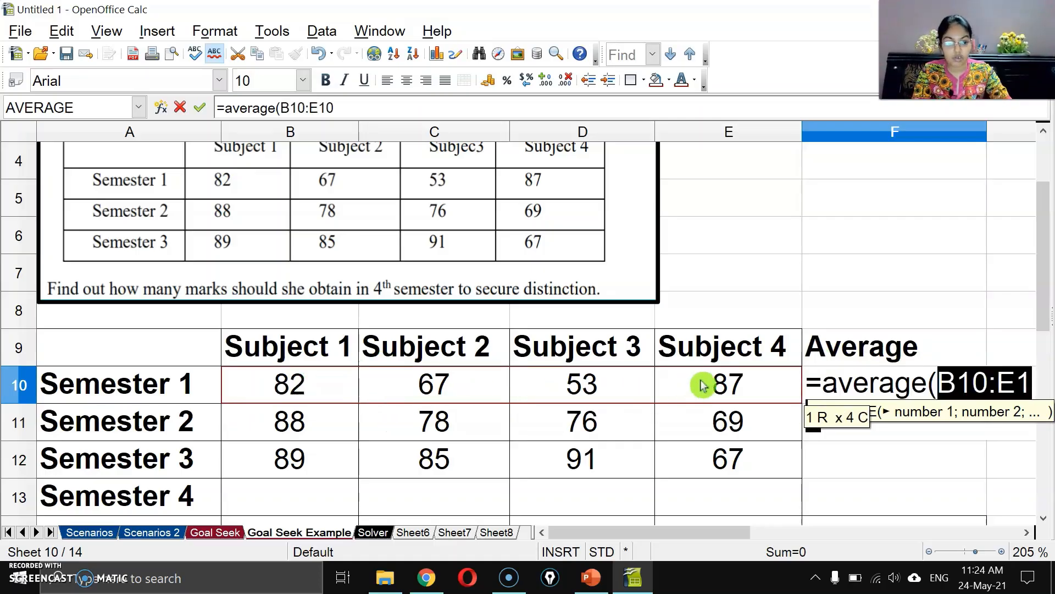
key(Return)
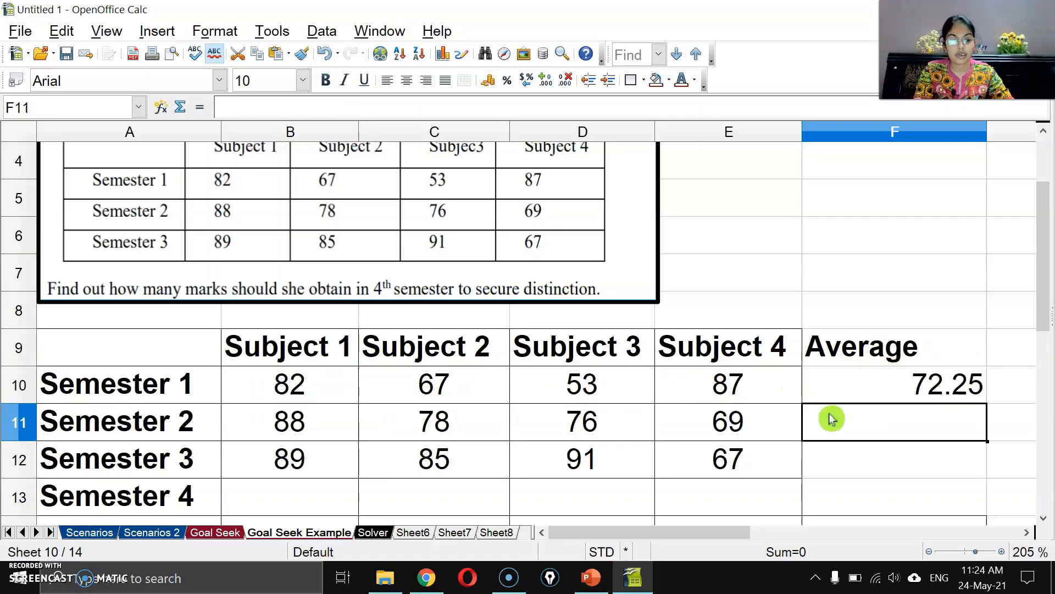
click(851, 393)
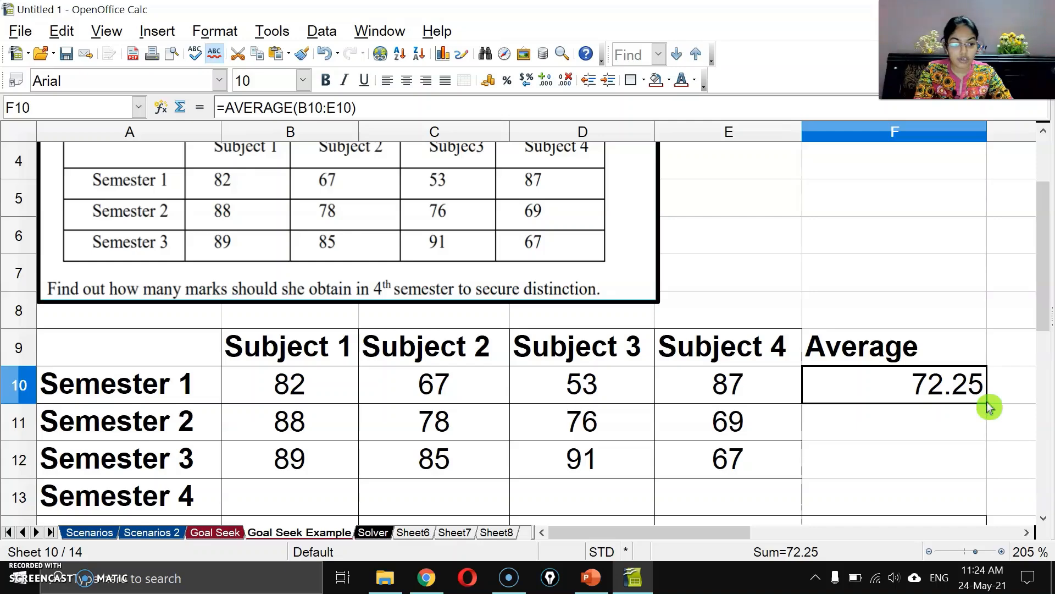
drag(988, 404, 987, 519)
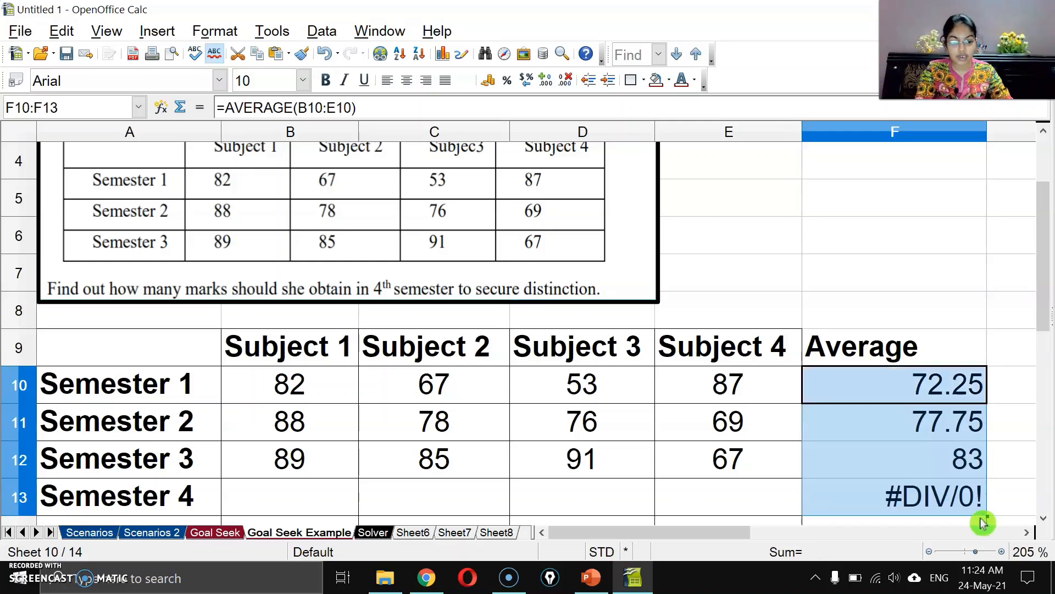
Replace the Semester 4 average formula in F13 with the value 0
click(900, 498)
scroll(882, 456, down, 1)
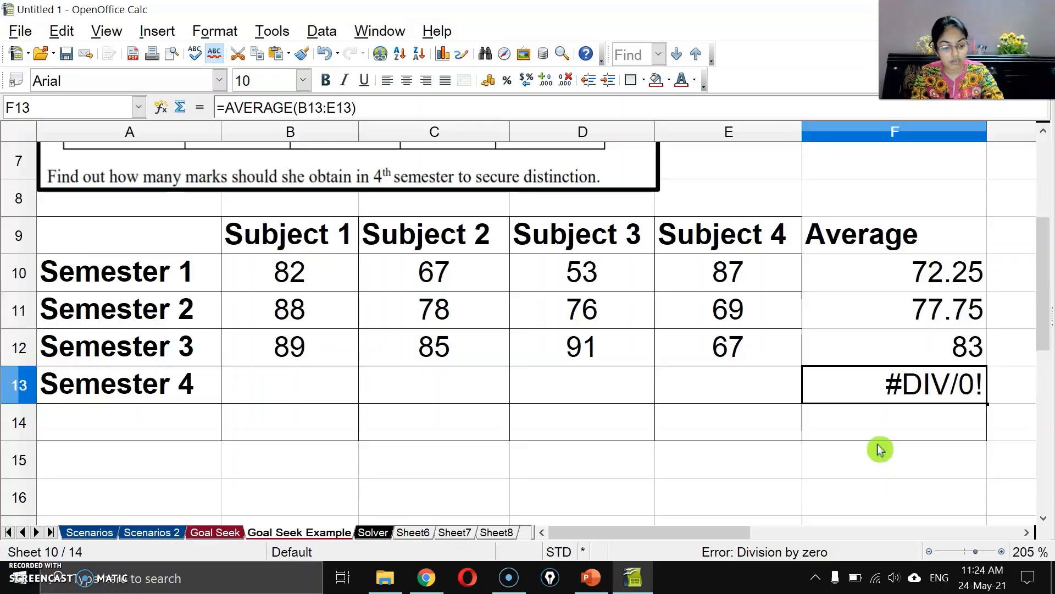
text(0)
key(Return)
click(884, 381)
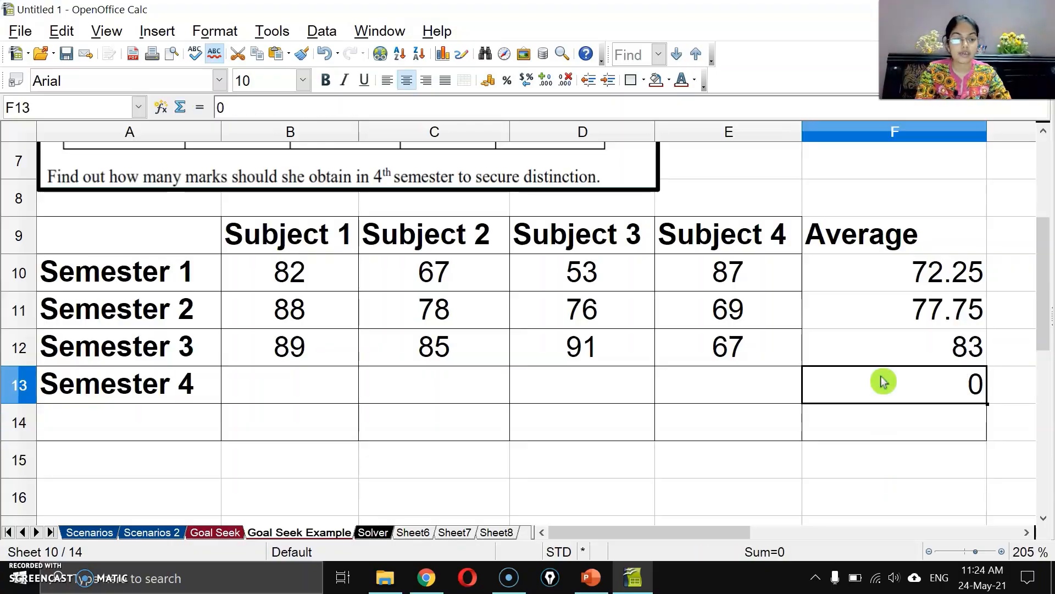
Apply cell borders to the Average column in F9:F13
click(881, 278)
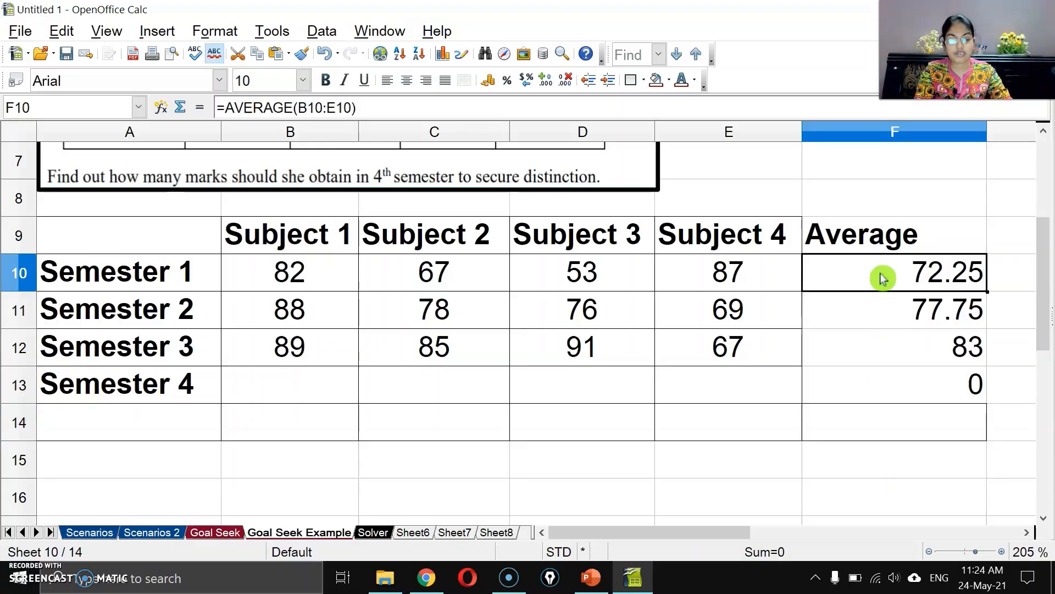
drag(855, 233, 855, 394)
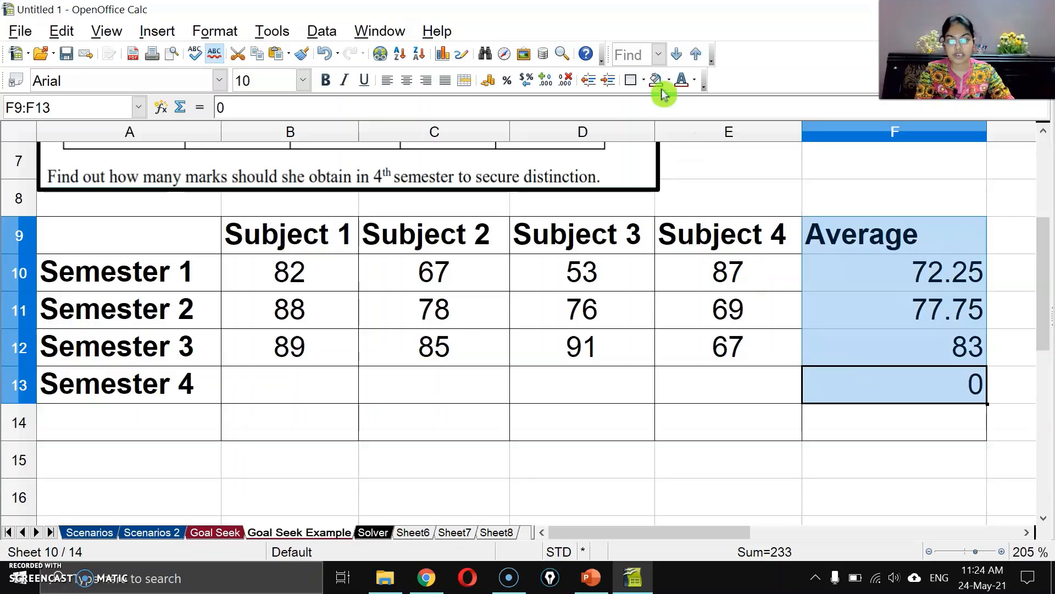
click(644, 80)
click(673, 127)
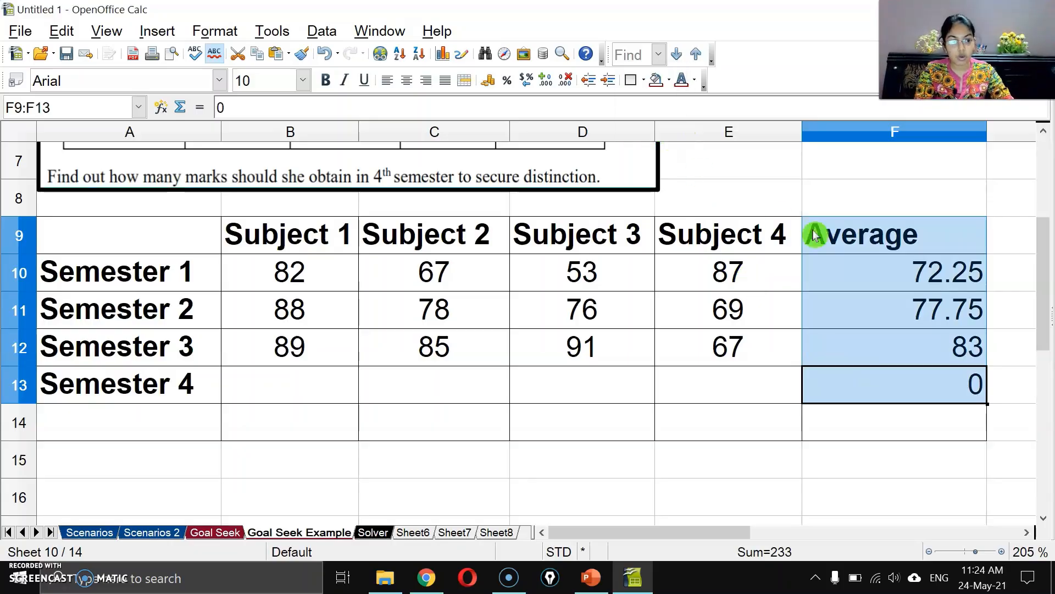
click(855, 339)
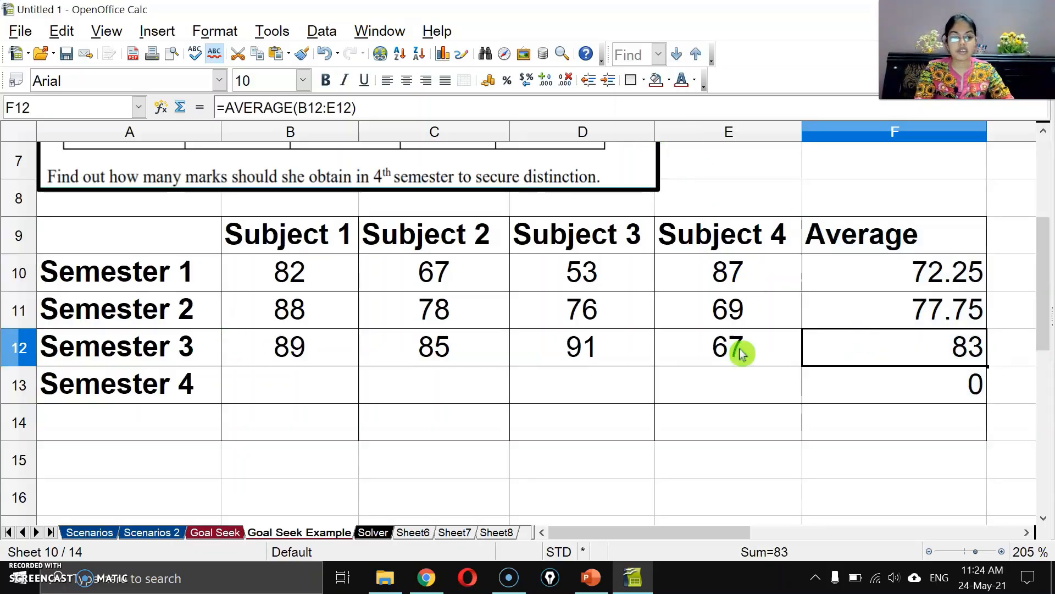
Calculate the overall average of the four semester averages in F14 with =AVERAGE(F10:F13)
click(874, 316)
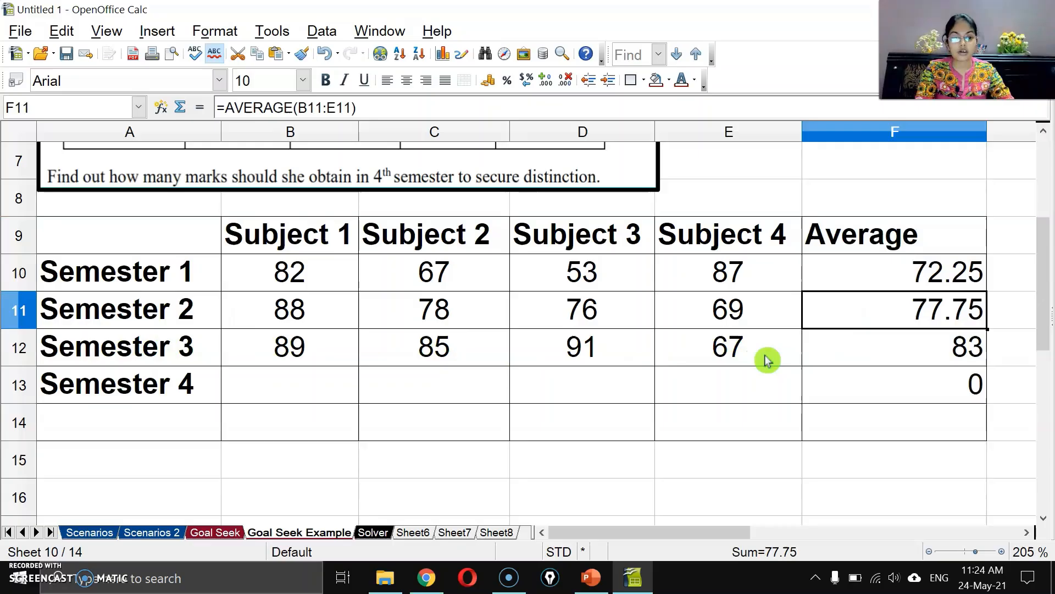
click(873, 358)
click(880, 426)
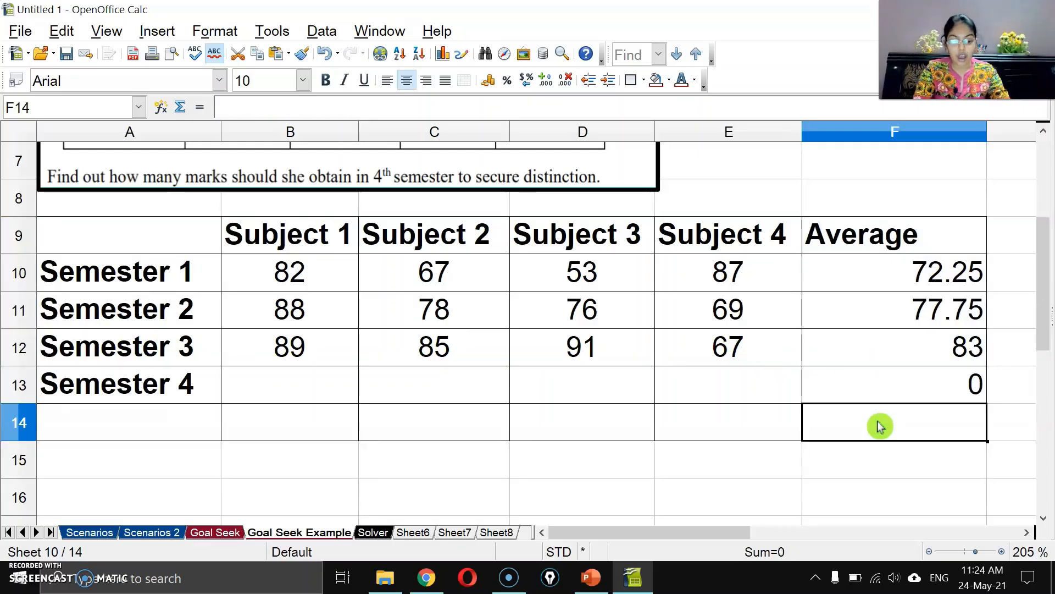
text(=average)
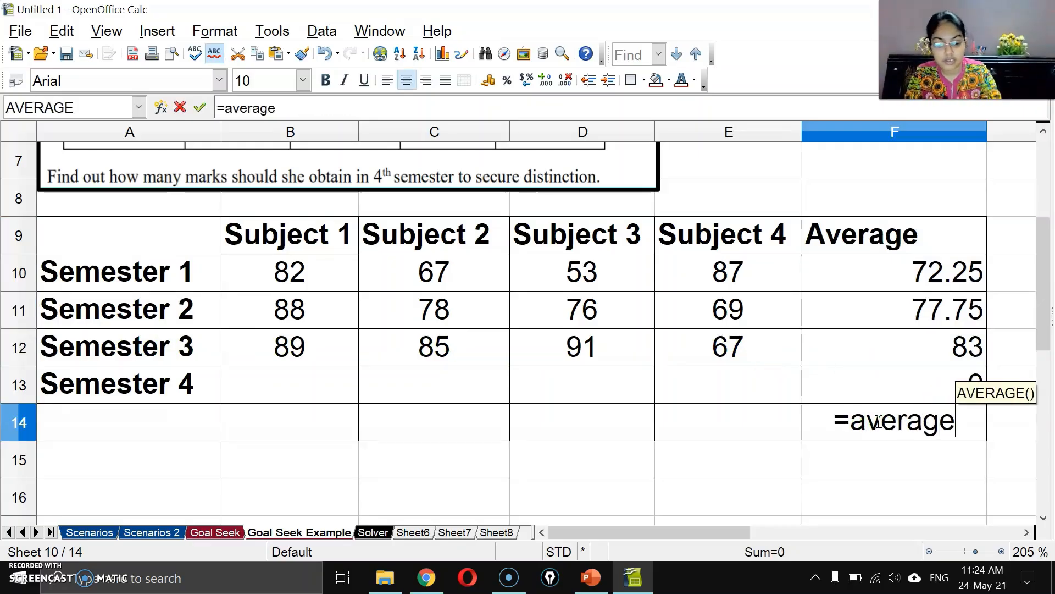
text(()
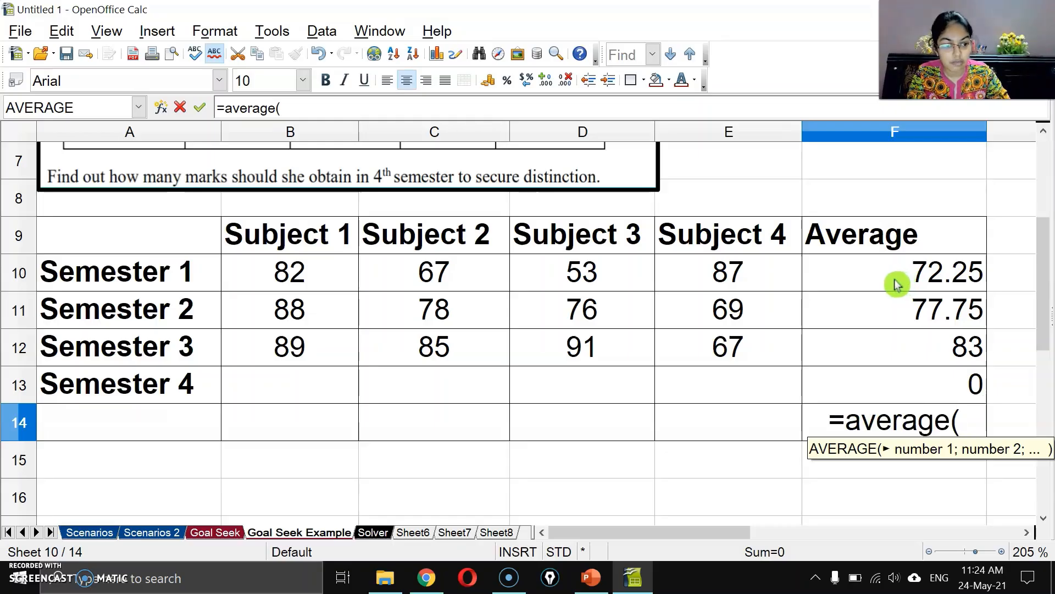
drag(896, 284, 911, 390)
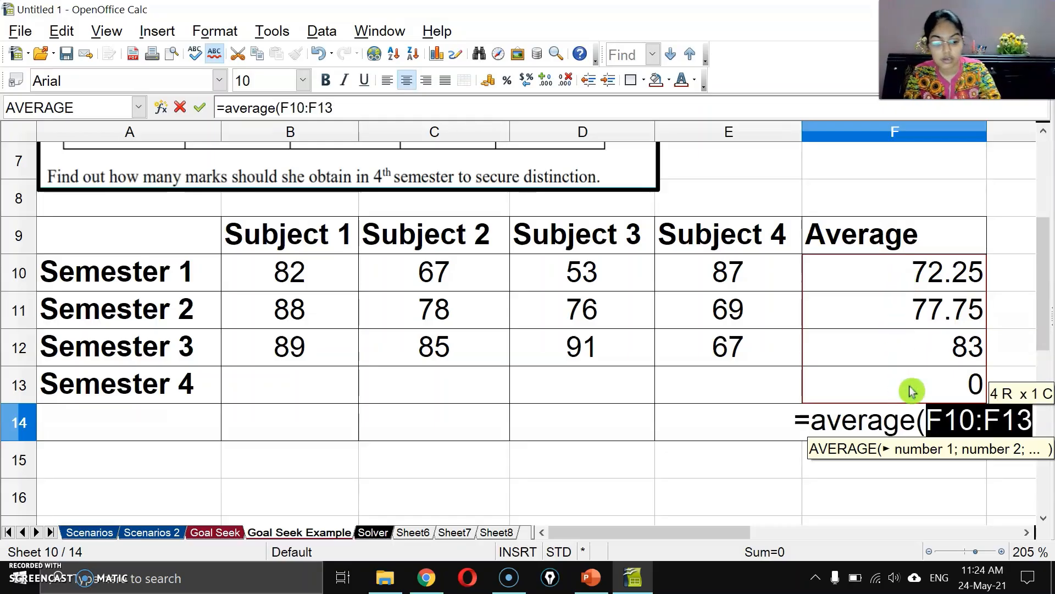
text())
key(Return)
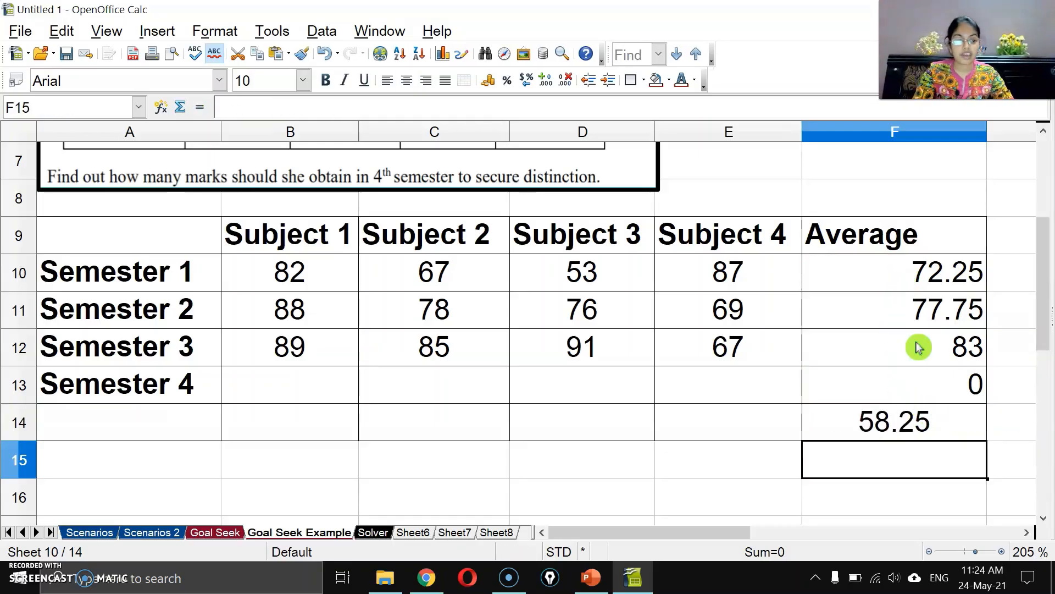
Center-align the semester averages in F10:F13
drag(913, 283, 914, 374)
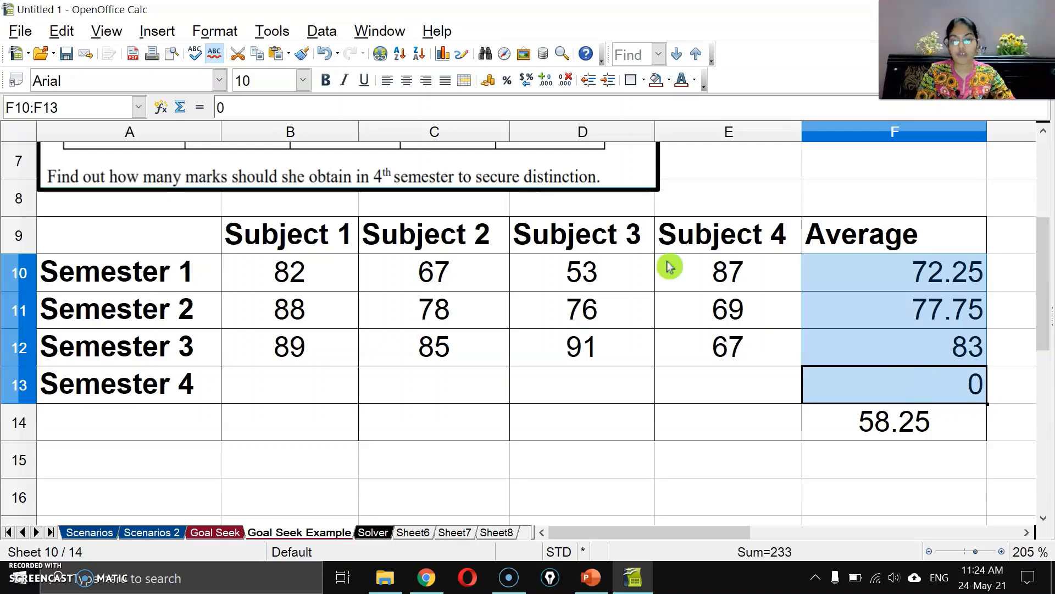
click(407, 82)
click(697, 253)
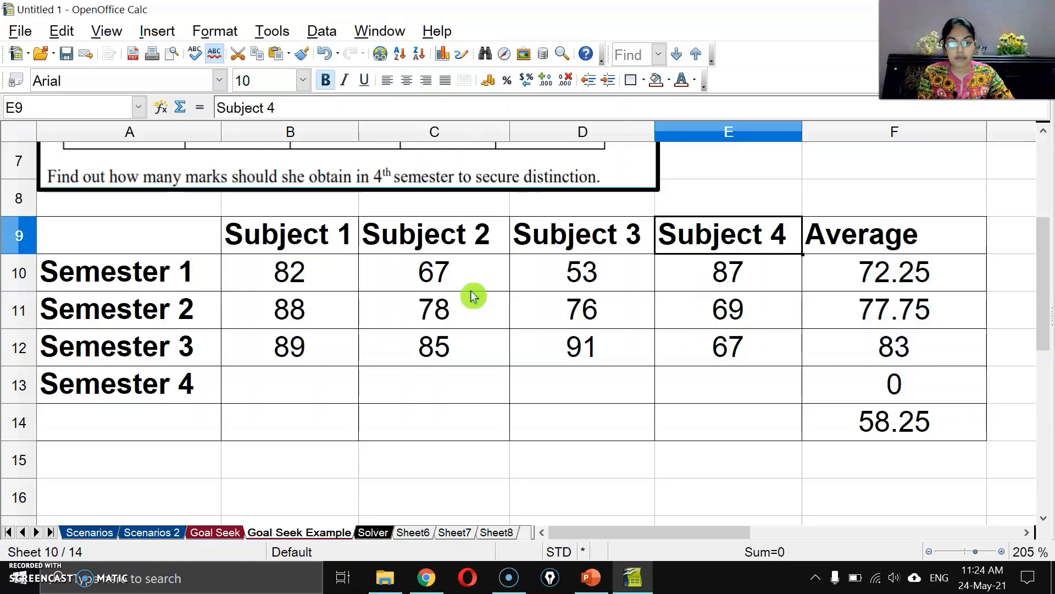
Set up Goal Seek with formula cell F14, target value 75 and the Semester 4 average in F13 as the variable cell
scroll(462, 289, up, 2)
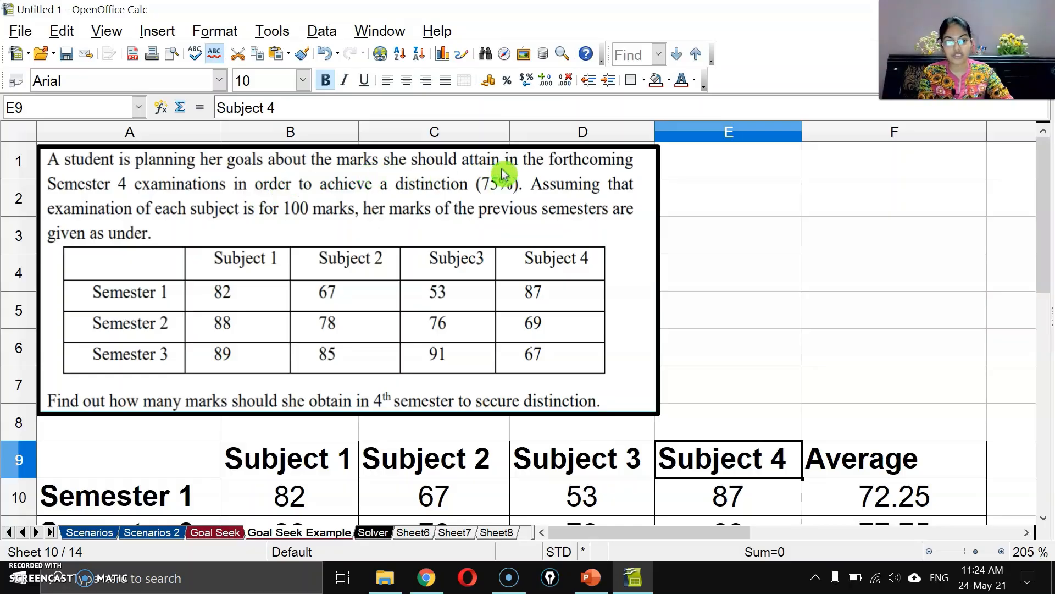
scroll(191, 219, down, 1)
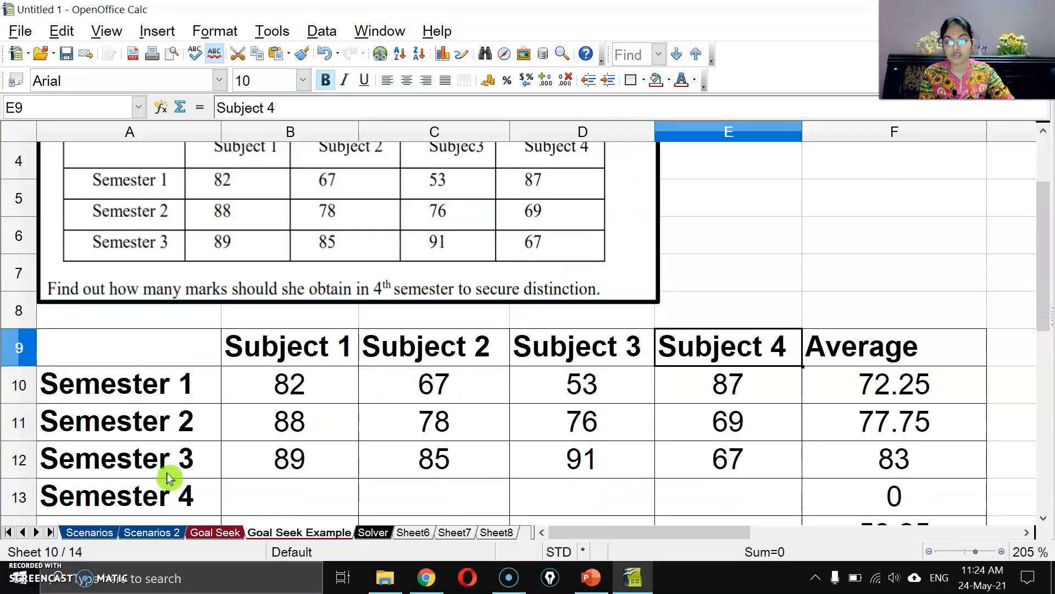
click(148, 492)
click(836, 492)
scroll(539, 271, up, 1)
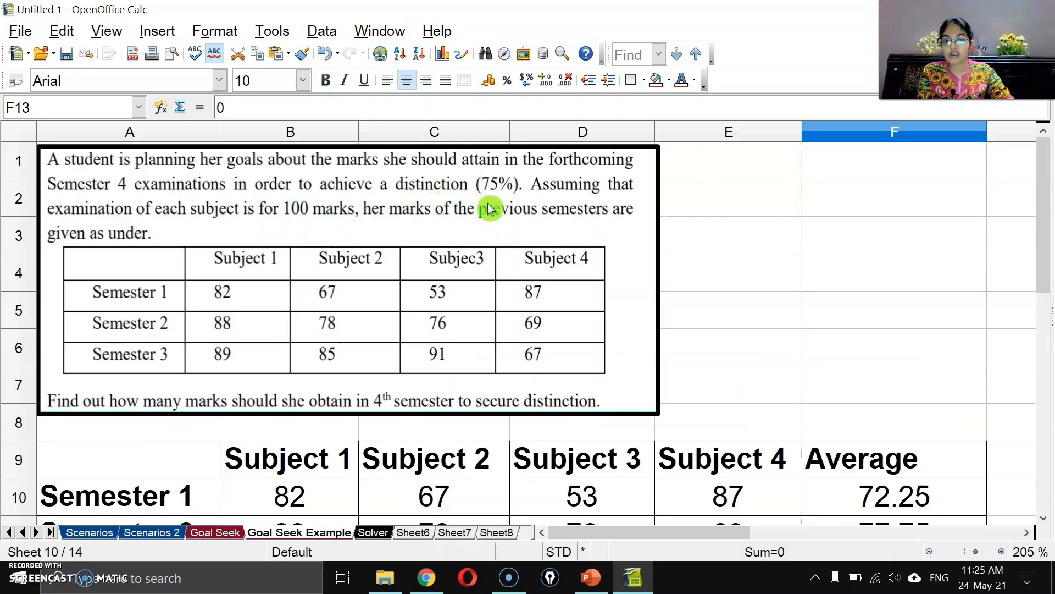
scroll(561, 226, down, 3)
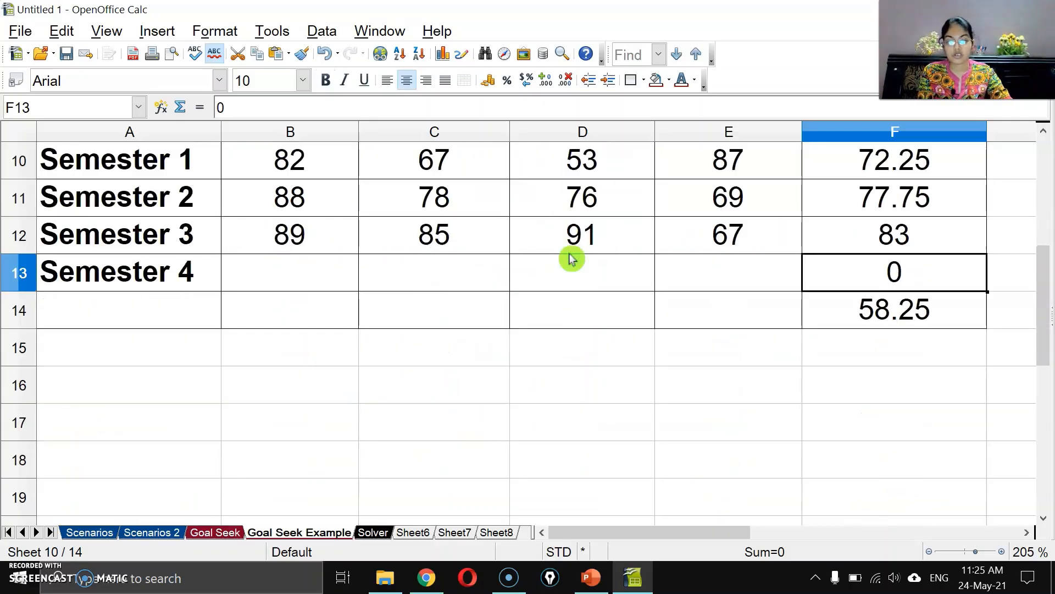
click(862, 308)
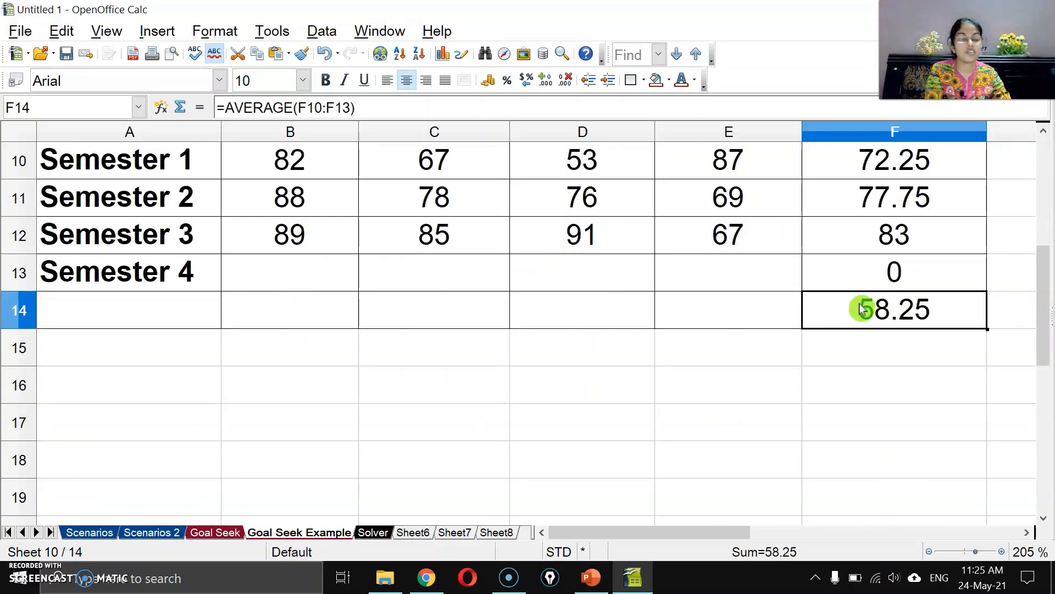
click(286, 34)
click(316, 116)
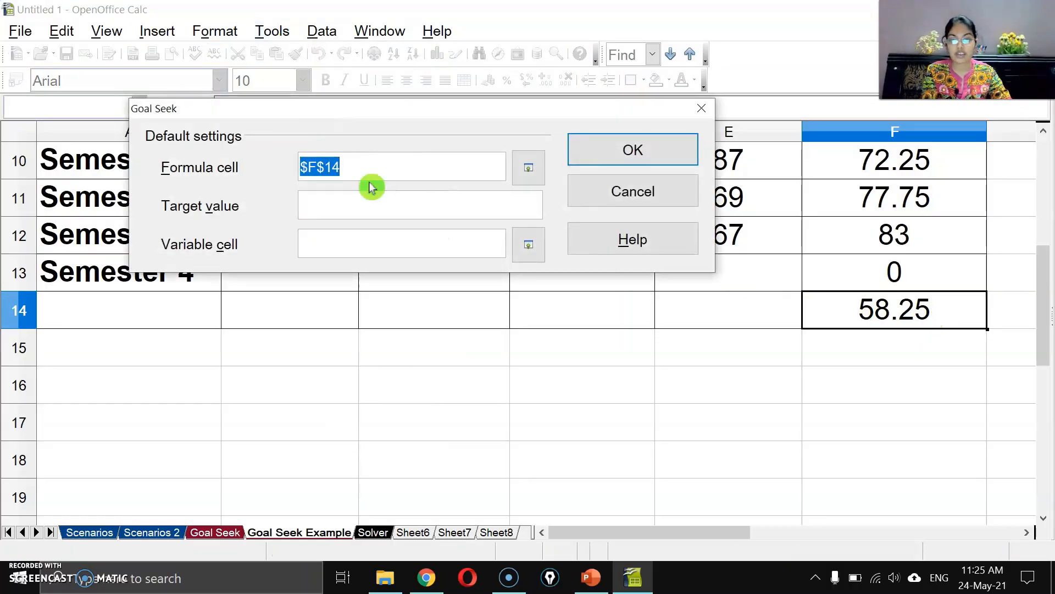
click(355, 202)
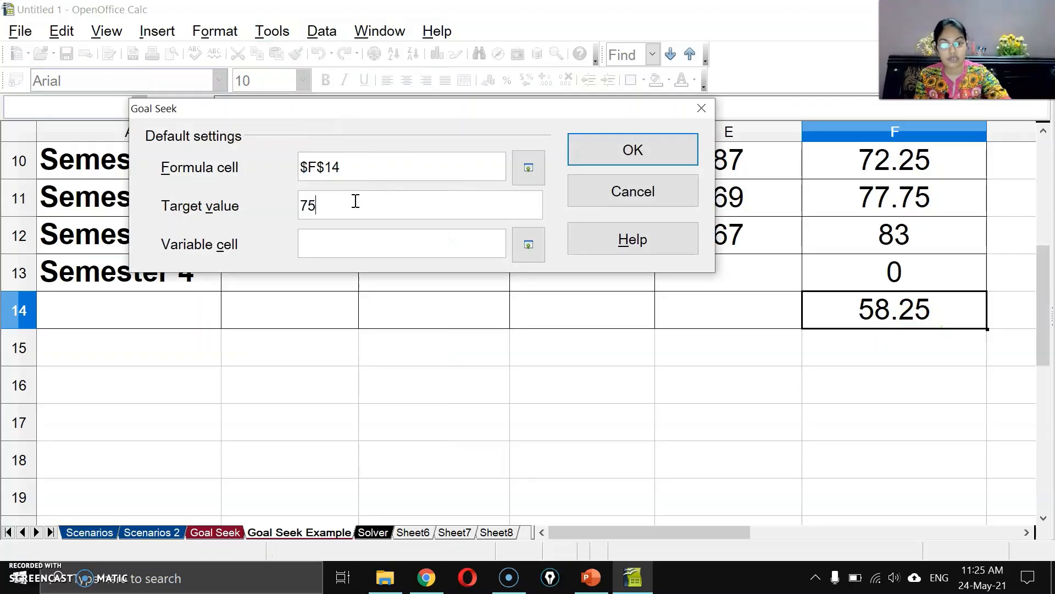
click(852, 275)
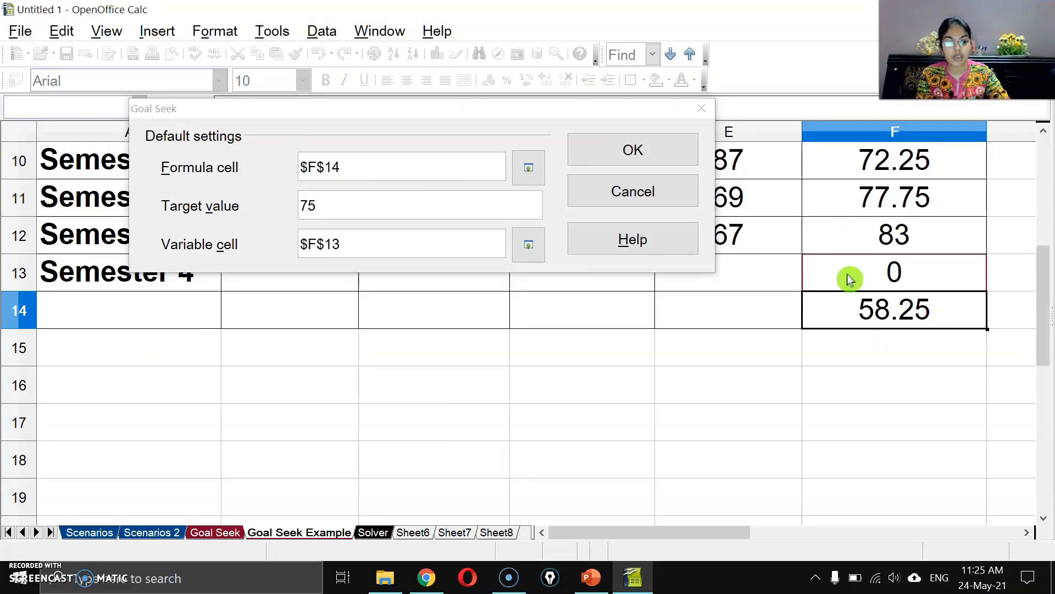
Run the goal seek, insert its result into F13, and check the Semester 4 and overall averages
click(646, 159)
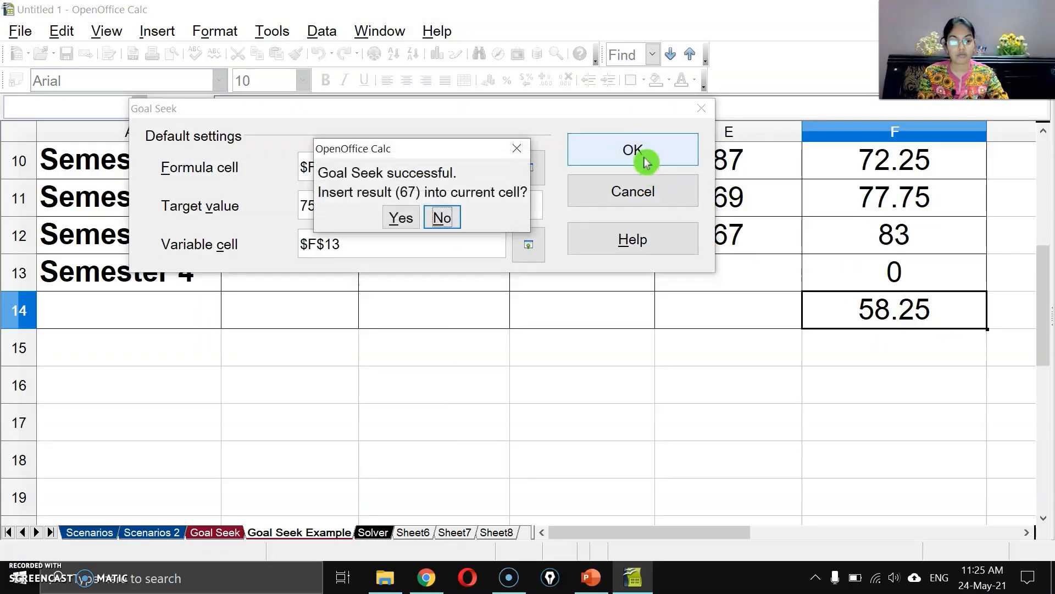
click(398, 219)
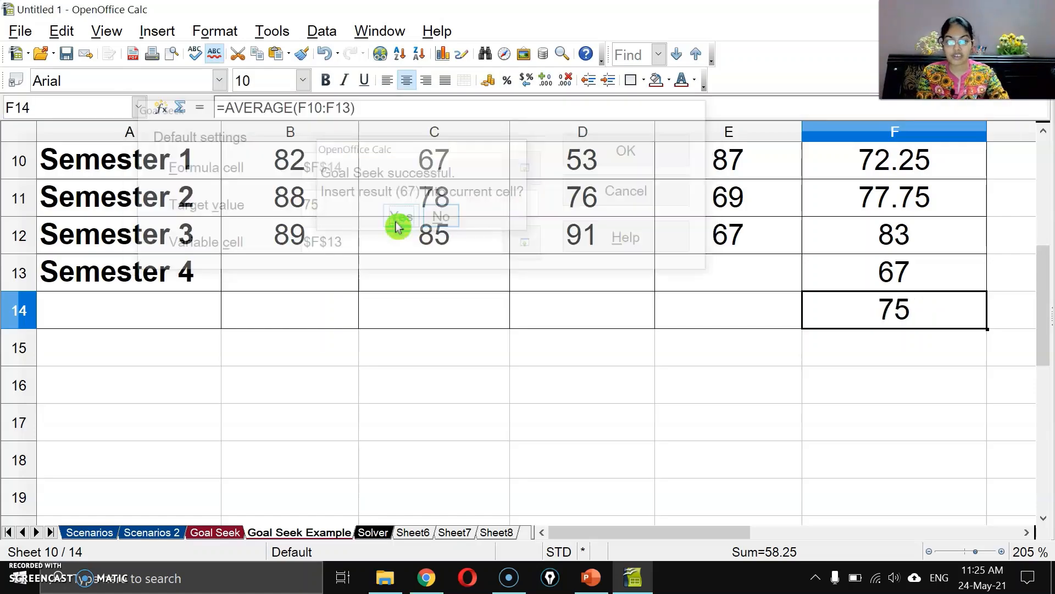
click(901, 276)
scroll(902, 277, up, 1)
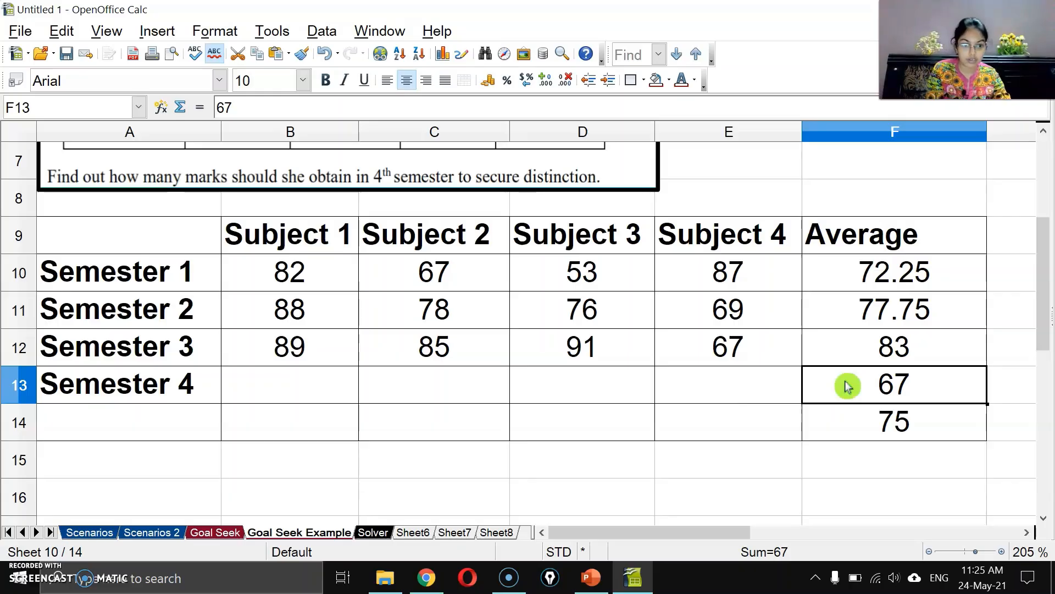
click(868, 428)
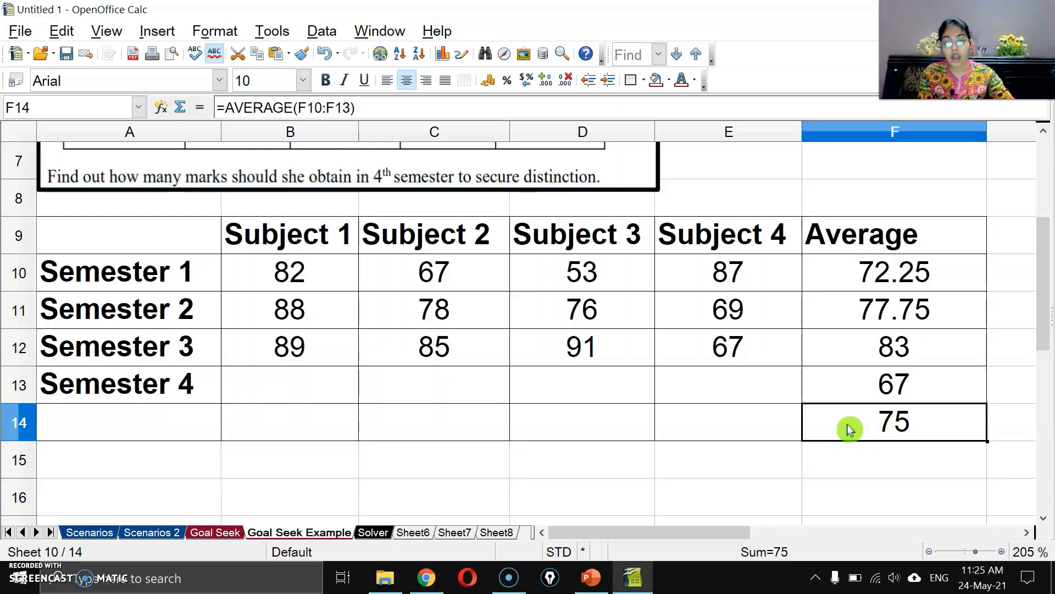
Enter 0 as the Semester 4 mark for Subject 1 in B13
click(284, 434)
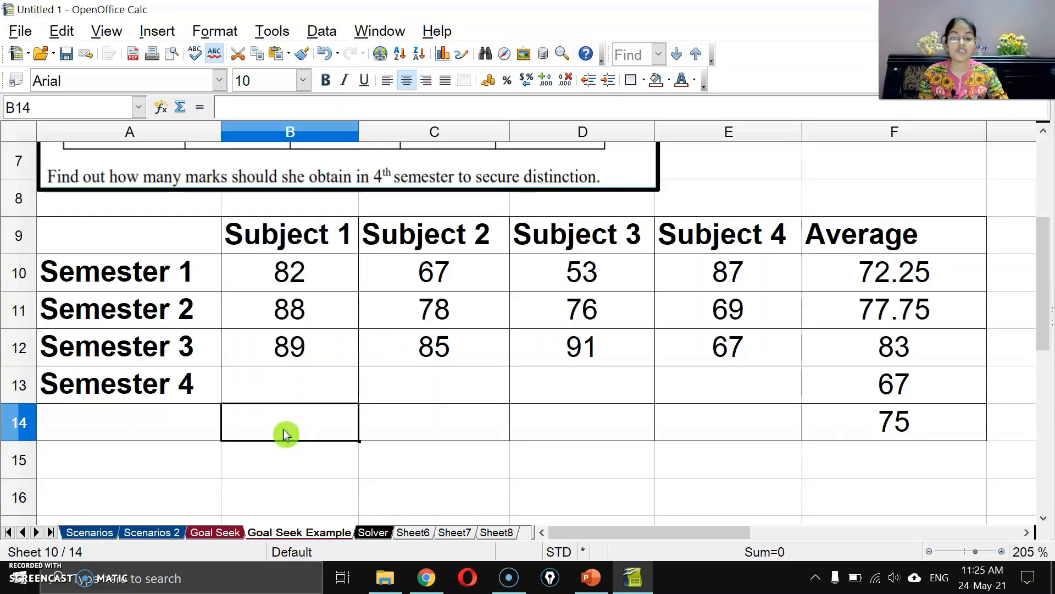
click(284, 384)
key(Return)
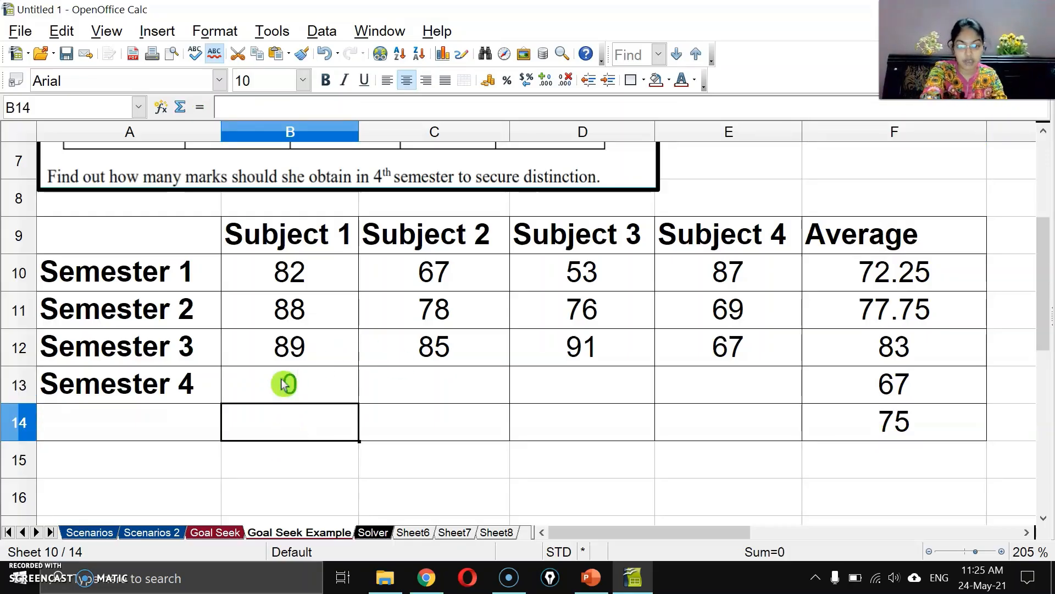
click(283, 384)
text(0)
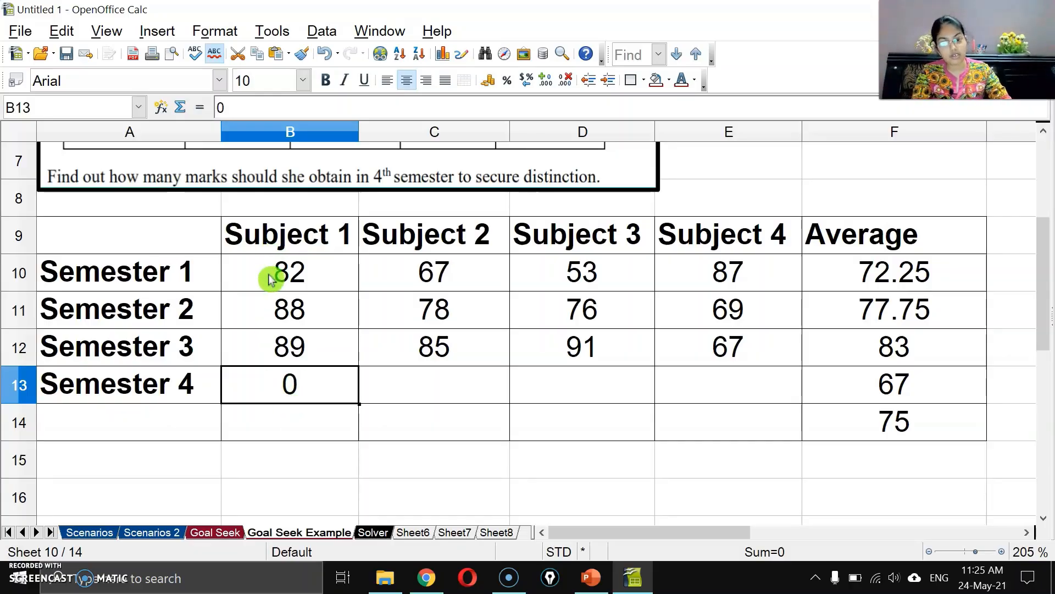
Try to fill the Semester 4 mark in B13 across to E13
drag(270, 278, 271, 341)
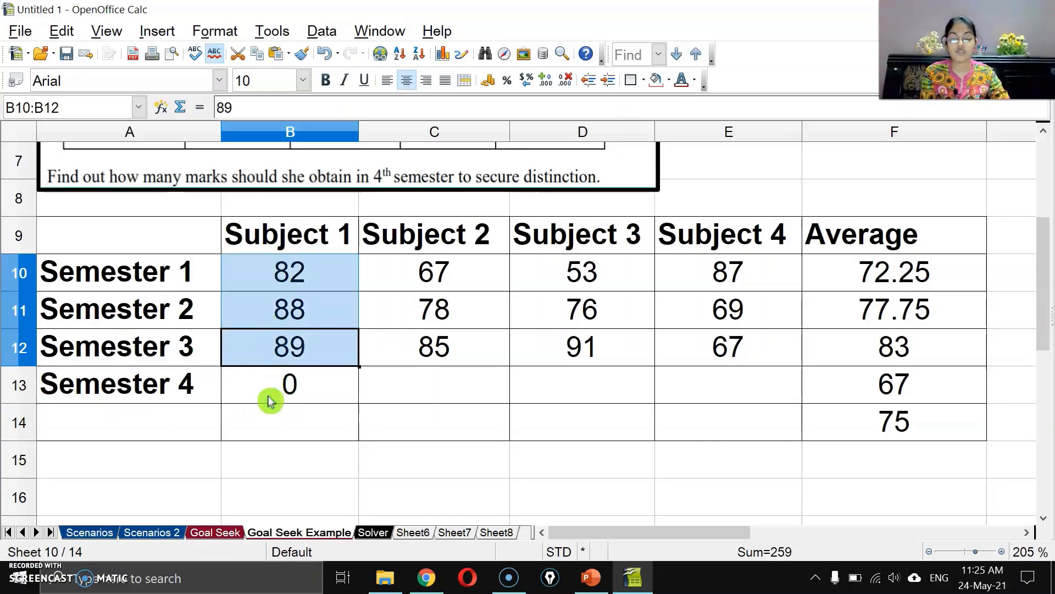
click(285, 427)
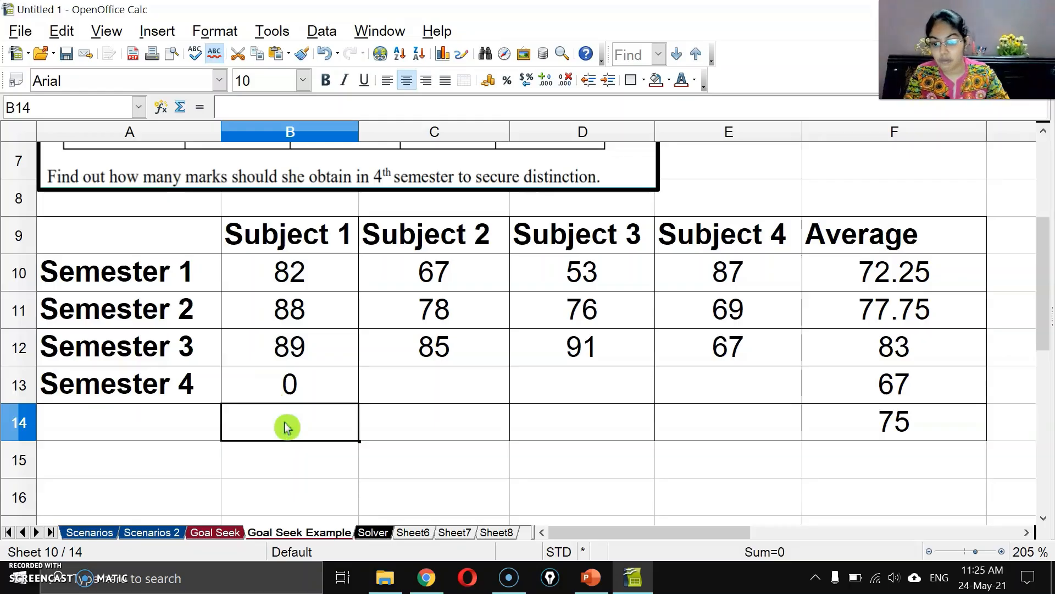
click(291, 391)
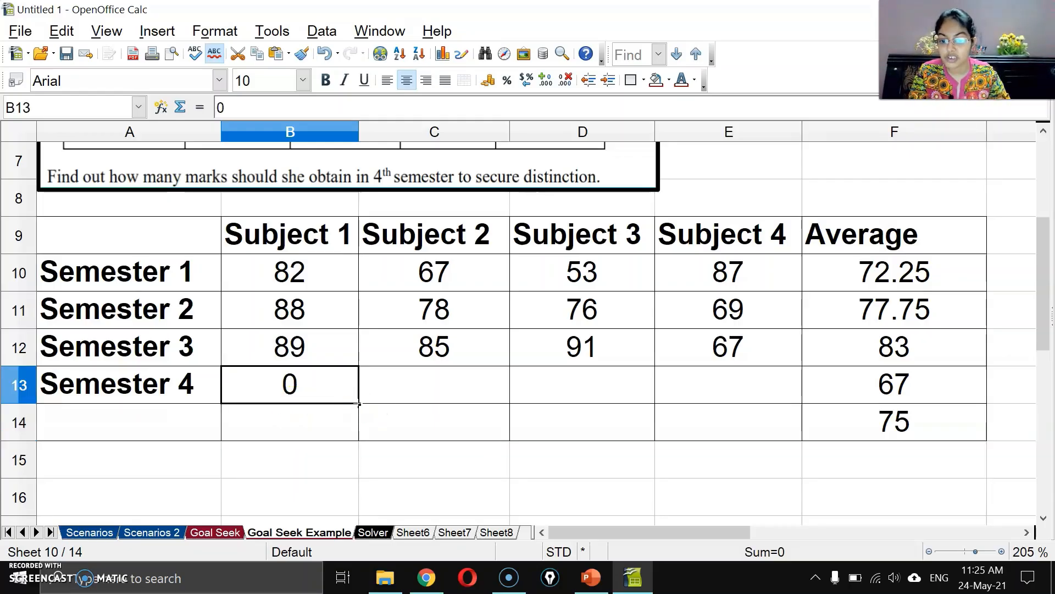
drag(356, 408, 648, 396)
drag(716, 394, 736, 396)
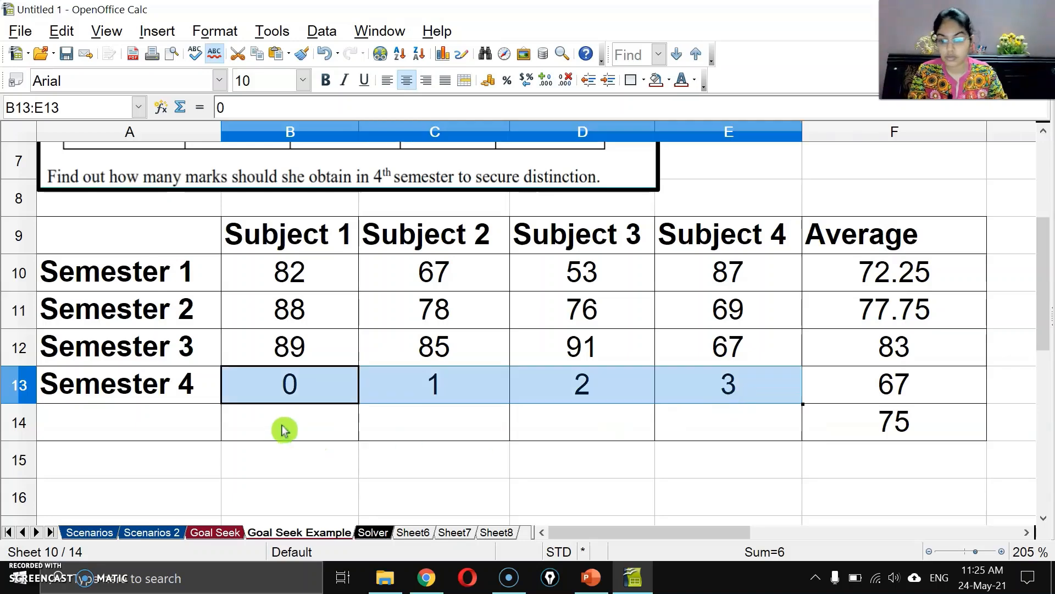
Enter 0 as the Semester 4 mark for Subjects 2, 3 and 4 in C13:E13
click(432, 403)
text(0)
key(Tab)
text(0)
key(Tab)
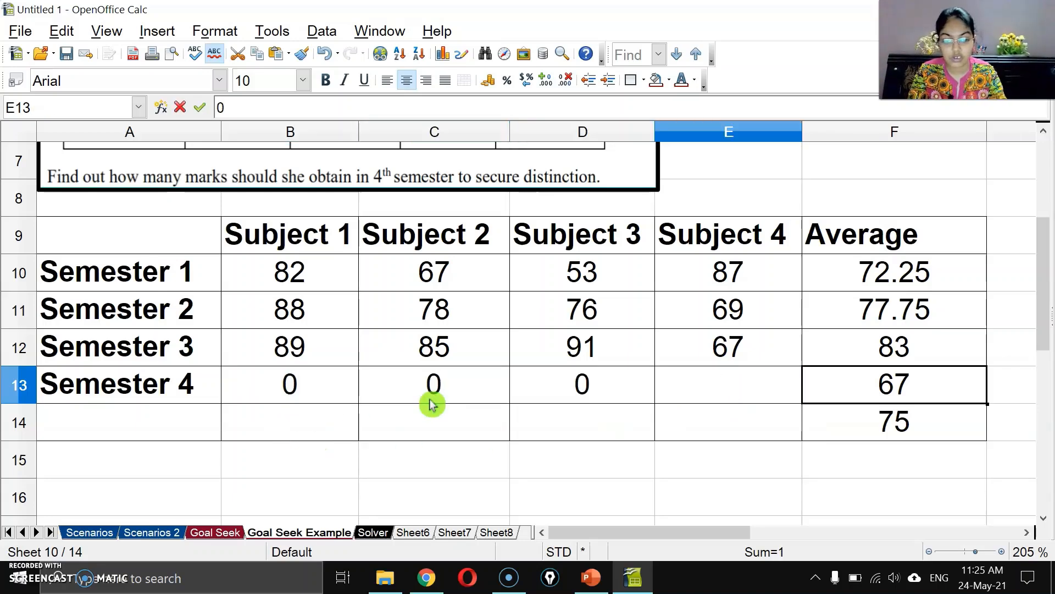
text(0)
key(Return)
Calculate the Subject 1 average in B14 with =AVERAGE(B10:B13) and fill the formula across to E14
key(Left)
text(=ave)
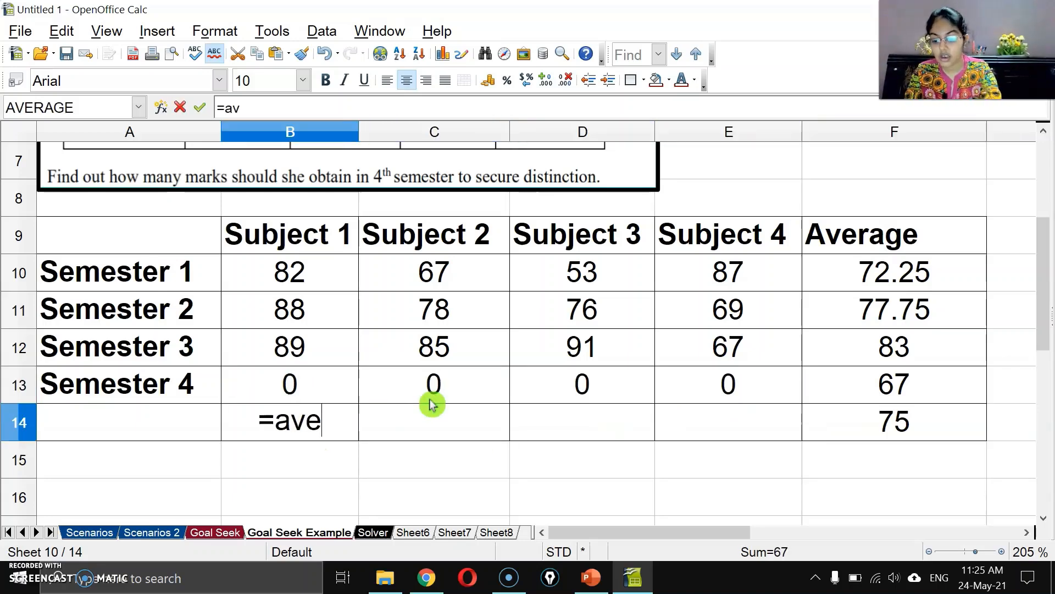
text(rage()
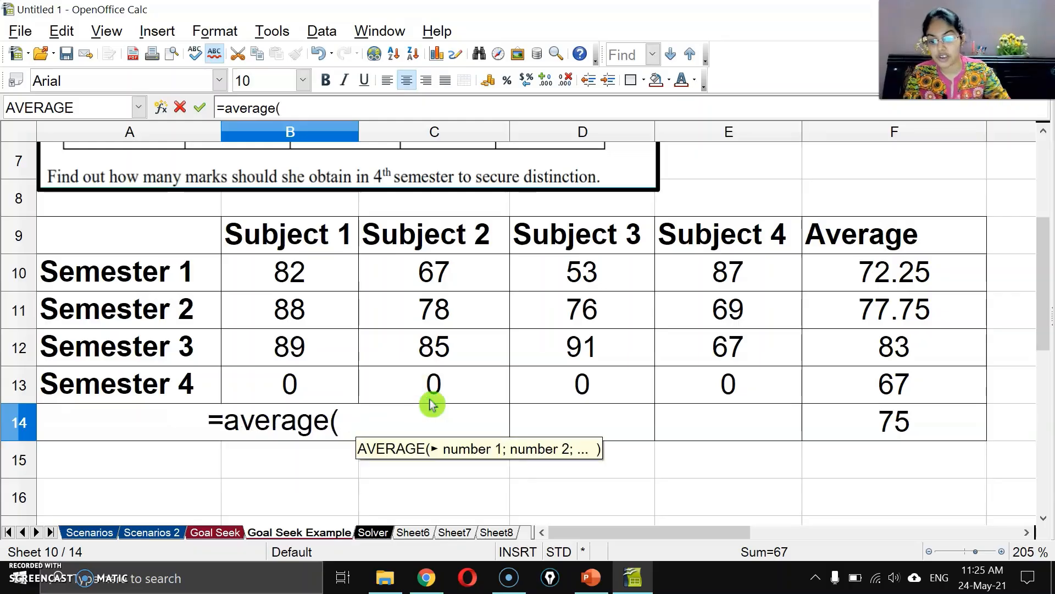
drag(283, 272, 290, 385)
key(Return)
click(282, 424)
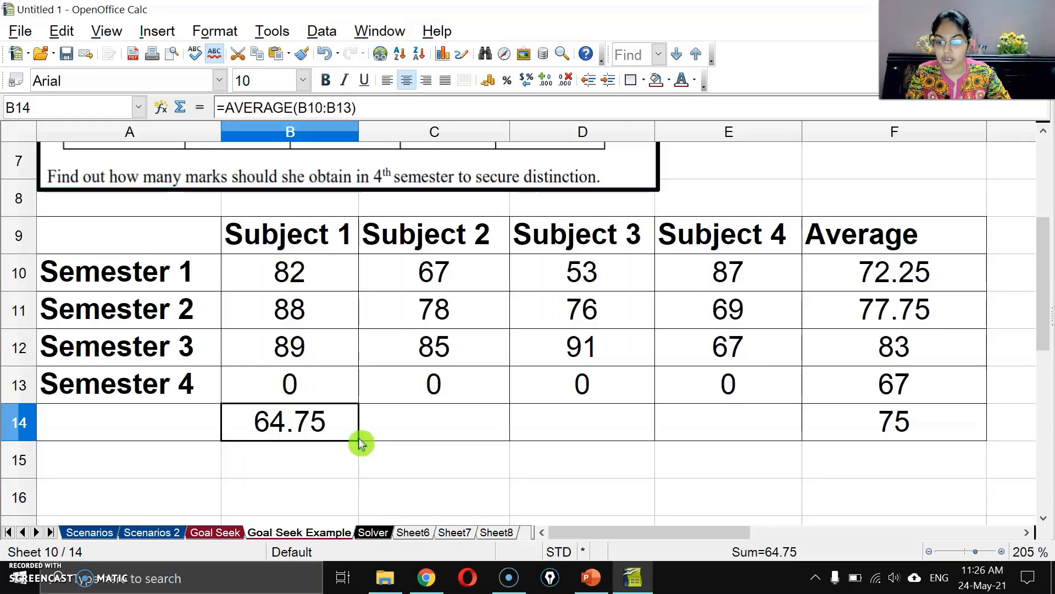
drag(360, 443, 759, 426)
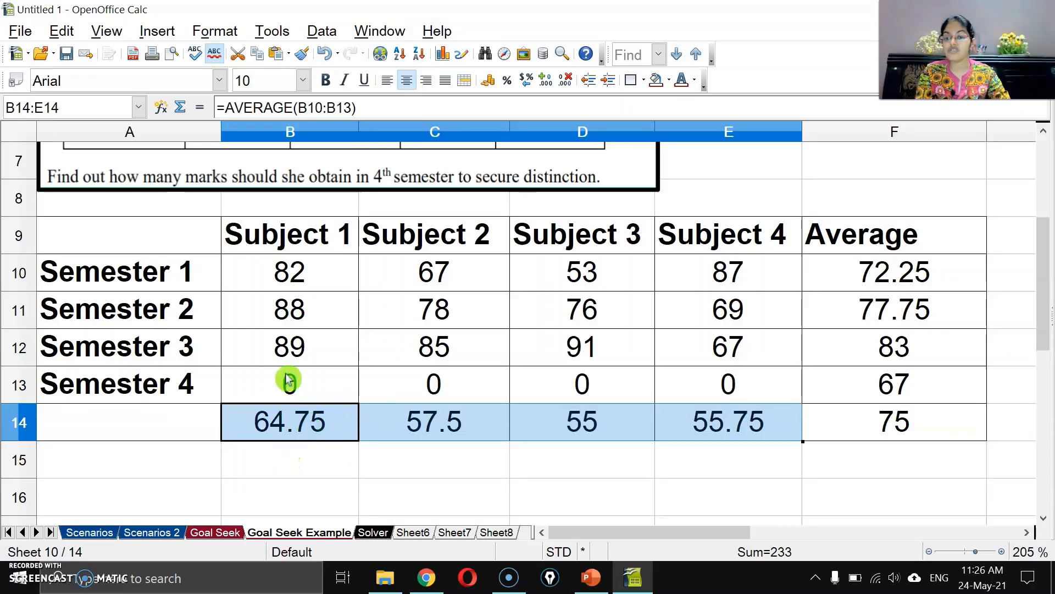
Run Goal Seek on the Subject 1 average B14 with target value 75 and variable cell B13, and insert the result
click(311, 420)
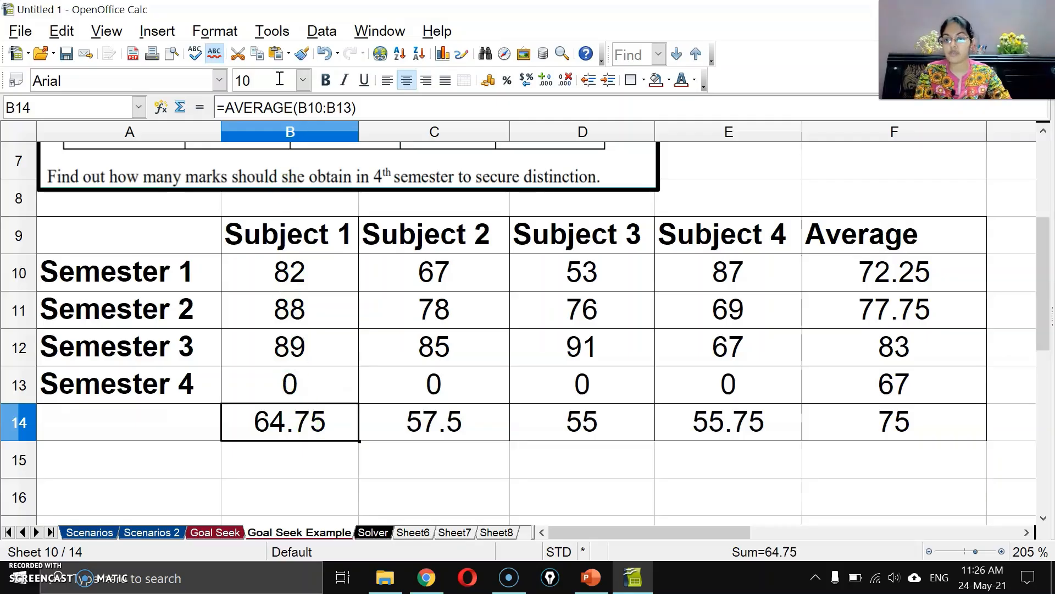
click(271, 33)
click(310, 116)
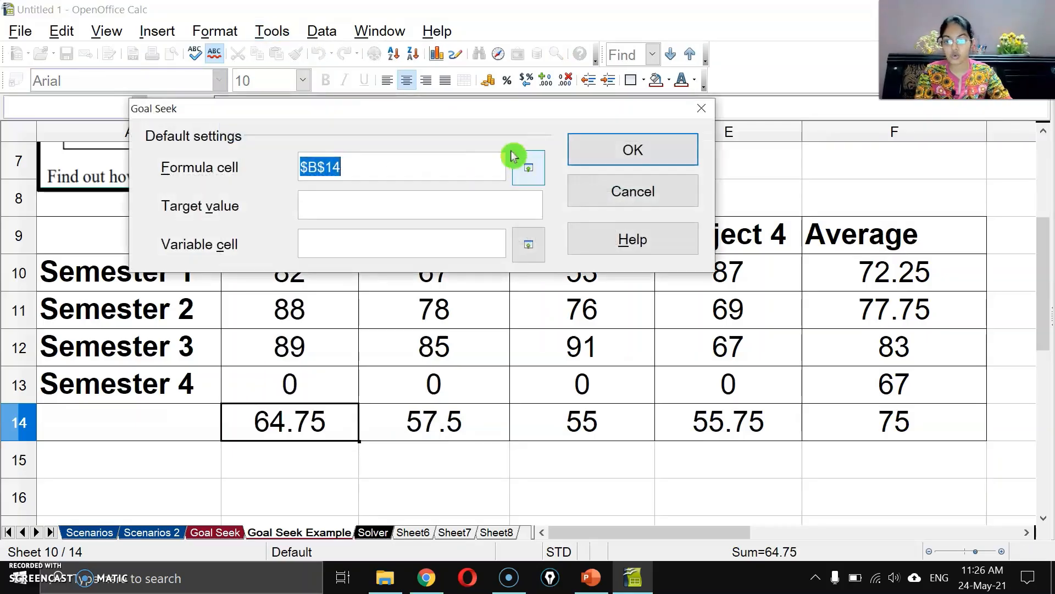
drag(413, 121, 530, 124)
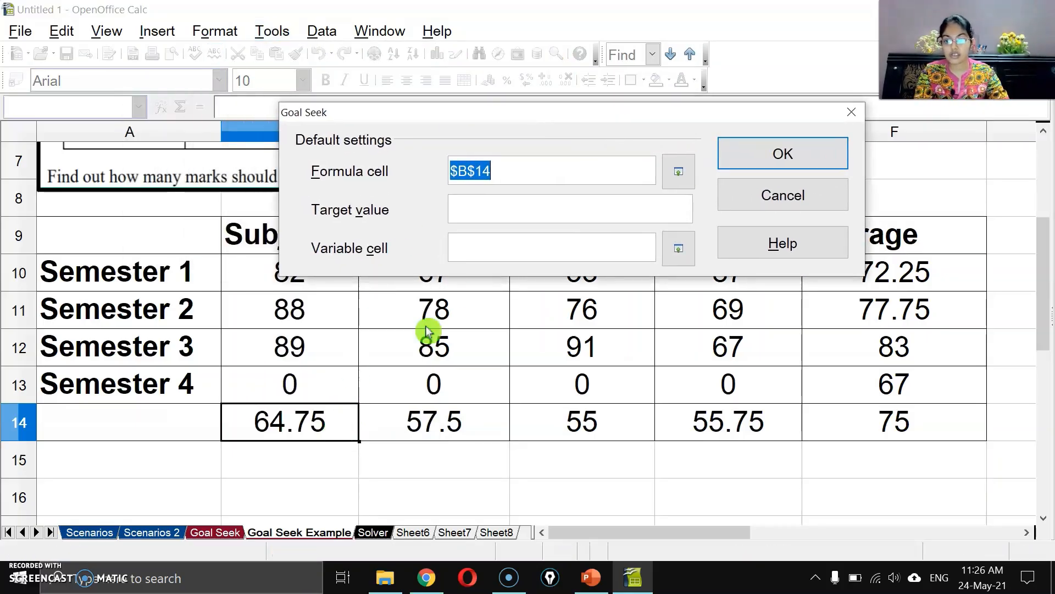
click(474, 209)
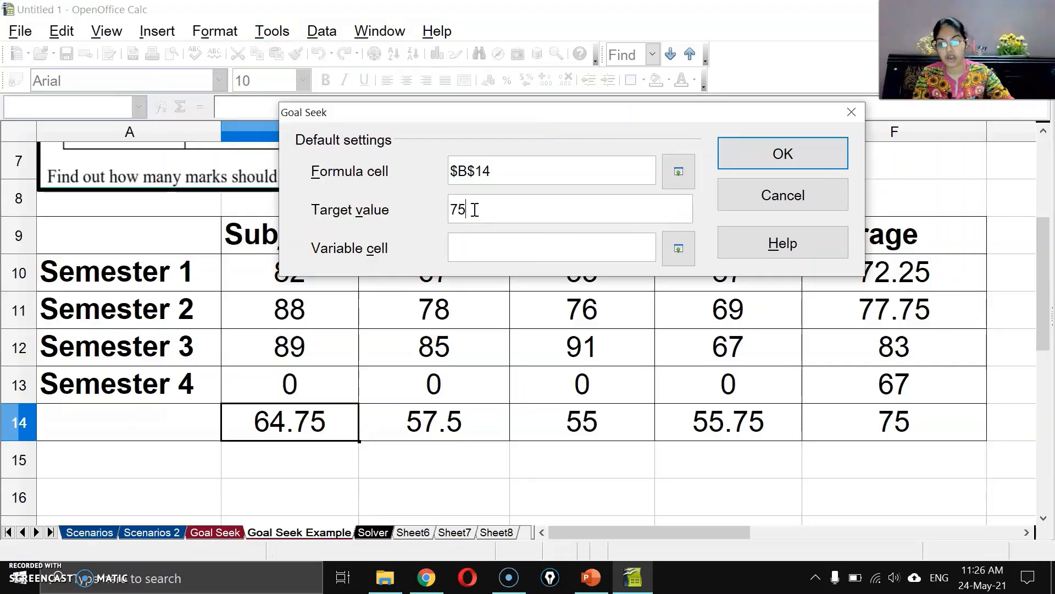
click(306, 384)
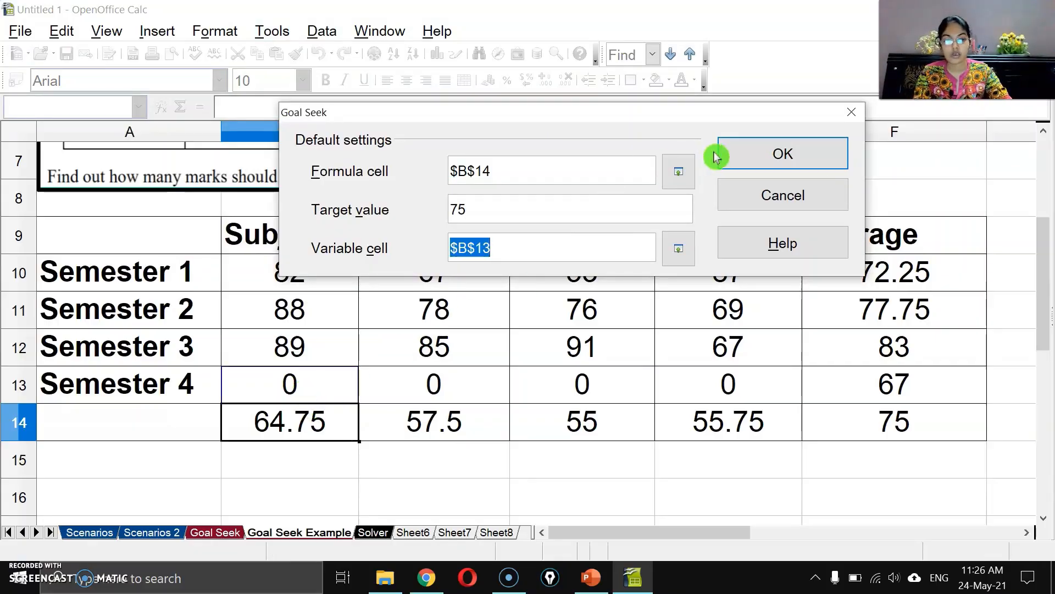
click(761, 163)
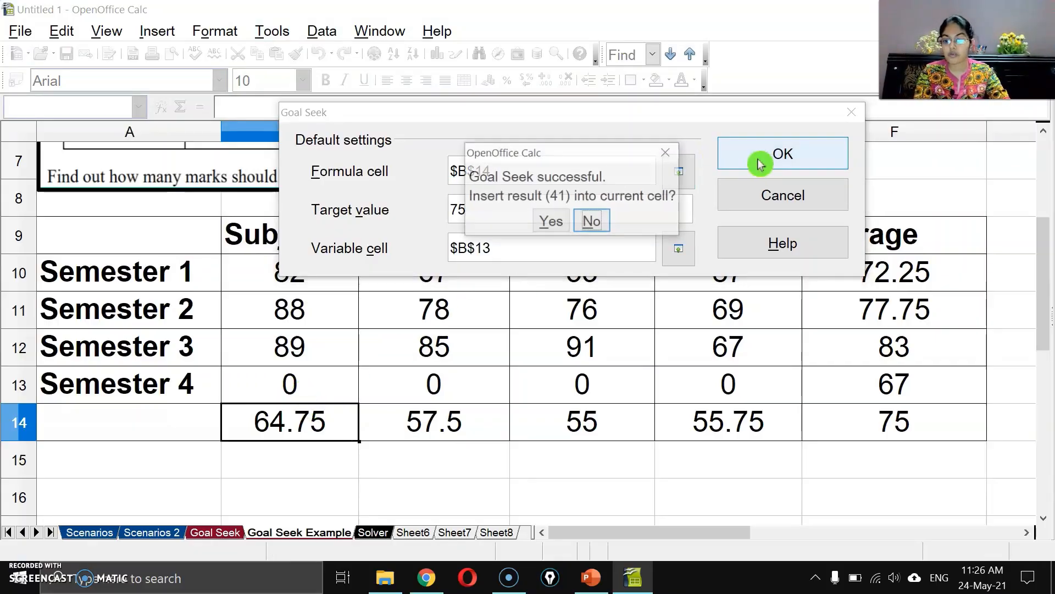
click(550, 221)
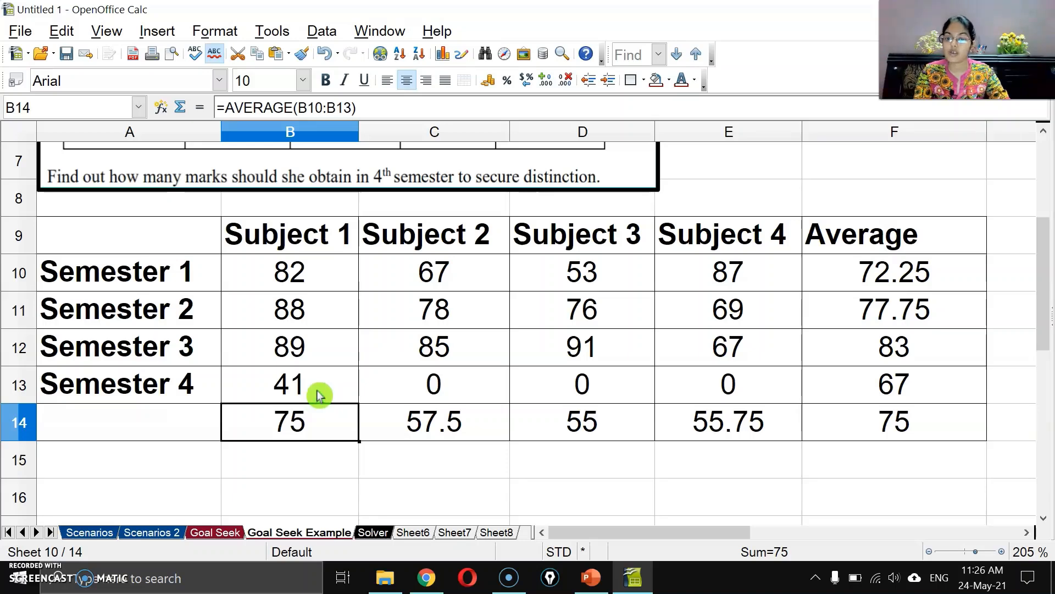
click(319, 395)
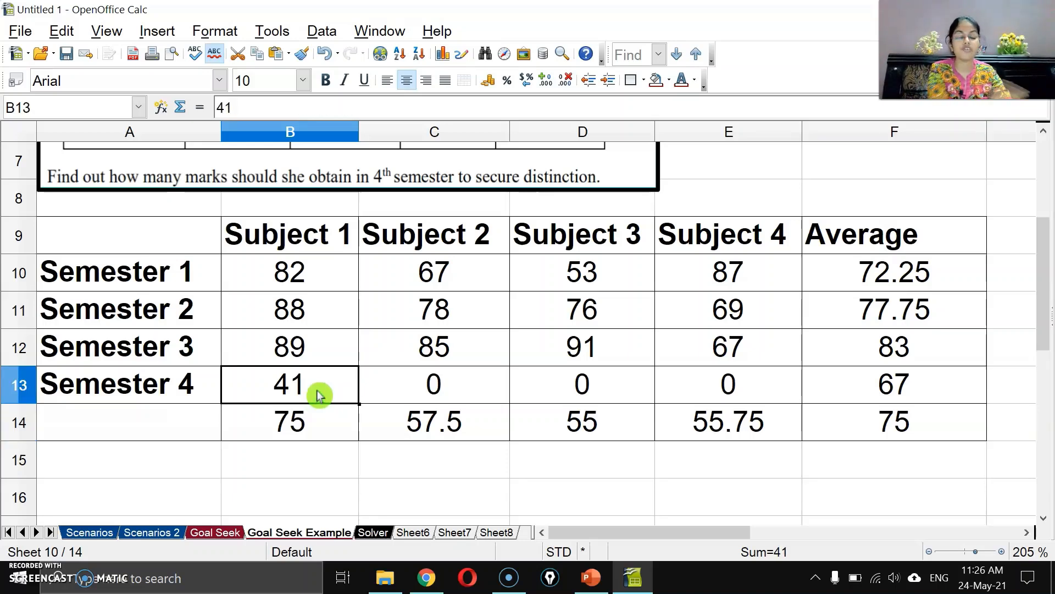
Run Goal Seek on the Subject 2 average C14 with target value 75 and variable cell C13, and insert the result
click(412, 424)
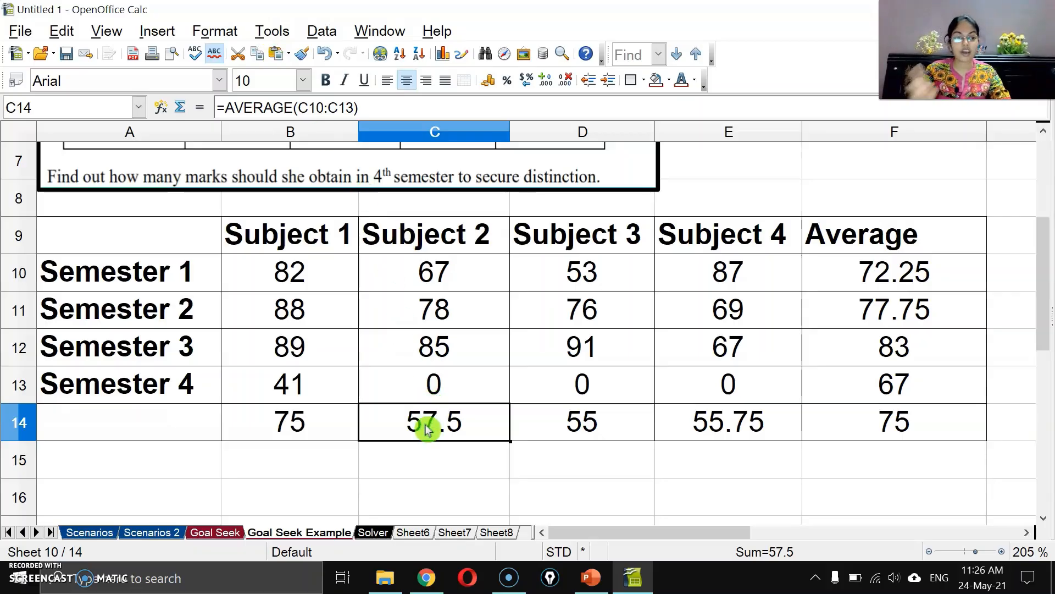
click(271, 30)
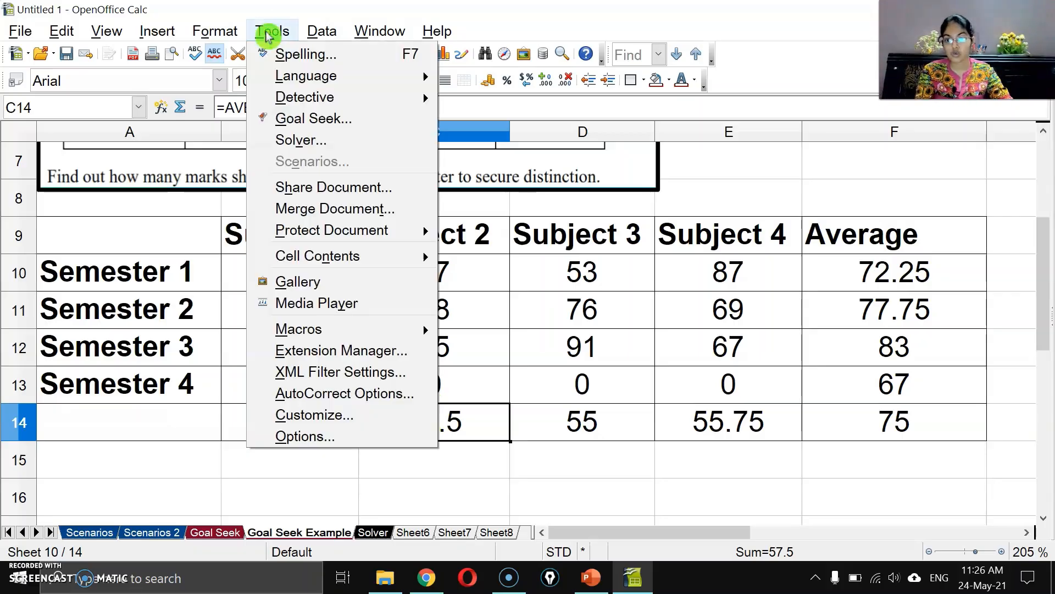
click(354, 118)
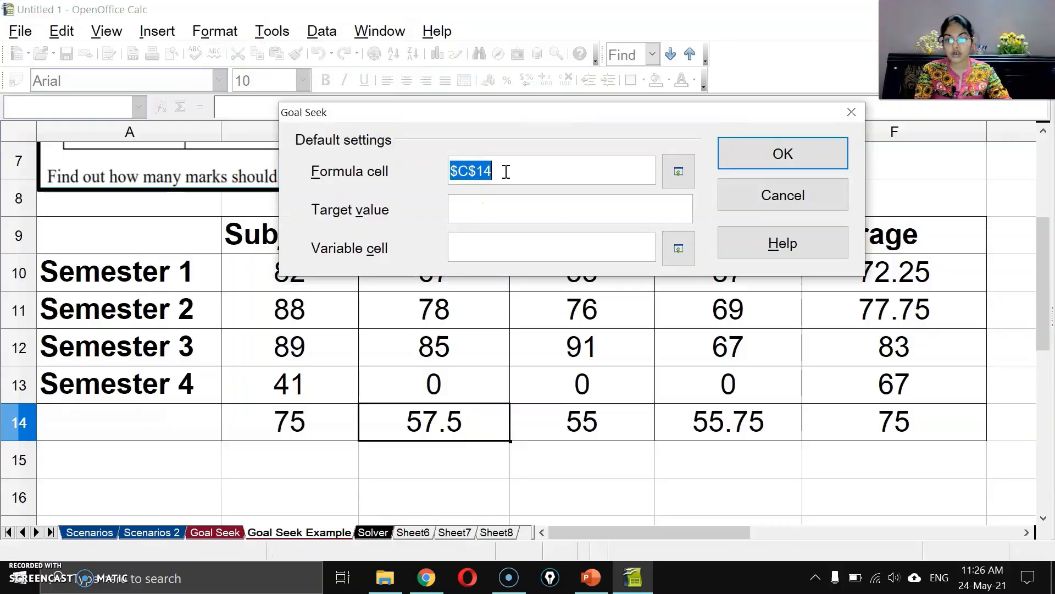
click(483, 209)
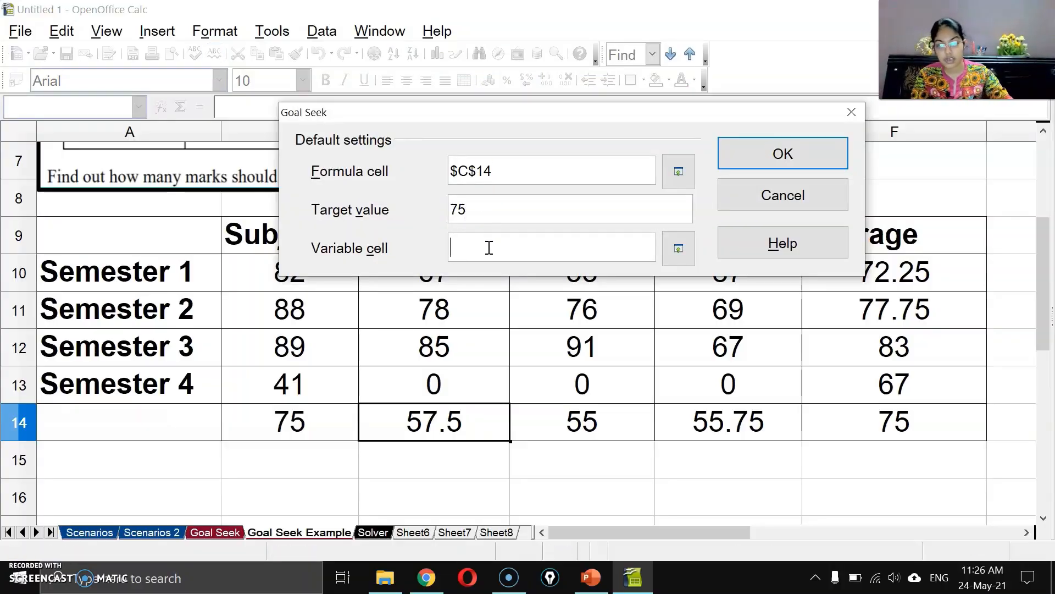
click(454, 378)
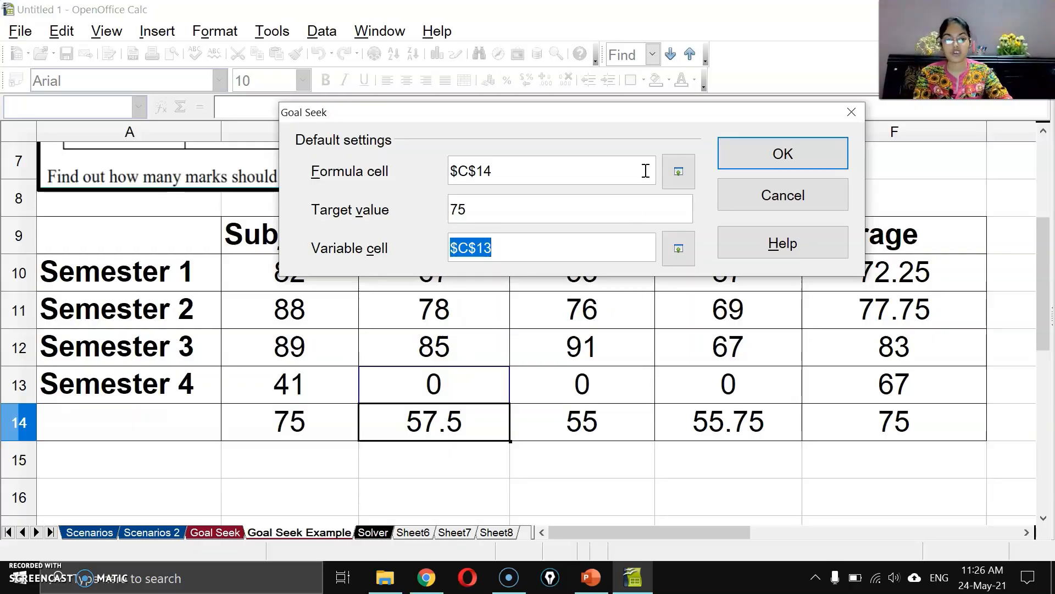
click(747, 153)
click(553, 223)
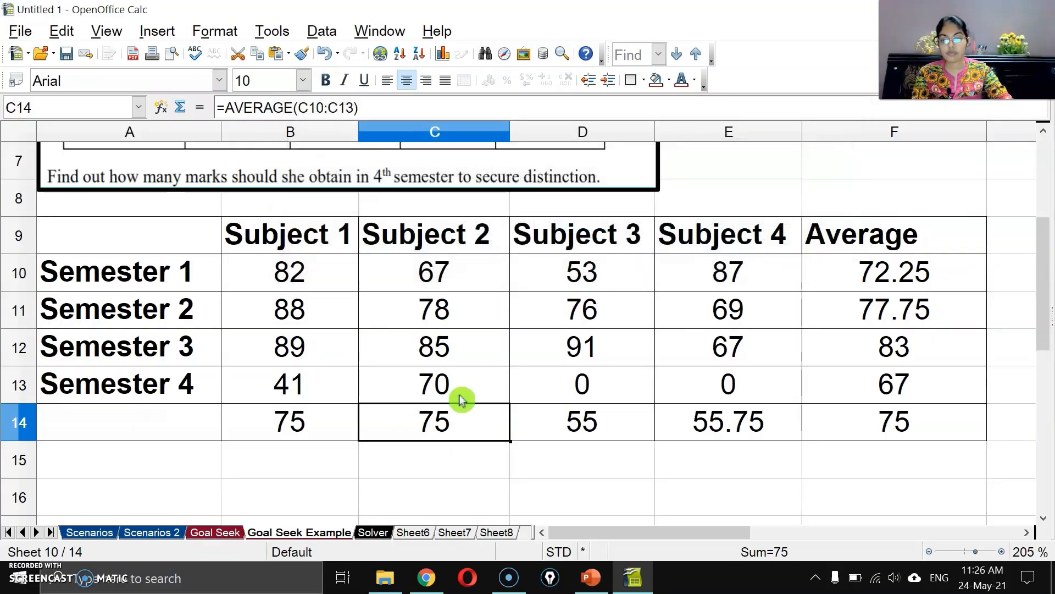
click(466, 382)
Run Goal Seek on the Subject 3 average D14 with target value 75 and variable cell D13, and insert the result
click(603, 394)
click(603, 434)
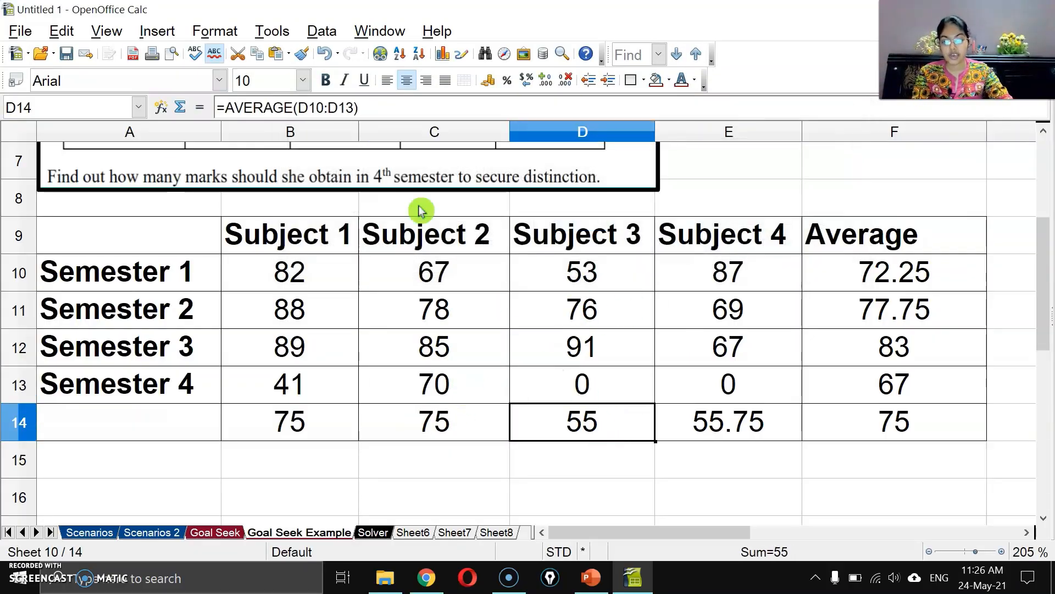
click(275, 31)
click(360, 116)
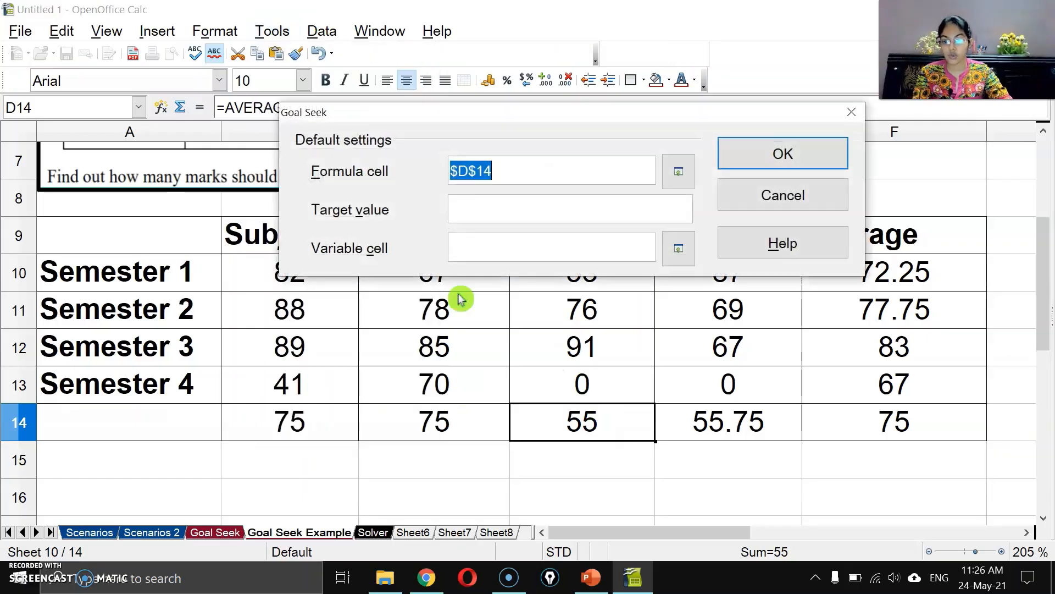
click(483, 208)
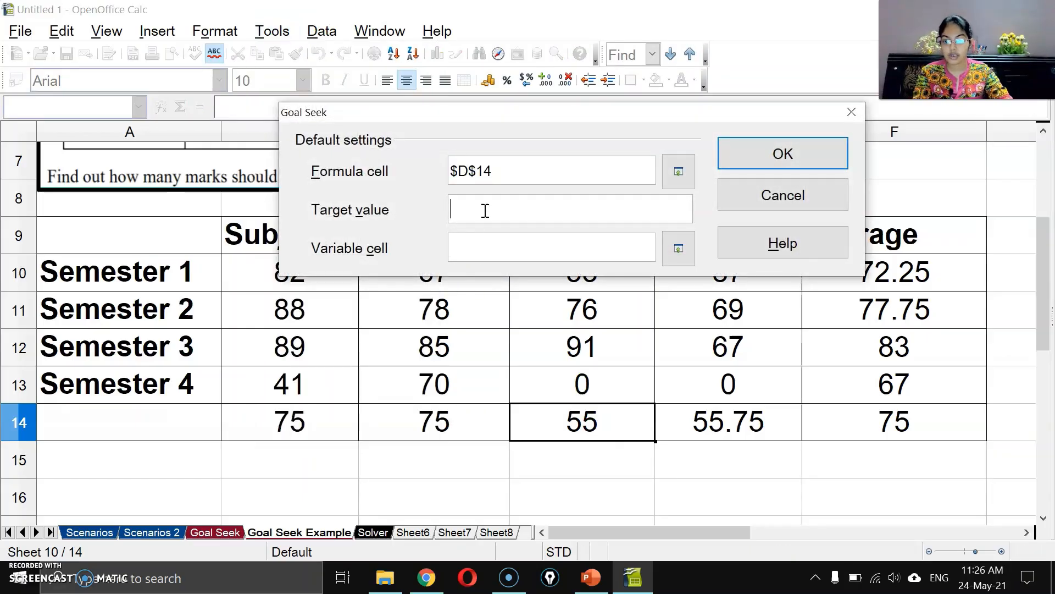
click(497, 245)
click(555, 379)
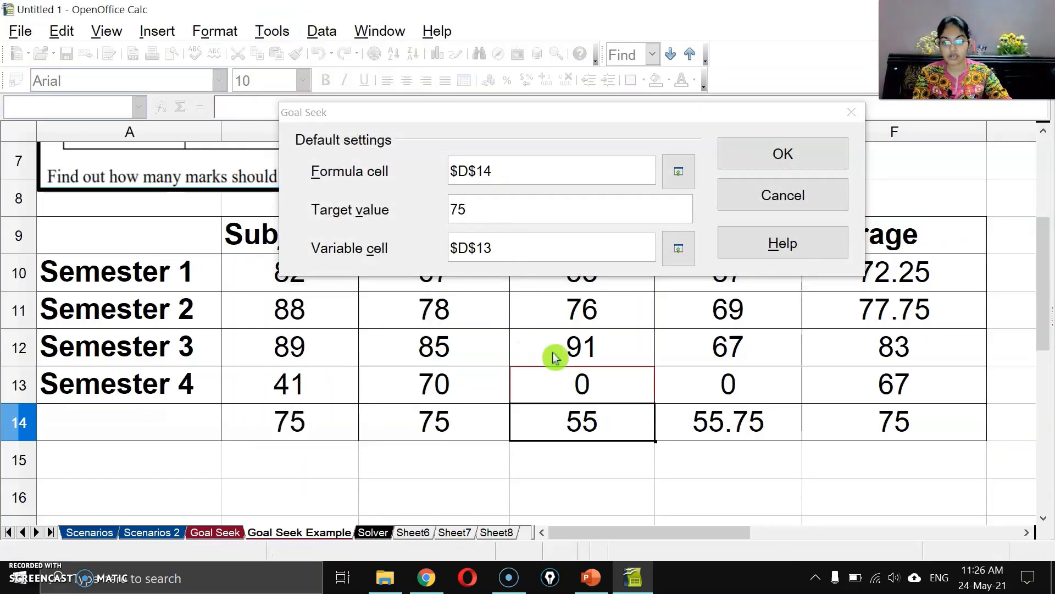
click(739, 159)
click(550, 222)
Run Goal Seek on the Subject 4 average E14 with target value 75 and variable cell E13, and insert the result
click(701, 393)
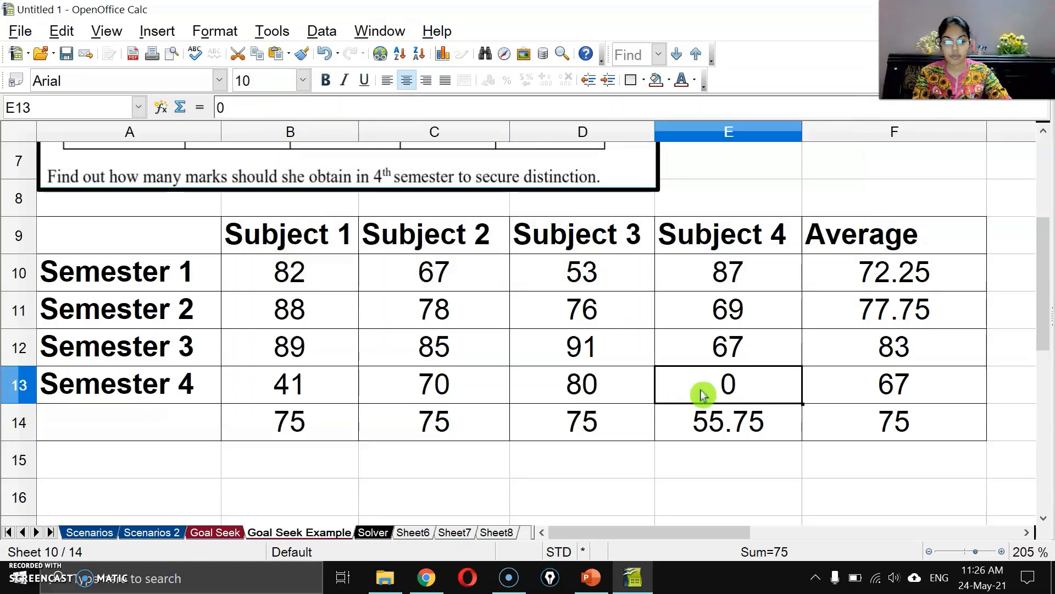
click(698, 426)
click(273, 31)
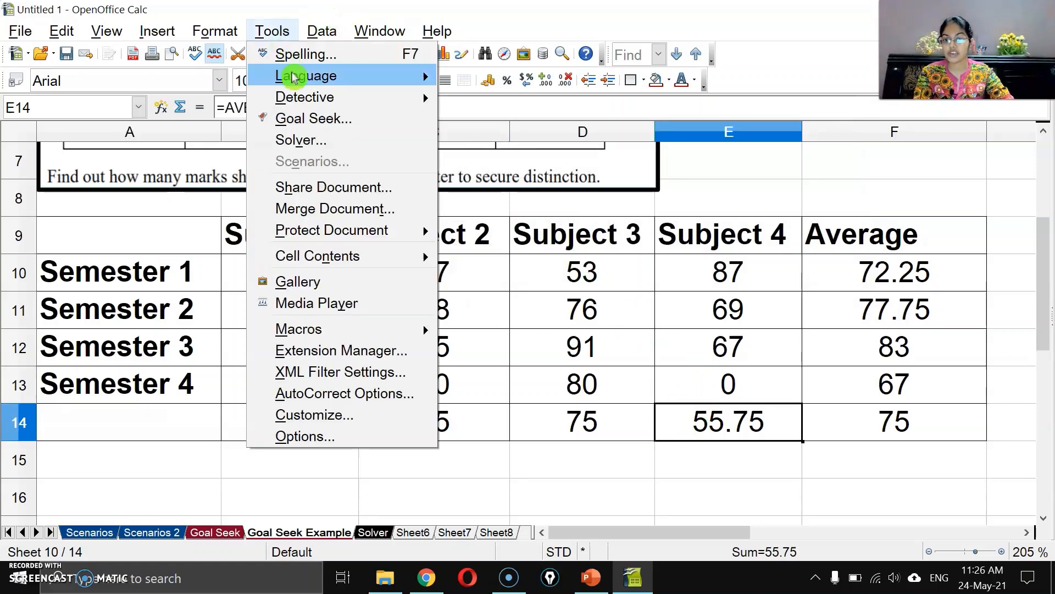
click(342, 116)
click(506, 212)
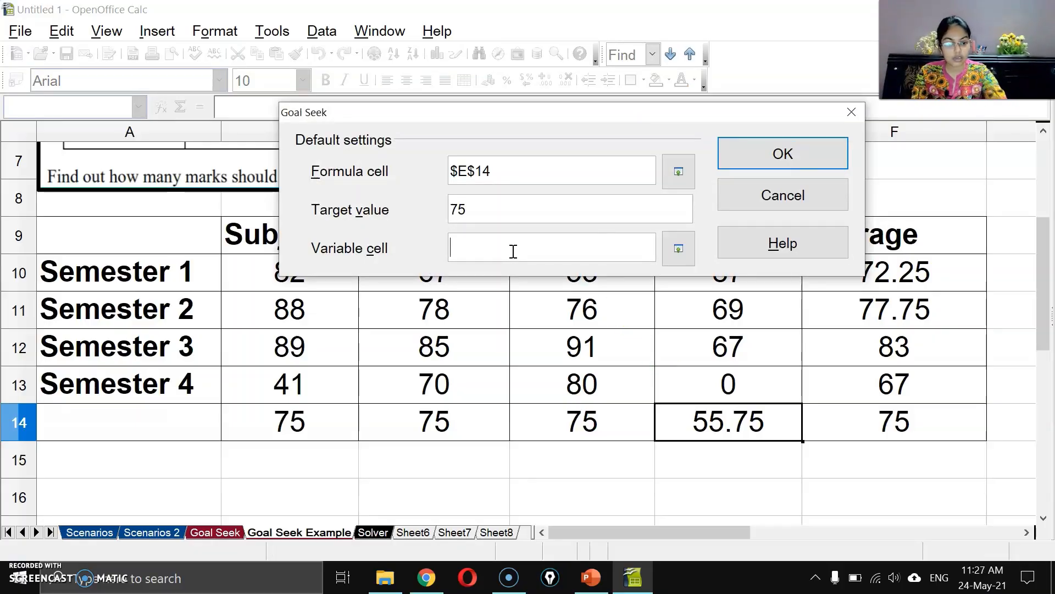
click(728, 399)
click(777, 160)
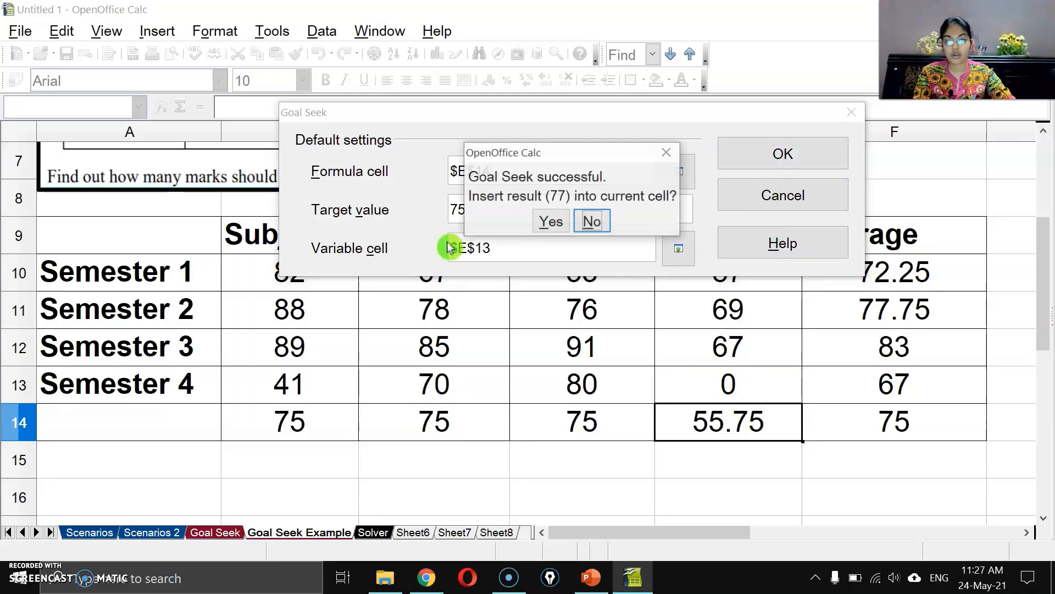
click(550, 221)
click(623, 453)
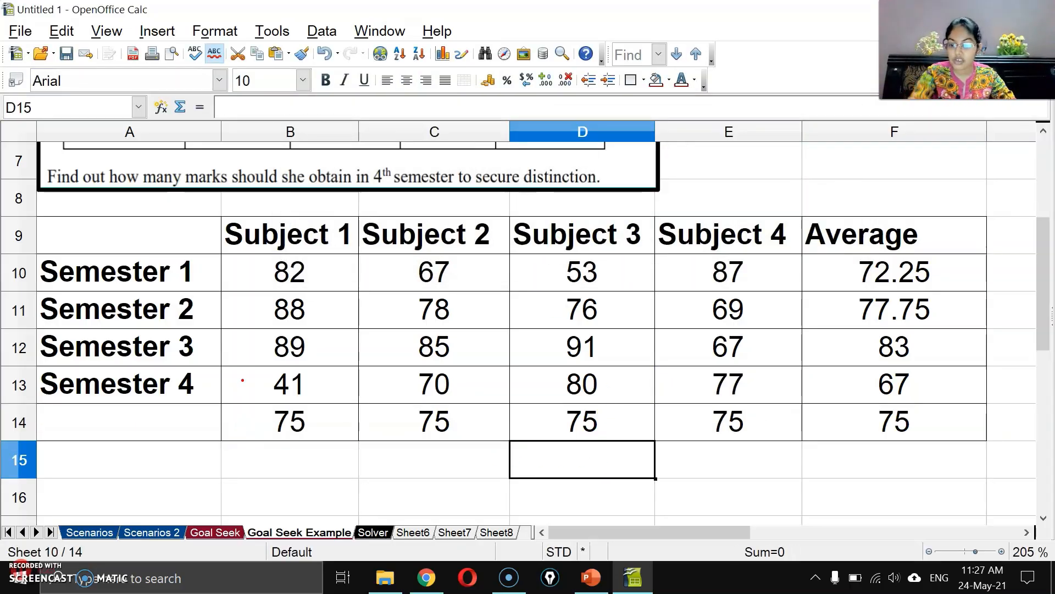
mouse_move(223, 367)
mouse_down()
mouse_move(447, 419)
mouse_move(771, 407)
mouse_up()
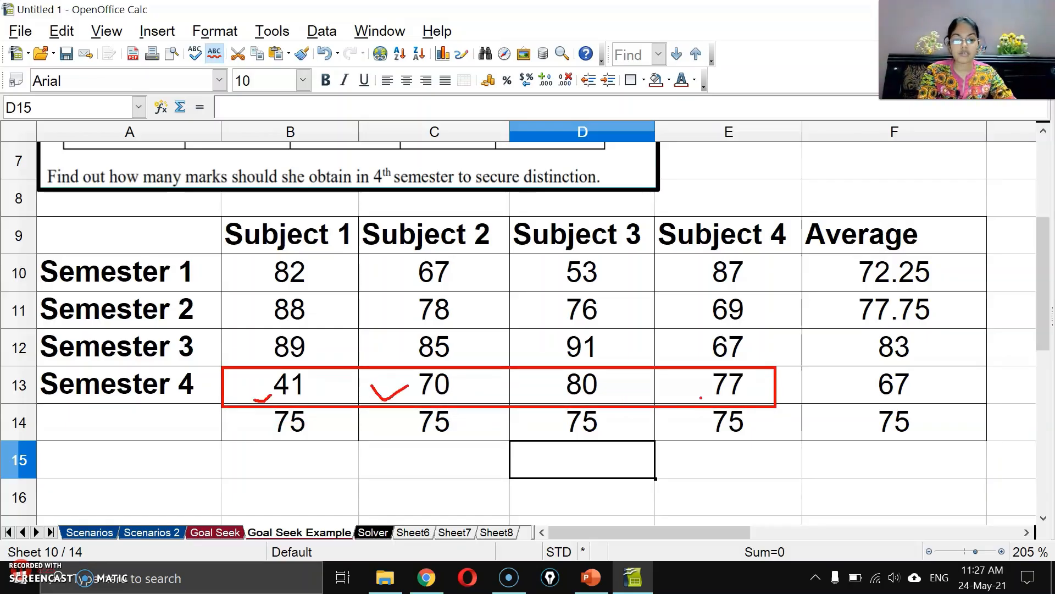
Replace the Semester 4 average in F13 with the formula =AVERAGE(B13:E13)
click(843, 398)
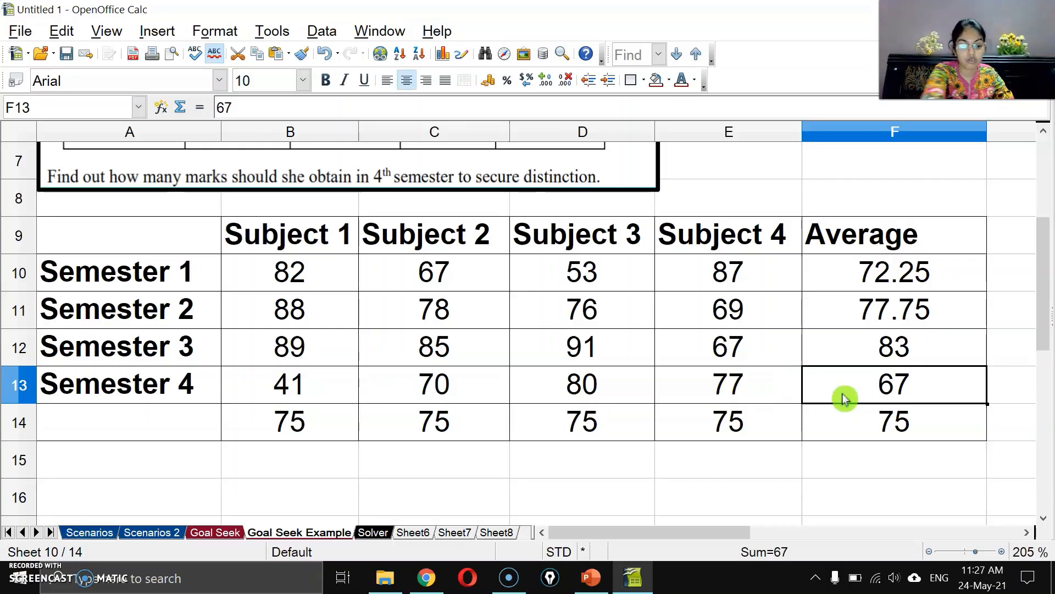
key(BackSpace)
key(Return)
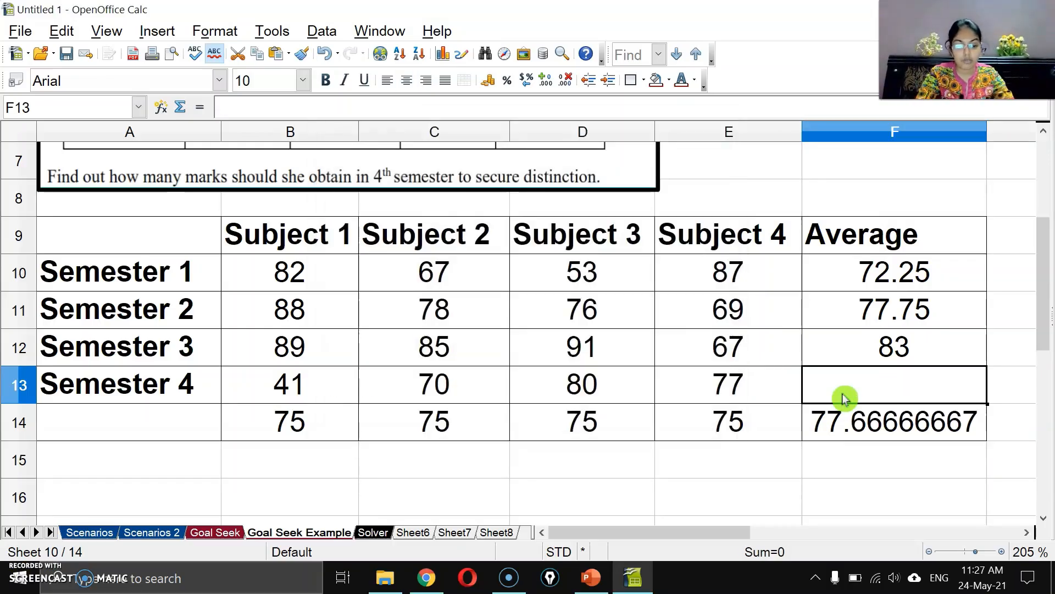
text(=avers)
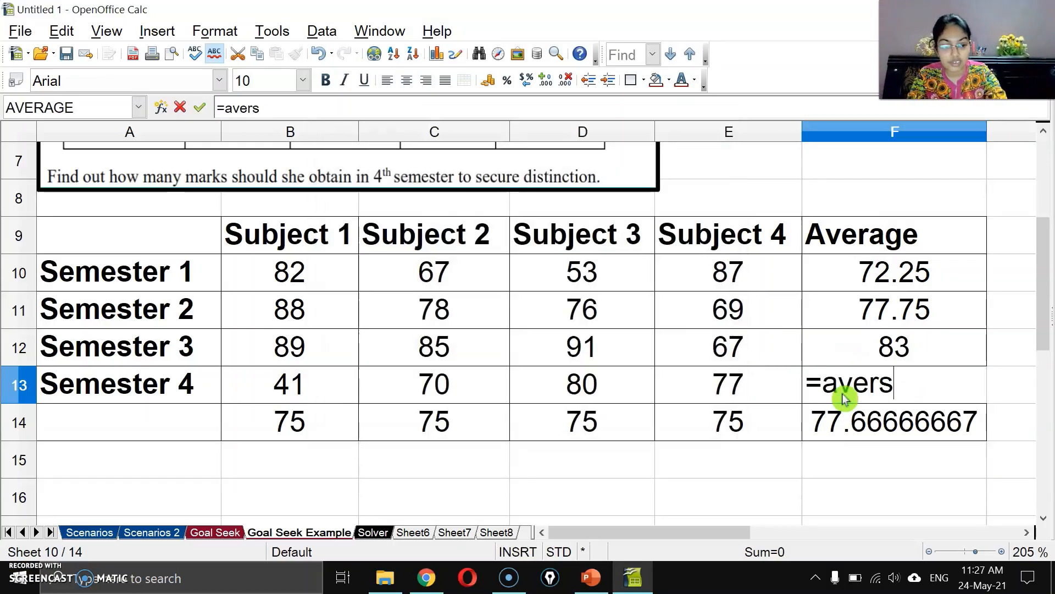
key(BackSpace)
text(age()
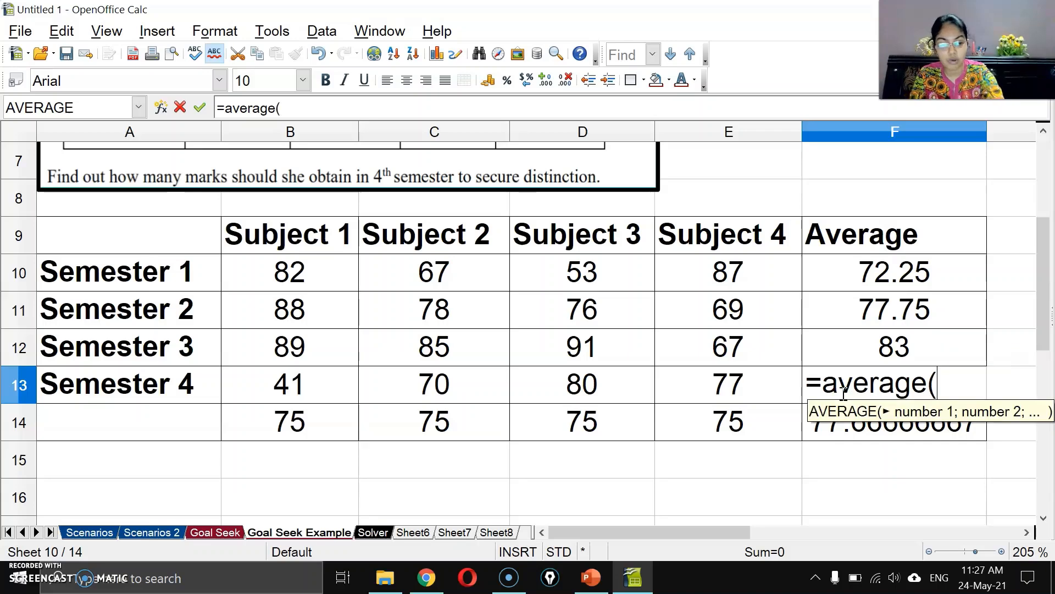
drag(271, 379, 753, 388)
key(Return)
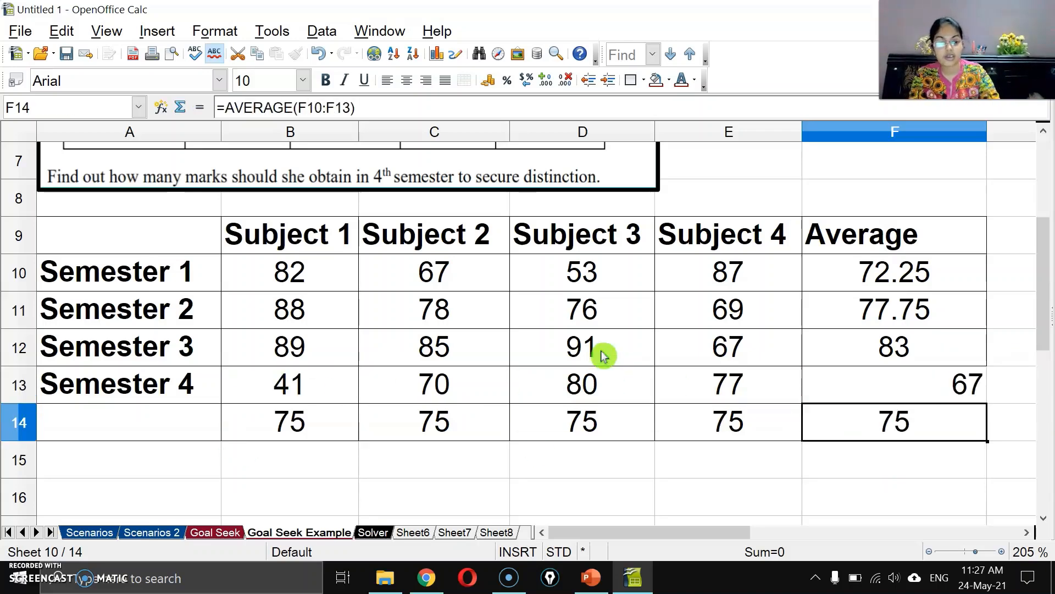
Fill the Semester 1 average formula from F10 down to F14
click(912, 381)
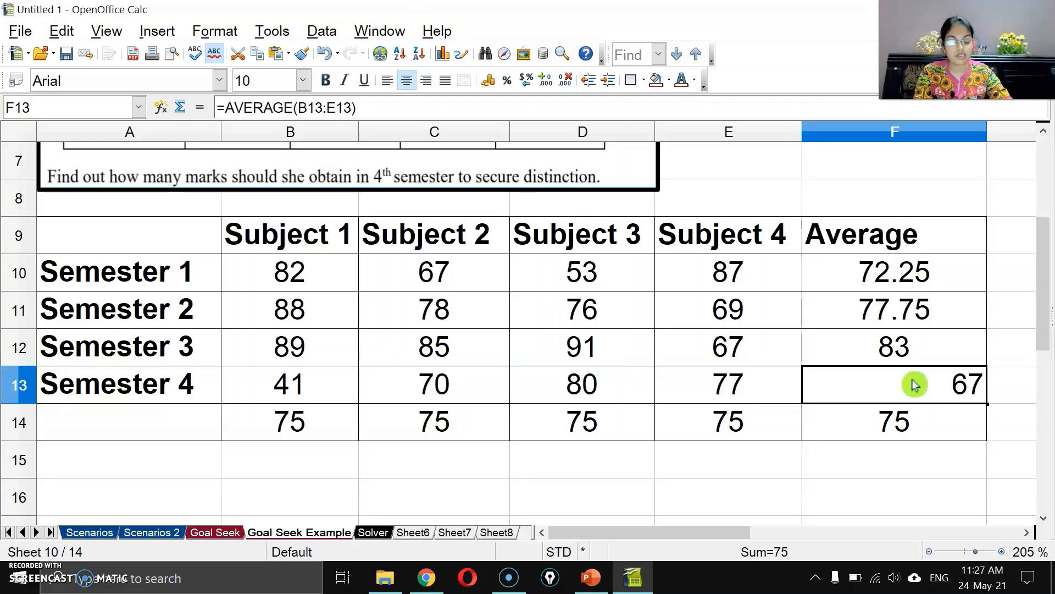
click(905, 280)
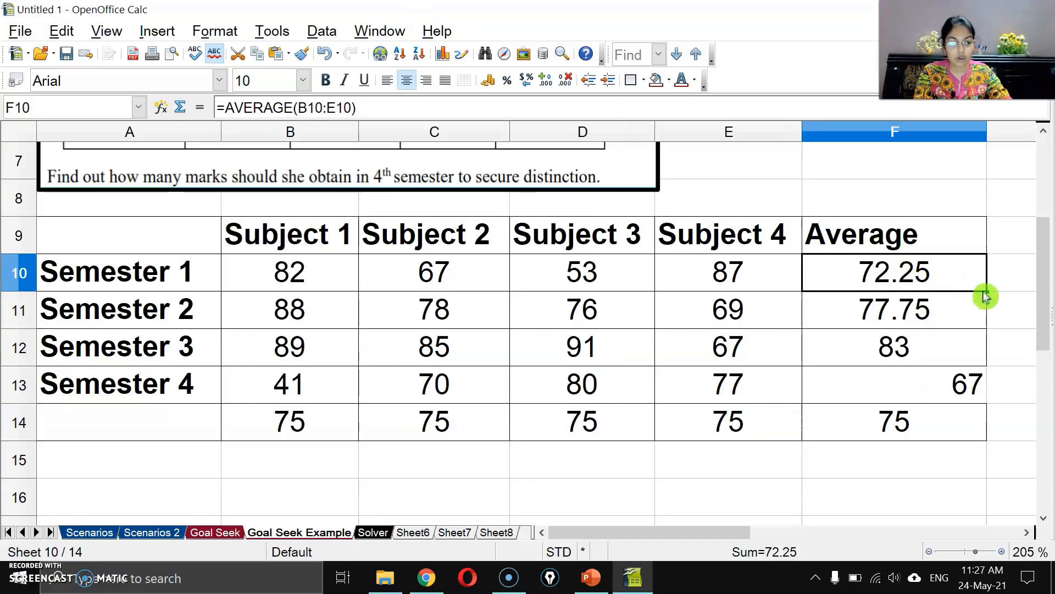
drag(988, 291, 985, 438)
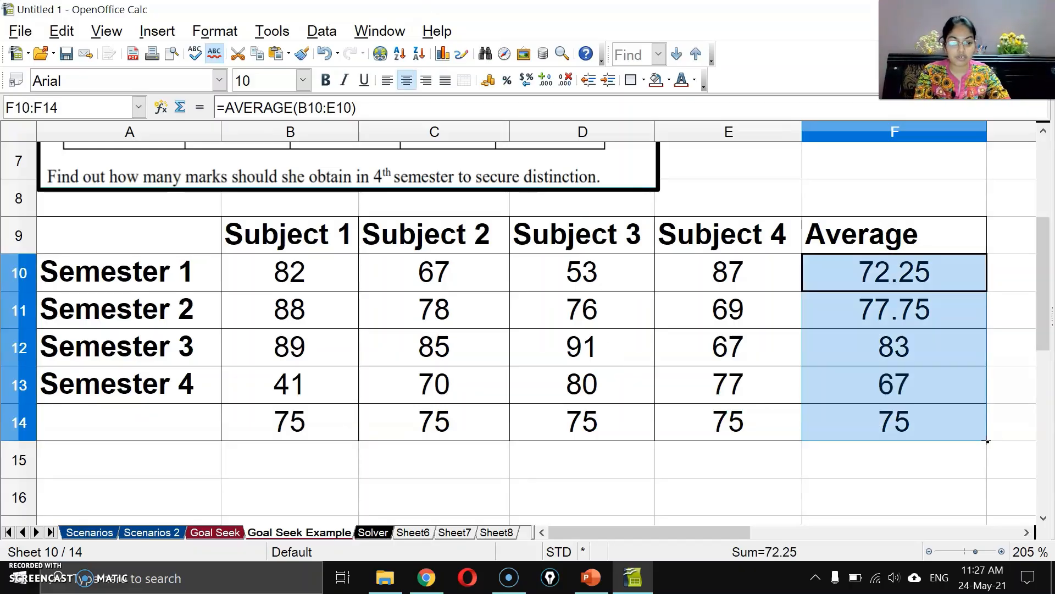
click(919, 431)
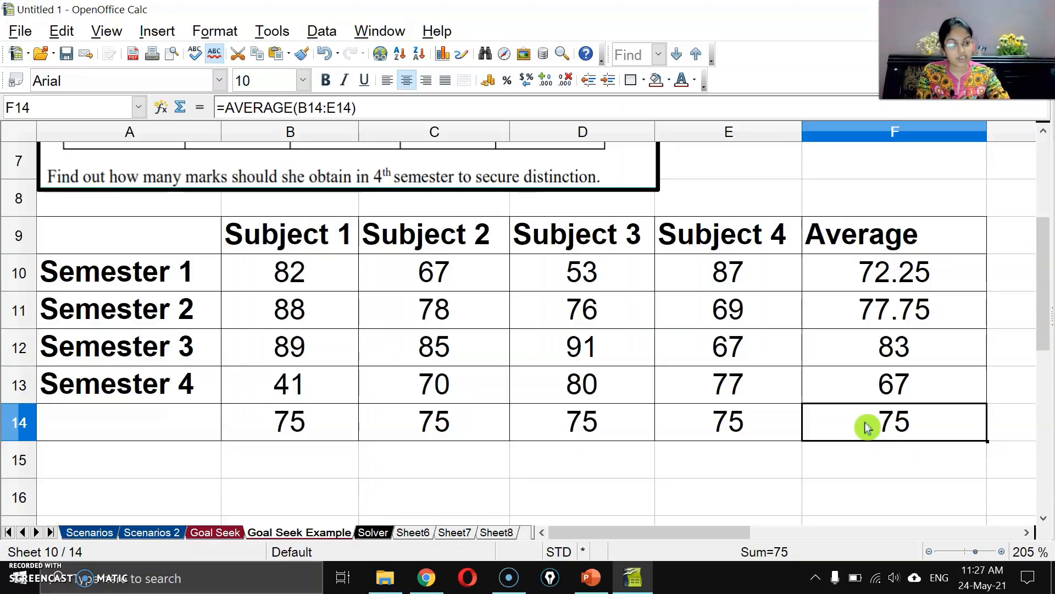
click(270, 32)
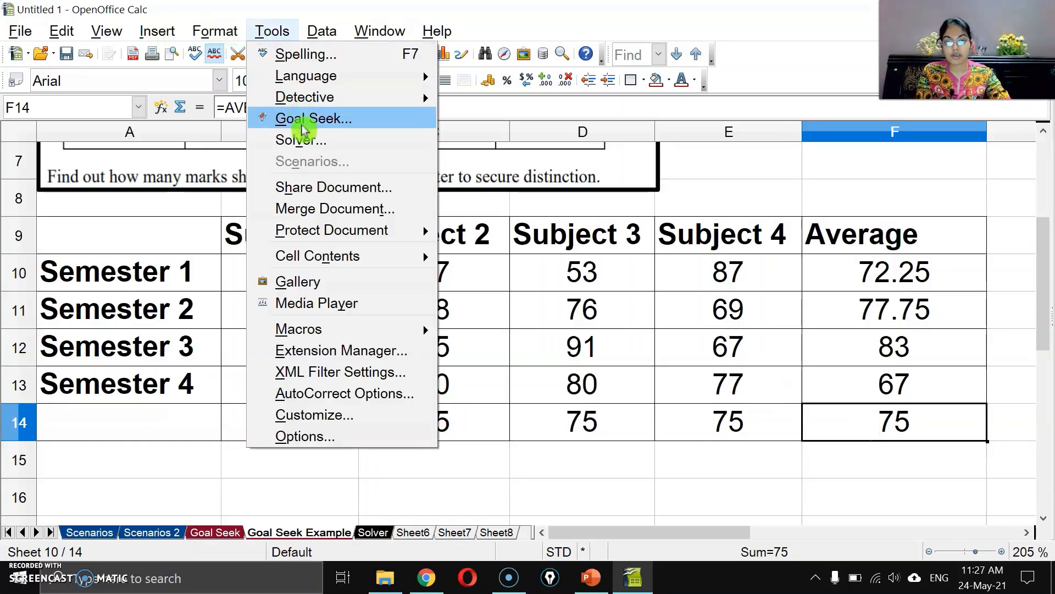
click(302, 119)
click(464, 210)
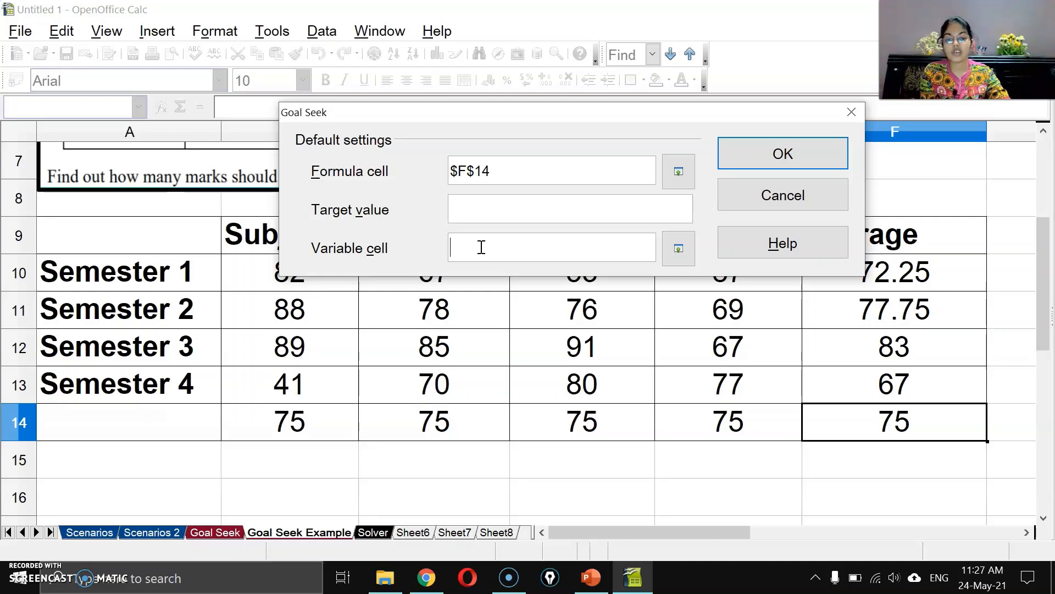
click(790, 195)
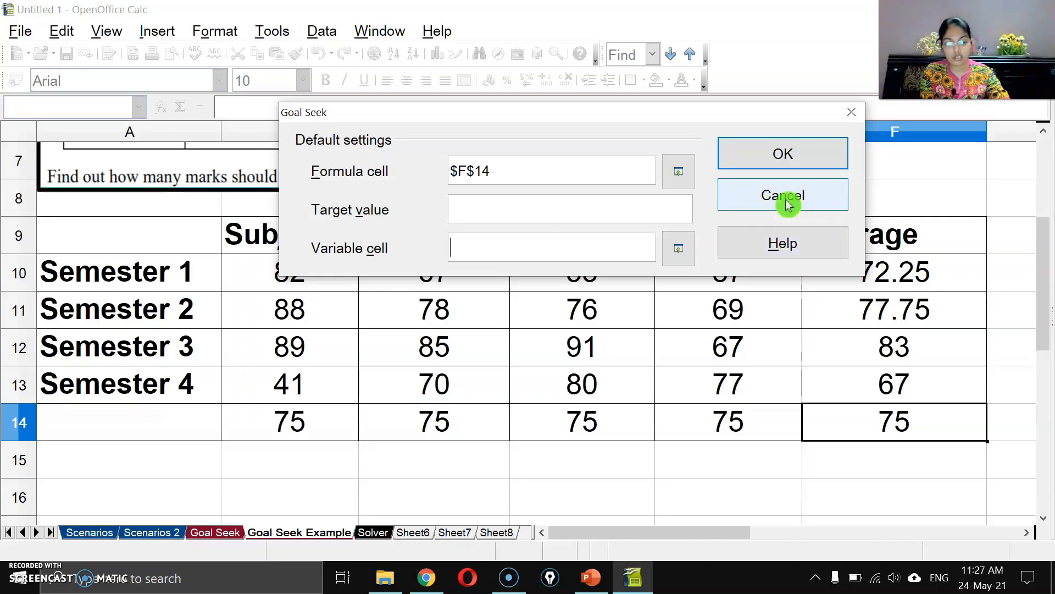
click(787, 194)
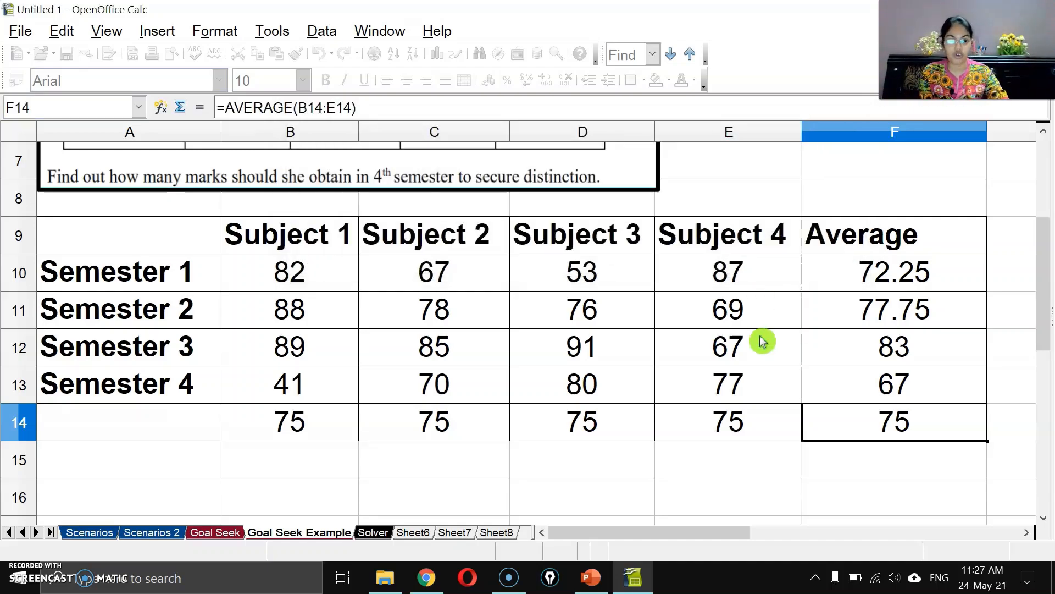
click(669, 434)
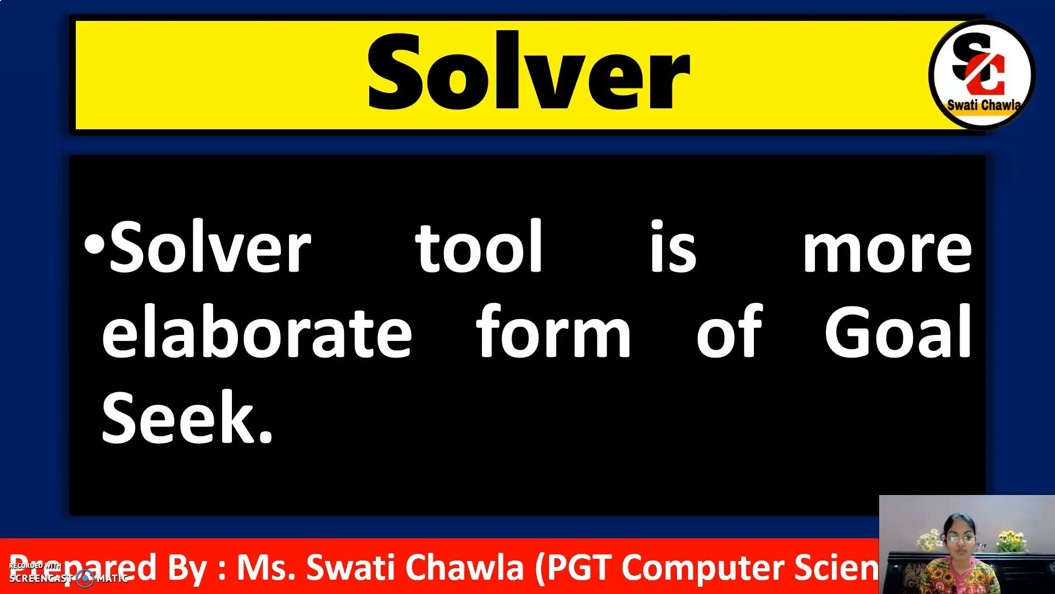
Leave the Solver slideshow, switch to OpenOffice Calc, and review the Goal Seek Example and Goal Seek sheets
click(773, 341)
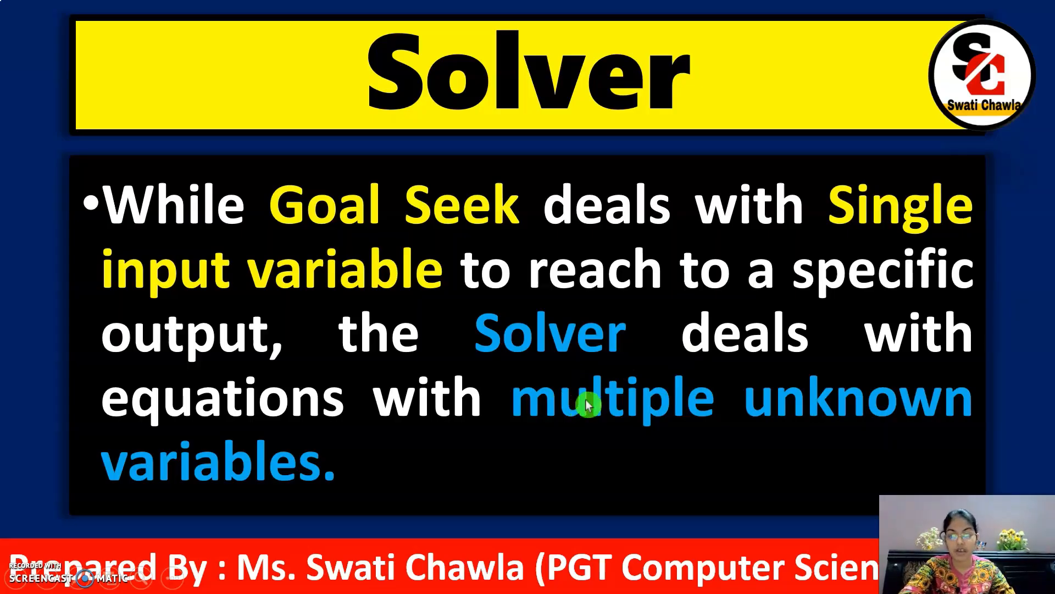
key(Escape)
click(637, 578)
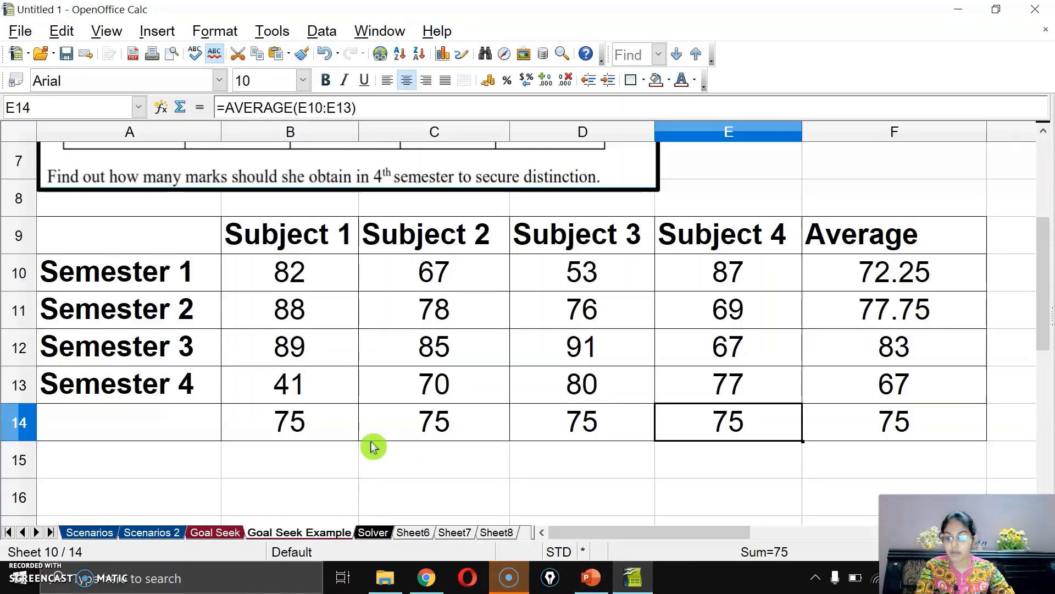
scroll(370, 443, up, 2)
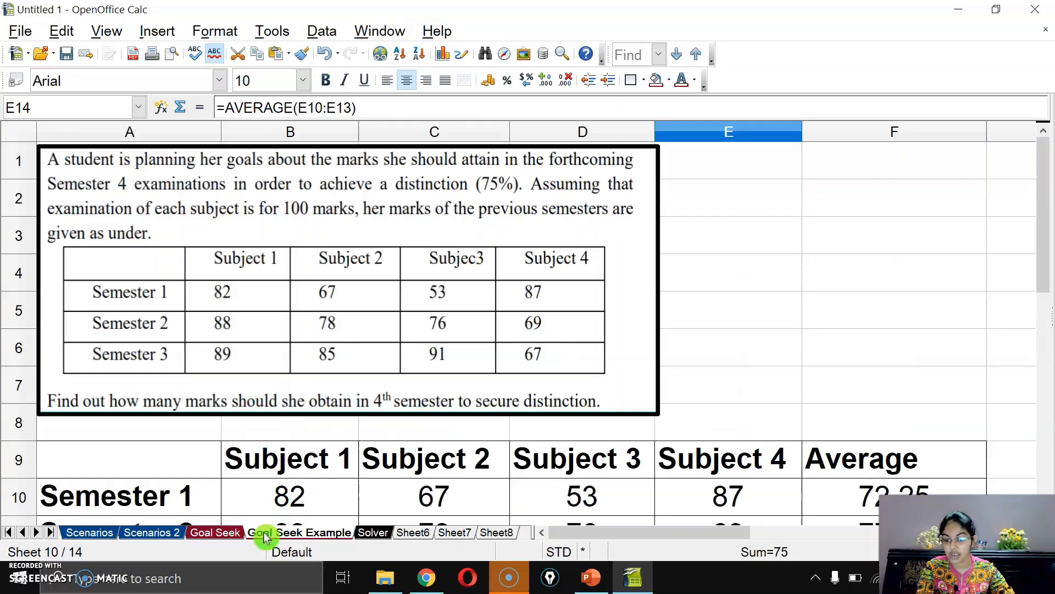
click(201, 537)
click(302, 268)
click(302, 325)
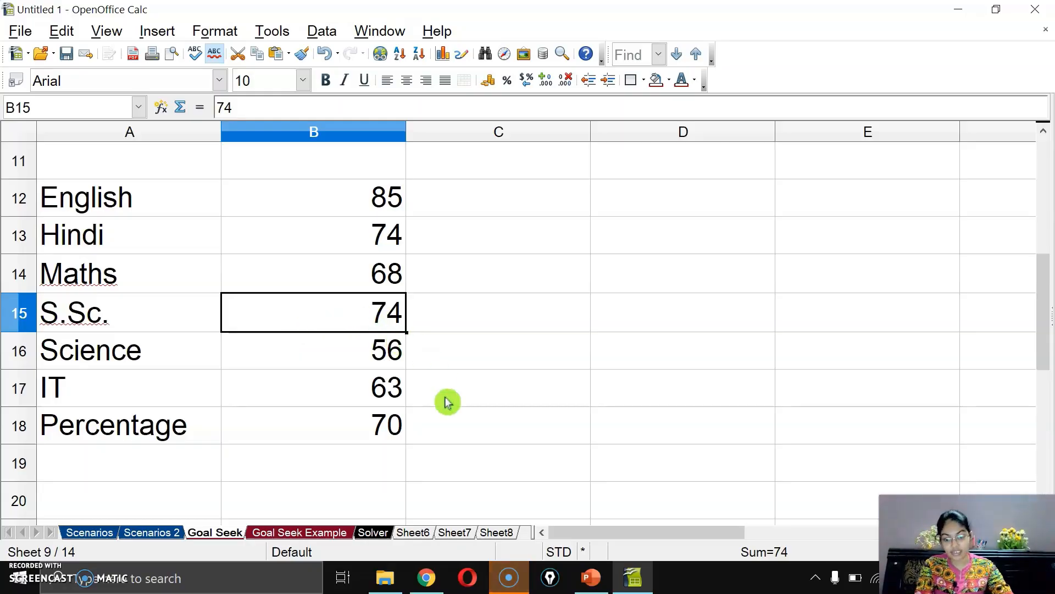
On the Solver sheet, enter the subject labels English, Hindi and Maths in A2:A4
click(372, 532)
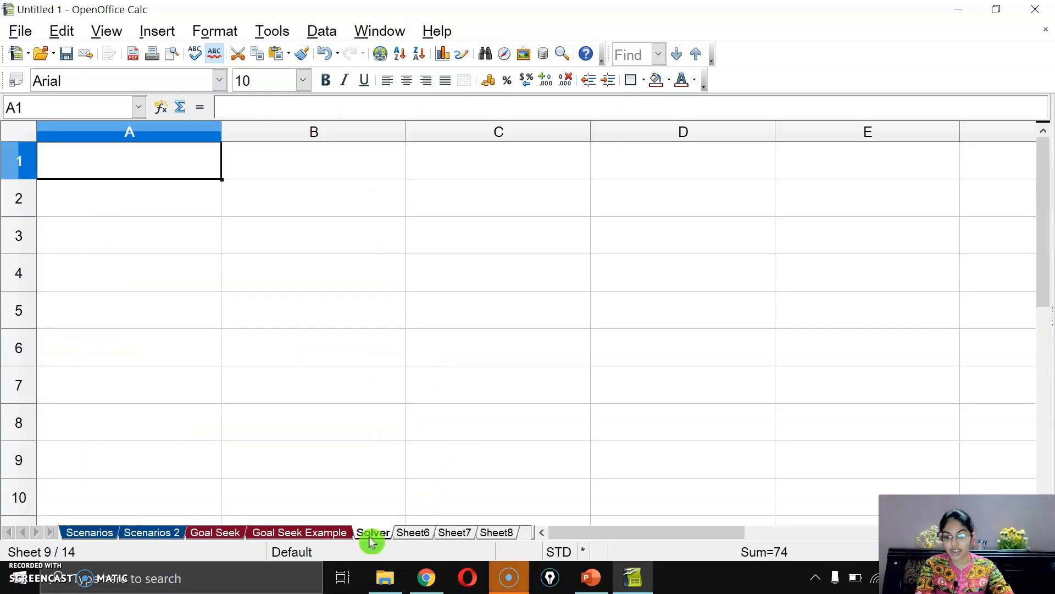
click(141, 195)
text(Engl)
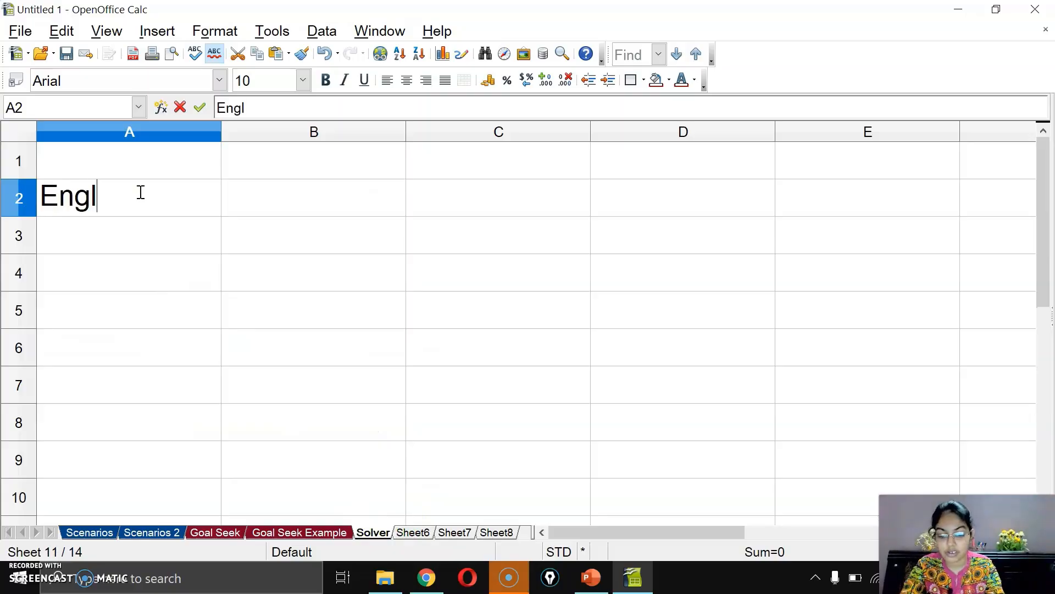
text(ish)
key(Return)
text(H)
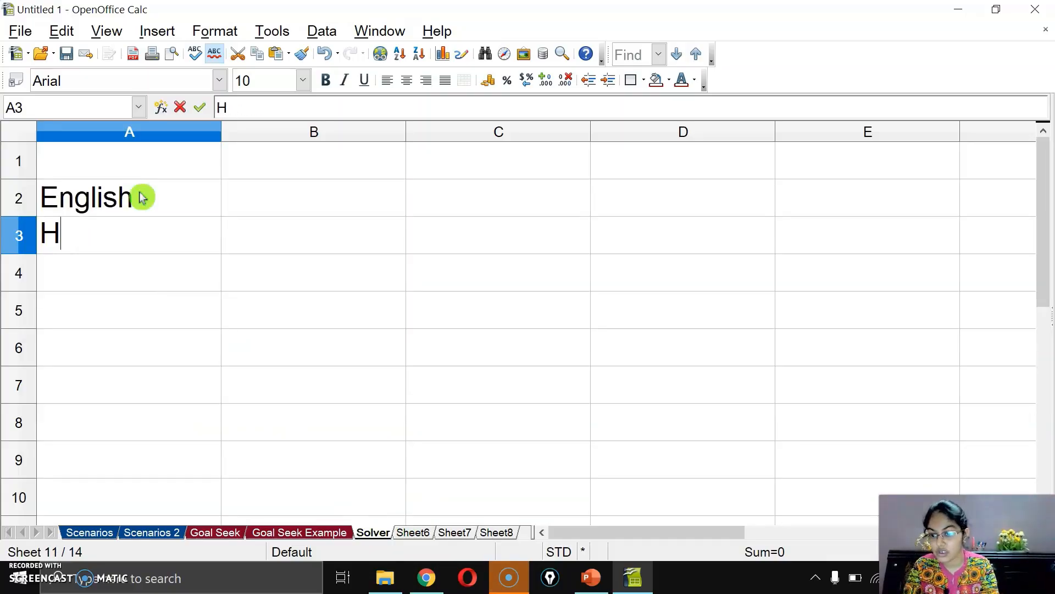
text(onindi)
key(Return)
text(Maths)
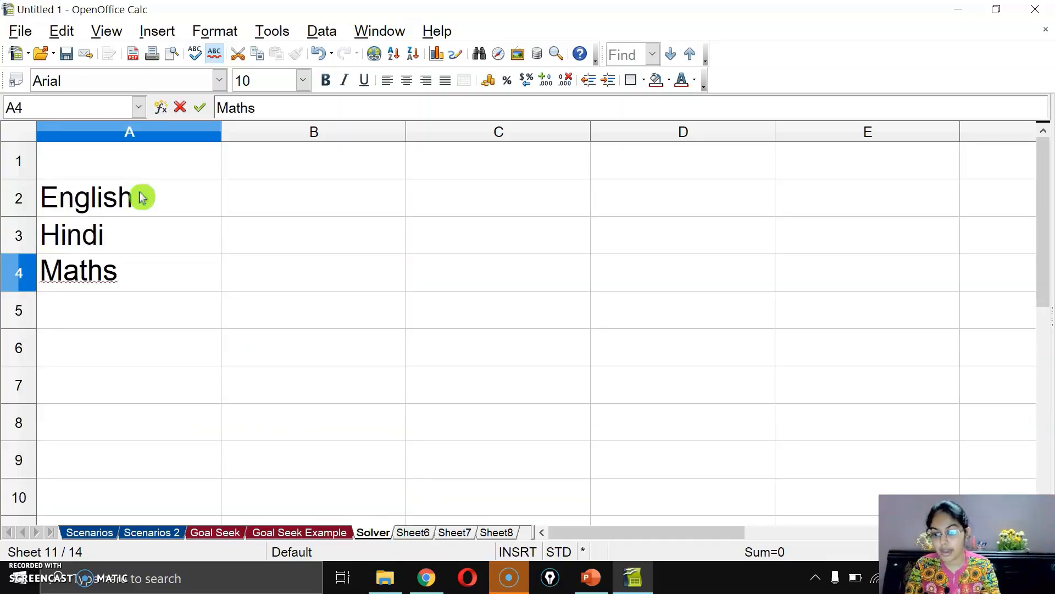
key(Return)
Continue the labels in A5:A8 with S.Sc., Science, IT and Percentage
text(S.Sc.)
key(Return)
text(Sc)
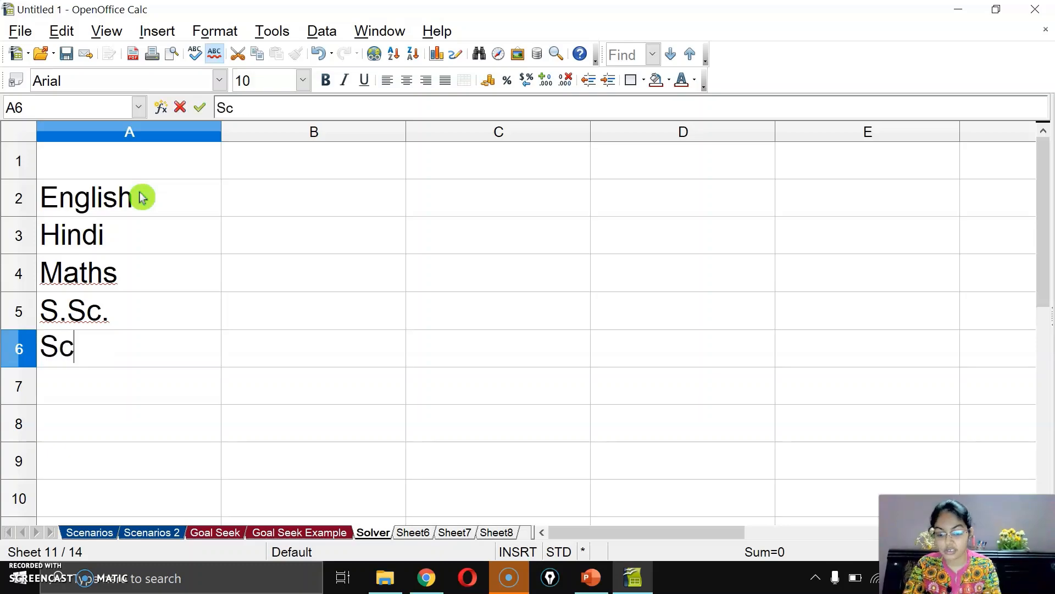
text(ience)
key(Return)
text(IT)
key(Return)
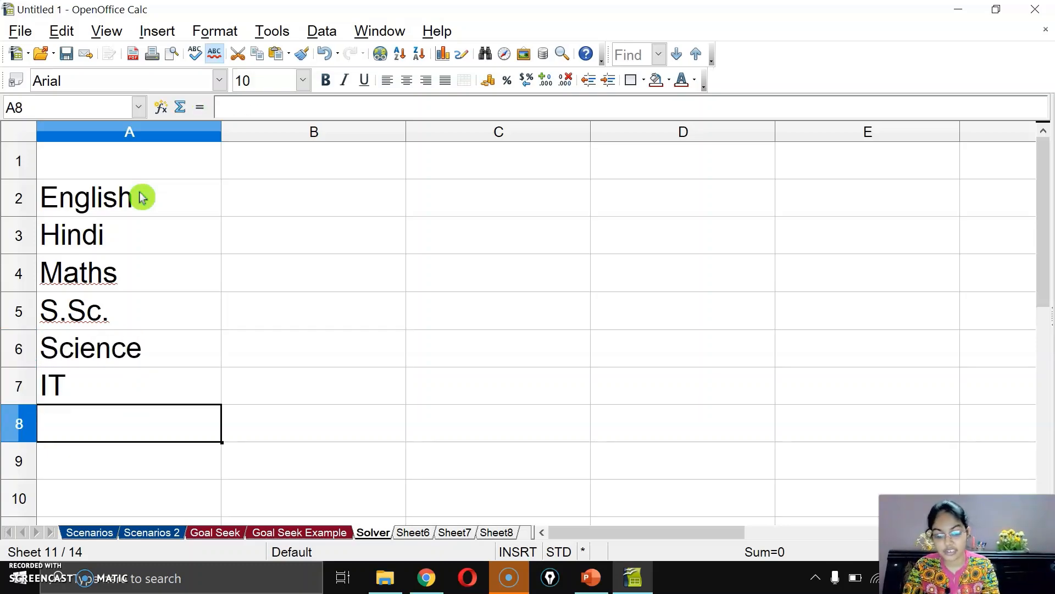
text(Percen)
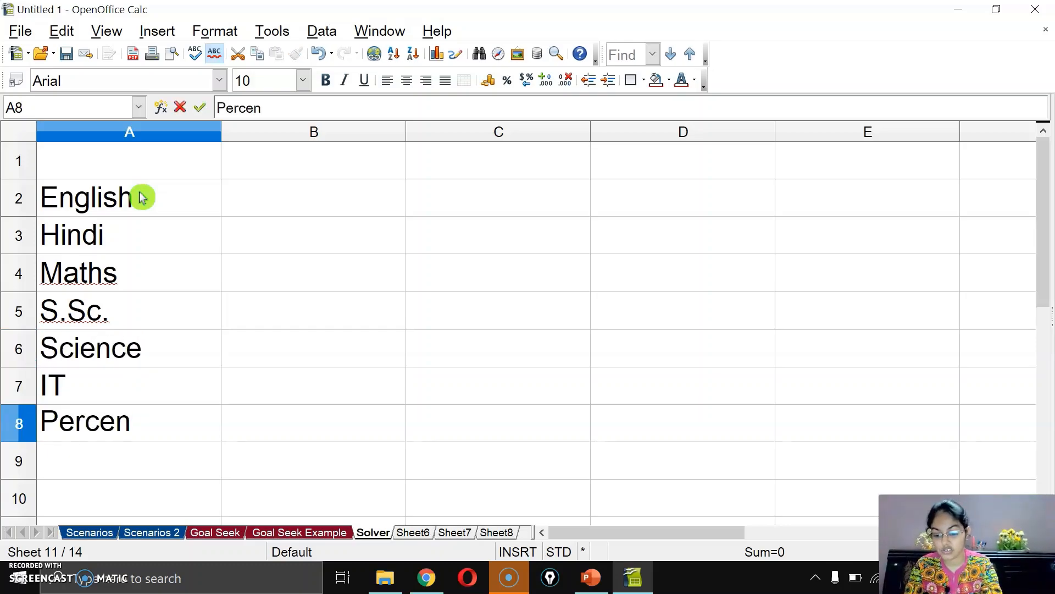
text(tahege)
key(Return)
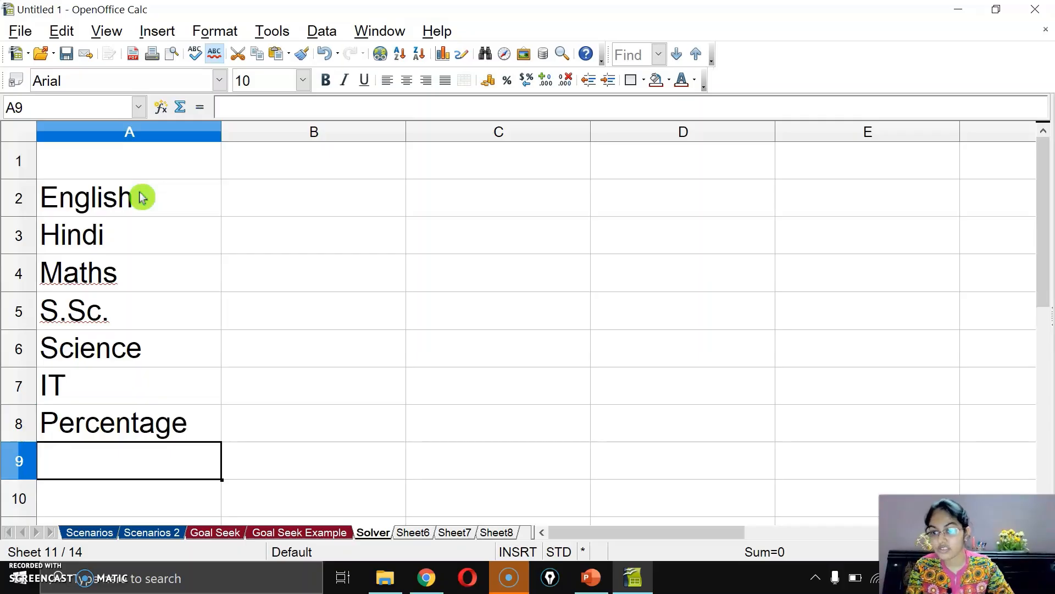
Enter the marks 74, 68, 0, 0, 65 and 75 in B2:B7 for English through IT
click(280, 204)
text(74)
key(Return)
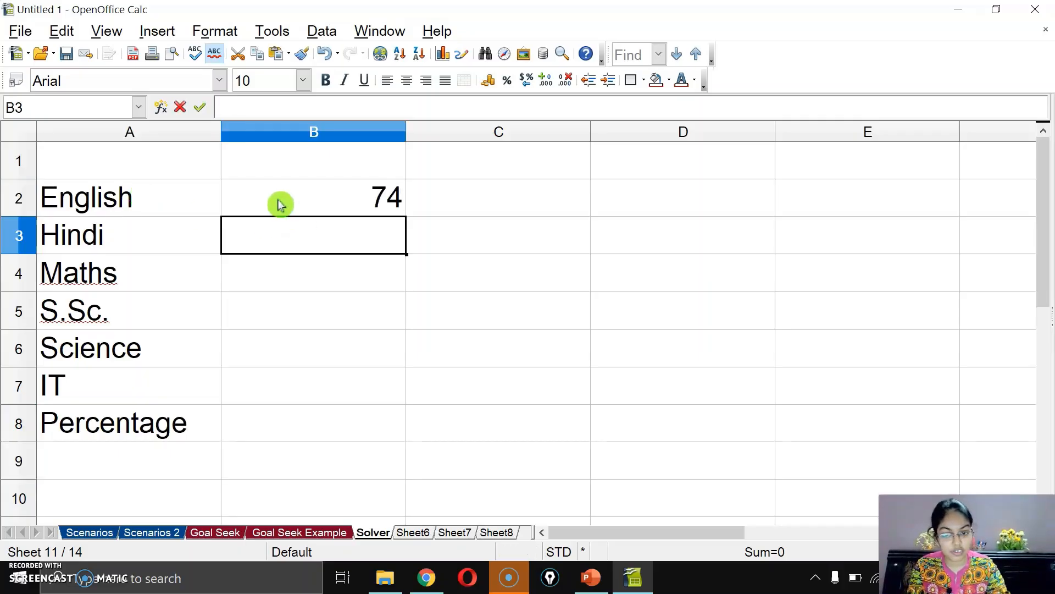
text(68)
key(Return)
text(0)
key(Return)
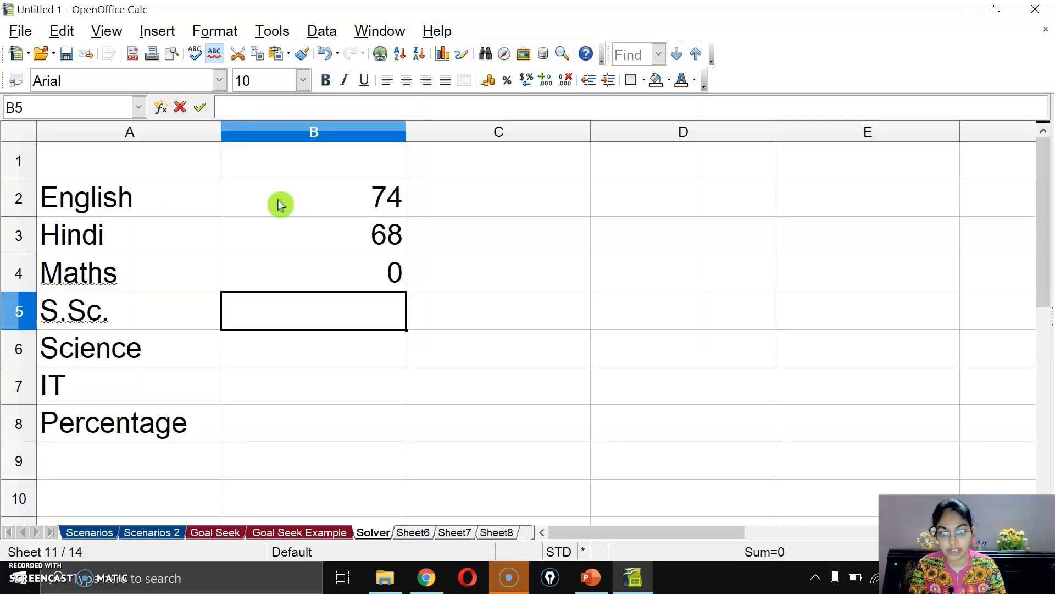
text(0)
key(Return)
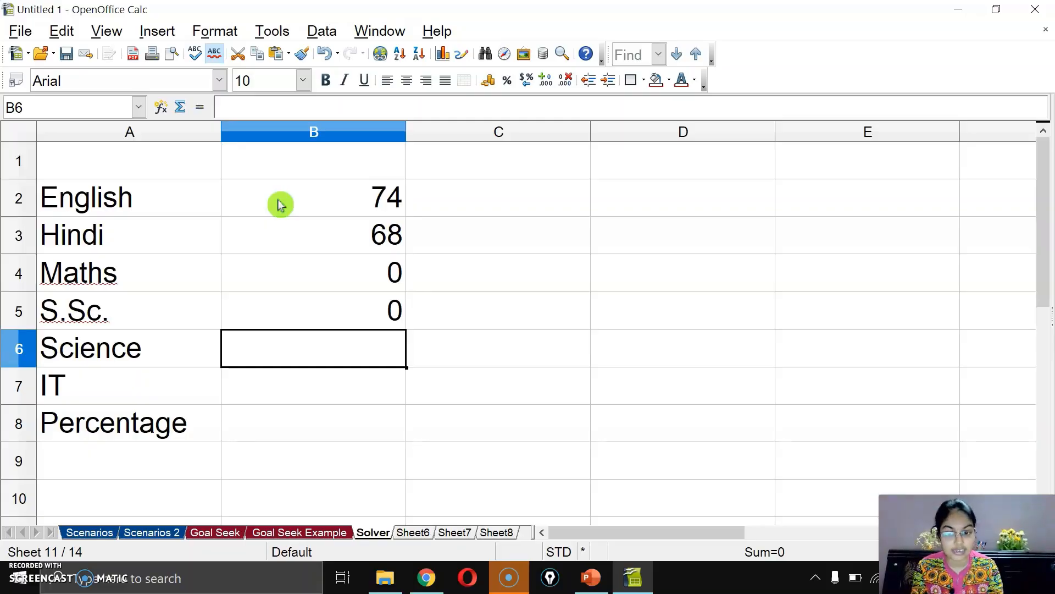
text(65)
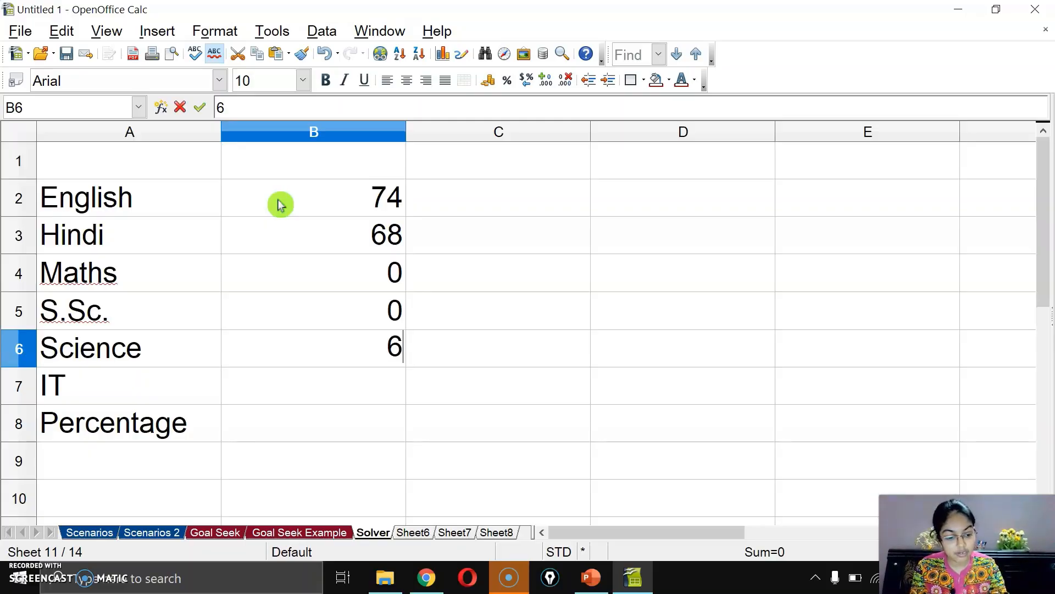
key(Return)
text(75)
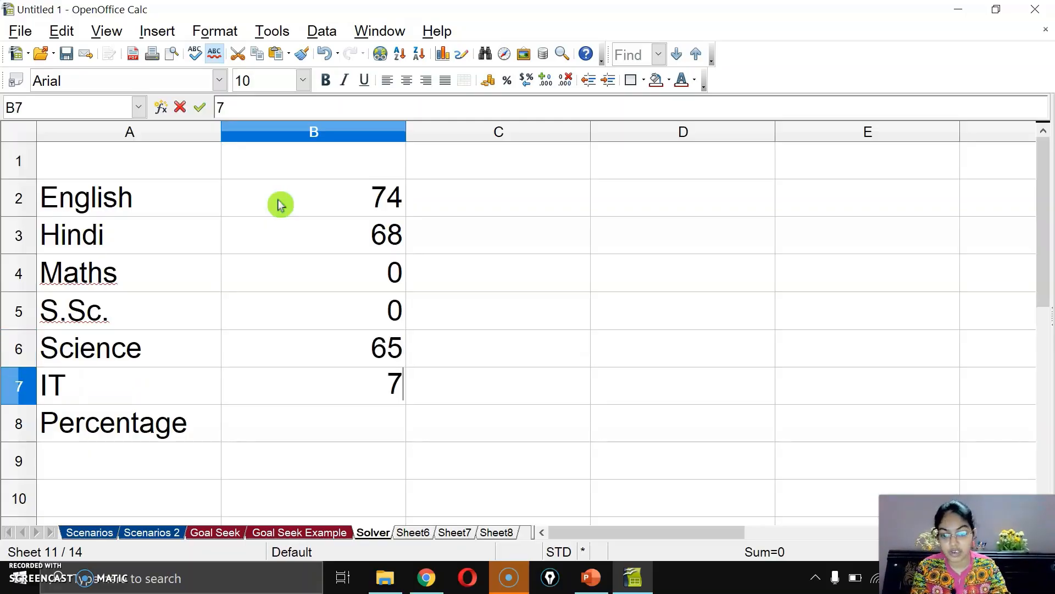
key(Return)
Calculate the percentage in B8 with the formula =AVERAGE(B2:B7)
text(=averah)
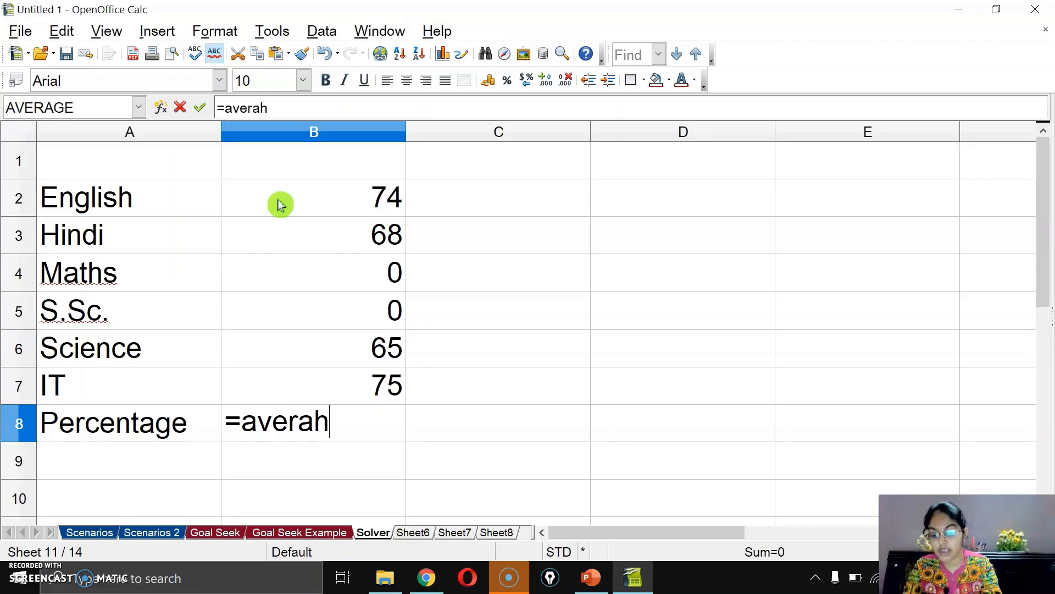
text(e)
key(BackSpace)
key(BackSpace)
text(ge()
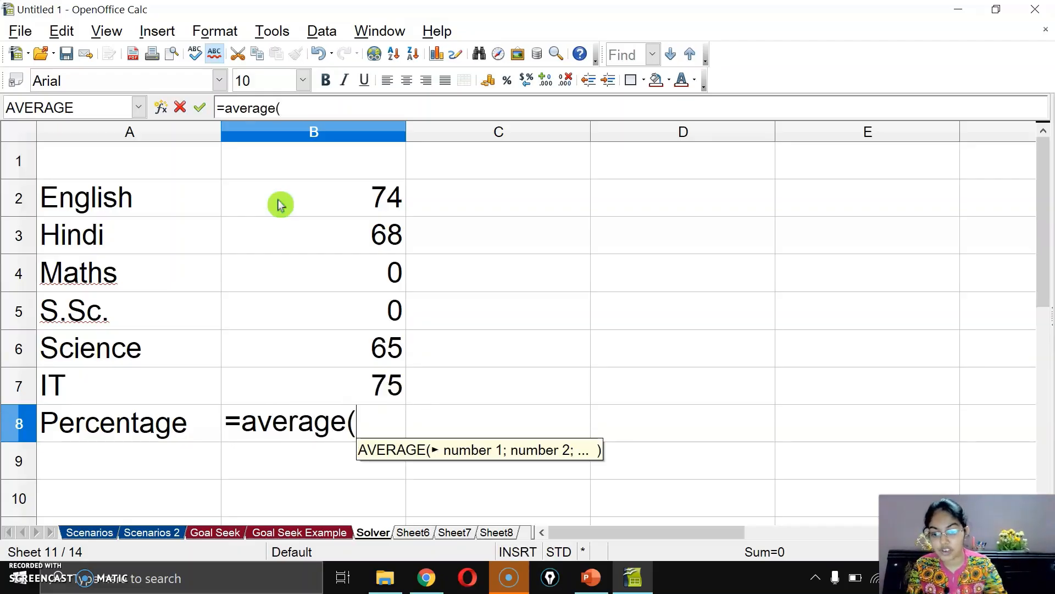
drag(281, 204, 284, 380)
text())
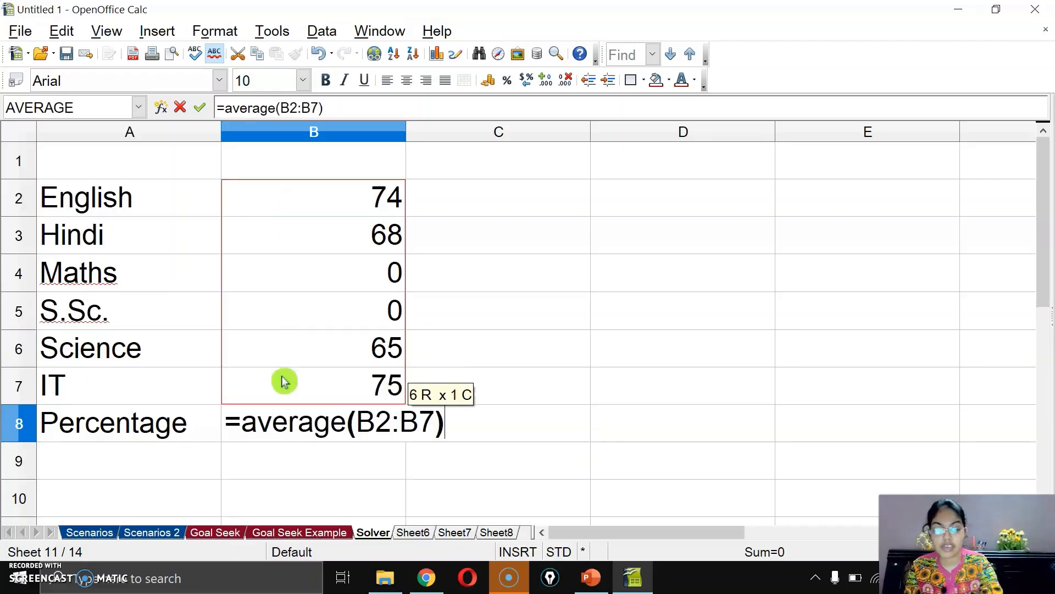
key(Return)
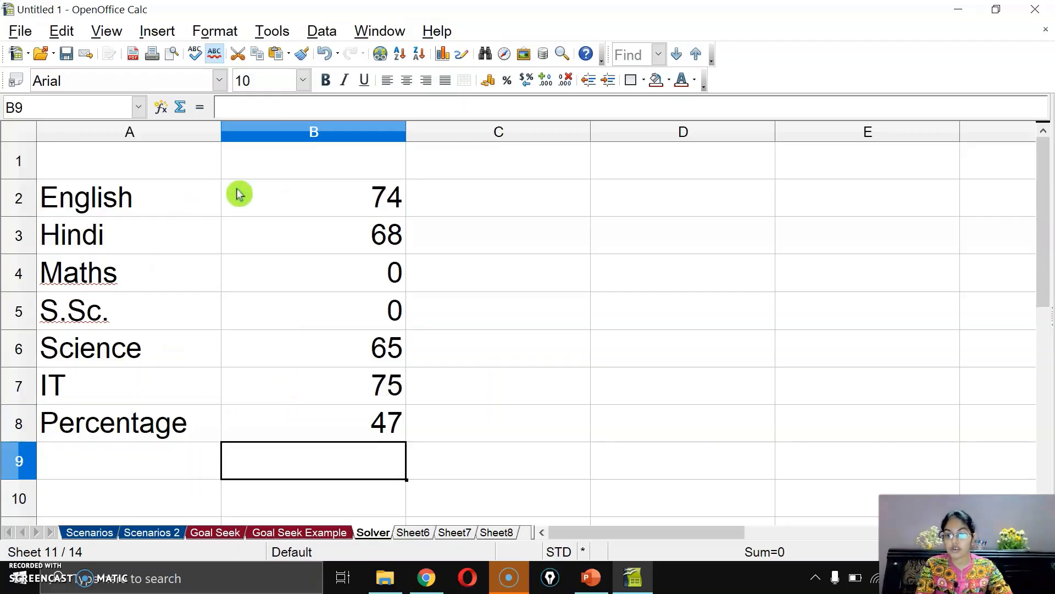
click(324, 433)
drag(311, 285, 311, 315)
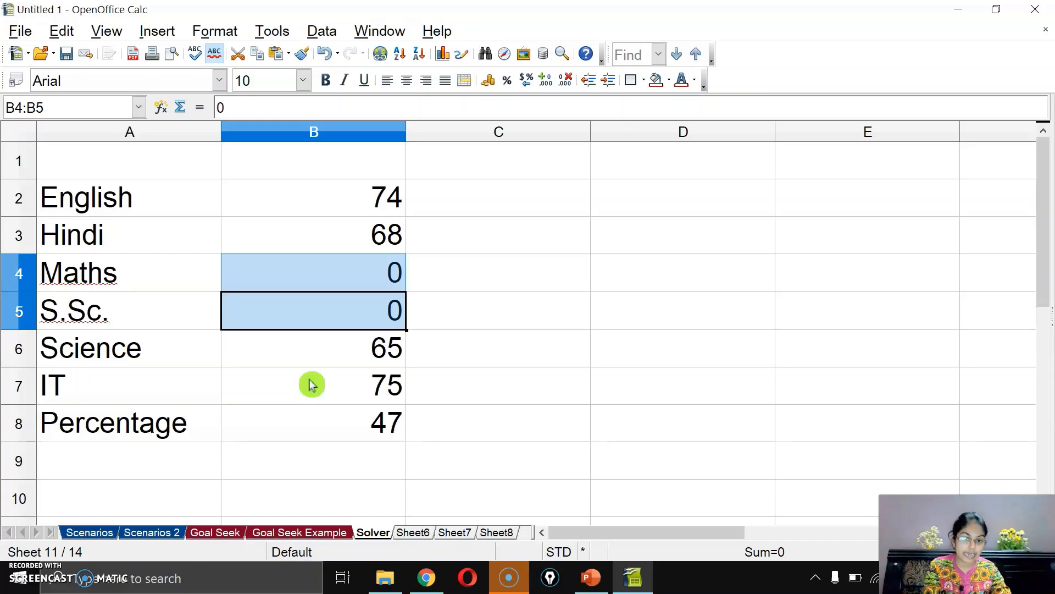
click(308, 398)
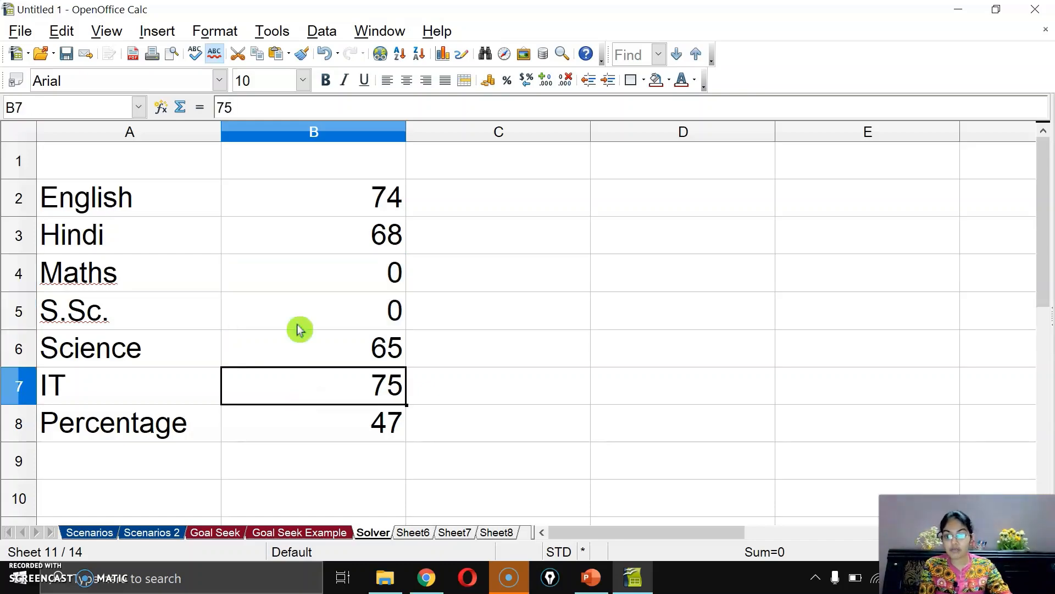
click(300, 280)
click(299, 323)
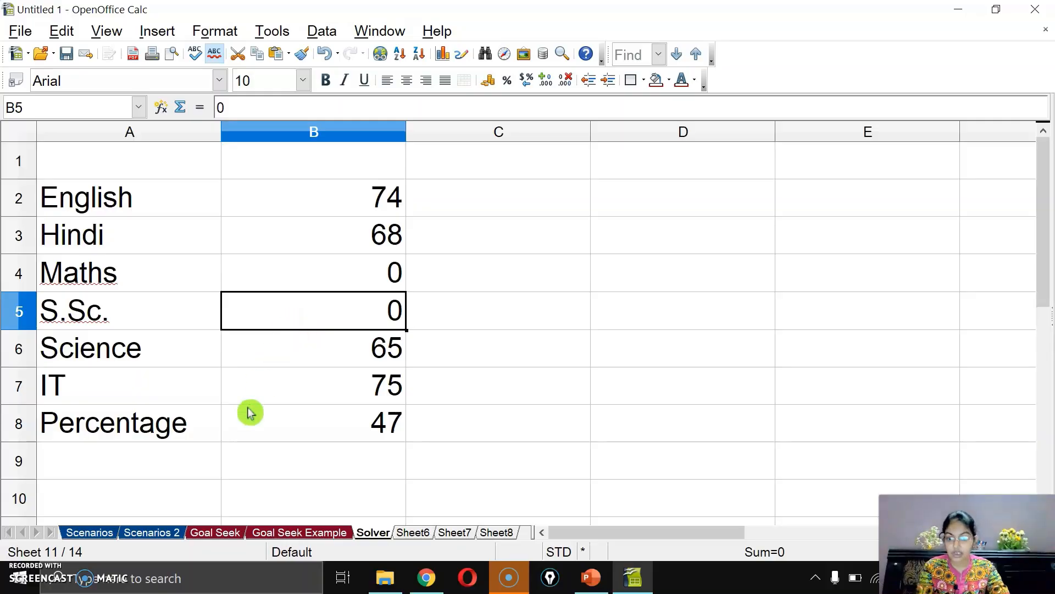
Make the Percentage label in A8 and its value in B8 bold
click(269, 426)
key(ctrl+b)
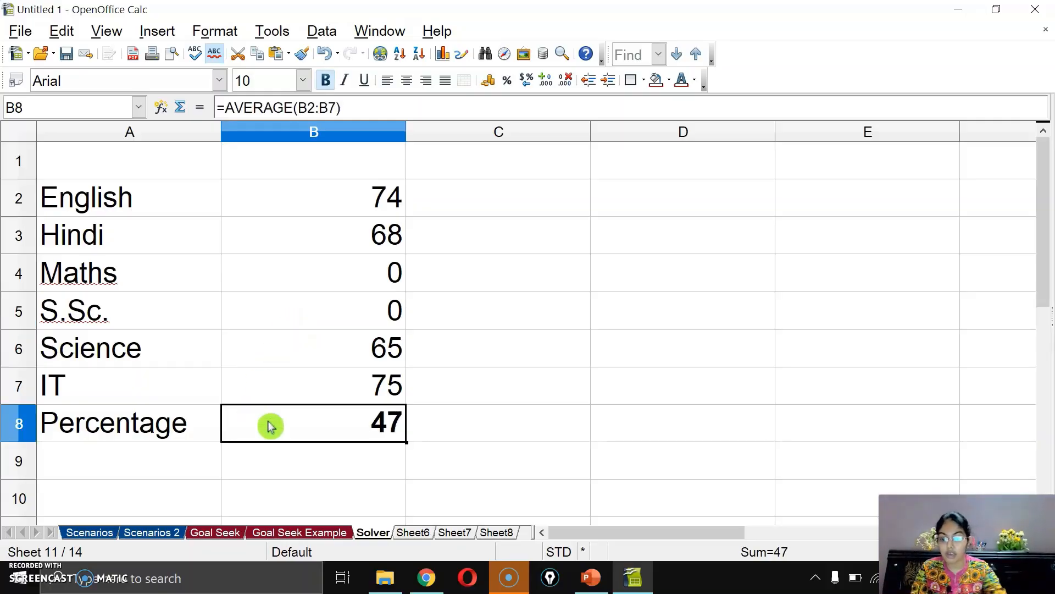
click(201, 426)
key(ctrl+b)
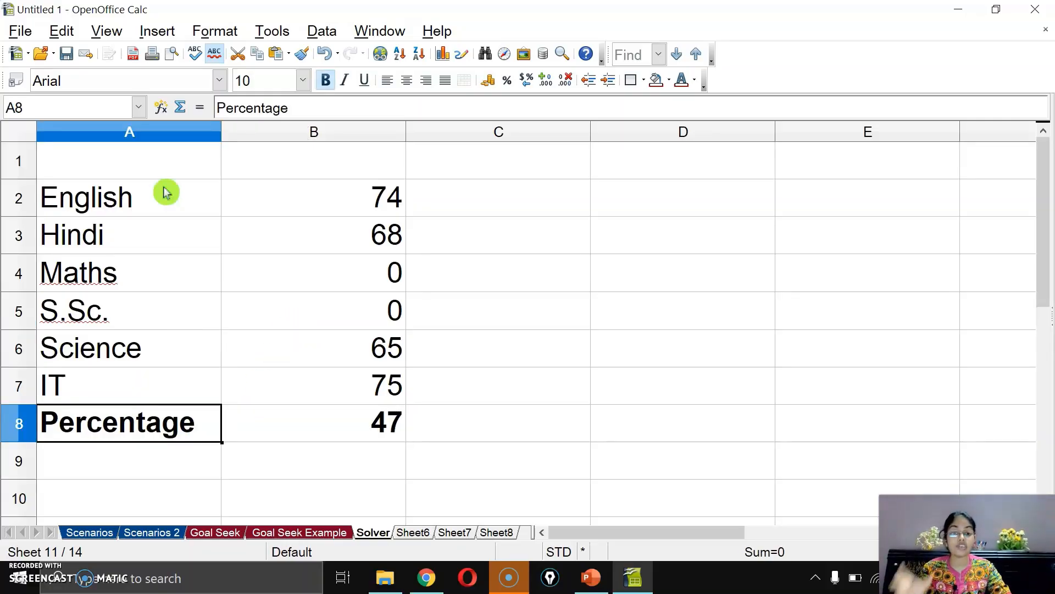
click(141, 211)
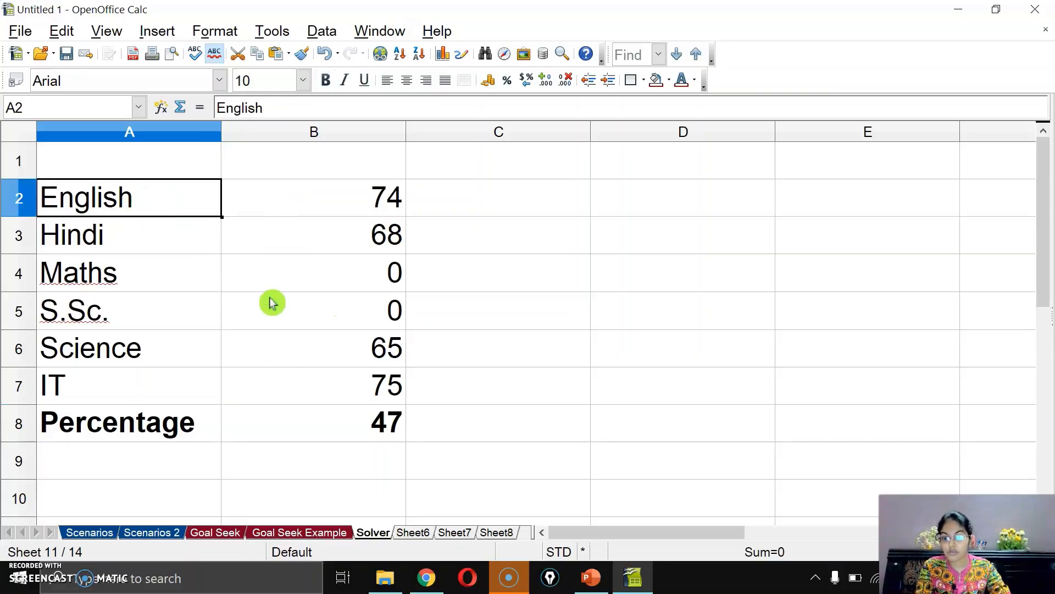
click(273, 32)
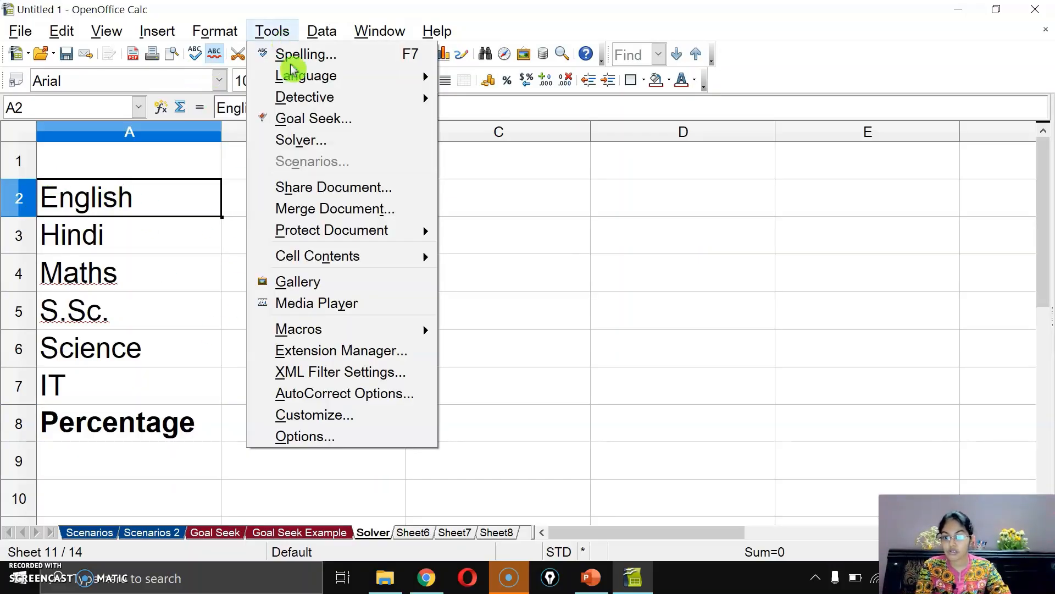
click(333, 143)
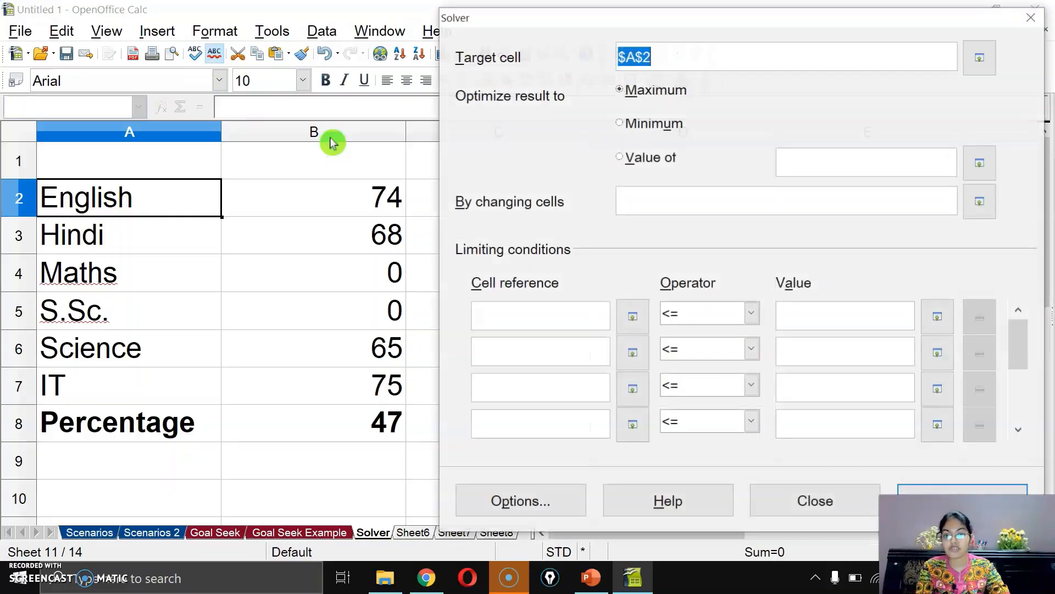
drag(605, 24, 513, 22)
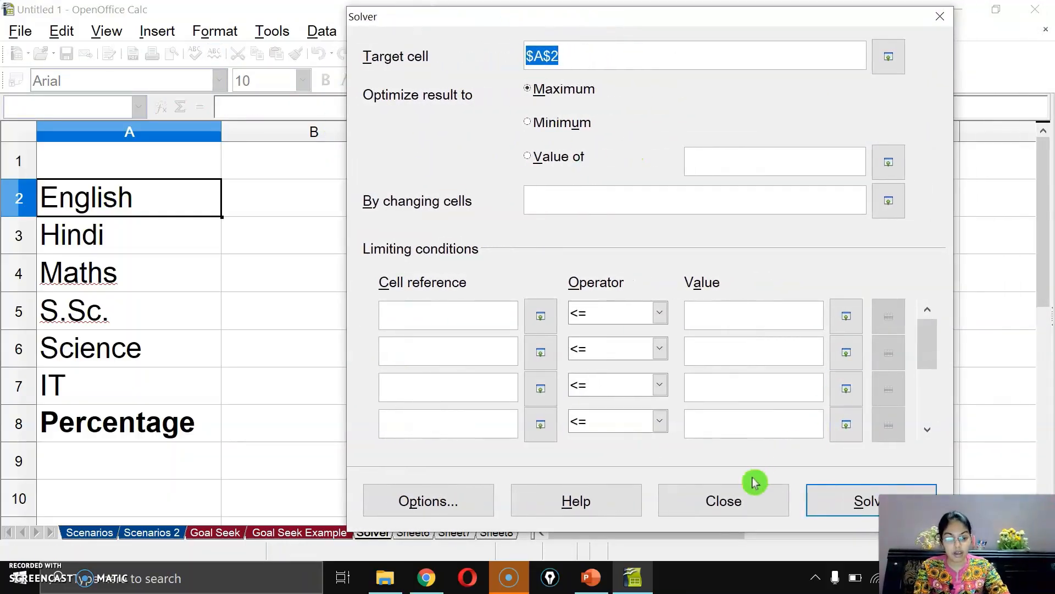
click(744, 501)
Open Solver and set the percentage cell B8 as the target cell
click(348, 427)
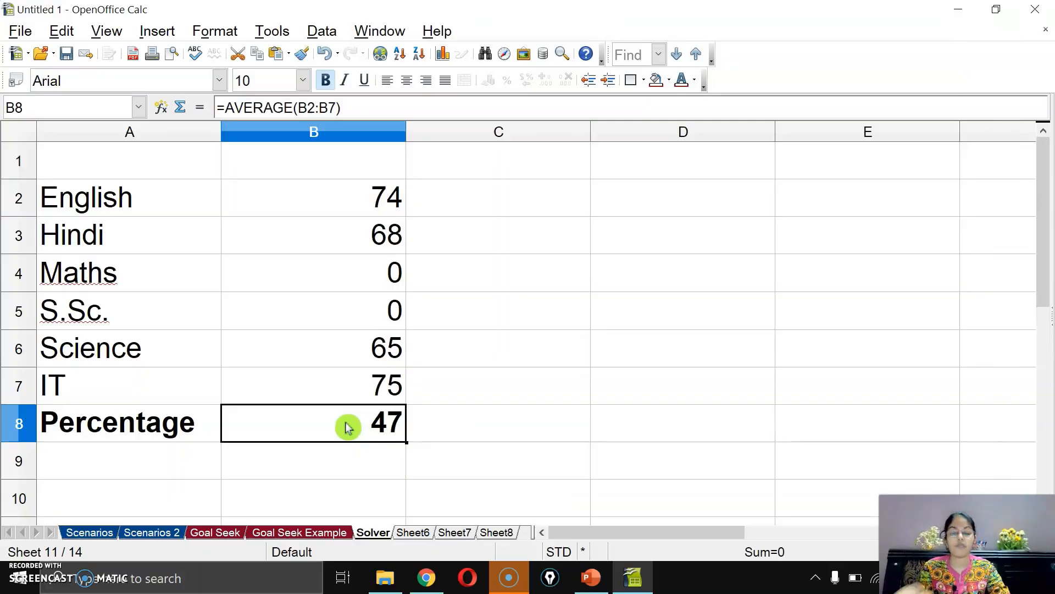
click(270, 31)
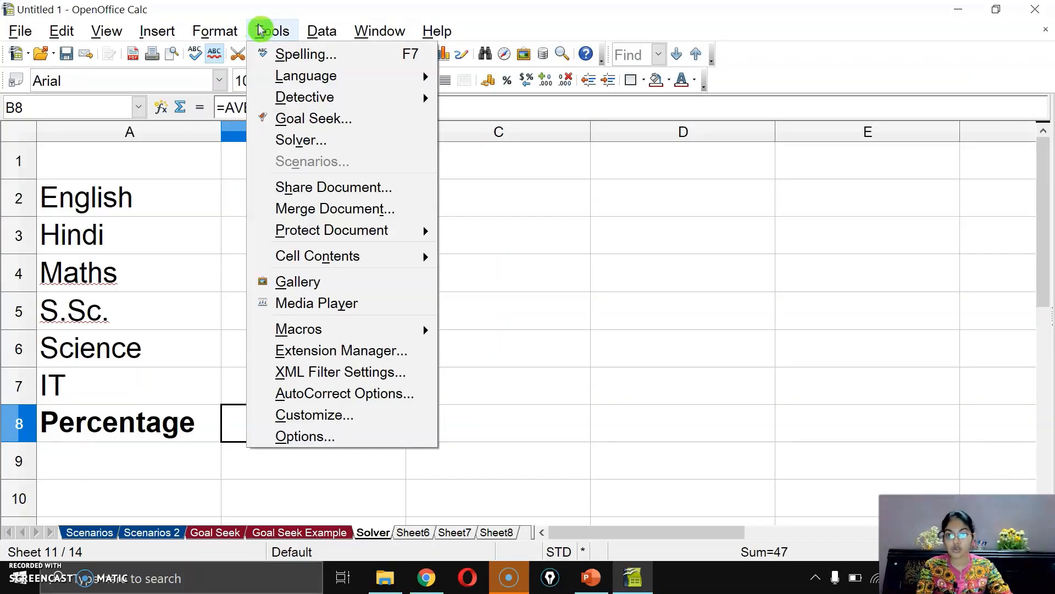
click(338, 138)
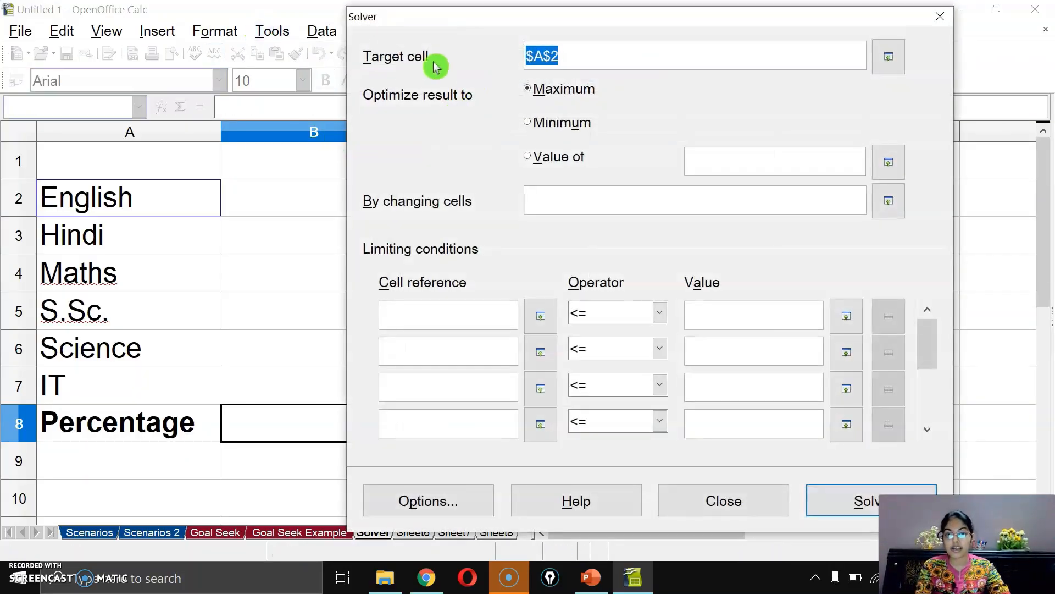
drag(519, 17, 597, 17)
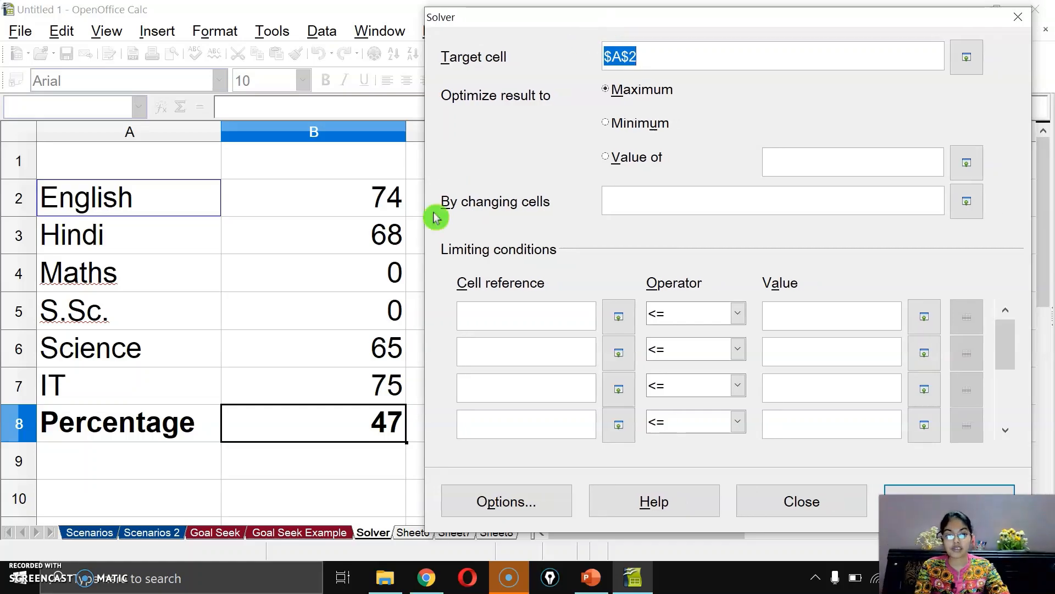
click(333, 427)
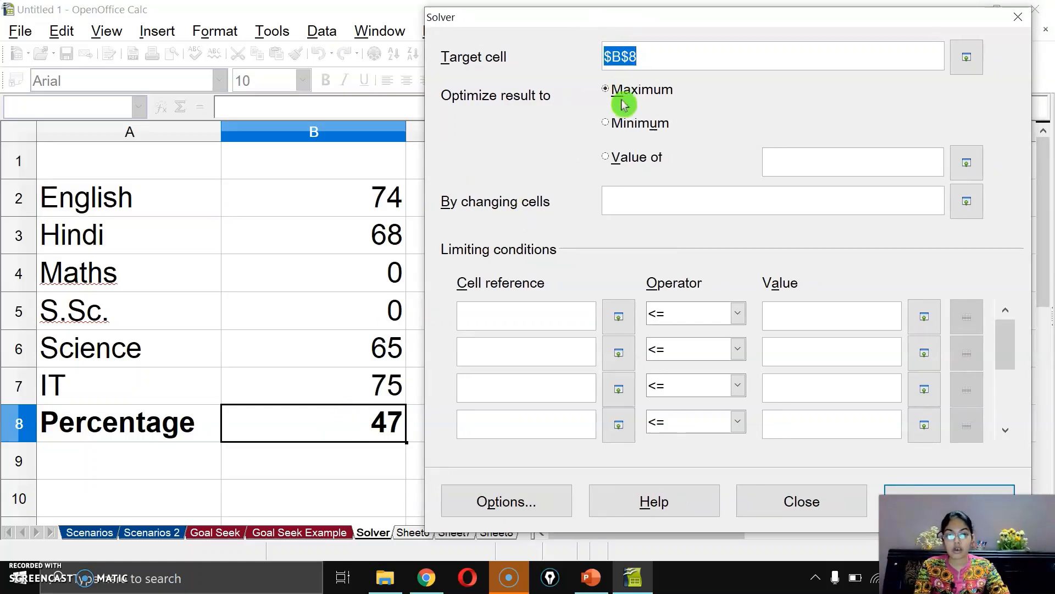
click(618, 130)
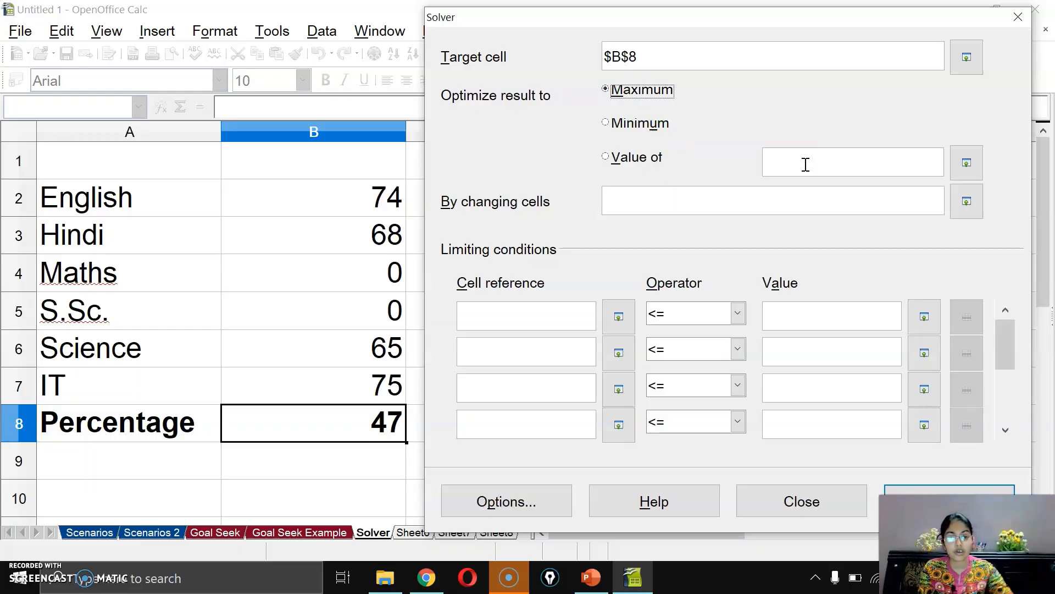
click(646, 95)
click(764, 155)
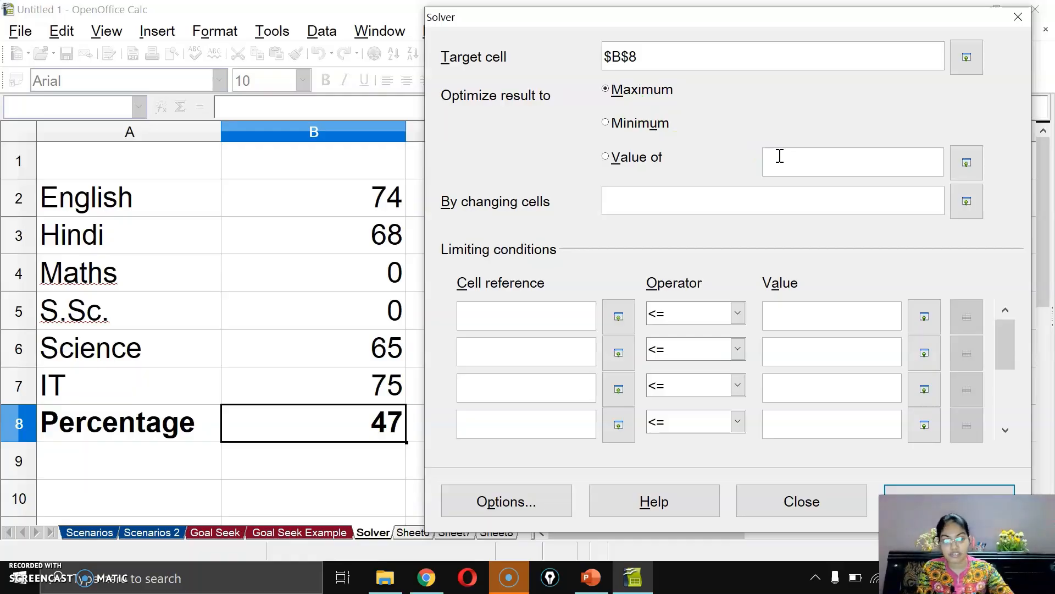
click(612, 124)
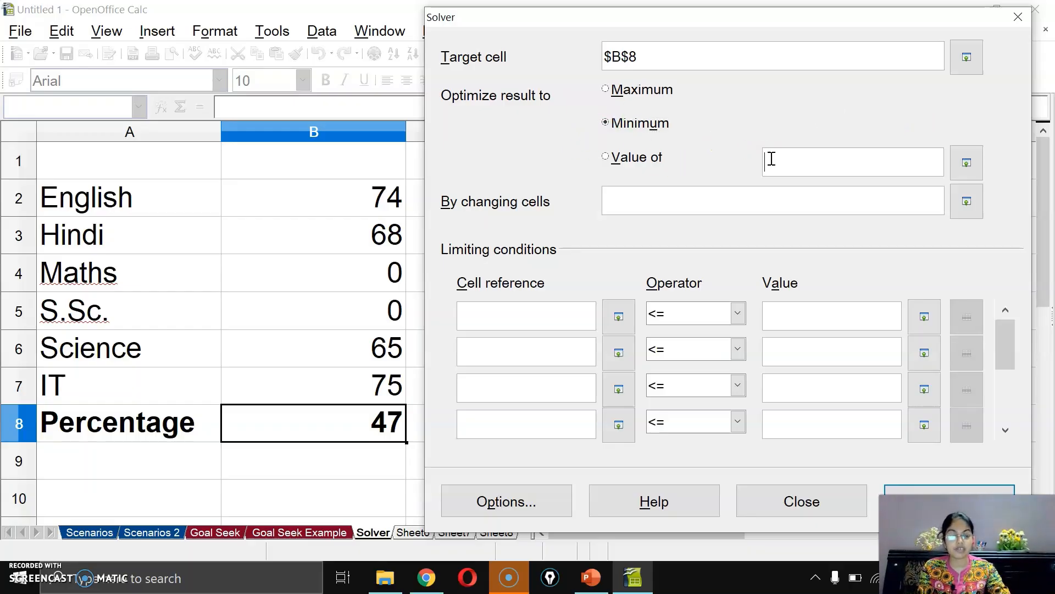
Set Solver to optimize the result to a value of 80 by changing cells B4:B5
click(634, 159)
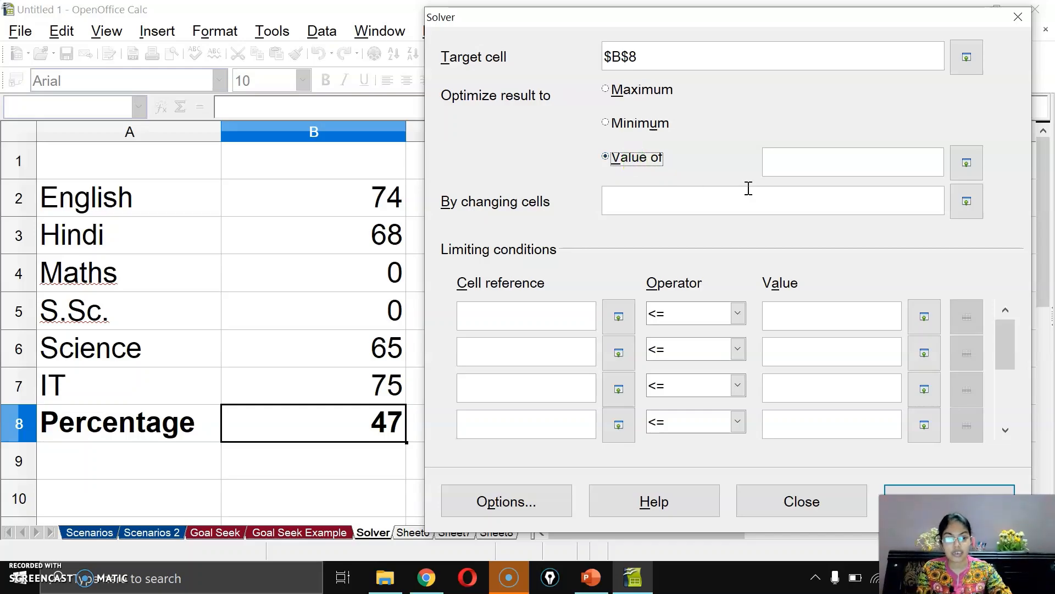
click(783, 167)
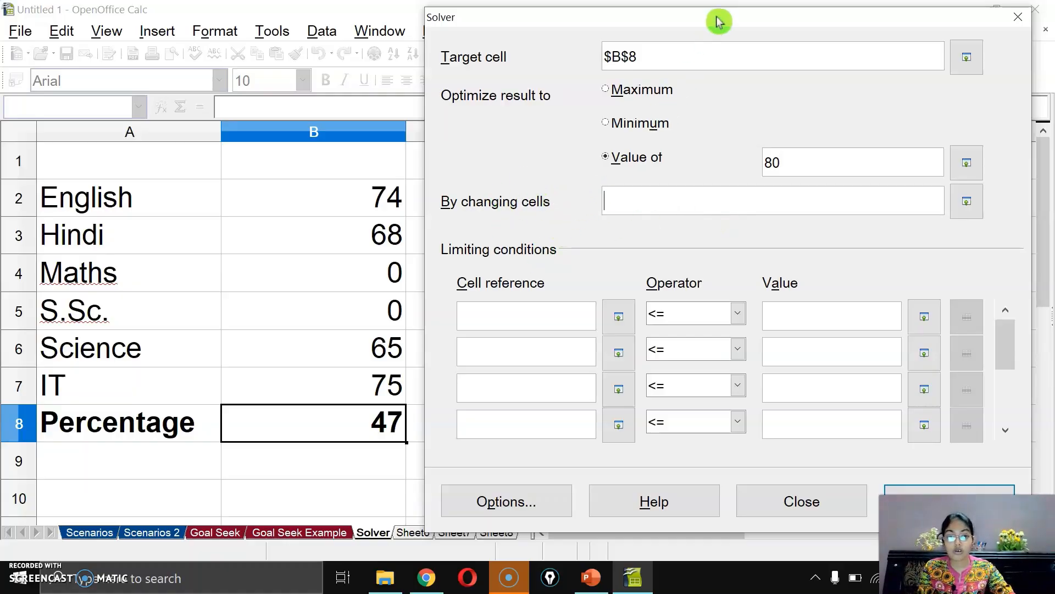
drag(719, 22, 753, 24)
drag(296, 281, 299, 314)
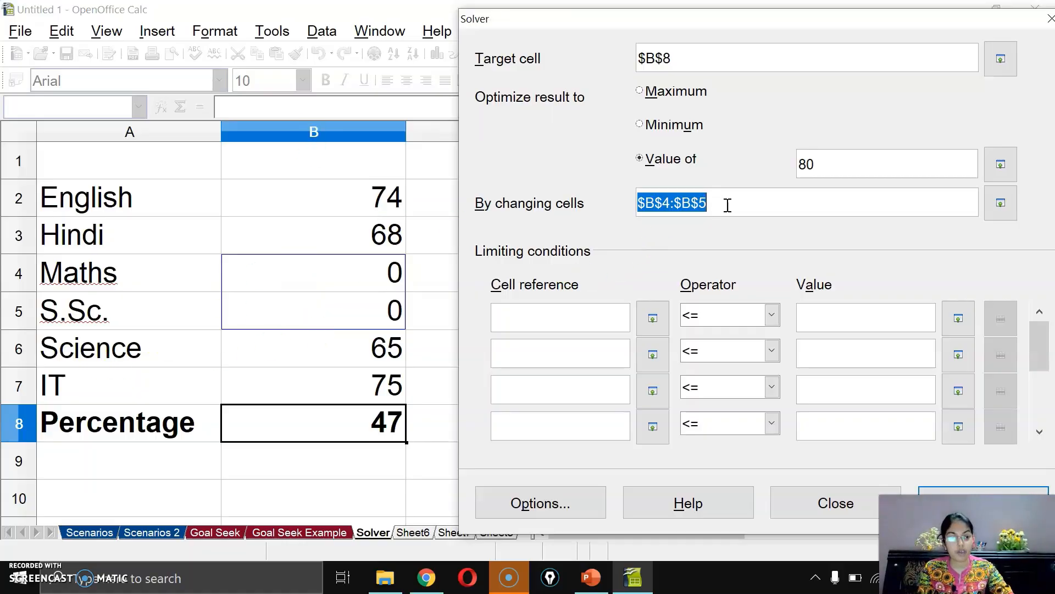
Add a first limiting condition that the Maths marks in B4 are <= 90
click(516, 318)
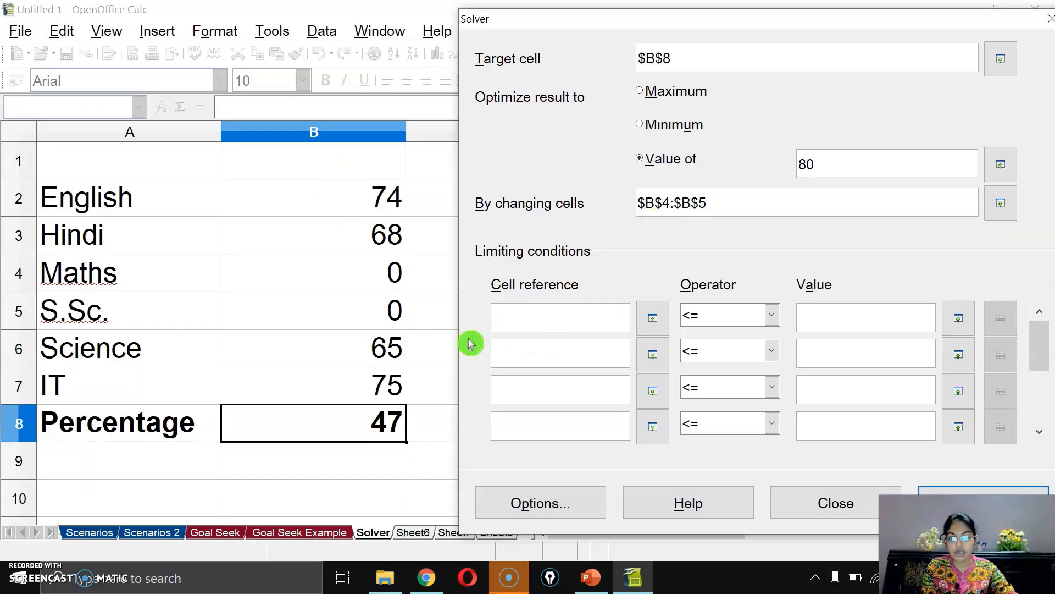
click(318, 278)
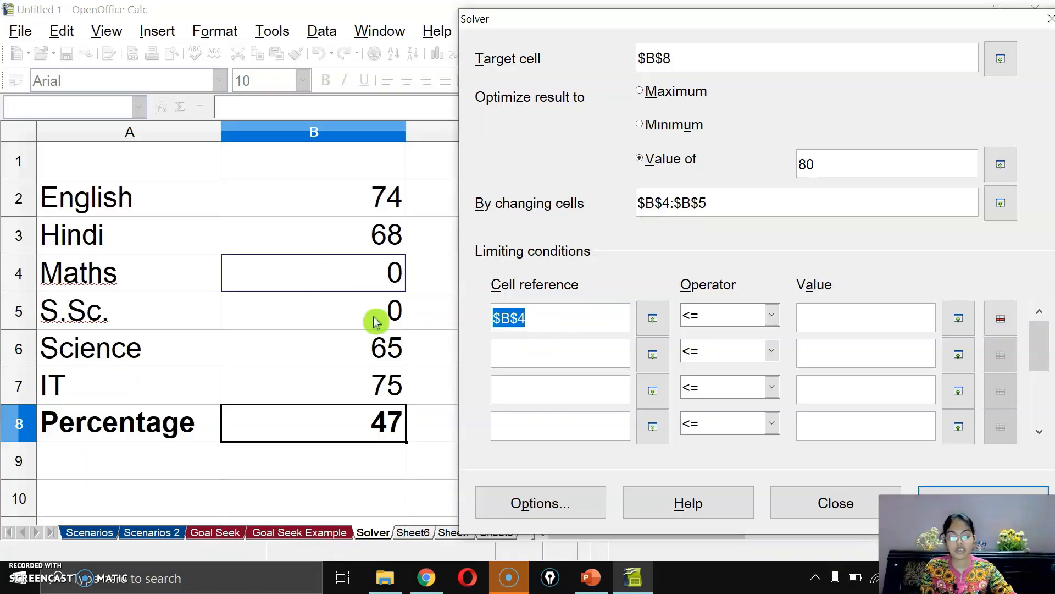
click(772, 317)
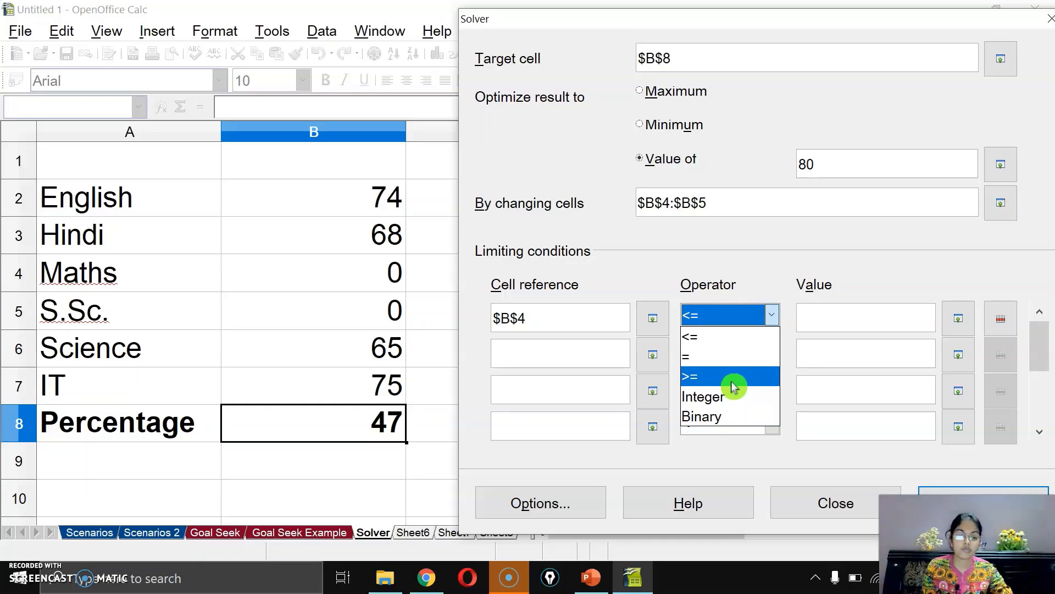
click(734, 323)
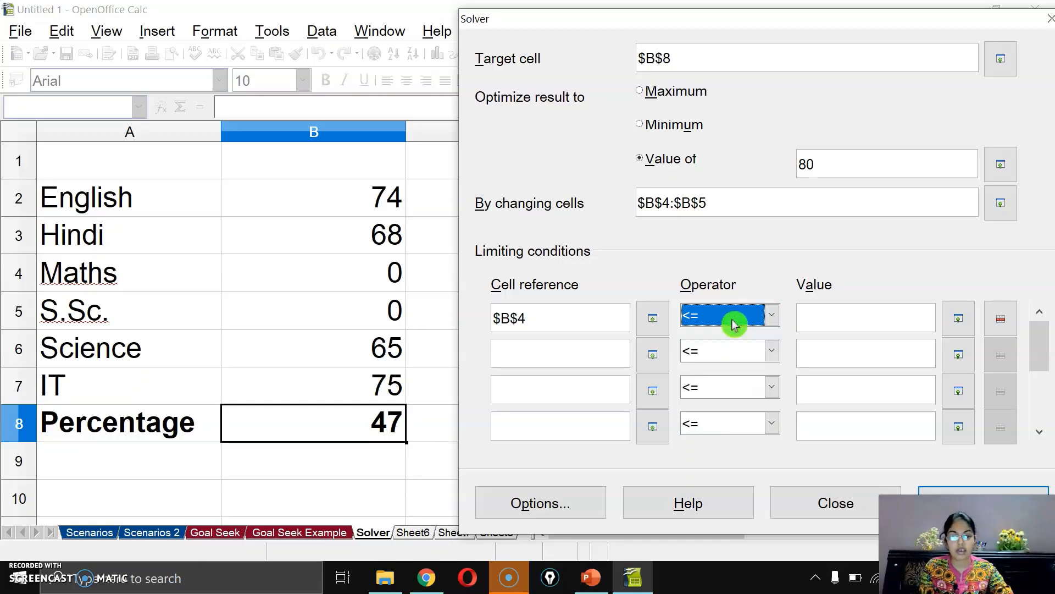
click(822, 321)
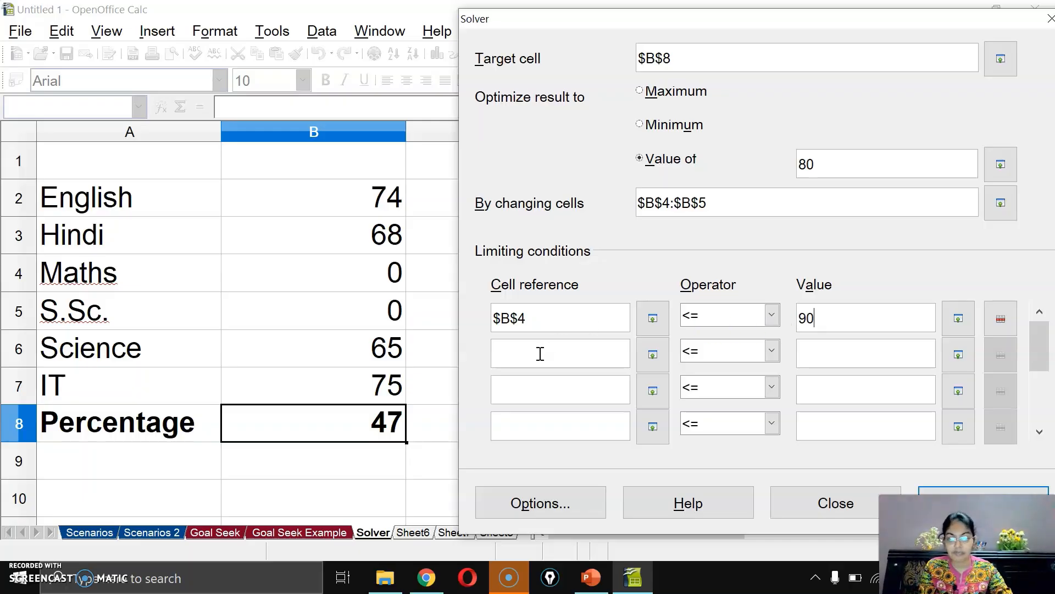
Add a second limiting condition that the S.Sc. marks in B5 are >= 60
click(347, 309)
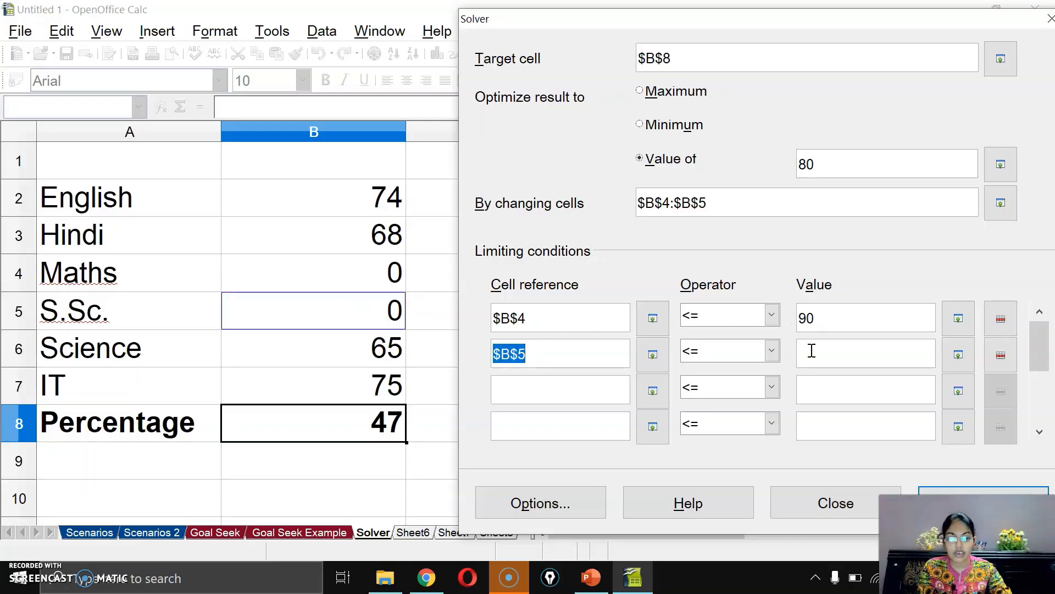
click(772, 350)
click(726, 409)
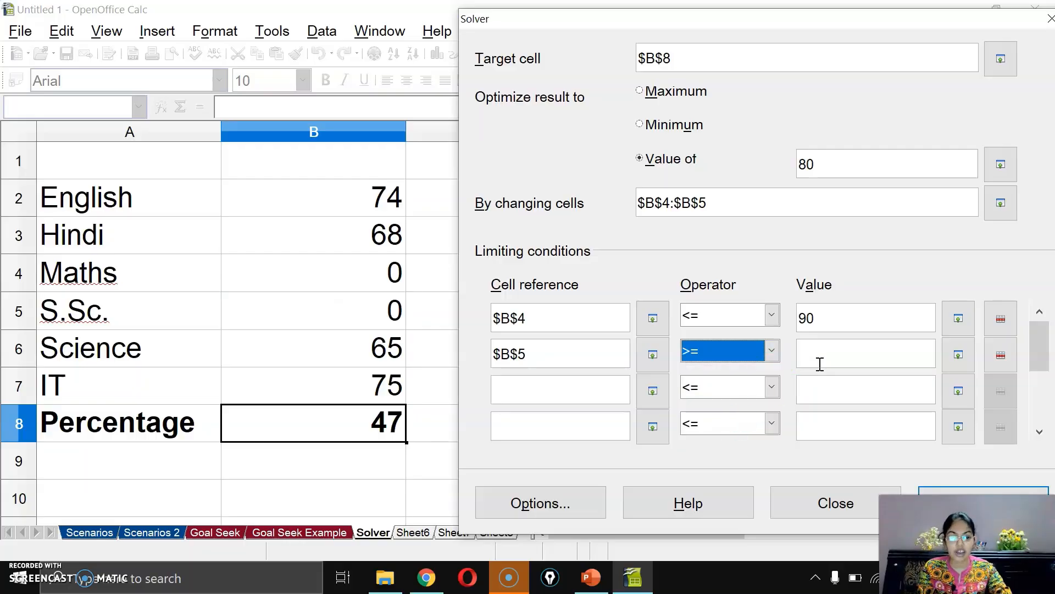
click(822, 354)
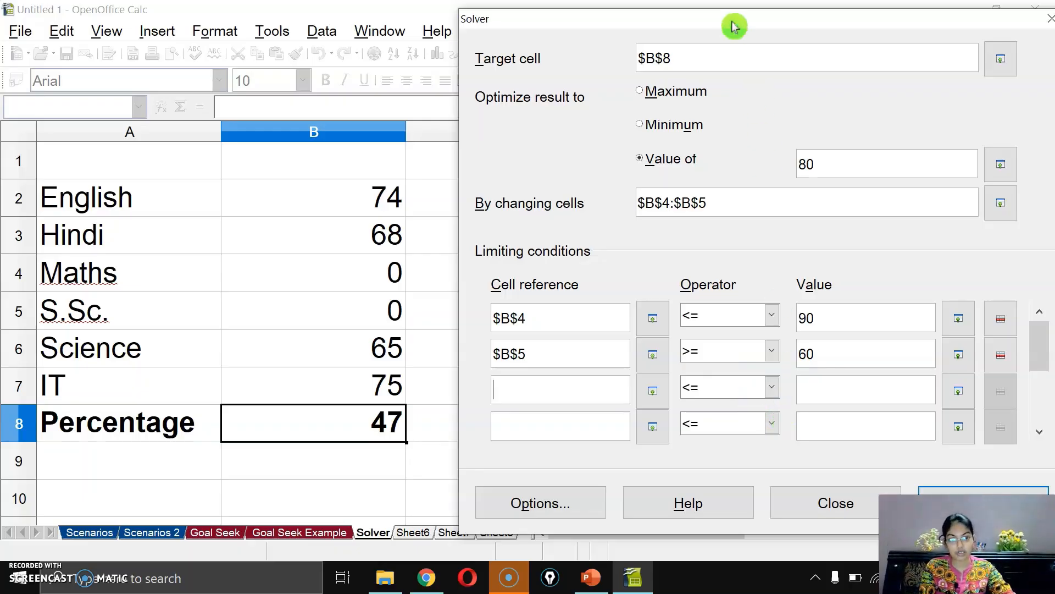
Try solving for the target value of 80, examine the Maths and S.Sc. marks, and restore the previous values
drag(720, 20, 619, 19)
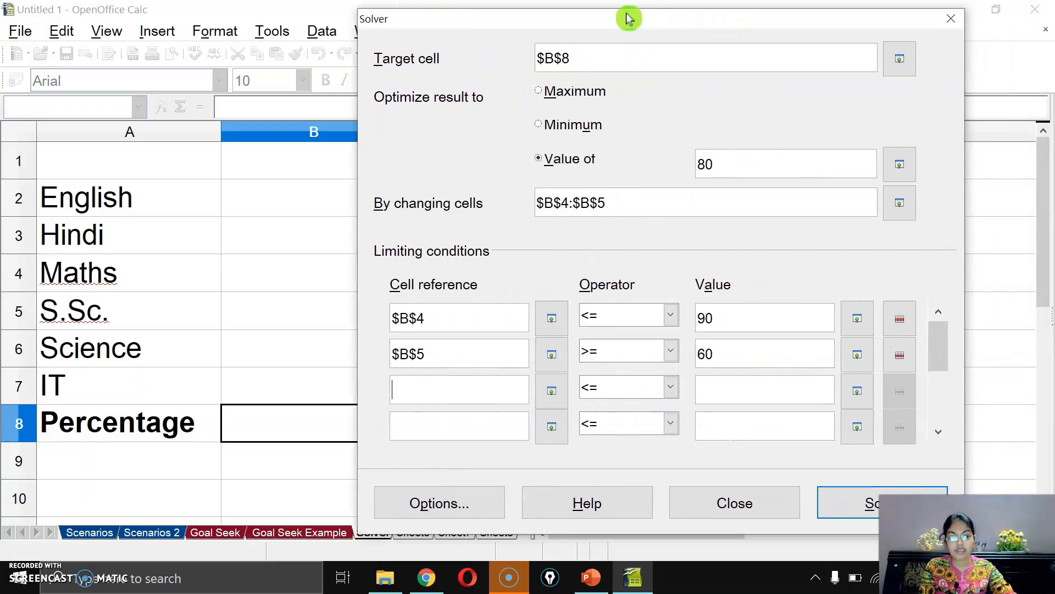
click(839, 516)
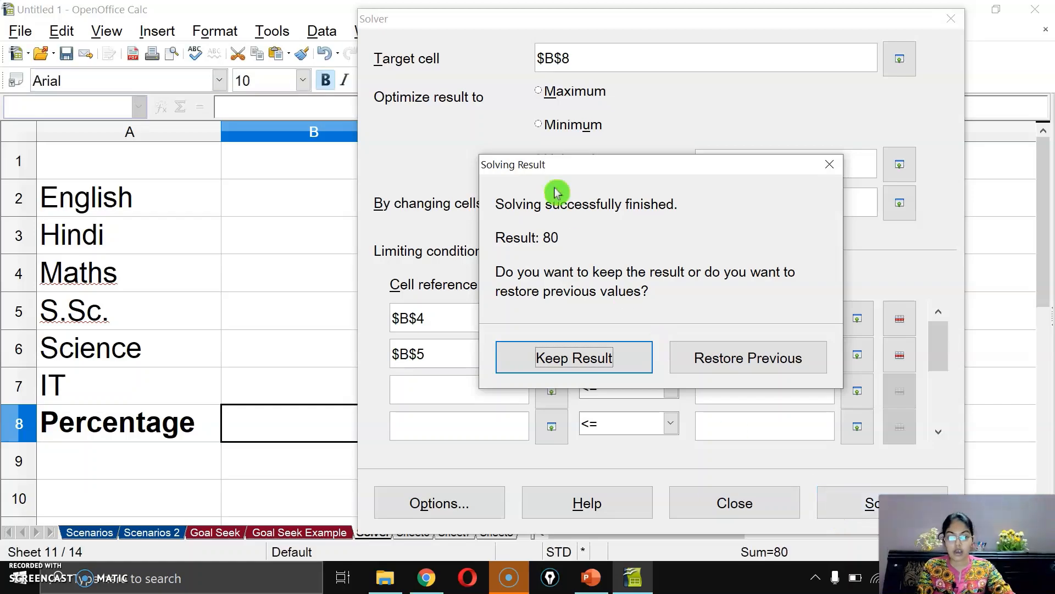
drag(548, 36, 648, 33)
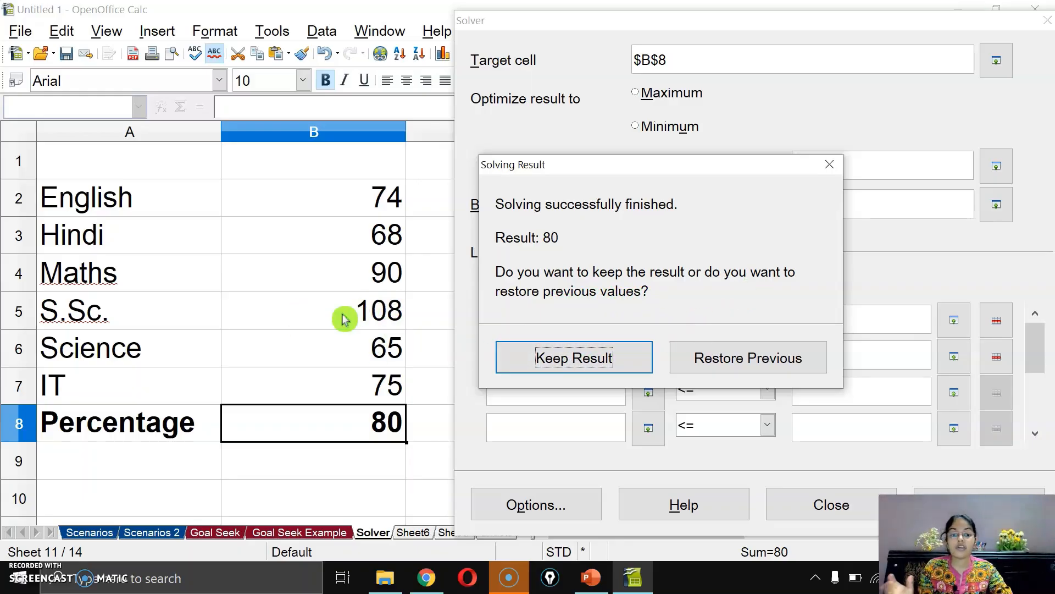
click(742, 357)
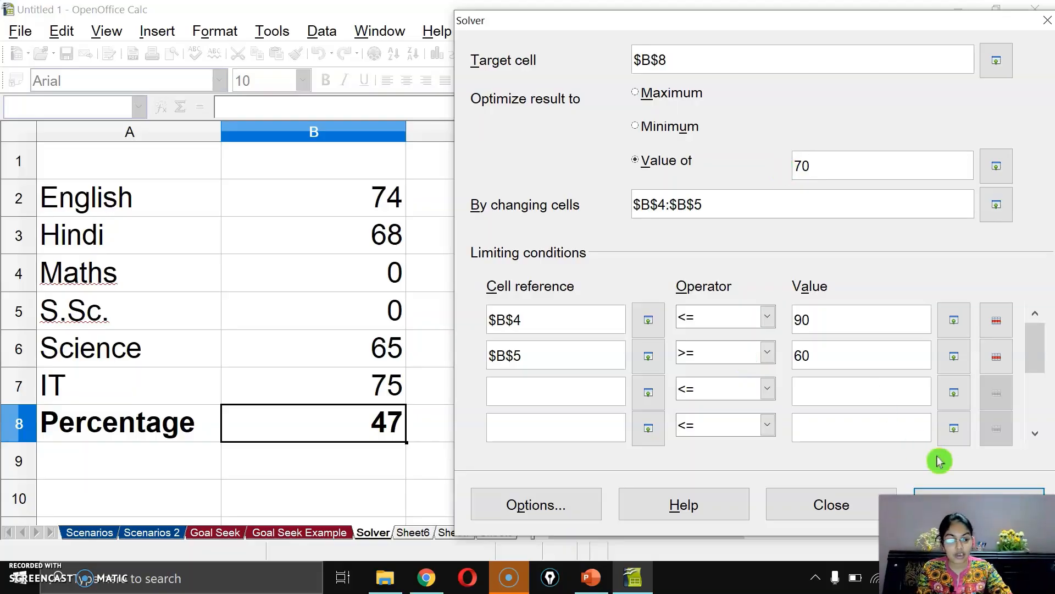
Change the Solver target value to 70, solve with the same limiting conditions and keep the result
click(944, 490)
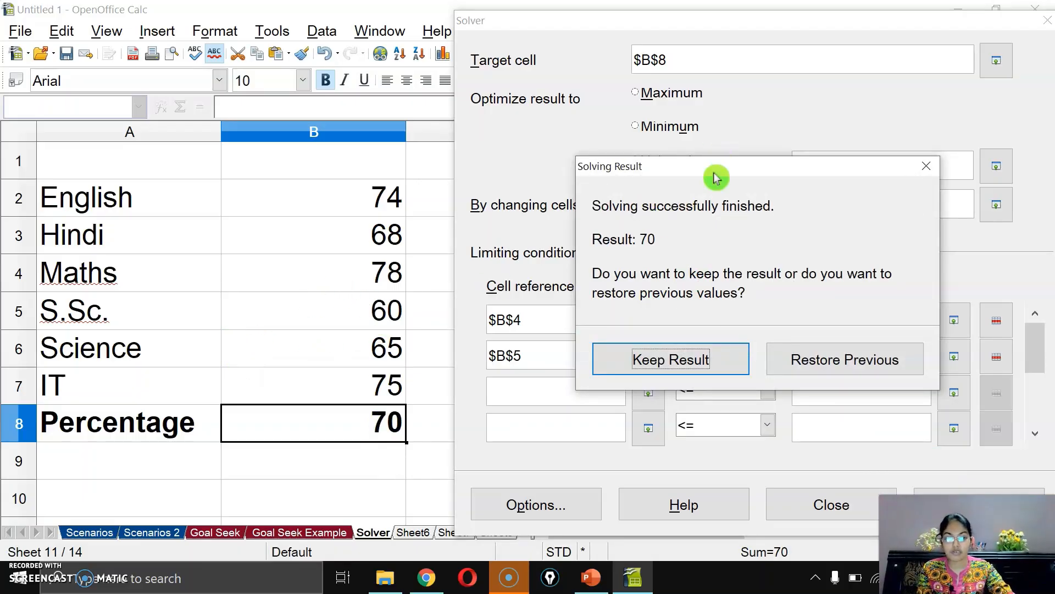
drag(716, 171, 675, 20)
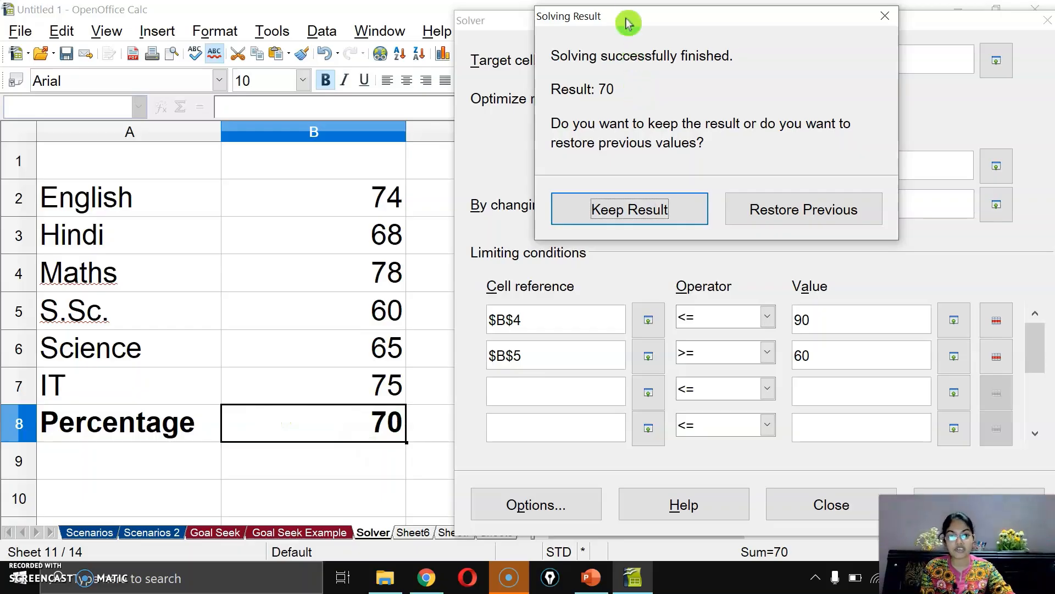
drag(628, 20, 546, 295)
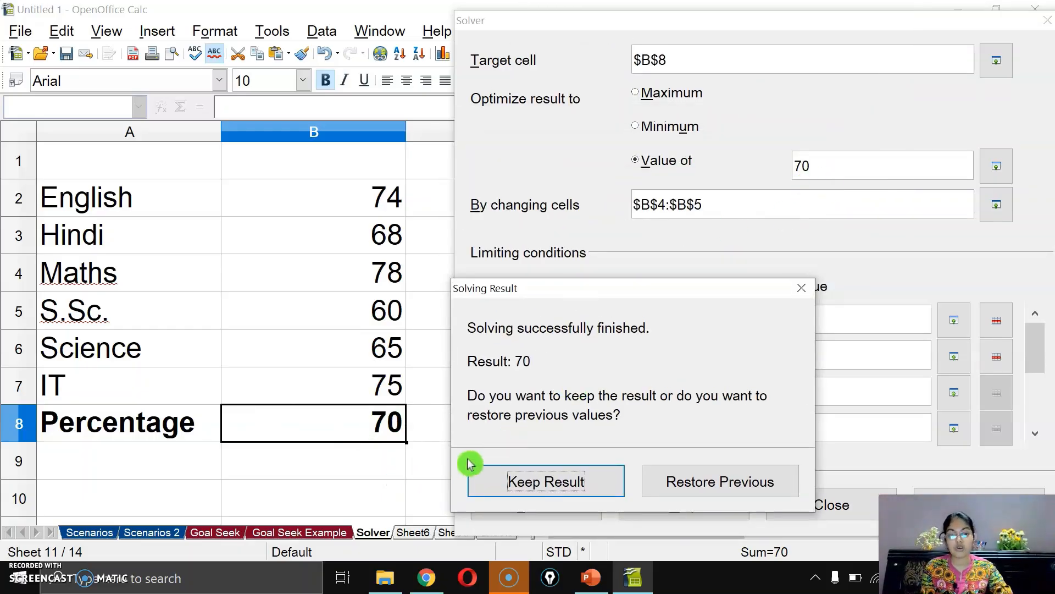
click(521, 487)
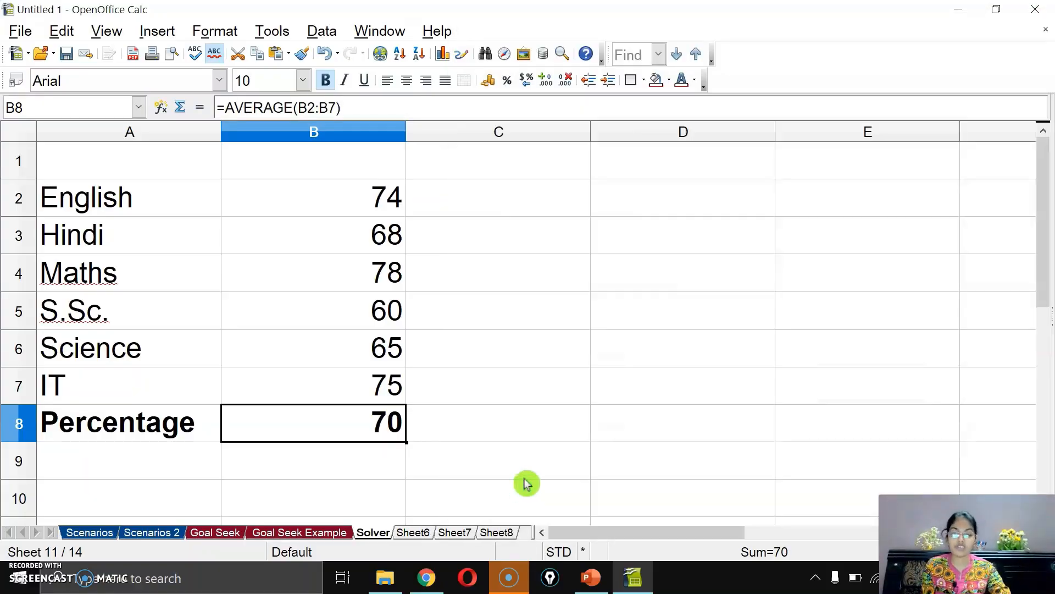
Switch to PowerPoint and present the slide comparing Goal Seek with Solver as a full-screen slide show
click(592, 580)
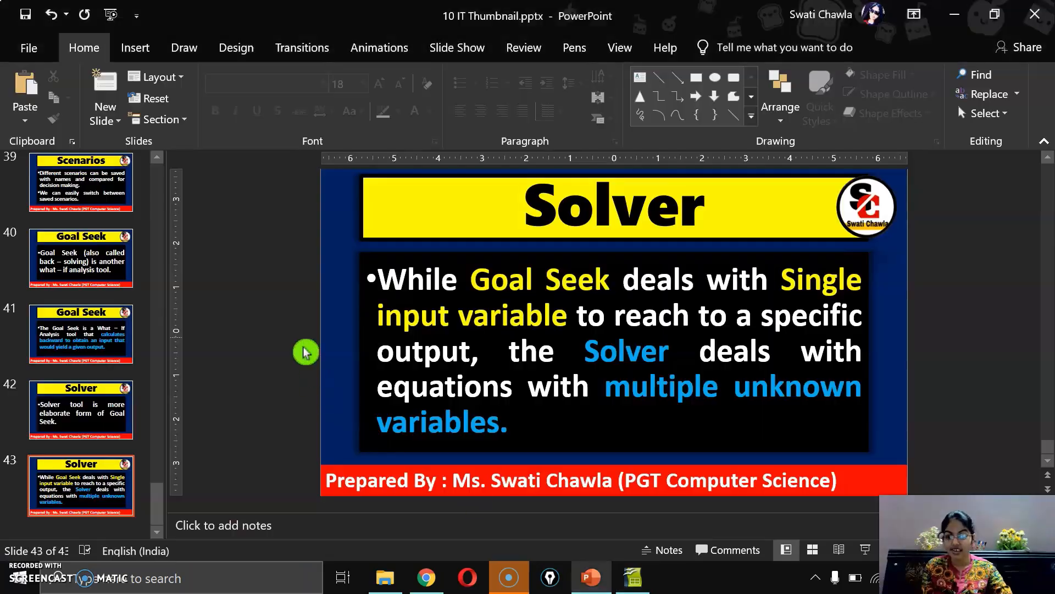
key(shift+F5)
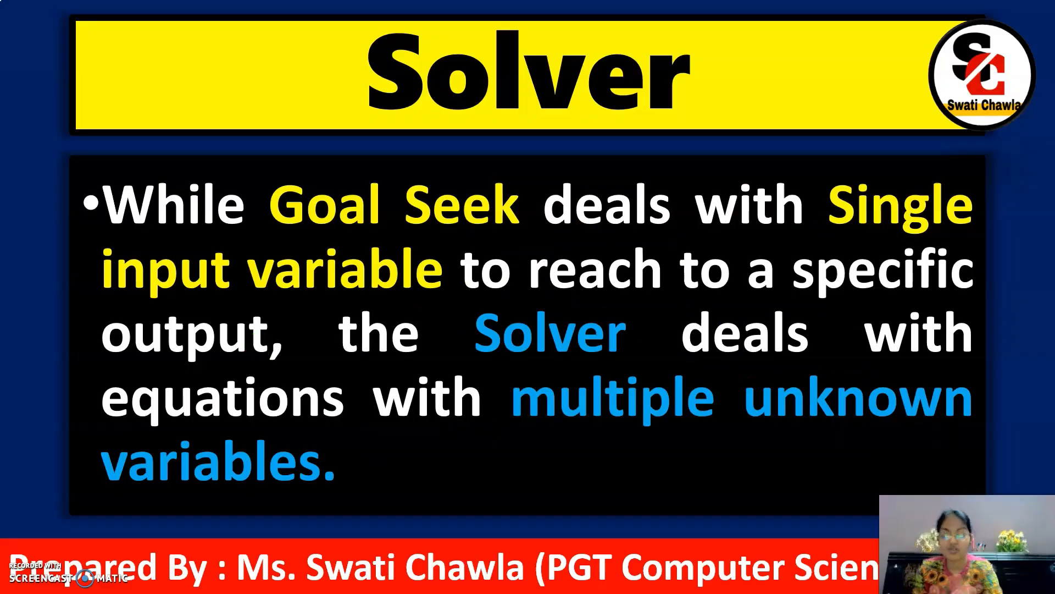